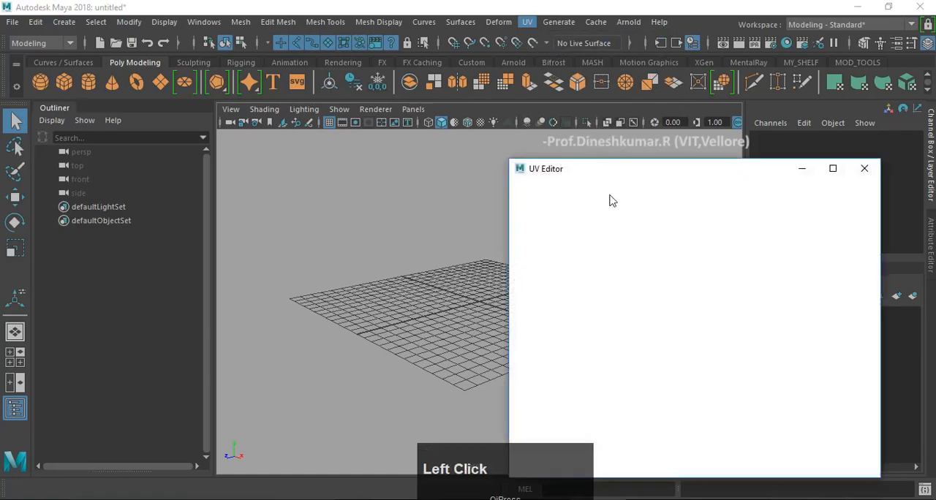
# - Move the UV Editor window aside and minimize it to clear the perspective viewport
pyautogui.moveTo(600, 175); pyautogui.dragTo(385, 151)
pyautogui.click(587, 144)
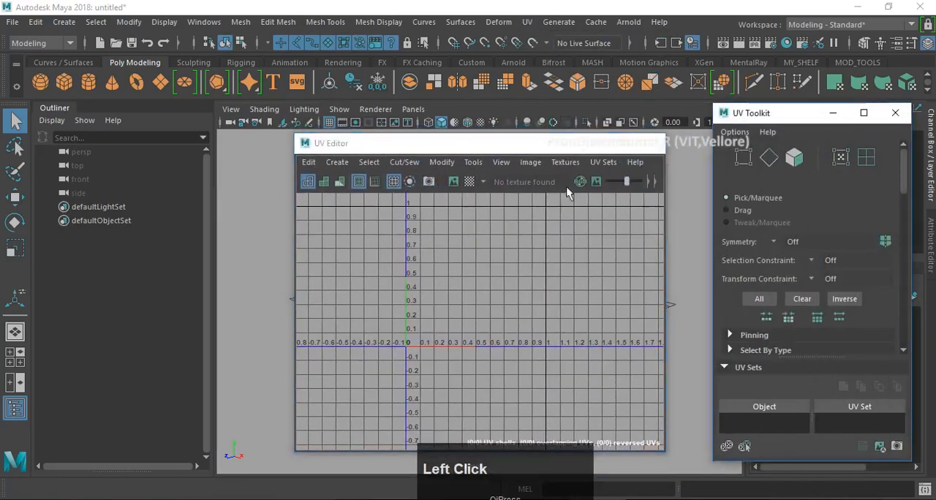
pyautogui.keyDown('alt'); pyautogui.moveTo(476, 274); pyautogui.dragTo(439, 274); pyautogui.keyUp('alt')
pyautogui.keyDown('alt'); pyautogui.moveTo(438, 273); pyautogui.dragTo(432, 285, button='middle'); pyautogui.keyUp('alt')
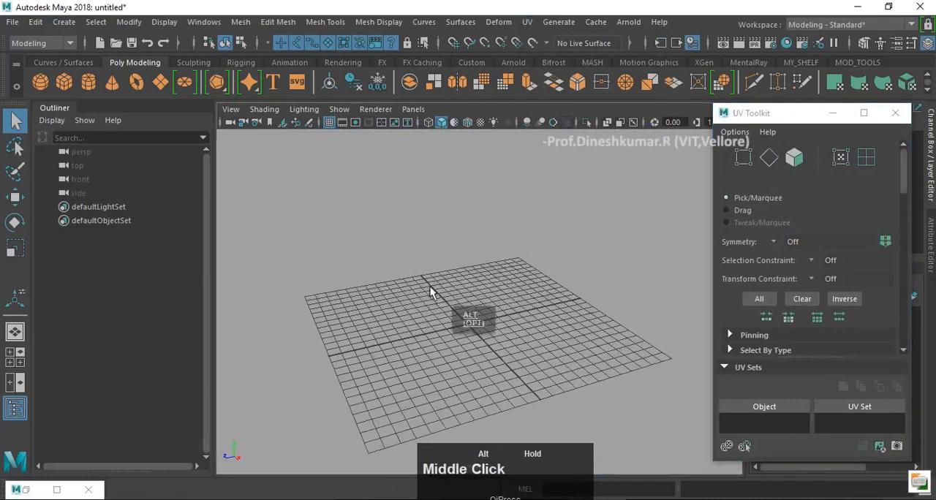
pyautogui.keyDown('alt'); pyautogui.moveTo(432, 286); pyautogui.dragTo(488, 296); pyautogui.keyUp('alt')
pyautogui.keyDown('alt'); pyautogui.moveTo(488, 297); pyautogui.dragTo(502, 292, button='middle'); pyautogui.keyUp('alt')
pyautogui.keyDown('alt'); pyautogui.moveTo(502, 293); pyautogui.dragTo(502, 305); pyautogui.keyUp('alt')
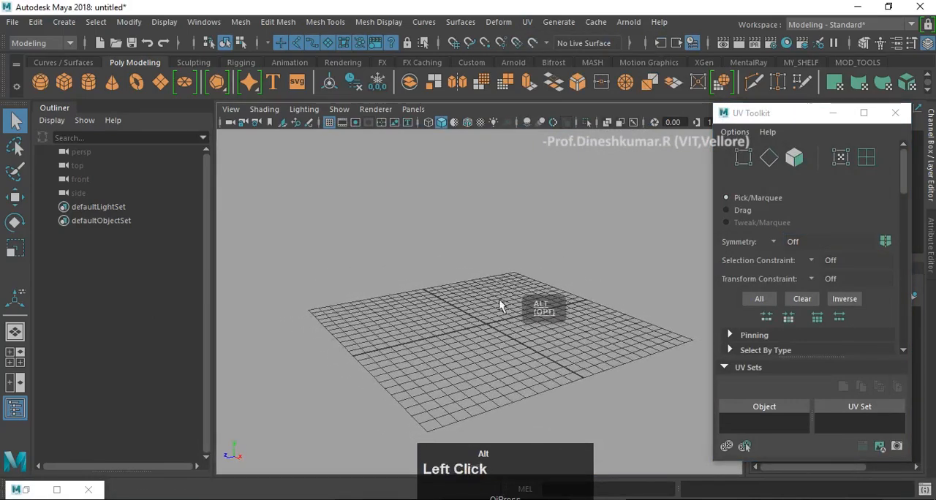
# - Create a polygon cube and scale it uniformly to about 11.5
pyautogui.keyDown('shift'); pyautogui.moveTo(601, 233); pyautogui.dragTo(594, 265, button='right'); pyautogui.keyUp('shift')
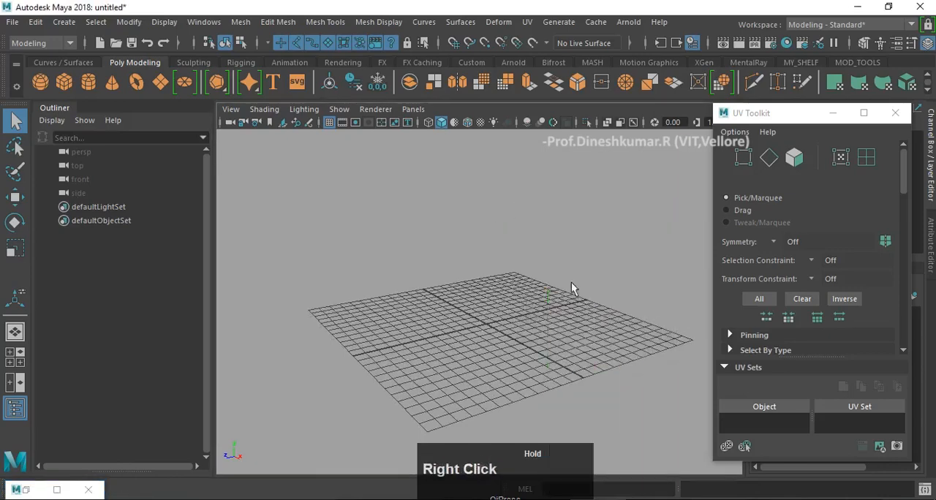
pyautogui.keyDown('alt'); pyautogui.moveTo(571, 282); pyautogui.dragTo(592, 309); pyautogui.keyUp('alt')
pyautogui.press('r')
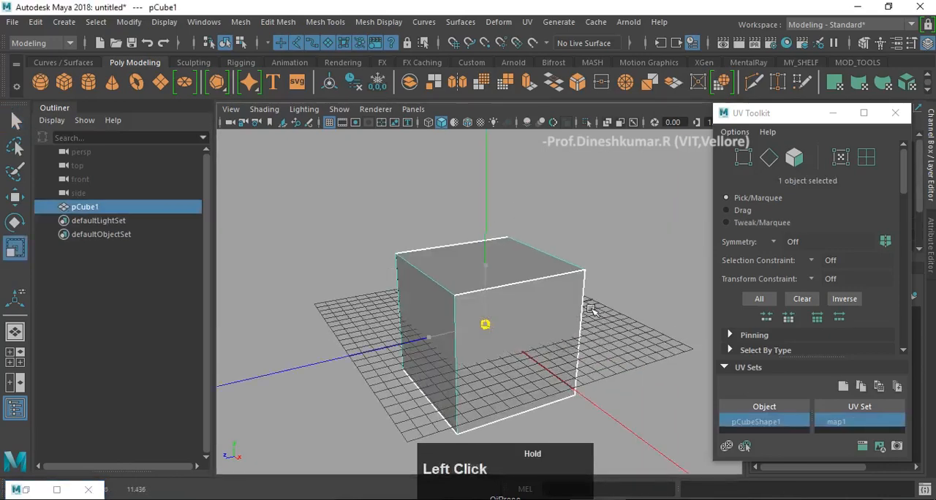
# - Raise the cube to a Translate Y of about 5.57
pyautogui.press('w')
pyautogui.moveTo(485, 259); pyautogui.dragTo(476, 197)
pyautogui.keyDown('alt'); pyautogui.moveTo(424, 290); pyautogui.dragTo(460, 284); pyautogui.keyUp('alt')
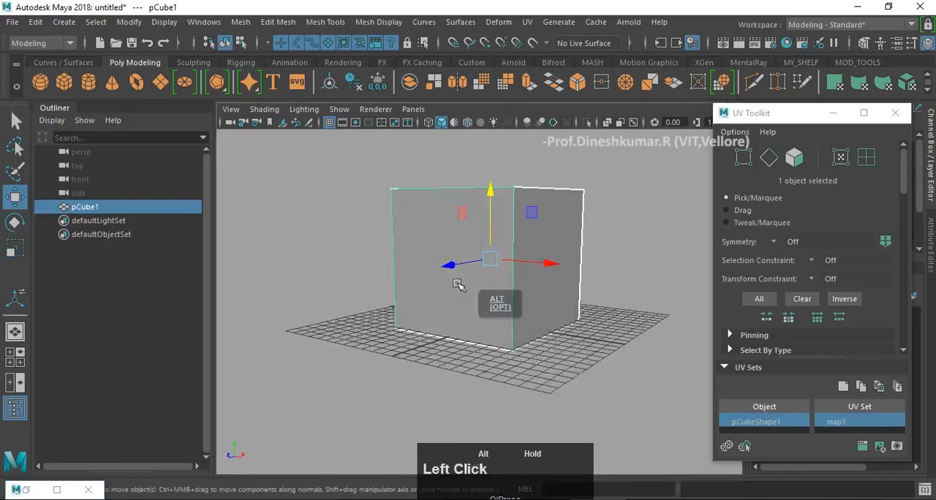
pyautogui.keyDown('alt'); pyautogui.moveTo(460, 284); pyautogui.dragTo(460, 323, button='middle'); pyautogui.keyUp('alt')
pyautogui.keyDown('alt'); pyautogui.moveTo(532, 234); pyautogui.dragTo(525, 244); pyautogui.keyUp('alt')
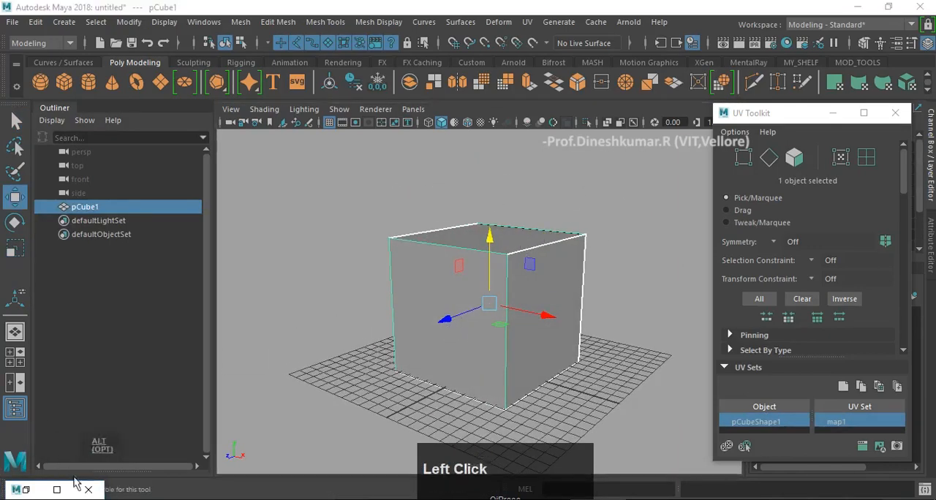
# - Close the minimized UV Editor and the UV Toolkit windows
pyautogui.click(92, 492)
pyautogui.click(897, 113)
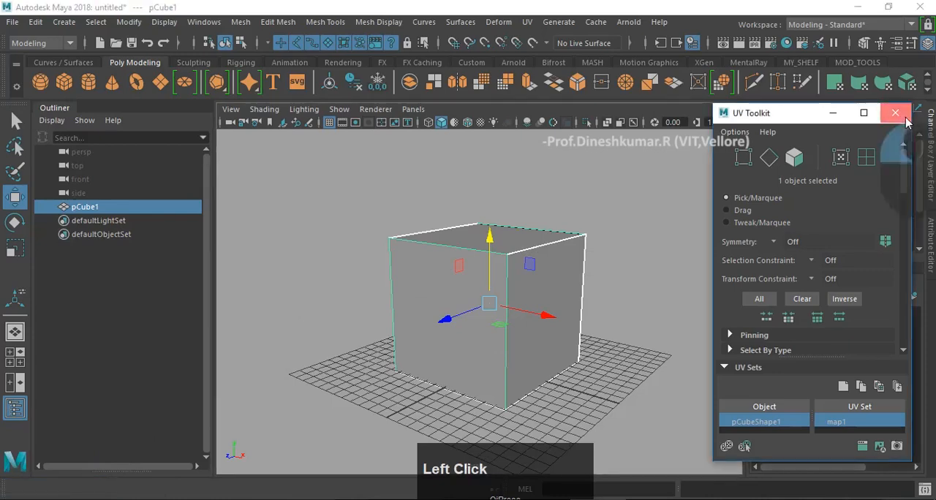
pyautogui.keyDown('alt'); pyautogui.moveTo(665, 235); pyautogui.dragTo(597, 278); pyautogui.keyUp('alt')
pyautogui.click(666, 218)
pyautogui.click(468, 321)
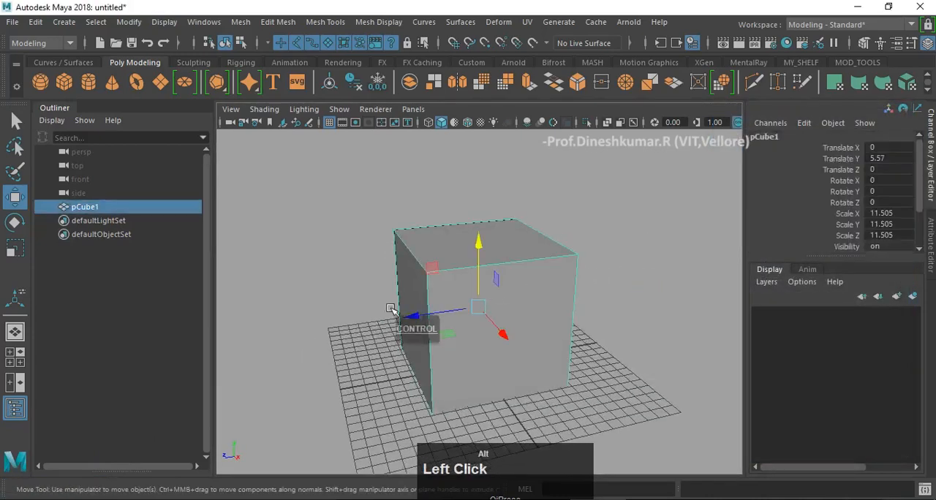
# - Turn on wireframe on shaded display, reselect the cube and frame it in the view
pyautogui.keyDown('alt'); pyautogui.moveTo(392, 309); pyautogui.dragTo(430, 301); pyautogui.keyUp('alt')
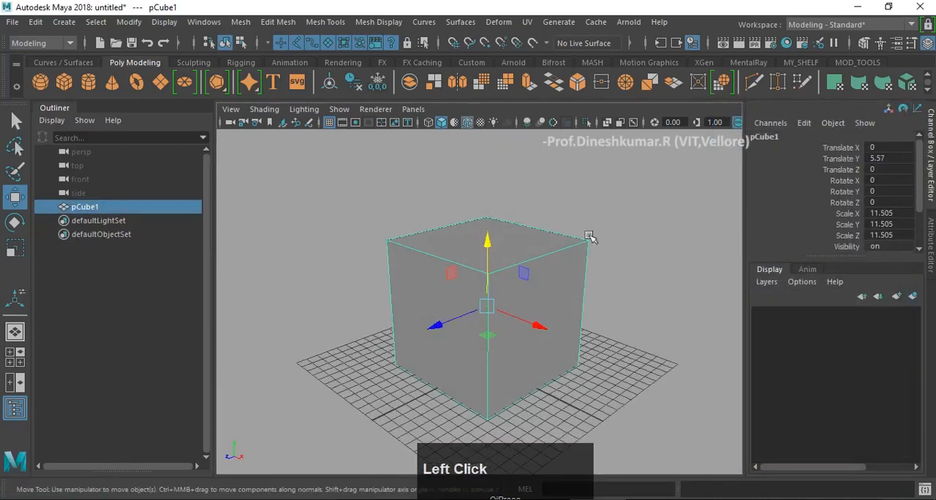
pyautogui.click(668, 297)
pyautogui.keyDown('alt'); pyautogui.moveTo(668, 297); pyautogui.dragTo(512, 278); pyautogui.keyUp('alt')
pyautogui.click(490, 287)
pyautogui.press('w')
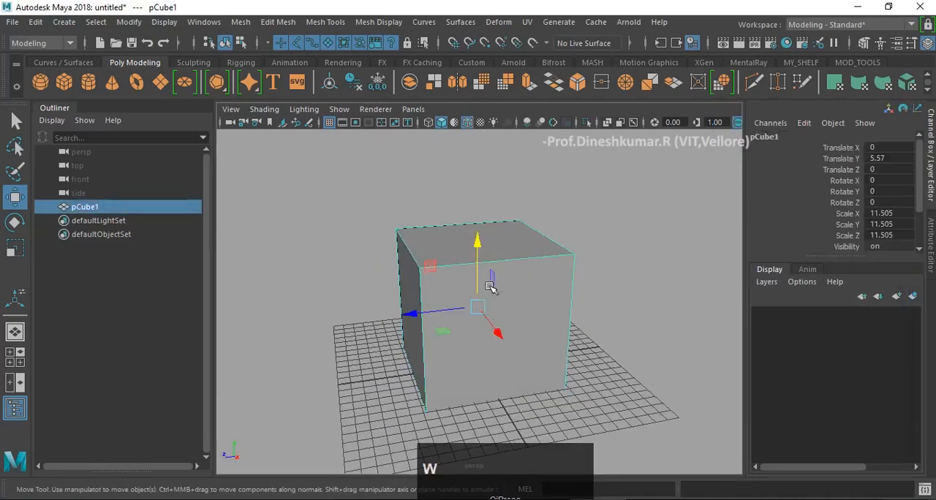
pyautogui.press('f')
pyautogui.keyDown('alt'); pyautogui.moveTo(587, 308); pyautogui.dragTo(528, 289); pyautogui.keyUp('alt')
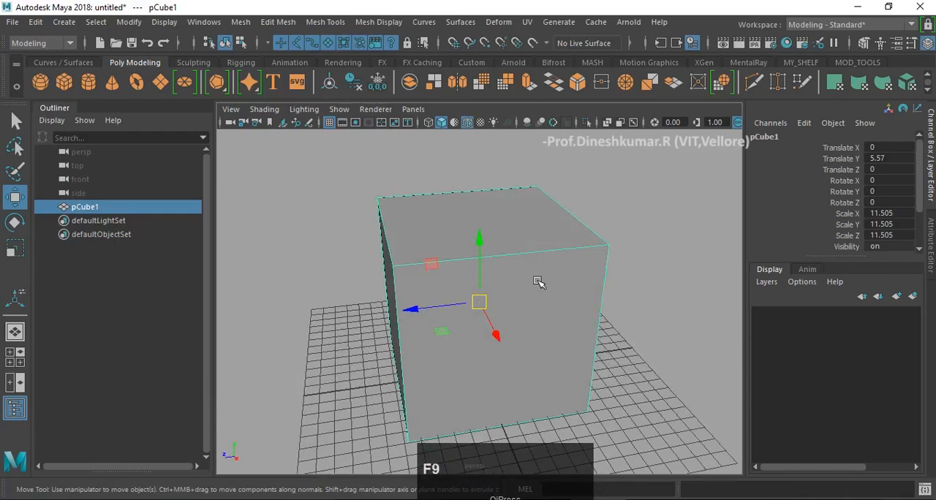
# - Switch the cube to face selection and select its top face
pyautogui.keyDown('alt'); pyautogui.moveTo(523, 286); pyautogui.dragTo(549, 215); pyautogui.keyUp('alt')
pyautogui.moveTo(549, 214); pyautogui.dragTo(539, 259, button='right')
pyautogui.click(503, 246)
pyautogui.scroll(2, 555, 322)
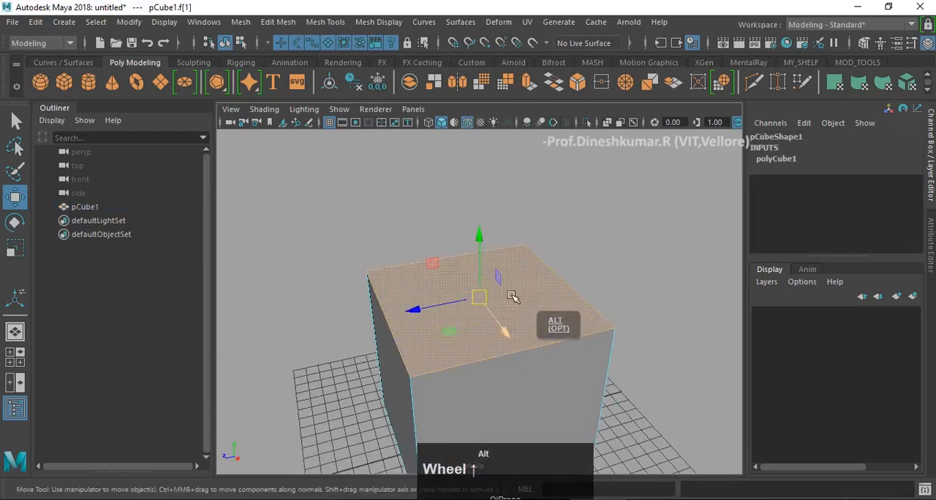
pyautogui.keyDown('alt'); pyautogui.moveTo(555, 322); pyautogui.dragTo(519, 295); pyautogui.keyUp('alt')
# - Extrude the top face and scale it inward to about 0.45 to form an inset
pyautogui.keyDown('shift'); pyautogui.rightClick(519, 294); pyautogui.keyUp('shift')
pyautogui.keyDown('shift'); pyautogui.moveTo(514, 255); pyautogui.dragTo(515, 256, button='right'); pyautogui.keyUp('shift')
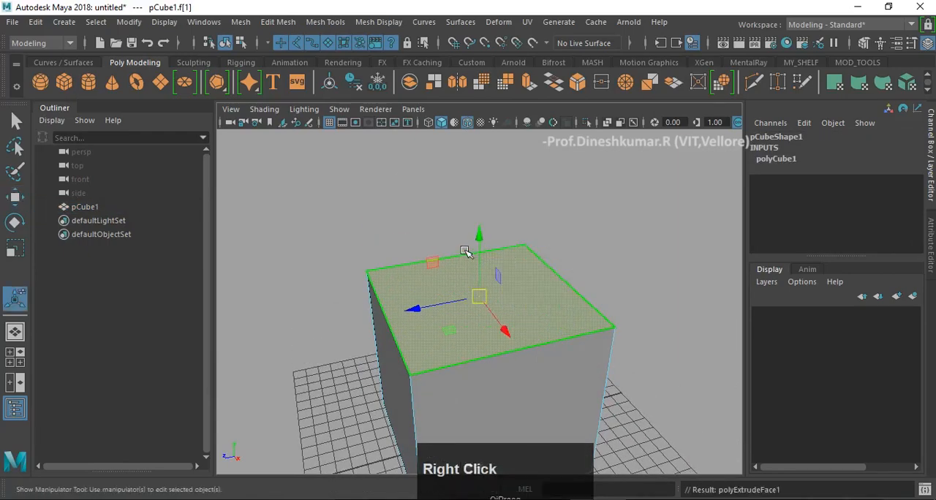
pyautogui.moveTo(479, 297); pyautogui.dragTo(458, 295)
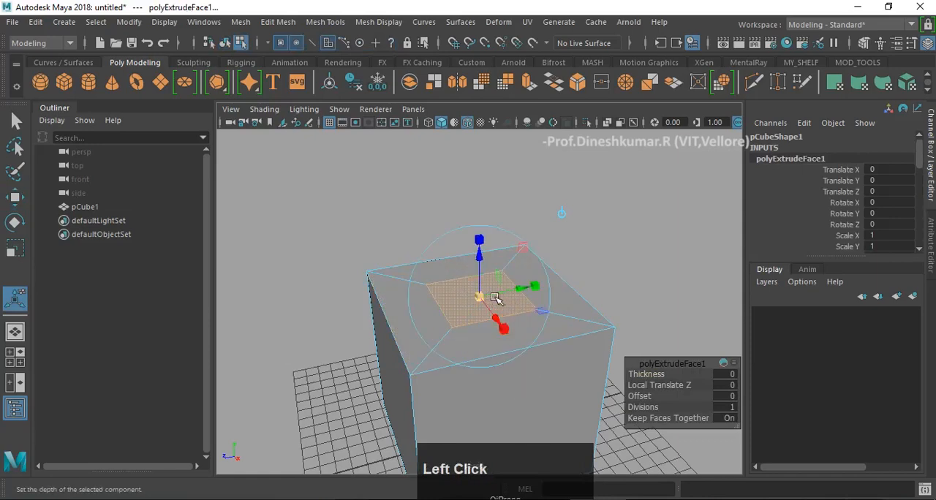
# - Try to extrude the inset face upward by about 1.36, and undo that extrusion
pyautogui.keyDown('alt'); pyautogui.moveTo(512, 263); pyautogui.dragTo(564, 237); pyautogui.keyUp('alt')
pyautogui.press('g')
pyautogui.keyDown('alt'); pyautogui.moveTo(564, 236); pyautogui.dragTo(562, 262, button='middle'); pyautogui.keyUp('alt')
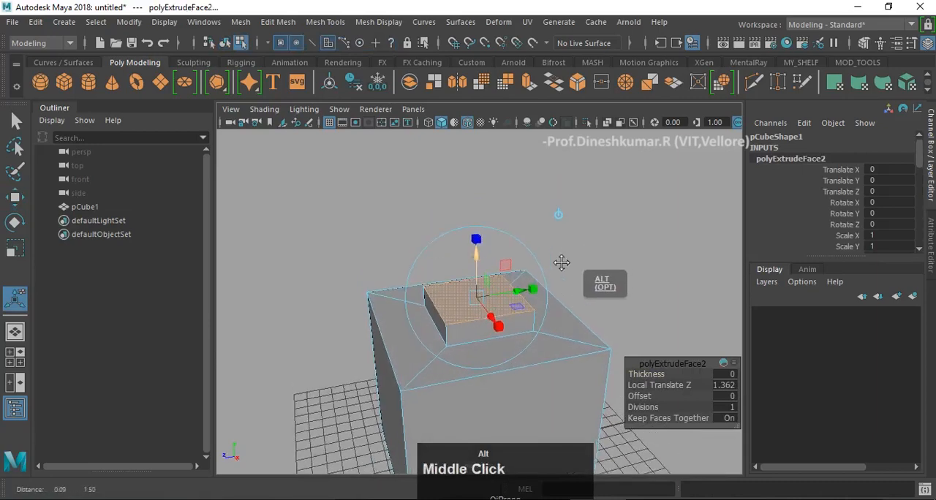
pyautogui.press('z')
pyautogui.press('z')
# - Enlarge the inset face slightly and extrude it upward to form a second tier on the cube
pyautogui.click(478, 263)
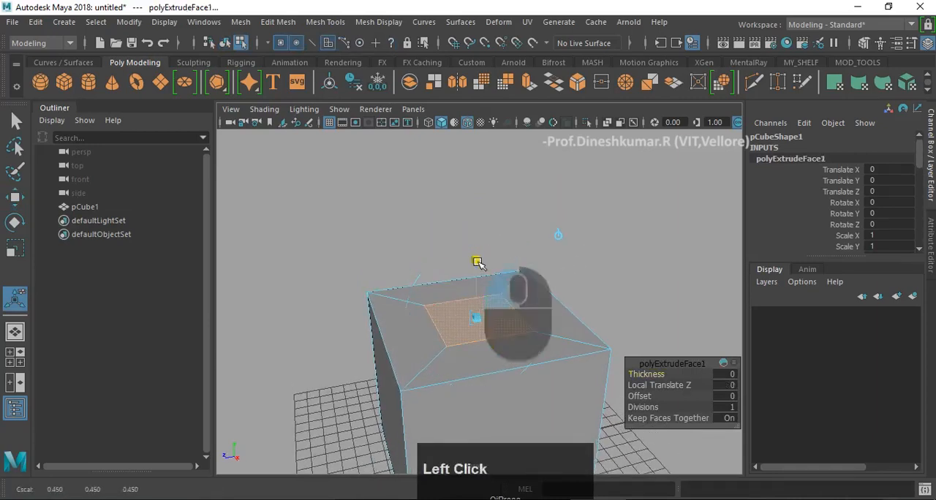
pyautogui.moveTo(468, 314); pyautogui.dragTo(480, 322)
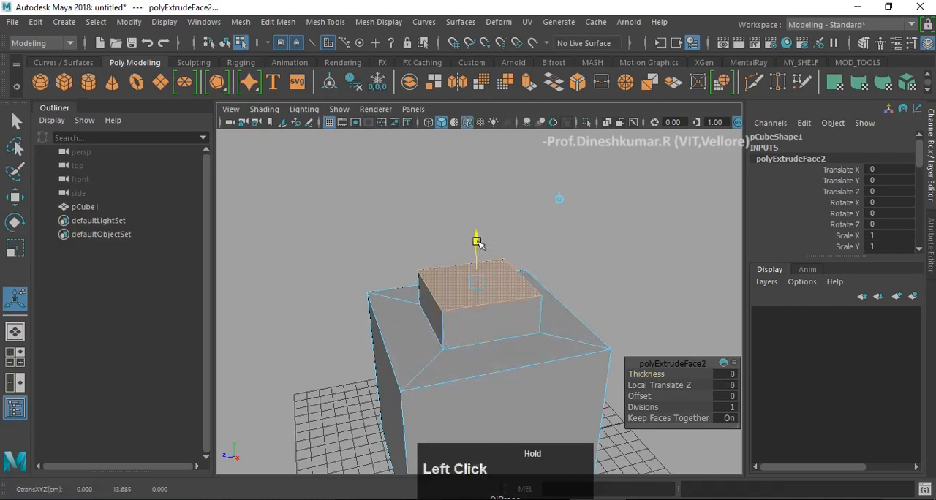
pyautogui.keyDown('alt'); pyautogui.moveTo(554, 260); pyautogui.dragTo(551, 263); pyautogui.keyUp('alt')
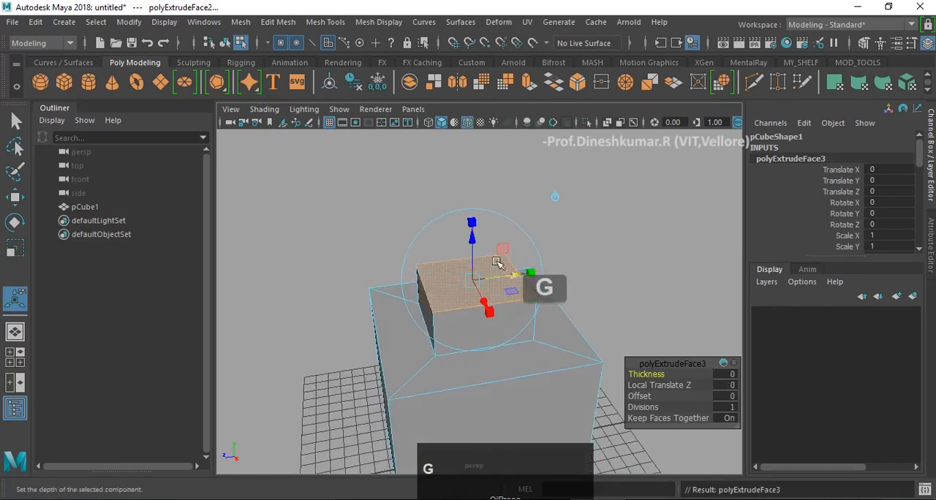
# - Inset the second tier's top face to about 0.55 and extrude it up about 1.92 as a third tier
pyautogui.click(451, 283)
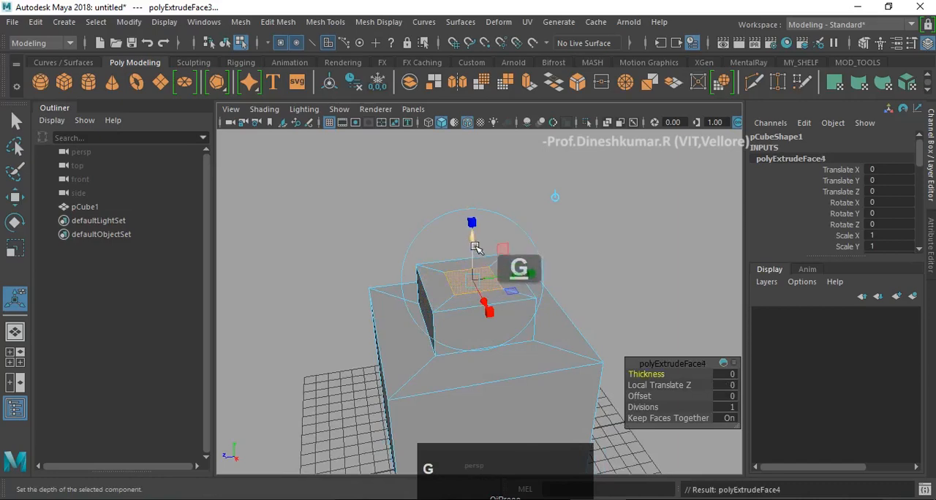
pyautogui.moveTo(476, 248); pyautogui.dragTo(474, 207)
pyautogui.keyDown('alt'); pyautogui.moveTo(552, 334); pyautogui.dragTo(516, 317); pyautogui.keyUp('alt')
pyautogui.keyDown('alt'); pyautogui.moveTo(516, 317); pyautogui.dragTo(524, 290, button='middle'); pyautogui.keyUp('alt')
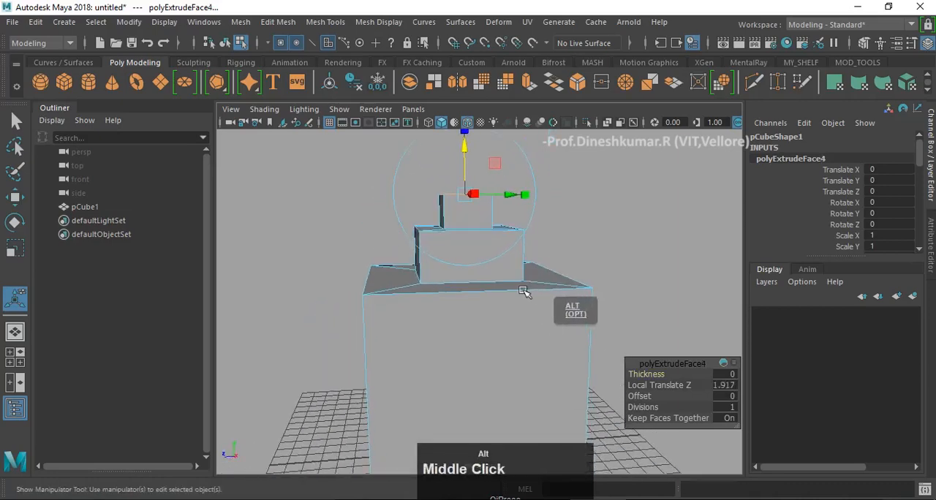
# - In the front view, select all vertices above the second tier's base and raise them to make that tier taller
pyautogui.keyDown('alt'); pyautogui.moveTo(519, 287); pyautogui.dragTo(554, 277); pyautogui.keyUp('alt')
pyautogui.press('w')
pyautogui.press('space')
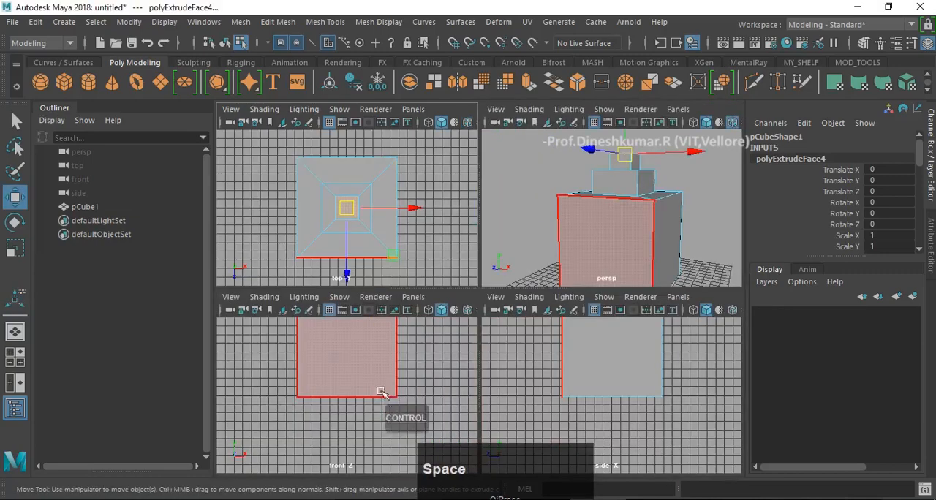
pyautogui.press('space')
pyautogui.scroll(-3, 460, 334)
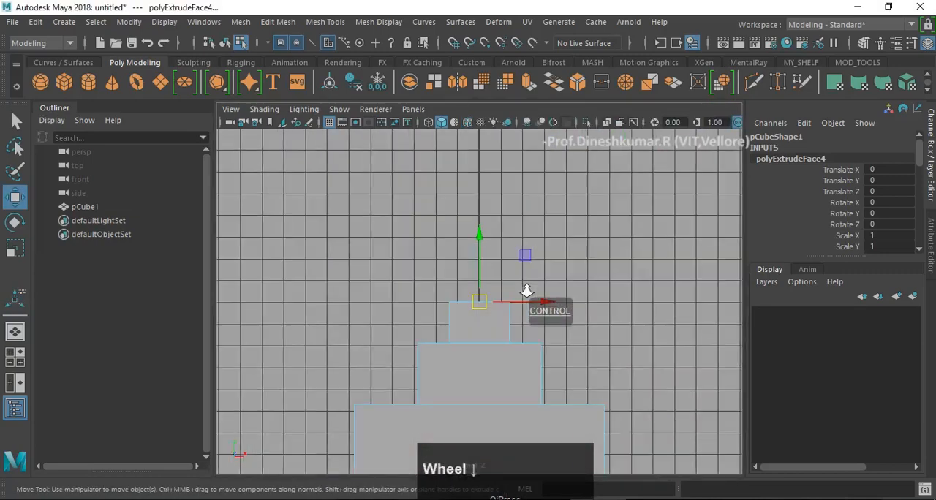
pyautogui.keyDown('alt'); pyautogui.moveTo(526, 293); pyautogui.dragTo(527, 242, button='middle'); pyautogui.keyUp('alt')
pyautogui.moveTo(365, 231); pyautogui.dragTo(658, 296)
pyautogui.moveTo(496, 188); pyautogui.dragTo(496, 166)
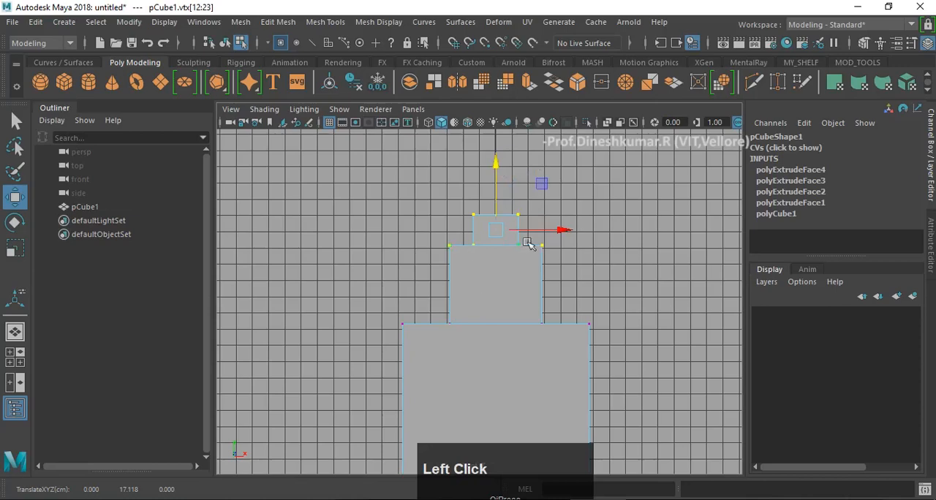
# - Raise the four topmost vertices to about 18.58 in Y to heighten the third tier, and clear the selection
pyautogui.moveTo(448, 194); pyautogui.dragTo(564, 229)
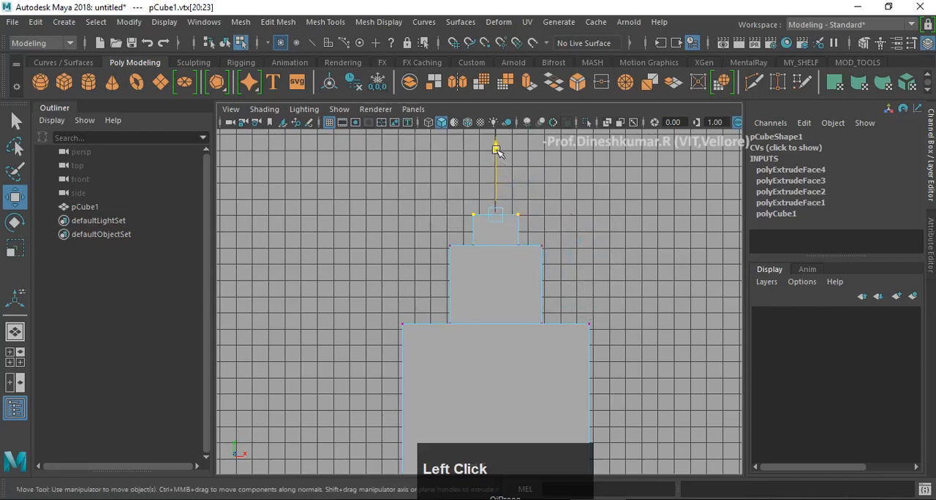
pyautogui.moveTo(497, 150); pyautogui.dragTo(498, 145)
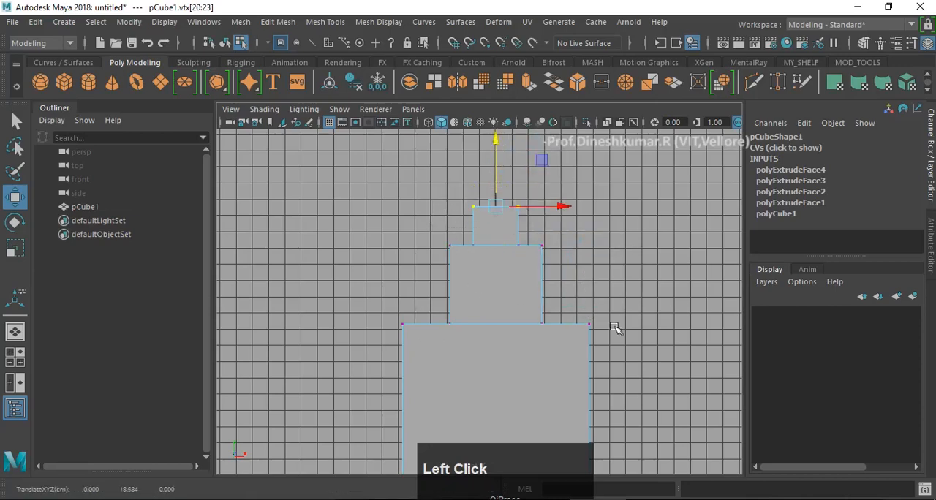
pyautogui.scroll(-4, 613, 327)
pyautogui.keyDown('alt'); pyautogui.moveTo(601, 335); pyautogui.dragTo(598, 311, button='middle'); pyautogui.keyUp('alt')
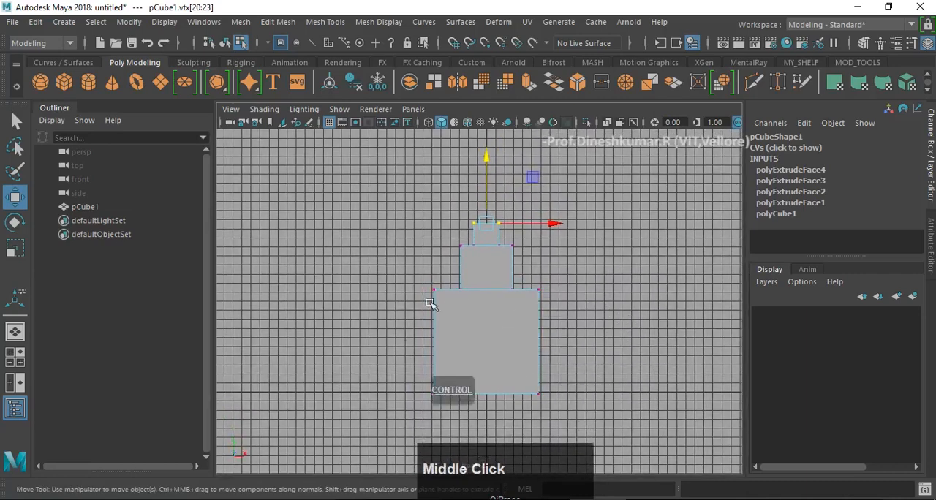
pyautogui.scroll(2, 549, 261)
pyautogui.click(631, 271)
# - Return to the perspective view, switch the tiered model to object mode, frame it and deselect it
pyautogui.press('space')
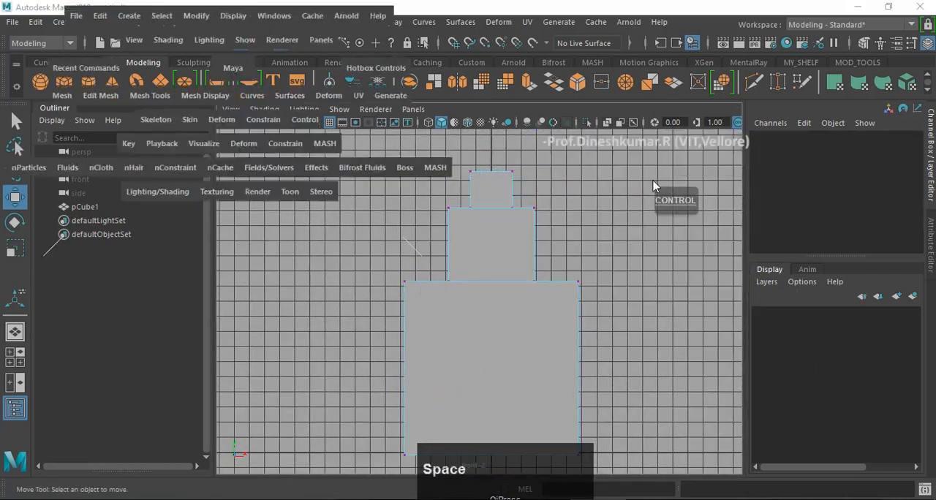
pyautogui.press('space')
pyautogui.keyDown('alt'); pyautogui.moveTo(595, 246); pyautogui.dragTo(487, 305); pyautogui.keyUp('alt')
pyautogui.moveTo(487, 305); pyautogui.dragTo(508, 259, button='right')
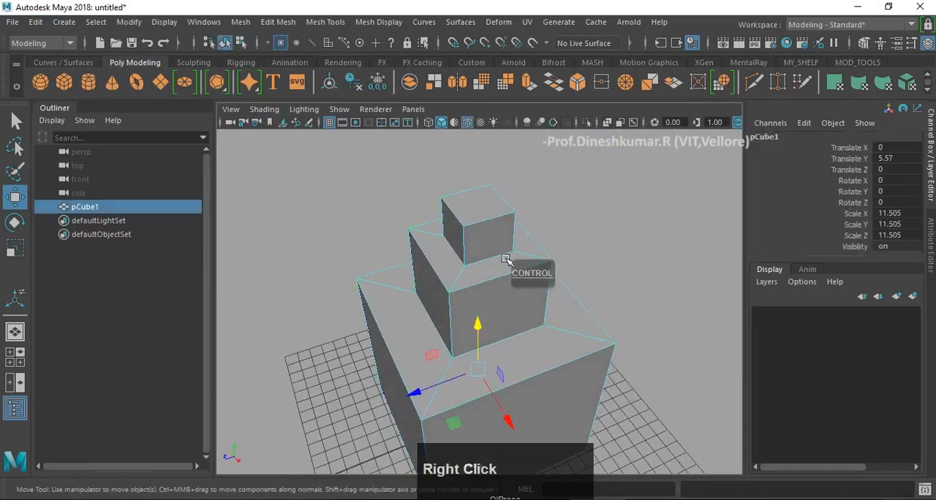
pyautogui.press('w')
pyautogui.press('f')
pyautogui.click(608, 318)
# - Select the tiered model and raise it to a Translate Y of about 5.752 so its base meets the grid
pyautogui.keyDown('alt'); pyautogui.moveTo(608, 318); pyautogui.dragTo(521, 285); pyautogui.keyUp('alt')
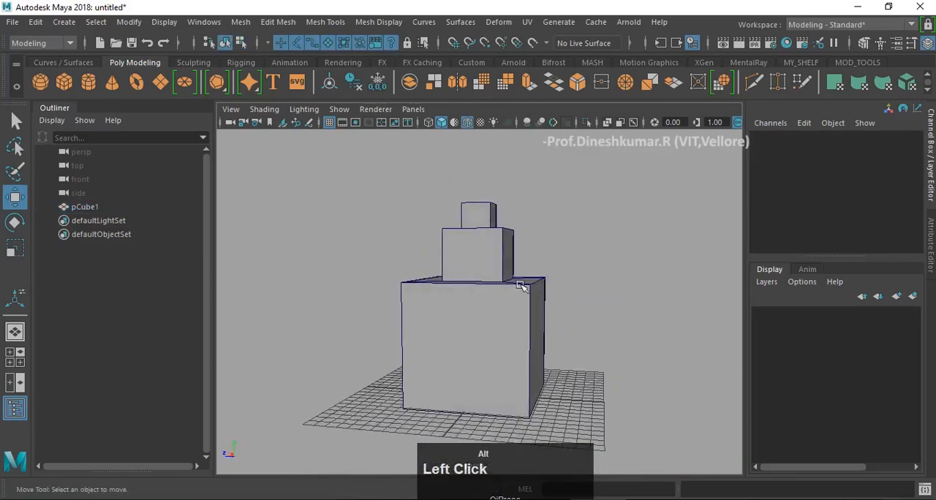
pyautogui.keyDown('alt'); pyautogui.moveTo(521, 285); pyautogui.dragTo(544, 220, button='middle'); pyautogui.keyUp('alt')
pyautogui.scroll(3, 527, 302)
pyautogui.scroll(3, 527, 302)
pyautogui.click(535, 331)
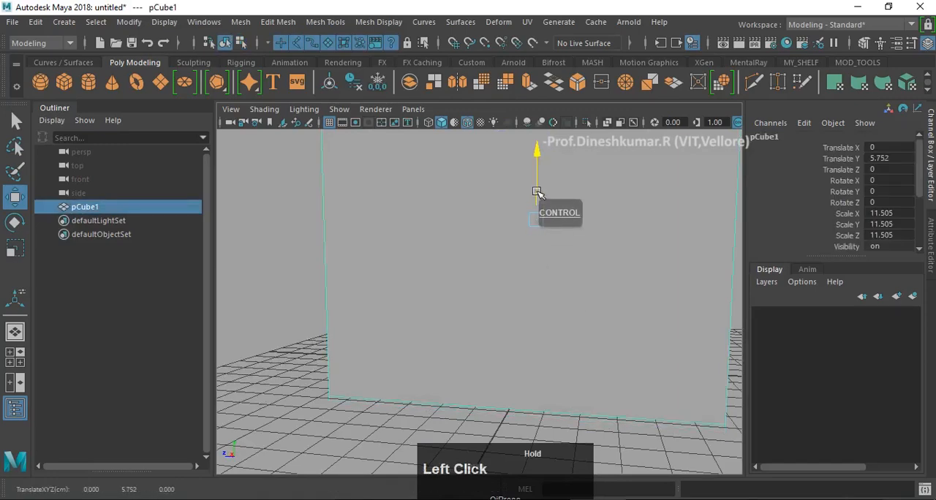
pyautogui.scroll(-5, 534, 231)
pyautogui.keyDown('alt'); pyautogui.moveTo(533, 242); pyautogui.dragTo(503, 280, button='middle'); pyautogui.keyUp('alt')
pyautogui.keyDown('alt'); pyautogui.moveTo(530, 247); pyautogui.dragTo(478, 271); pyautogui.keyUp('alt')
# - Save the scene under the new name uv test2.mb in the Modeling_class scenes folder
pyautogui.click(11, 22)
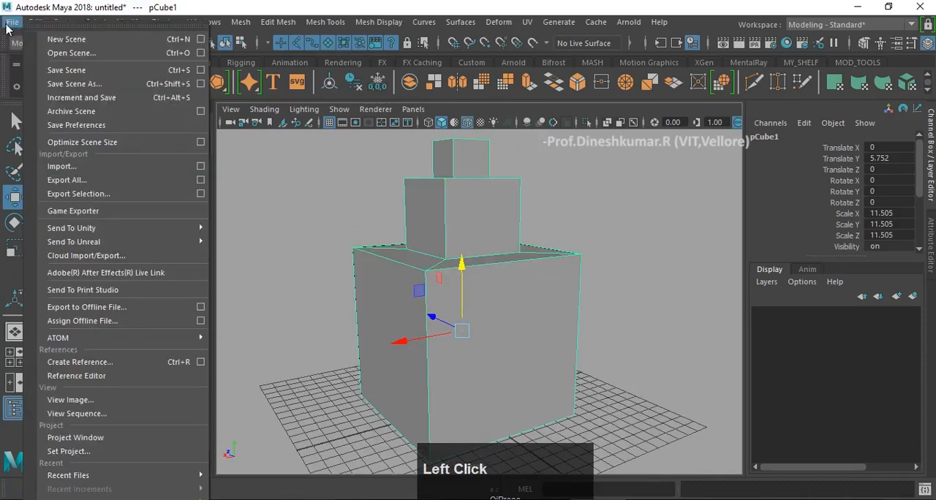
pyautogui.click(117, 84)
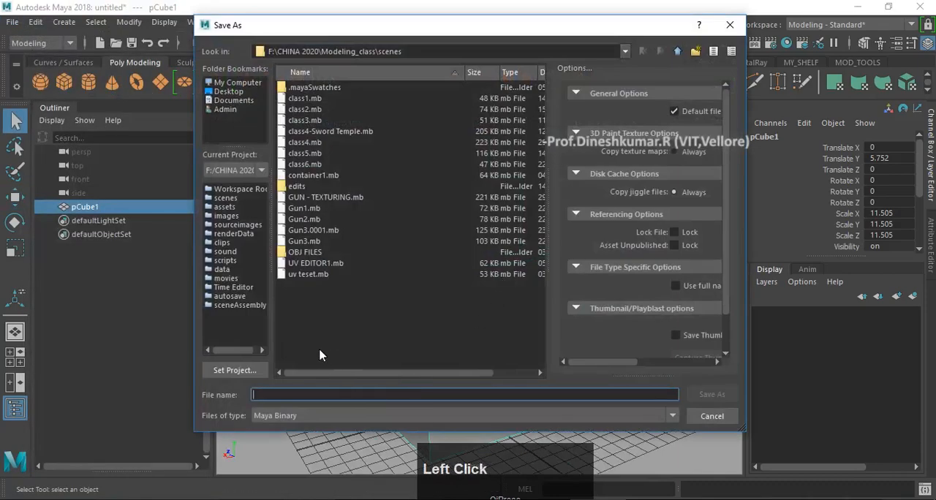
pyautogui.click(314, 274)
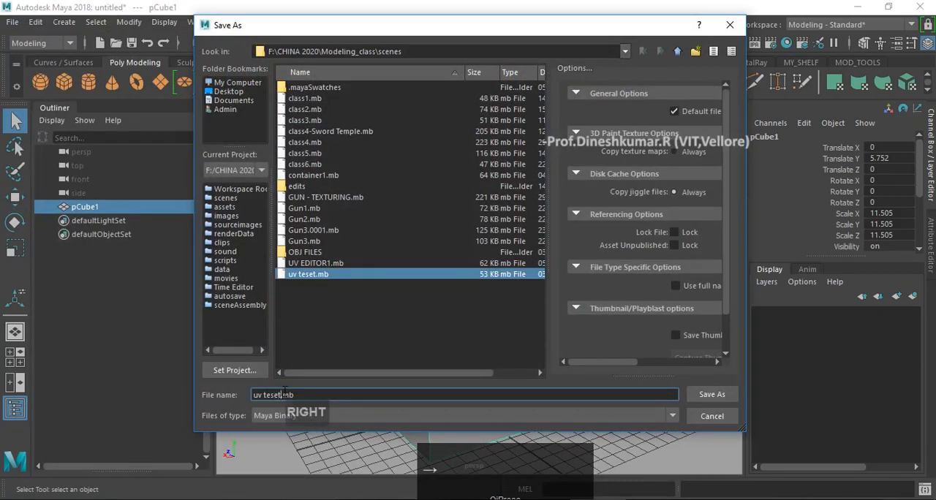
pyautogui.press('BackSpace')
pyautogui.press('BackSpace')
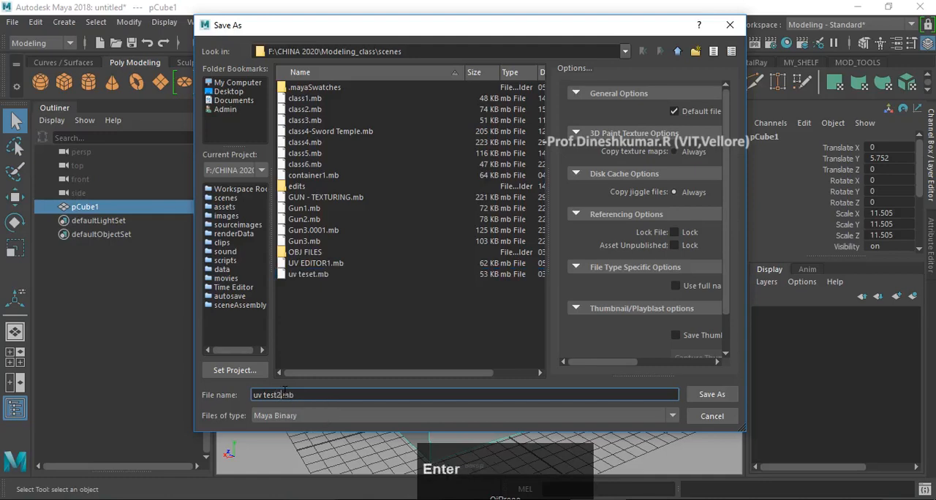
# - Complete saving the scene as uv test2.mb
pyautogui.press('Return')
# - Examine the finished three-tiered block from several sides and distances
pyautogui.keyDown('alt'); pyautogui.moveTo(470, 312); pyautogui.dragTo(428, 334); pyautogui.keyUp('alt')
pyautogui.keyDown('alt'); pyautogui.moveTo(428, 334); pyautogui.dragTo(364, 349, button='middle'); pyautogui.keyUp('alt')
pyautogui.keyDown('alt'); pyautogui.moveTo(364, 349); pyautogui.dragTo(439, 303); pyautogui.keyUp('alt')
pyautogui.keyDown('alt'); pyautogui.moveTo(439, 303); pyautogui.dragTo(431, 276, button='middle'); pyautogui.keyUp('alt')
pyautogui.keyDown('alt'); pyautogui.moveTo(431, 275); pyautogui.dragTo(442, 286); pyautogui.keyUp('alt')
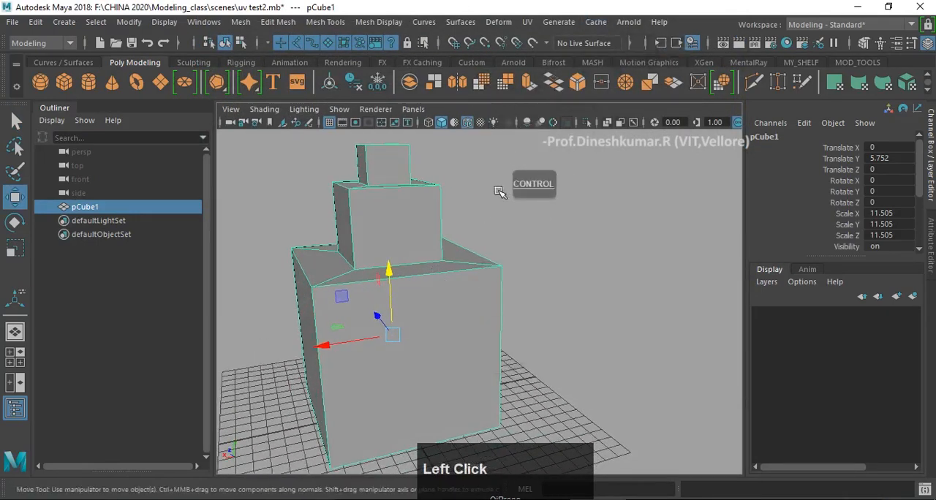
pyautogui.keyDown('alt'); pyautogui.moveTo(502, 188); pyautogui.dragTo(439, 193, button='middle'); pyautogui.keyUp('alt')
pyautogui.keyDown('alt'); pyautogui.moveTo(438, 193); pyautogui.dragTo(473, 190); pyautogui.keyUp('alt')
pyautogui.press('f')
pyautogui.scroll(-2, 460, 202)
pyautogui.keyDown('alt'); pyautogui.moveTo(473, 191); pyautogui.dragTo(432, 191, button='middle'); pyautogui.keyUp('alt')
pyautogui.scroll(2, 446, 201)
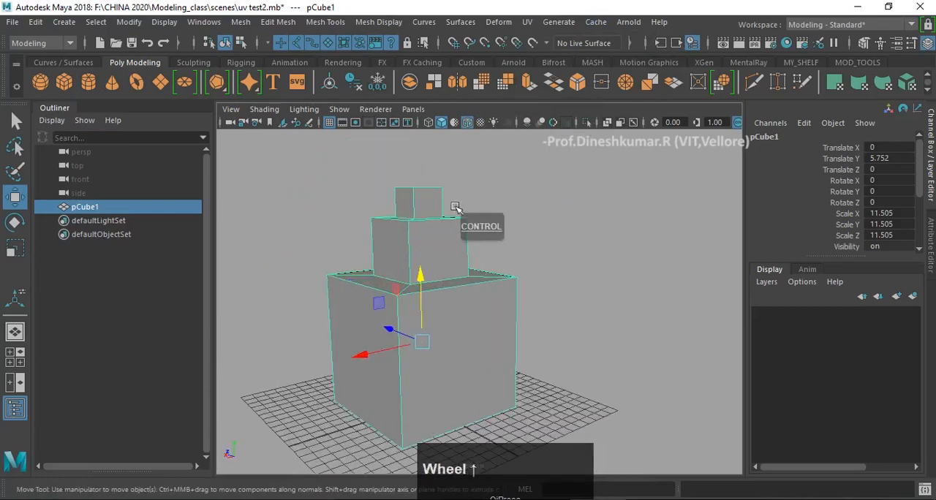
pyautogui.keyDown('alt'); pyautogui.moveTo(454, 207); pyautogui.dragTo(424, 234); pyautogui.keyUp('alt')
pyautogui.keyDown('alt'); pyautogui.moveTo(424, 234); pyautogui.dragTo(485, 211, button='middle'); pyautogui.keyUp('alt')
pyautogui.press('f')
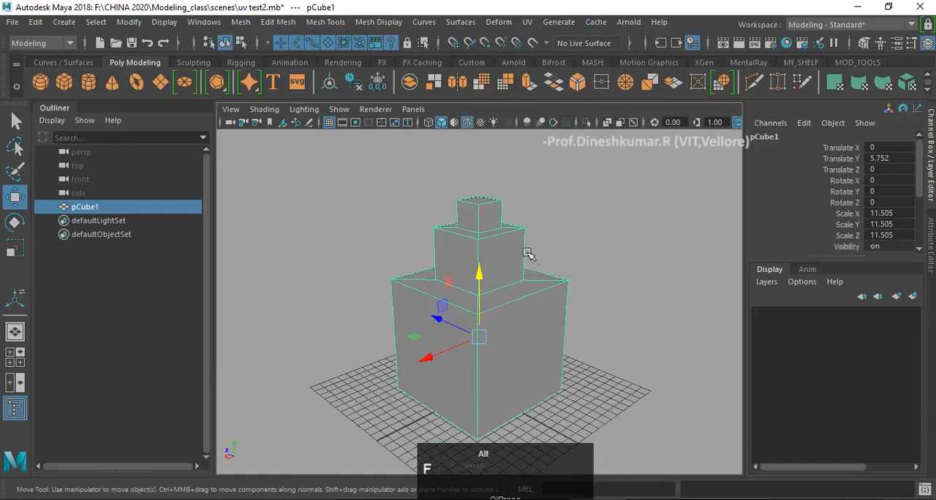
pyautogui.keyDown('alt'); pyautogui.moveTo(543, 292); pyautogui.dragTo(522, 278); pyautogui.keyUp('alt')
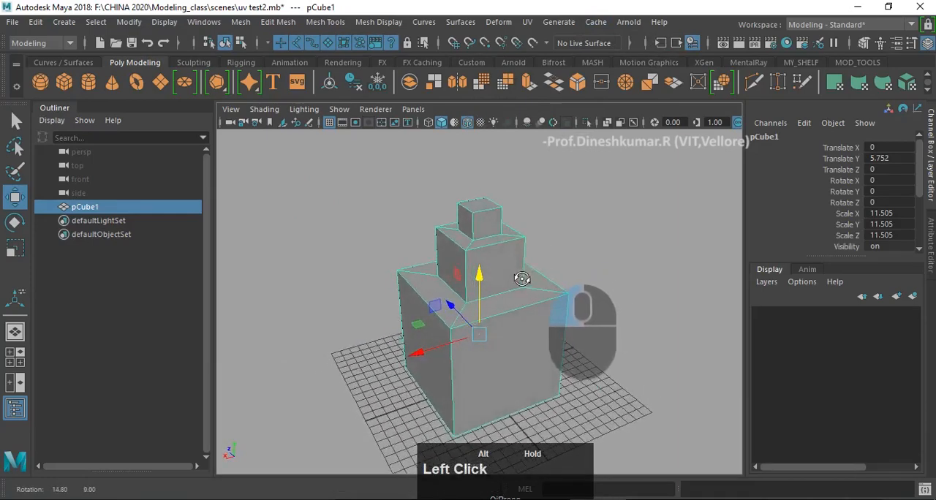
pyautogui.keyDown('alt'); pyautogui.moveTo(522, 277); pyautogui.dragTo(542, 275, button='middle'); pyautogui.keyUp('alt')
pyautogui.scroll(3, 486, 266)
pyautogui.keyDown('alt'); pyautogui.moveTo(542, 275); pyautogui.dragTo(510, 379); pyautogui.keyUp('alt')
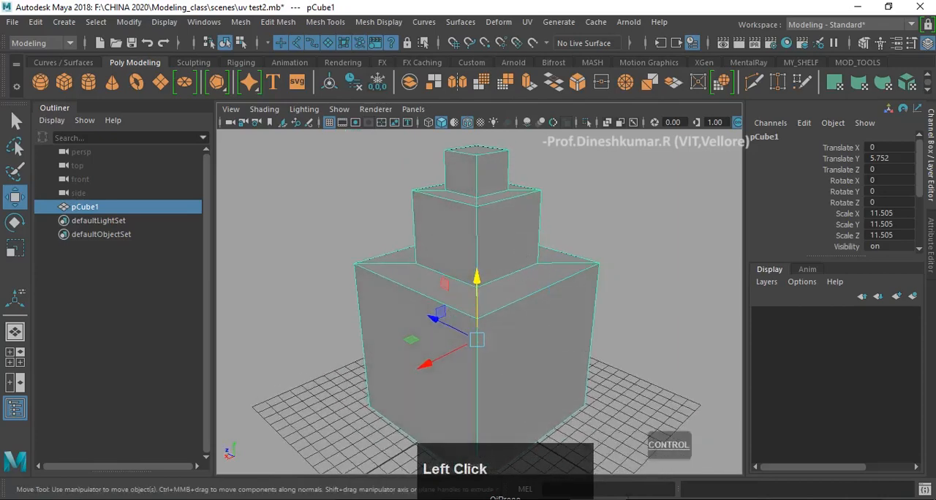
# - Switch to the Notepad notes to read the steps in UV texturing, and minimize them again
pyautogui.click(655, 499)
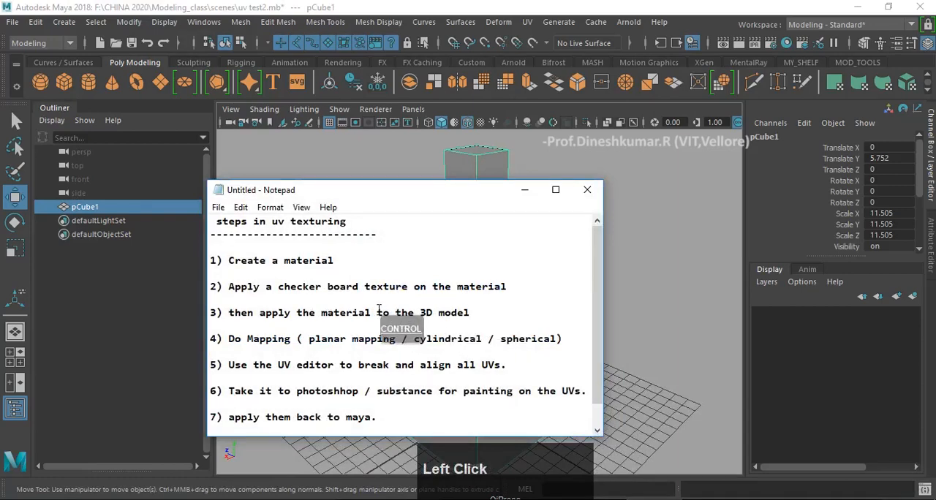
pyautogui.click(524, 189)
# - Examine the side and ledge faces of all three tiers in the perspective view
pyautogui.keyDown('alt'); pyautogui.moveTo(576, 224); pyautogui.dragTo(553, 229); pyautogui.keyUp('alt')
pyautogui.keyDown('alt'); pyautogui.moveTo(554, 228); pyautogui.dragTo(512, 224, button='middle'); pyautogui.keyUp('alt')
pyautogui.scroll(-3, 552, 243)
pyautogui.keyDown('alt'); pyautogui.moveTo(548, 243); pyautogui.dragTo(498, 237); pyautogui.keyUp('alt')
pyautogui.keyDown('alt'); pyautogui.moveTo(498, 237); pyautogui.dragTo(495, 248, button='middle'); pyautogui.keyUp('alt')
pyautogui.keyDown('alt'); pyautogui.moveTo(495, 248); pyautogui.dragTo(532, 253); pyautogui.keyUp('alt')
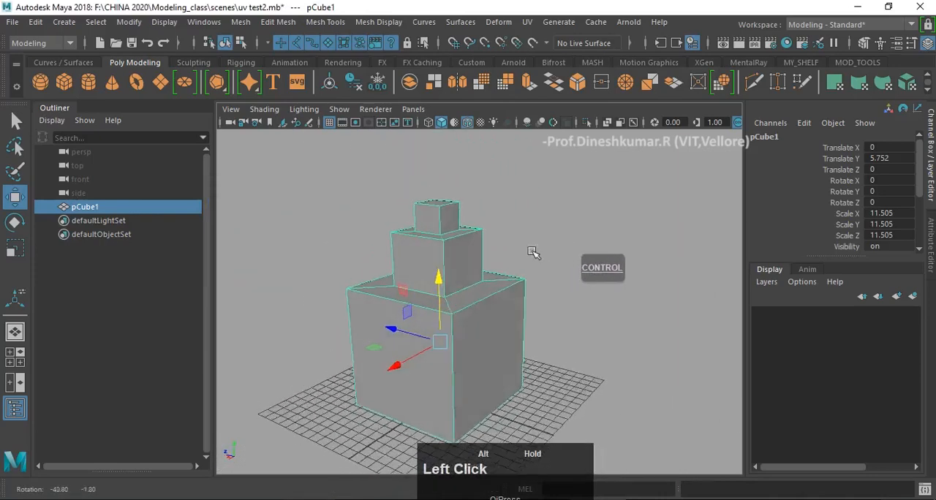
pyautogui.keyDown('alt'); pyautogui.moveTo(533, 253); pyautogui.dragTo(524, 245, button='middle'); pyautogui.keyUp('alt')
pyautogui.moveTo(523, 244)
pyautogui.keyDown('alt'); pyautogui.mouseDown()
pyautogui.moveTo(511, 261)
pyautogui.moveTo(534, 317)
pyautogui.moveTo(564, 202)
pyautogui.moveTo(538, 265)
pyautogui.moveTo(471, 249)
pyautogui.moveTo(505, 244)
pyautogui.mouseUp(); pyautogui.keyUp('alt')
pyautogui.keyDown('alt'); pyautogui.moveTo(505, 244); pyautogui.dragTo(510, 253, button='middle'); pyautogui.keyUp('alt')
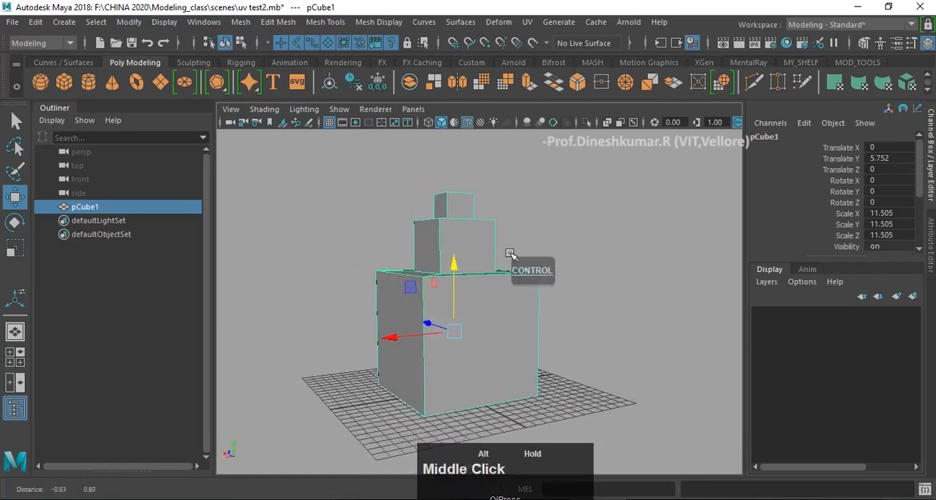
pyautogui.moveTo(510, 253)
pyautogui.keyDown('alt'); pyautogui.mouseDown()
pyautogui.moveTo(519, 267)
pyautogui.moveTo(511, 270)
pyautogui.mouseUp(); pyautogui.keyUp('alt')
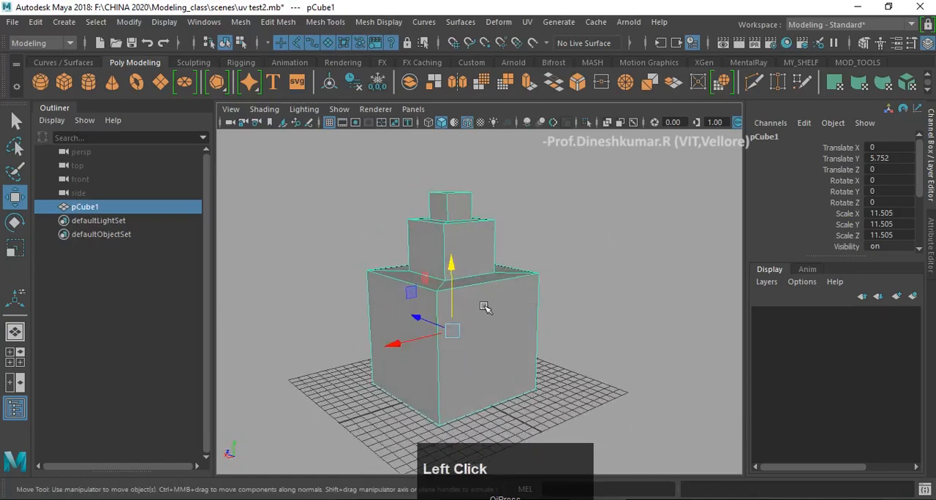
pyautogui.keyDown('alt'); pyautogui.moveTo(515, 308); pyautogui.dragTo(502, 295); pyautogui.keyUp('alt')
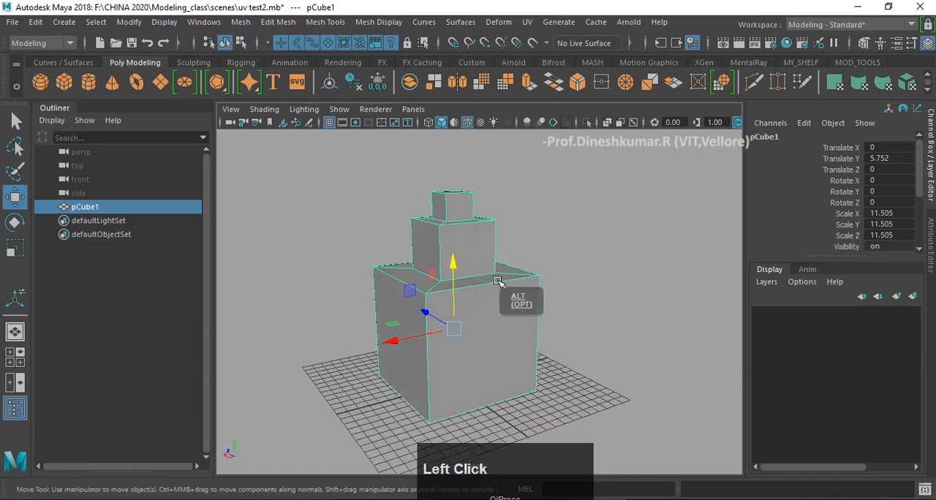
pyautogui.scroll(2, 495, 241)
pyautogui.keyDown('alt'); pyautogui.moveTo(495, 236); pyautogui.dragTo(499, 253, button='middle'); pyautogui.keyUp('alt')
pyautogui.keyDown('alt'); pyautogui.moveTo(499, 253); pyautogui.dragTo(514, 248); pyautogui.keyUp('alt')
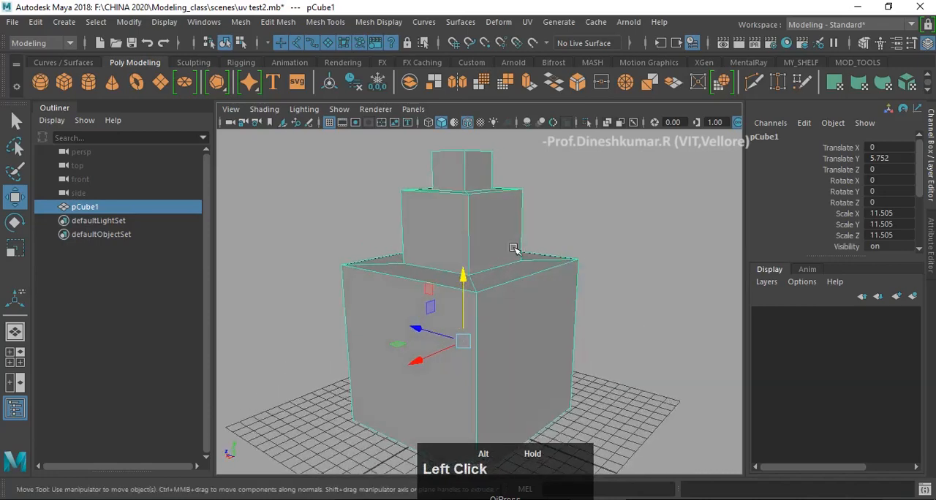
pyautogui.keyDown('alt'); pyautogui.moveTo(514, 248); pyautogui.dragTo(468, 239, button='middle'); pyautogui.keyUp('alt')
# - Open the UV Editor and place its window beside the tiered model so both can be seen
pyautogui.click(528, 24)
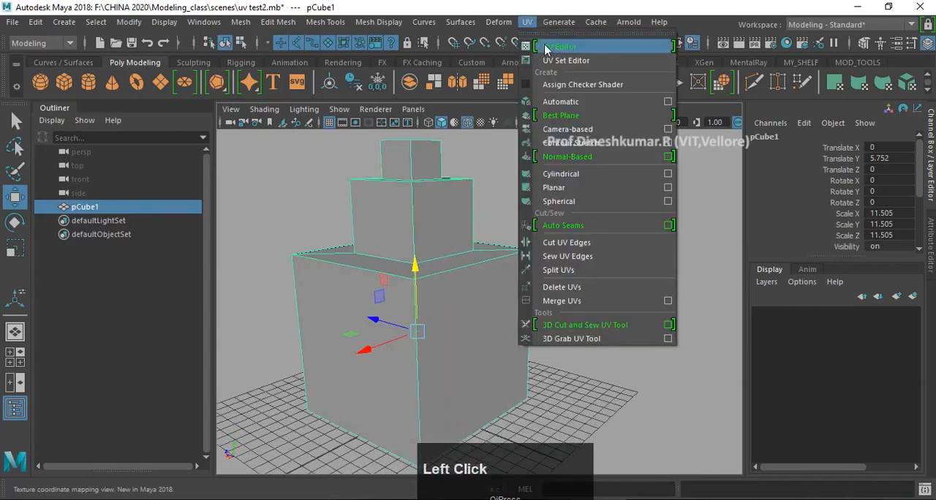
pyautogui.click(548, 46)
pyautogui.moveTo(408, 151); pyautogui.dragTo(643, 143)
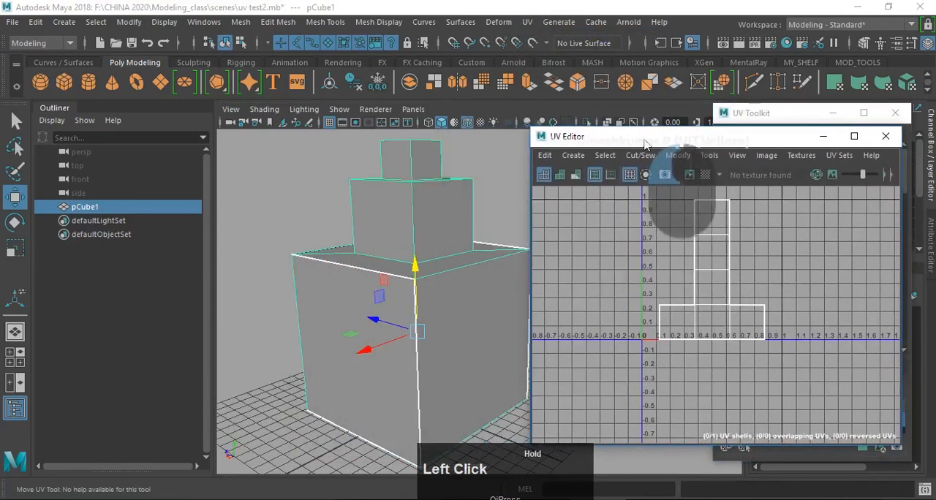
# - Switch the tiered model to face selection and select the four side faces of the lowest tier
pyautogui.keyDown('alt'); pyautogui.moveTo(458, 154); pyautogui.dragTo(394, 253, button='middle'); pyautogui.keyUp('alt')
pyautogui.keyDown('alt'); pyautogui.moveTo(395, 253); pyautogui.dragTo(388, 255); pyautogui.keyUp('alt')
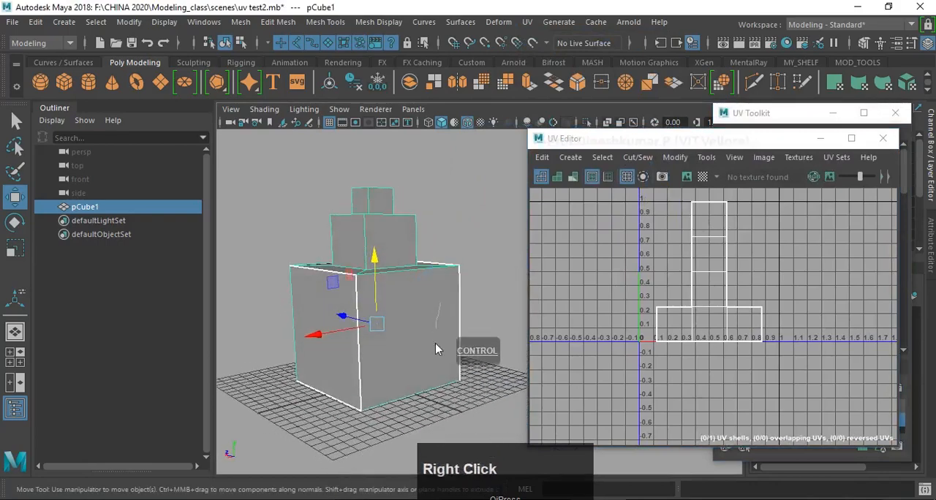
pyautogui.moveTo(436, 349); pyautogui.dragTo(437, 355, button='right')
pyautogui.keyDown('alt'); pyautogui.moveTo(432, 297); pyautogui.dragTo(434, 262); pyautogui.keyUp('alt')
pyautogui.moveTo(249, 313); pyautogui.dragTo(503, 332)
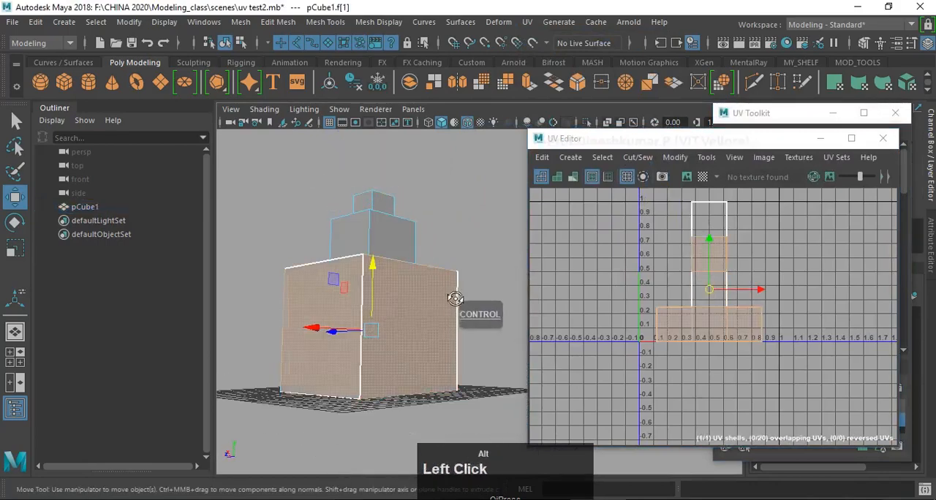
pyautogui.moveTo(454, 298)
pyautogui.keyDown('alt'); pyautogui.mouseDown()
pyautogui.moveTo(449, 323)
pyautogui.moveTo(459, 245)
pyautogui.moveTo(451, 299)
pyautogui.mouseUp(); pyautogui.keyUp('alt')
# - Apply a cylindrical map to the lowest tier's side faces and wrap the projection fully around the tier
pyautogui.keyDown('shift'); pyautogui.rightClick(427, 293); pyautogui.keyUp('shift')
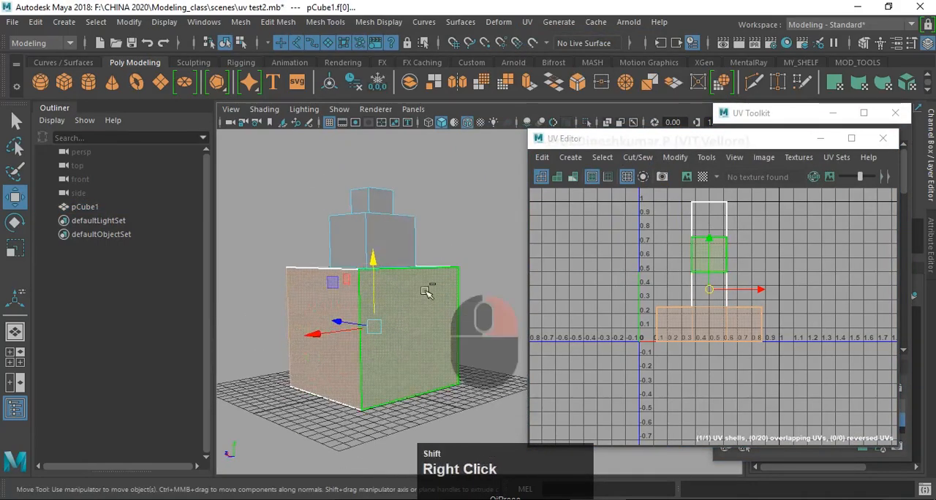
pyautogui.keyDown('shift'); pyautogui.moveTo(428, 293); pyautogui.dragTo(431, 498, button='right'); pyautogui.keyUp('shift')
pyautogui.keyDown('shift'); pyautogui.moveTo(528, 469); pyautogui.dragTo(529, 456, button='right'); pyautogui.keyUp('shift')
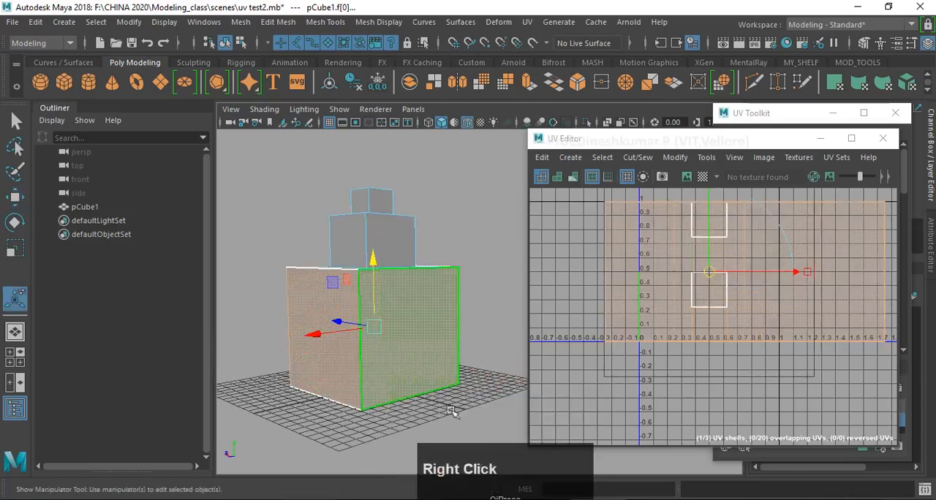
pyautogui.keyDown('alt'); pyautogui.moveTo(329, 274); pyautogui.dragTo(505, 334); pyautogui.keyUp('alt')
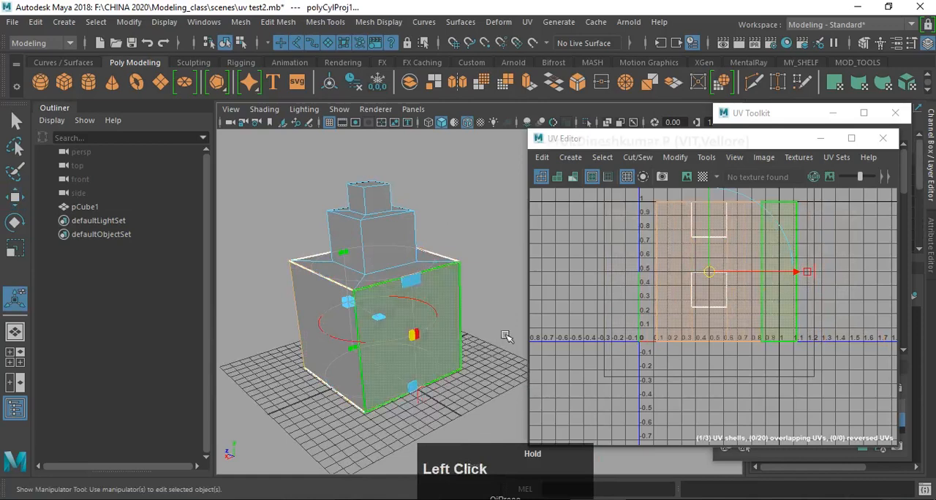
# - Move the lowest tier's UV shell sideways out of the 0–1 tile, clear of the remaining UVs
pyautogui.scroll(-3, 710, 282)
pyautogui.keyDown('alt'); pyautogui.moveTo(710, 283); pyautogui.dragTo(656, 311, button='middle'); pyautogui.keyUp('alt')
pyautogui.moveTo(655, 298); pyautogui.dragTo(819, 298)
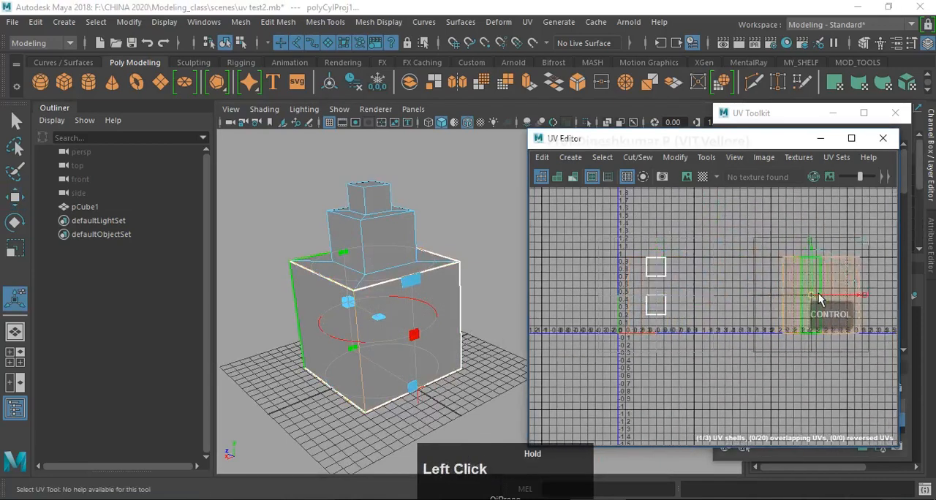
# - Display the checker map on the model and inspect the pattern on the lowest tier
pyautogui.click(704, 183)
pyautogui.keyDown('alt'); pyautogui.moveTo(380, 285); pyautogui.dragTo(410, 242); pyautogui.keyUp('alt')
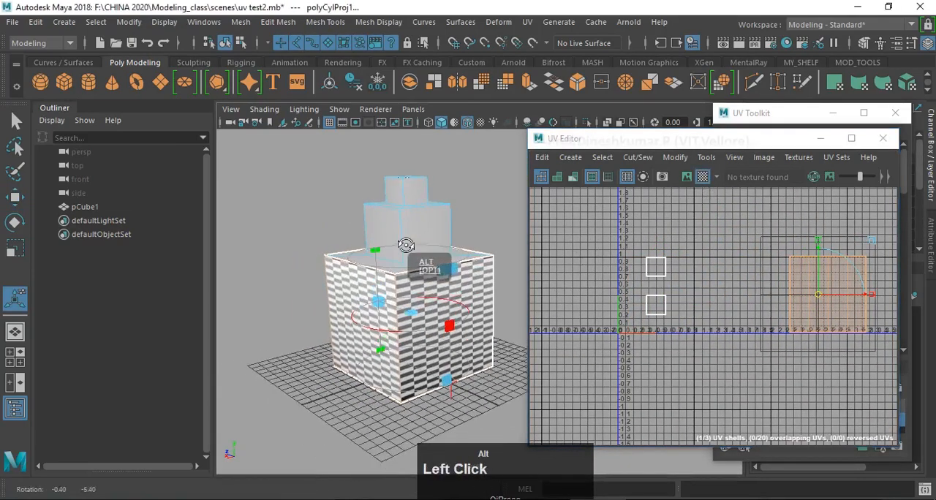
pyautogui.scroll(2, 412, 241)
pyautogui.scroll(3, 411, 240)
pyautogui.keyDown('alt'); pyautogui.moveTo(411, 240); pyautogui.dragTo(415, 293, button='middle'); pyautogui.keyUp('alt')
pyautogui.keyDown('alt'); pyautogui.moveTo(416, 293); pyautogui.dragTo(408, 260); pyautogui.keyUp('alt')
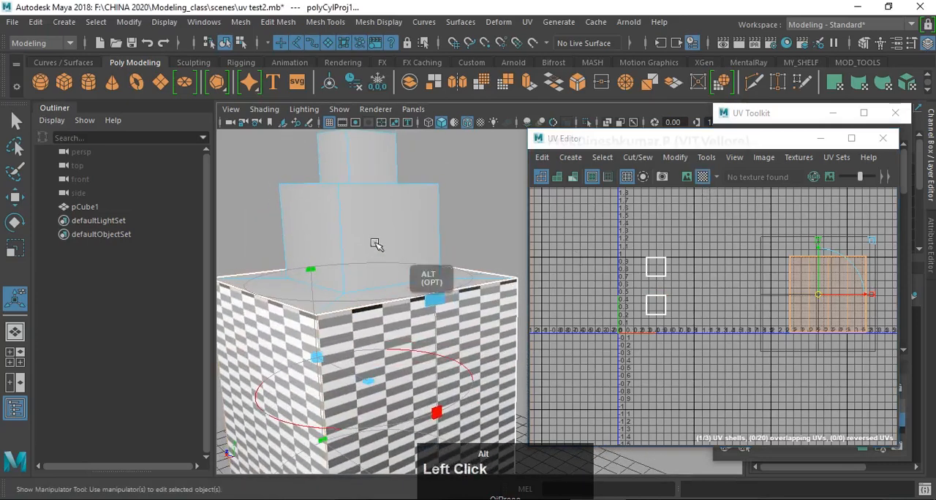
# - Select the four side faces of the middle tier
pyautogui.moveTo(376, 240); pyautogui.dragTo(376, 284, button='right')
pyautogui.moveTo(250, 220); pyautogui.dragTo(498, 235)
pyautogui.scroll(-2, 420, 247)
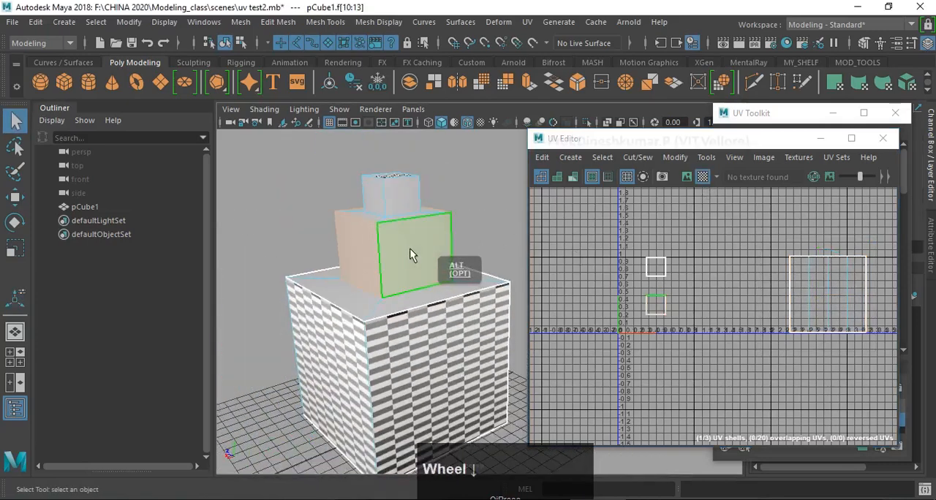
# - Apply a cylindrical map to the middle tier's selected side faces
pyautogui.keyDown('shift'); pyautogui.moveTo(406, 202); pyautogui.dragTo(404, 498, button='right'); pyautogui.keyUp('shift')
pyautogui.keyDown('shift'); pyautogui.moveTo(509, 455); pyautogui.dragTo(510, 455, button='right'); pyautogui.keyUp('shift')
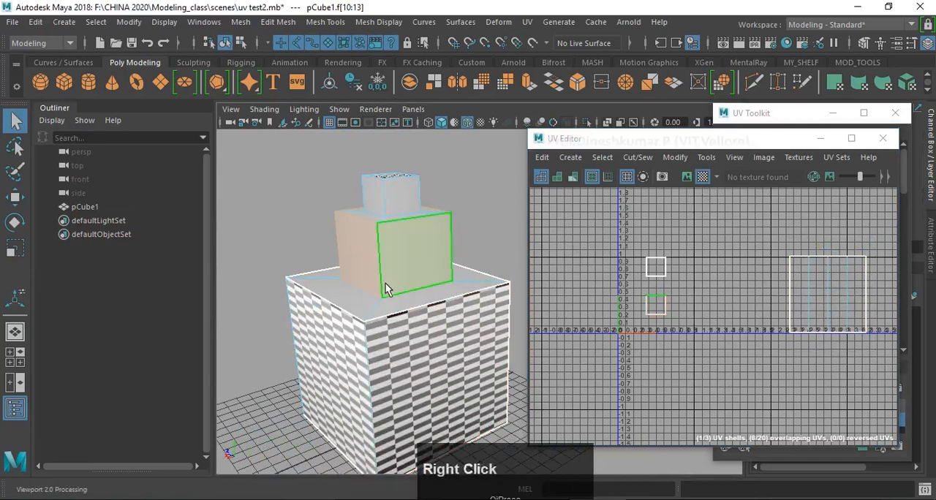
pyautogui.scroll(-4, 385, 272)
pyautogui.keyDown('alt'); pyautogui.moveTo(428, 300); pyautogui.dragTo(395, 300, button='middle'); pyautogui.keyUp('alt')
pyautogui.keyDown('alt'); pyautogui.moveTo(395, 300); pyautogui.dragTo(407, 271); pyautogui.keyUp('alt')
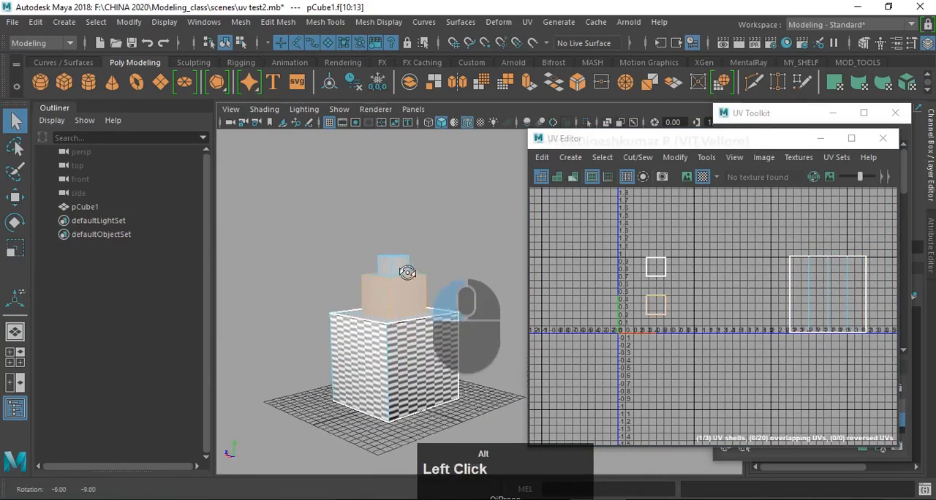
pyautogui.scroll(3, 403, 299)
pyautogui.keyDown('shift'); pyautogui.moveTo(377, 202); pyautogui.dragTo(377, 286, button='right'); pyautogui.keyUp('shift')
pyautogui.keyDown('shift'); pyautogui.moveTo(381, 438); pyautogui.dragTo(392, 498, button='right'); pyautogui.keyUp('shift')
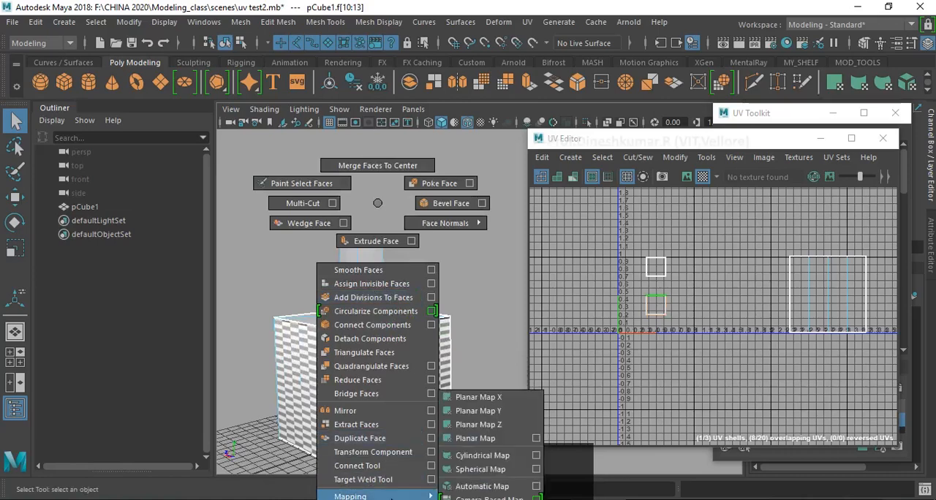
pyautogui.keyDown('shift'); pyautogui.moveTo(493, 457); pyautogui.dragTo(493, 457, button='right'); pyautogui.keyUp('shift')
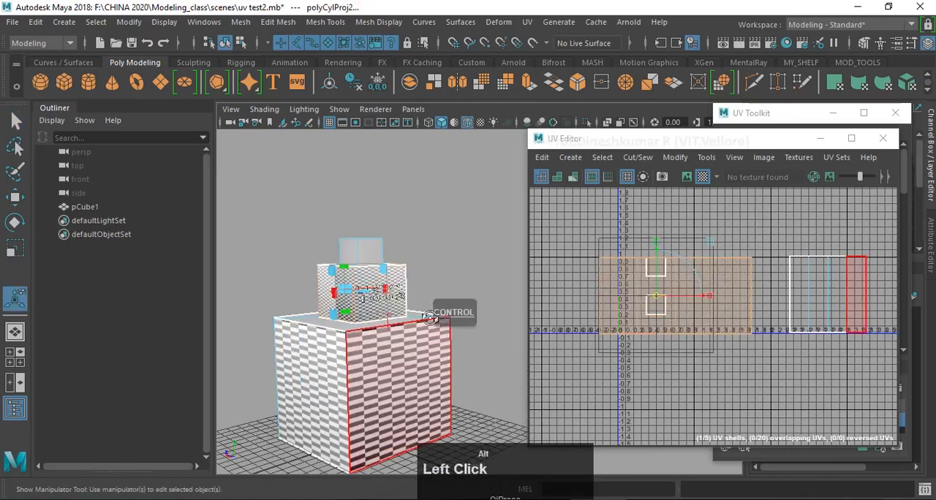
# - Wrap the middle tier's cylindrical projection fully around it and stretch its height until the checkers look square
pyautogui.keyDown('alt'); pyautogui.moveTo(436, 294); pyautogui.dragTo(443, 322); pyautogui.keyUp('alt')
pyautogui.moveTo(337, 300); pyautogui.dragTo(427, 307)
pyautogui.keyDown('alt'); pyautogui.moveTo(399, 272); pyautogui.dragTo(424, 238); pyautogui.keyUp('alt')
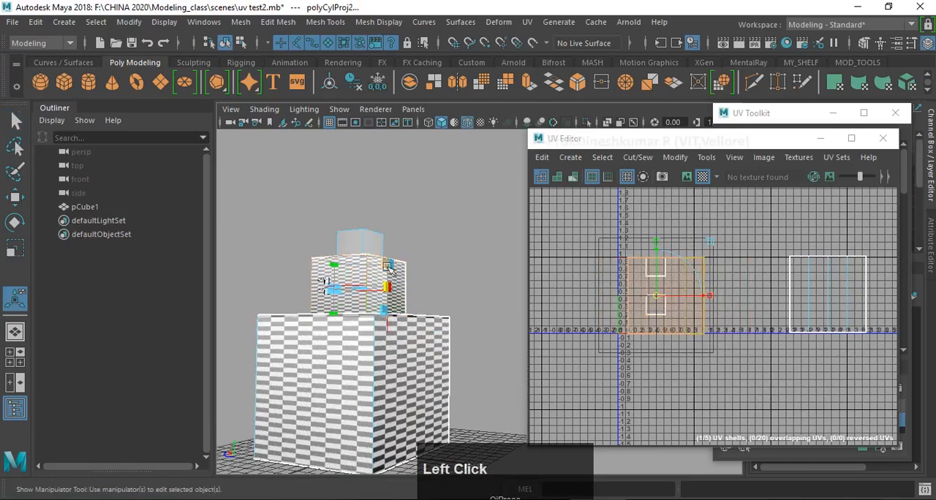
pyautogui.moveTo(391, 240); pyautogui.dragTo(338, 204)
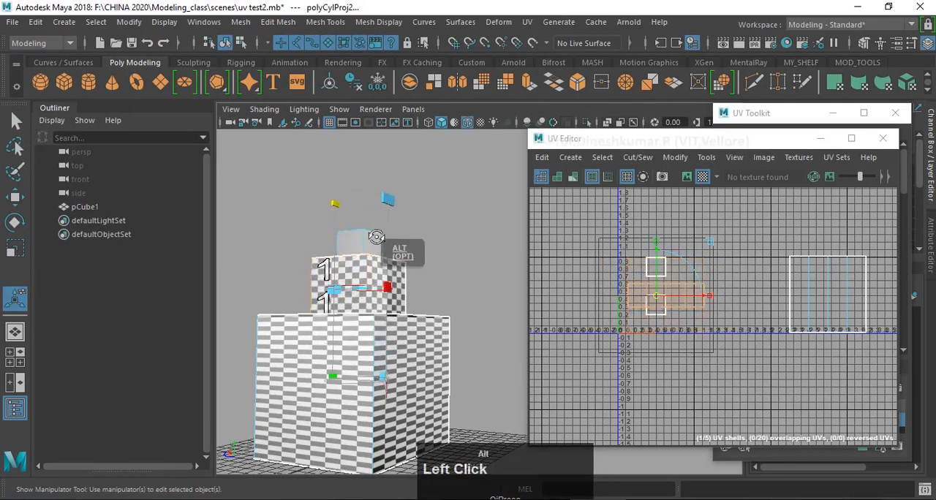
pyautogui.keyDown('alt'); pyautogui.moveTo(376, 235); pyautogui.dragTo(370, 246); pyautogui.keyUp('alt')
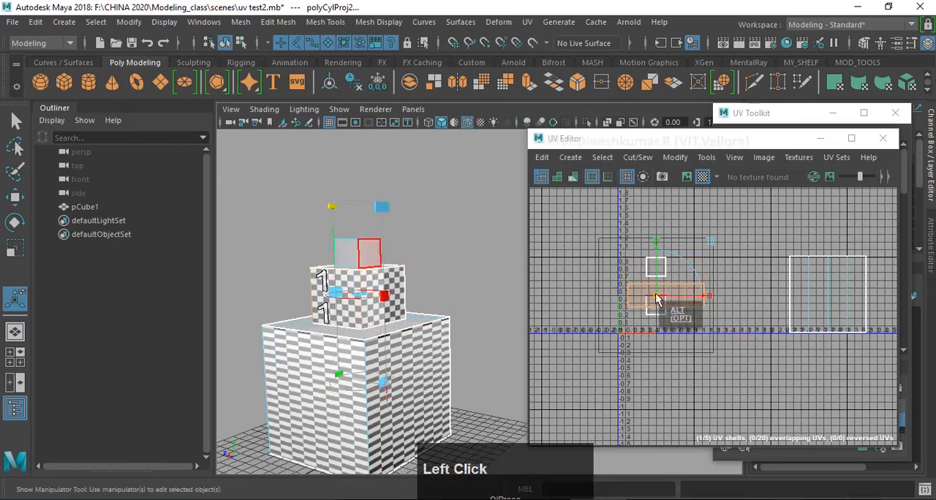
# - Move the middle tier's UV shell directly above the lowest tier's shell
pyautogui.moveTo(669, 299); pyautogui.dragTo(814, 234)
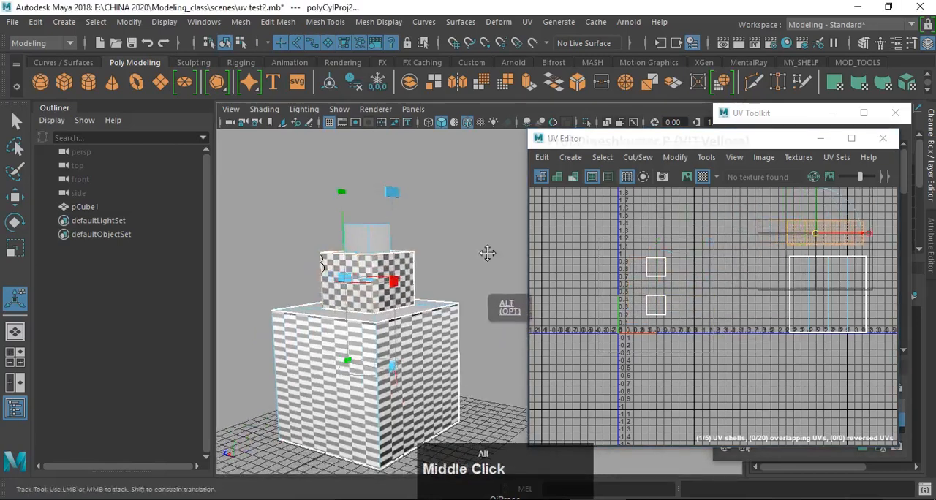
pyautogui.keyDown('alt'); pyautogui.moveTo(462, 289); pyautogui.dragTo(413, 322, button='middle'); pyautogui.keyUp('alt')
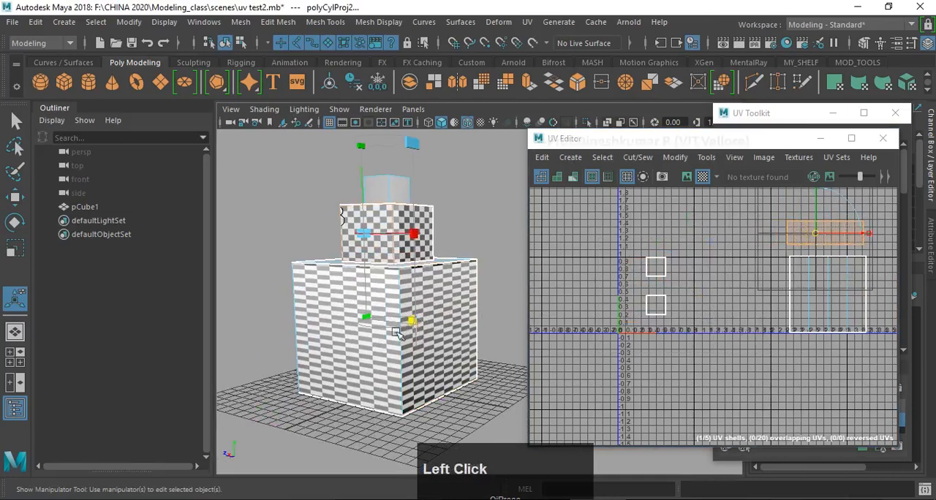
# - Switch to UV selection and select all UVs of the lowest tier's shell
pyautogui.click(462, 345)
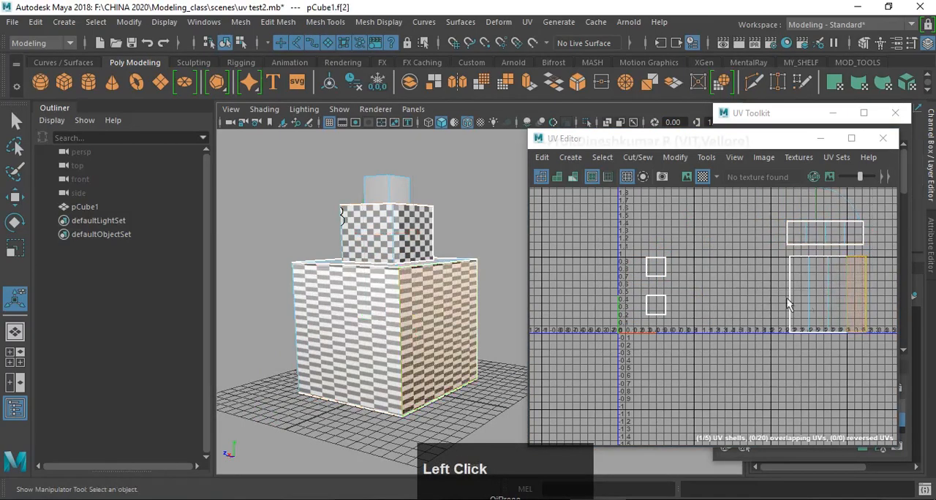
pyautogui.moveTo(814, 269); pyautogui.dragTo(873, 269, button='right')
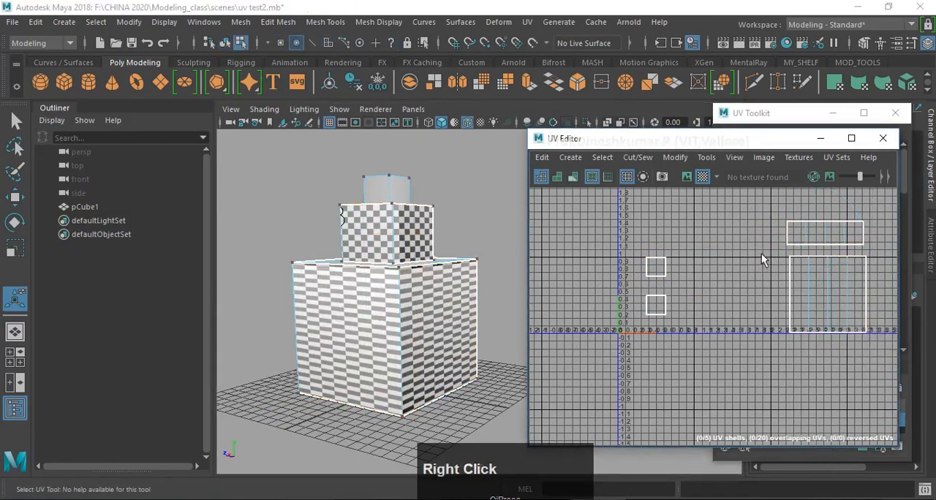
pyautogui.moveTo(768, 250); pyautogui.dragTo(872, 326)
# - Try scaling the lowest tier's UV shell uniformly to about 0.84, and undo the scaling
pyautogui.press('r')
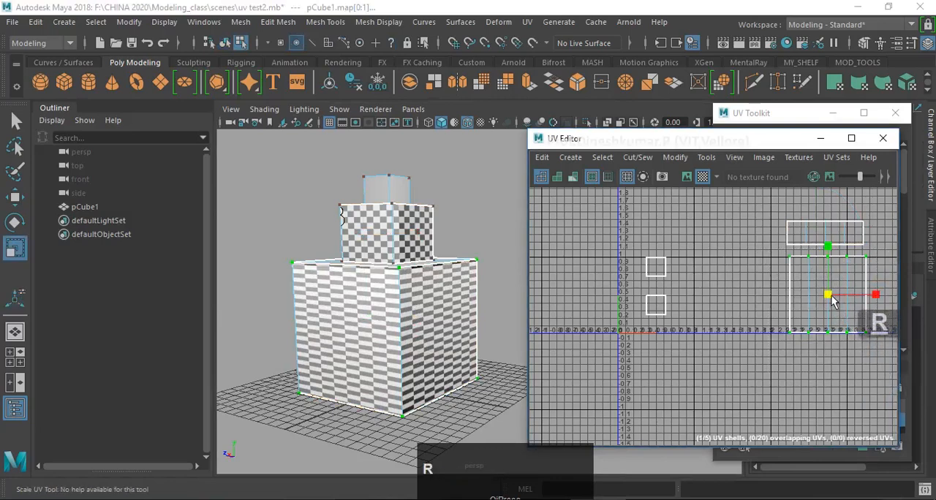
pyautogui.moveTo(829, 296); pyautogui.dragTo(827, 295)
pyautogui.press('z')
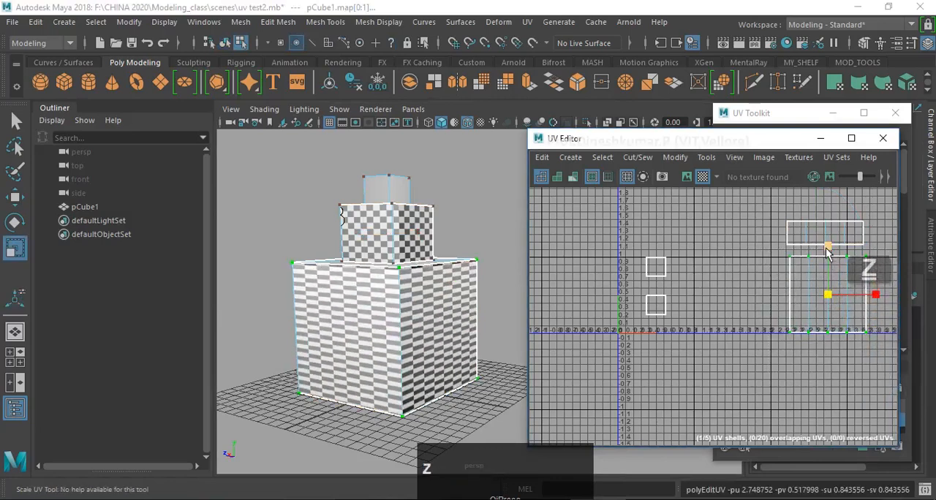
# - Scale the lowest tier's UV shell wider and flatter until the checkers on that tier look square and evenly sized
pyautogui.moveTo(826, 247); pyautogui.dragTo(898, 306)
pyautogui.press('z')
pyautogui.press('w')
pyautogui.keyDown('alt'); pyautogui.moveTo(810, 267); pyautogui.dragTo(782, 300, button='middle'); pyautogui.keyUp('alt')
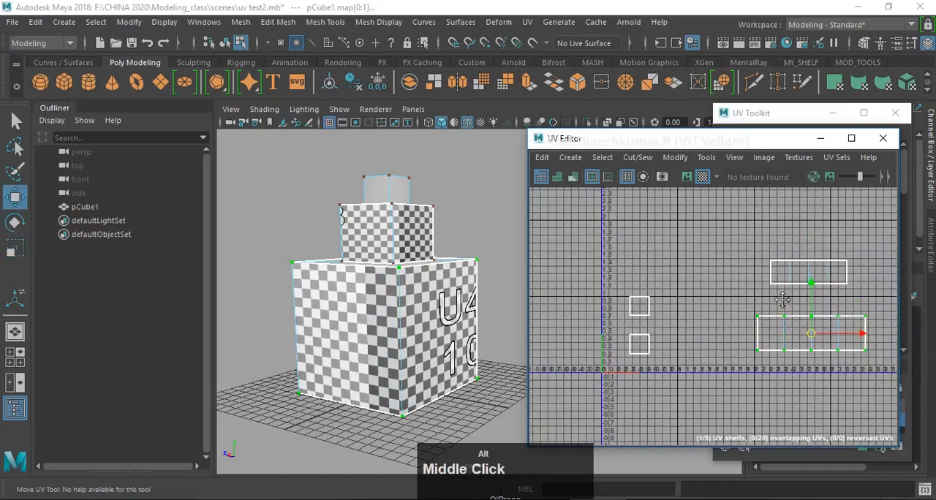
pyautogui.scroll(2, 782, 300)
# - Switch to face selection, select the side faces of the top tier and apply a cylindrical UV projection
pyautogui.moveTo(399, 187); pyautogui.dragTo(403, 224, button='right')
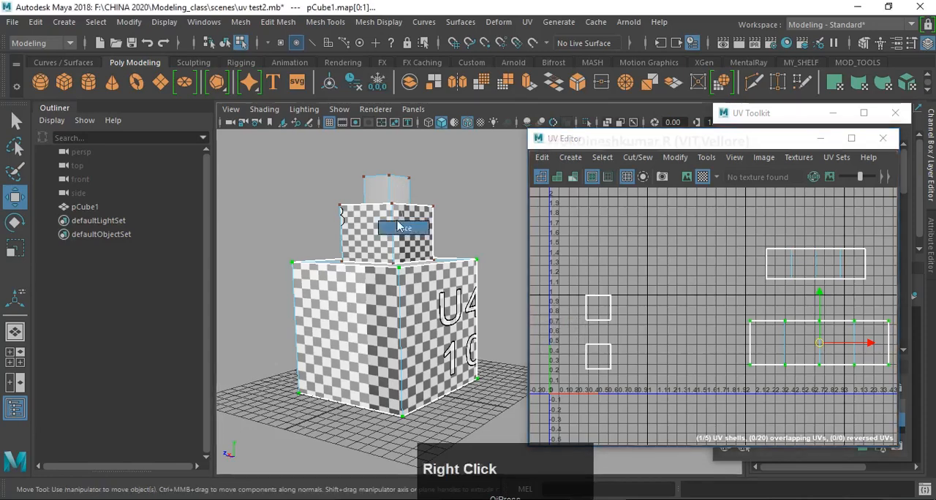
pyautogui.moveTo(362, 179); pyautogui.dragTo(441, 194)
pyautogui.keyDown('shift'); pyautogui.moveTo(389, 190); pyautogui.dragTo(410, 483, button='right'); pyautogui.keyUp('shift')
pyautogui.keyDown('shift'); pyautogui.moveTo(483, 474); pyautogui.dragTo(488, 454, button='right'); pyautogui.keyUp('shift')
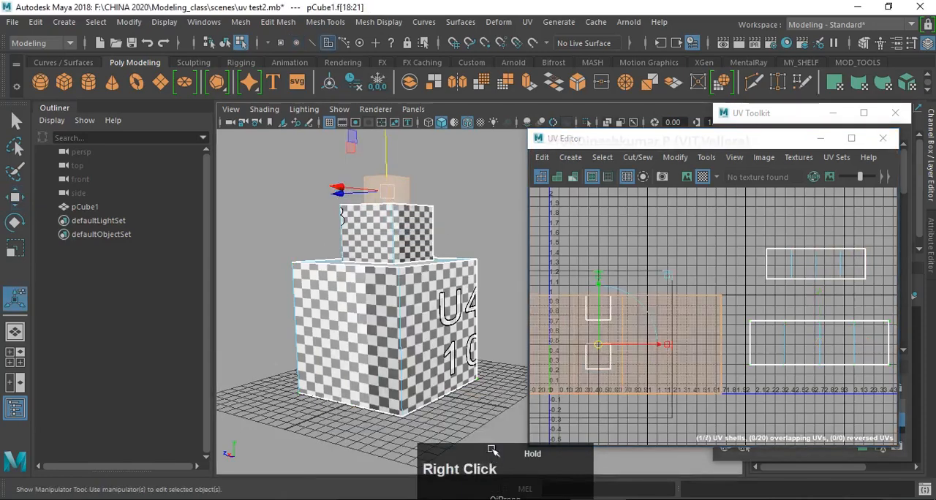
pyautogui.keyDown('alt'); pyautogui.moveTo(485, 445); pyautogui.dragTo(417, 292); pyautogui.keyUp('alt')
# - Wrap the top tier's cylindrical projection fully around it and stretch its height until the checkers look square
pyautogui.scroll(2, 388, 260)
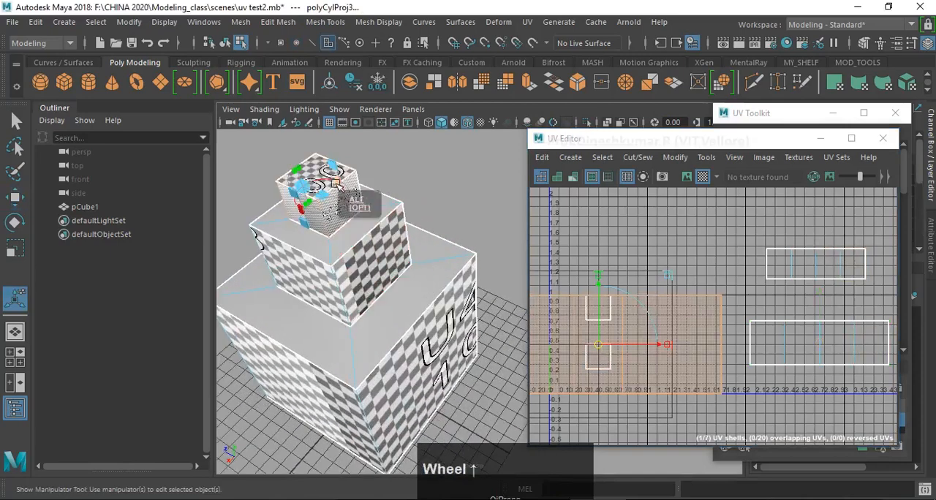
pyautogui.keyDown('alt'); pyautogui.moveTo(388, 260); pyautogui.dragTo(366, 194); pyautogui.keyUp('alt')
pyautogui.keyDown('alt'); pyautogui.moveTo(366, 194); pyautogui.dragTo(431, 327, button='middle'); pyautogui.keyUp('alt')
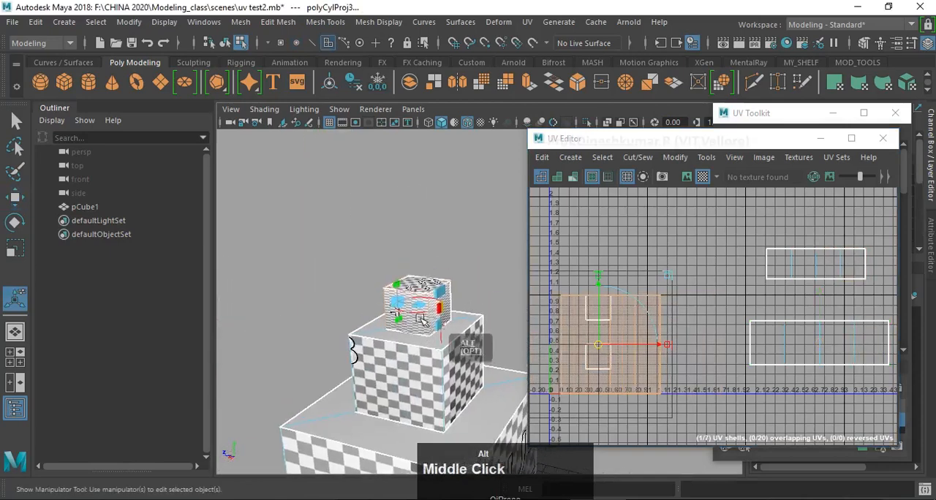
pyautogui.scroll(2, 430, 325)
pyautogui.keyDown('alt'); pyautogui.moveTo(403, 296); pyautogui.dragTo(440, 273); pyautogui.keyUp('alt')
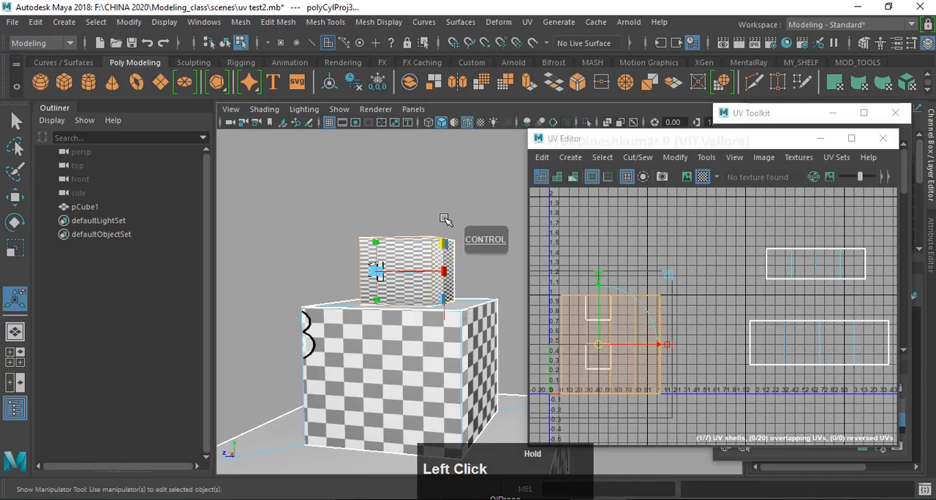
pyautogui.keyDown('alt'); pyautogui.moveTo(445, 221); pyautogui.dragTo(391, 275); pyautogui.keyUp('alt')
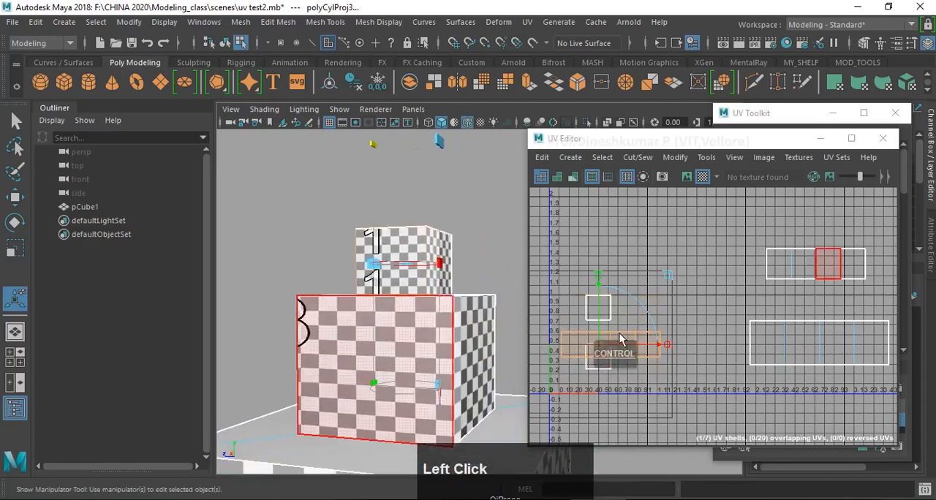
# - Move the top tier's UV shell directly above the middle tier's shell
pyautogui.moveTo(628, 321)
pyautogui.keyDown('alt'); pyautogui.mouseDown(button='middle')
pyautogui.moveTo(614, 301)
pyautogui.moveTo(619, 326)
pyautogui.mouseUp(button='middle'); pyautogui.keyUp('alt')
pyautogui.keyDown('alt'); pyautogui.scroll(-2, 616, 310); pyautogui.keyUp('alt')
pyautogui.moveTo(584, 338); pyautogui.dragTo(753, 229)
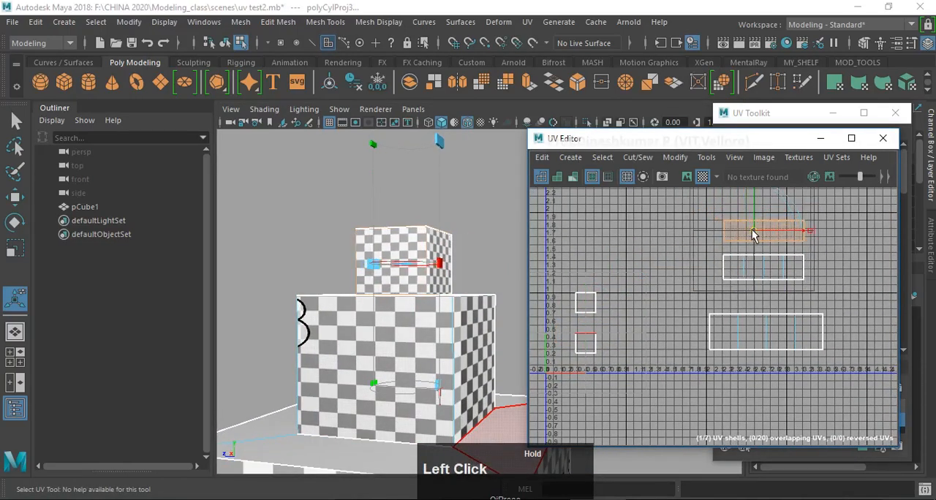
# - Select the bottom face of the block and project its UVs with Planar Map Y
pyautogui.keyDown('alt'); pyautogui.scroll(-3, 488, 338); pyautogui.keyUp('alt')
pyautogui.keyDown('alt'); pyautogui.moveTo(504, 439); pyautogui.dragTo(502, 383, button='middle'); pyautogui.keyUp('alt')
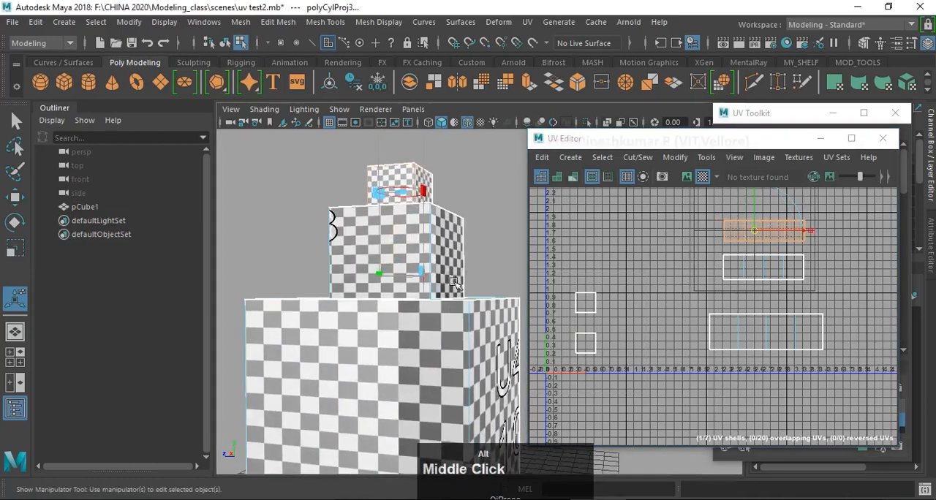
pyautogui.keyDown('alt'); pyautogui.moveTo(468, 314); pyautogui.dragTo(400, 351); pyautogui.keyUp('alt')
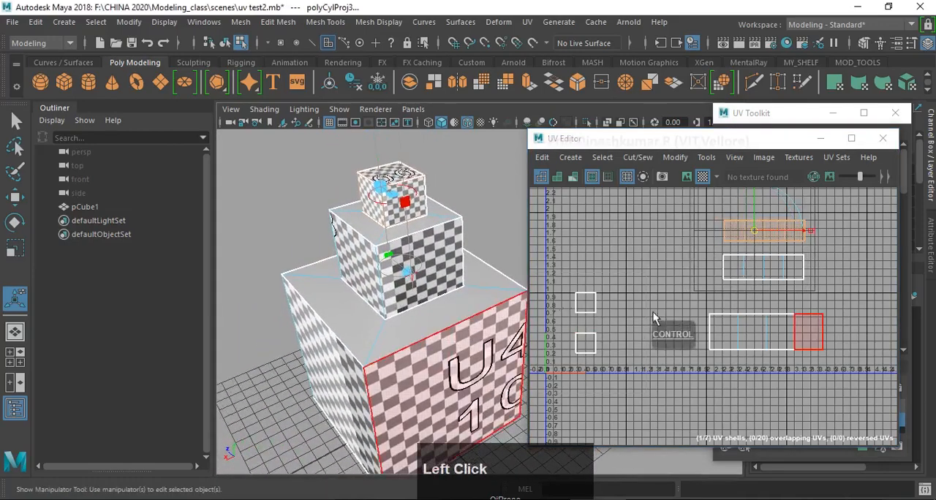
pyautogui.keyDown('alt'); pyautogui.moveTo(653, 312); pyautogui.dragTo(727, 286, button='middle'); pyautogui.keyUp('alt')
pyautogui.keyDown('alt'); pyautogui.moveTo(331, 336); pyautogui.dragTo(370, 284); pyautogui.keyUp('alt')
pyautogui.click(371, 282)
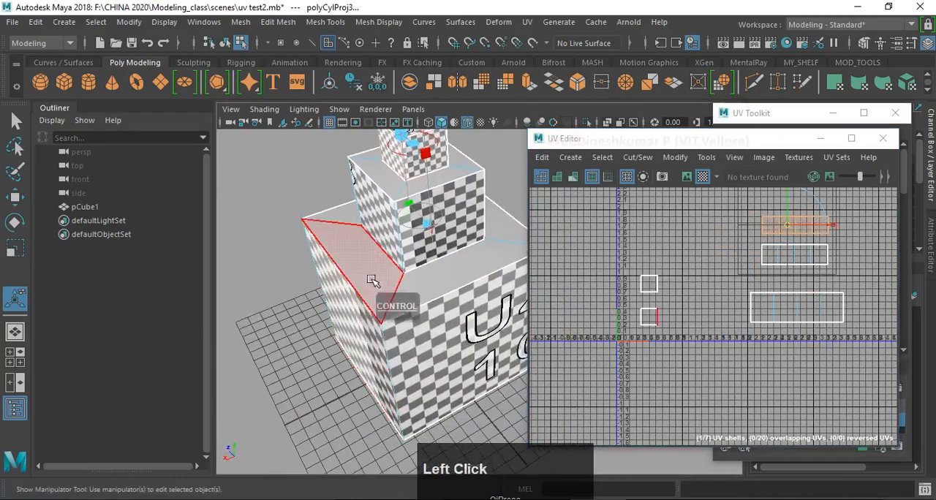
pyautogui.keyDown('alt'); pyautogui.moveTo(385, 377); pyautogui.dragTo(411, 321); pyautogui.keyUp('alt')
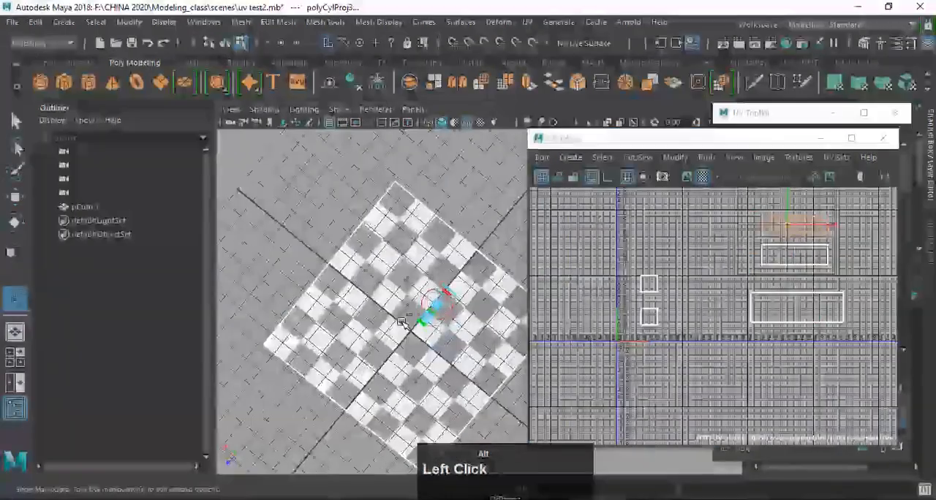
pyautogui.press('q')
pyautogui.click(391, 312)
pyautogui.keyDown('shift'); pyautogui.moveTo(421, 203); pyautogui.dragTo(423, 355, button='right'); pyautogui.keyUp('shift')
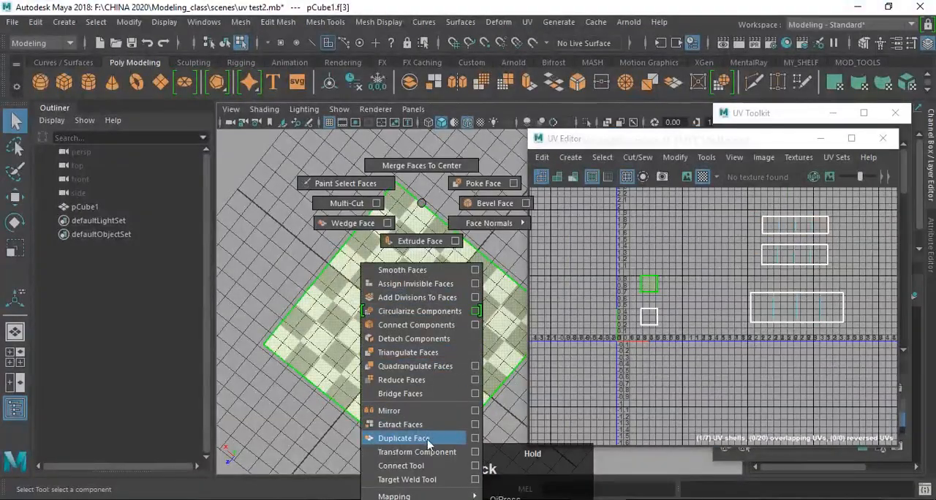
pyautogui.keyDown('shift'); pyautogui.moveTo(427, 443); pyautogui.dragTo(439, 497, button='right'); pyautogui.keyUp('shift')
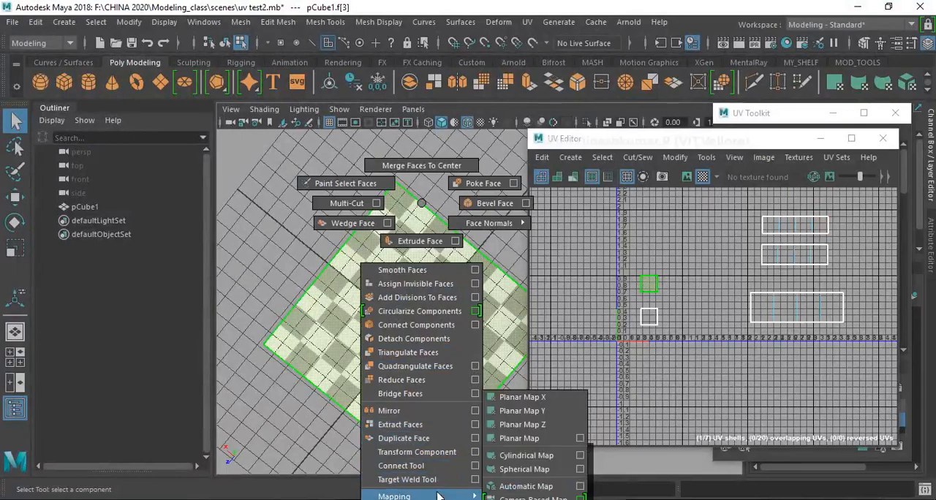
pyautogui.keyDown('shift'); pyautogui.moveTo(512, 495); pyautogui.dragTo(536, 411, button='right'); pyautogui.keyUp('shift')
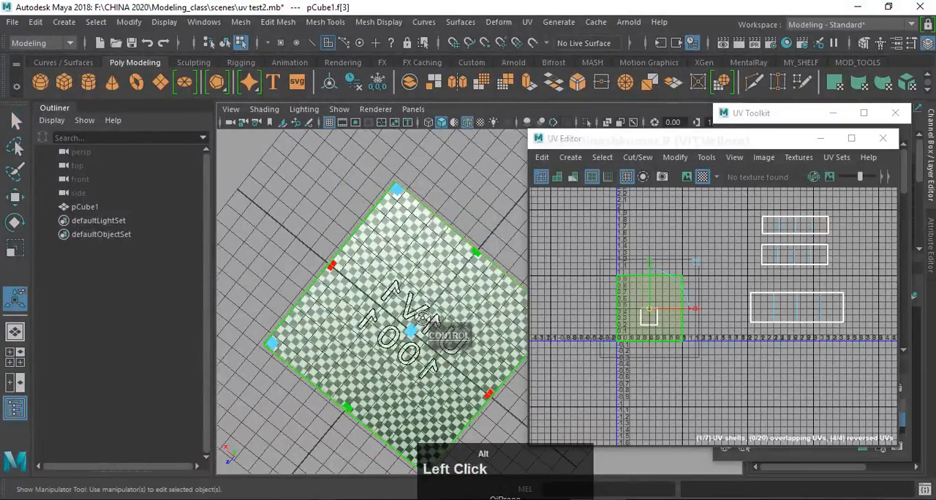
# - Enlarge the bottom face's planar projection until its checkers match the size of those on the sides
pyautogui.keyDown('alt'); pyautogui.moveTo(424, 331); pyautogui.dragTo(421, 391); pyautogui.keyUp('alt')
pyautogui.keyDown('alt'); pyautogui.moveTo(399, 364); pyautogui.dragTo(375, 254, button='middle'); pyautogui.keyUp('alt')
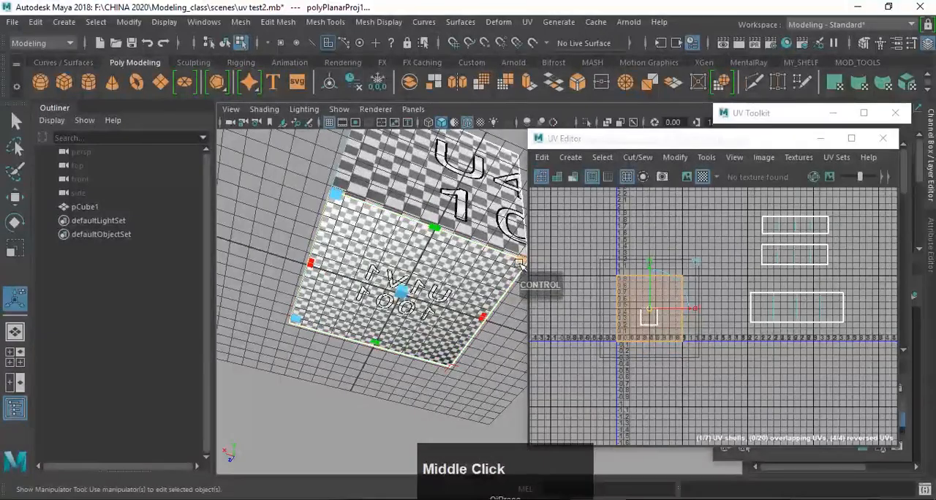
pyautogui.moveTo(518, 263); pyautogui.dragTo(809, 261)
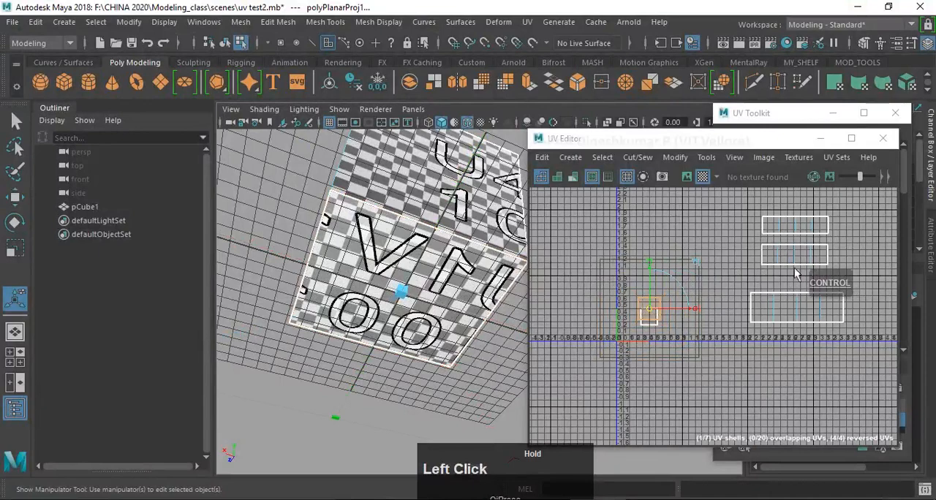
# - Move the bottom face's UV shell beside the middle tier's shell
pyautogui.keyDown('alt'); pyautogui.moveTo(434, 282); pyautogui.dragTo(427, 370); pyautogui.keyUp('alt')
pyautogui.click(655, 311)
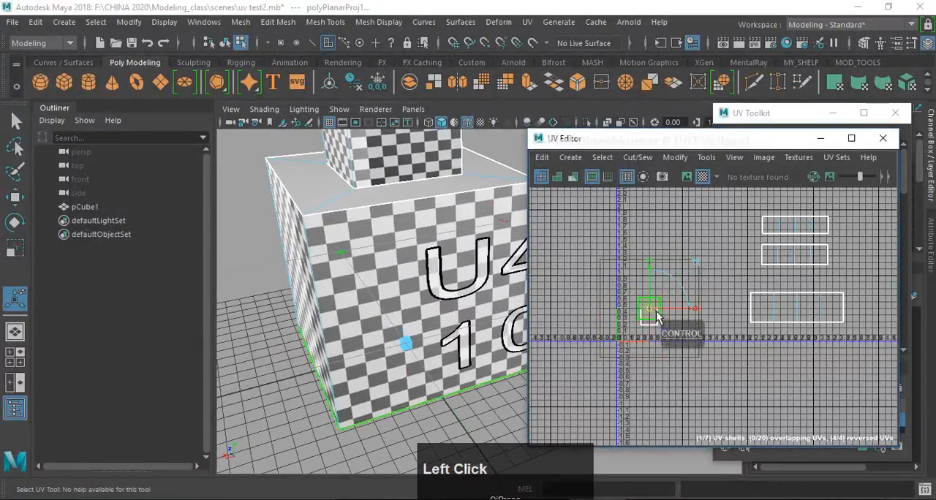
pyautogui.moveTo(655, 313); pyautogui.dragTo(723, 247)
# - Examine the checker pattern on the block's upper tiers and ledges from several angles
pyautogui.keyDown('alt'); pyautogui.moveTo(348, 238); pyautogui.dragTo(356, 346, button='middle'); pyautogui.keyUp('alt')
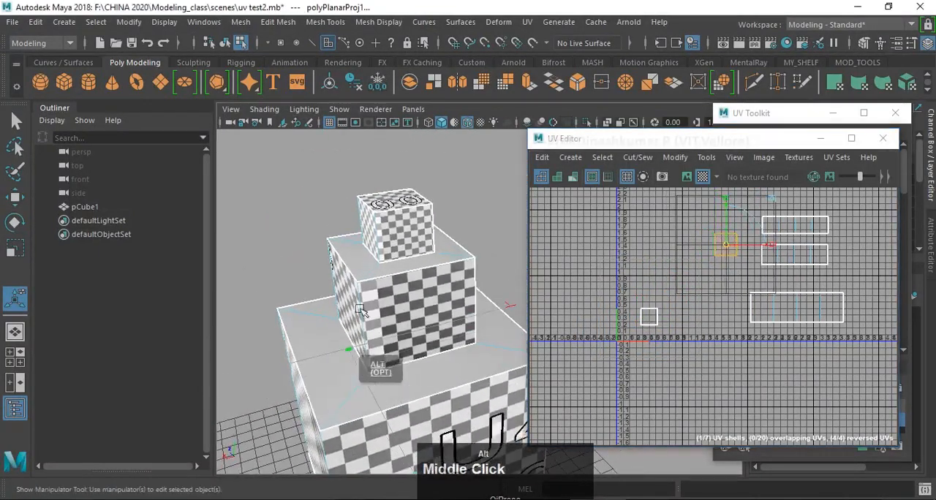
pyautogui.keyDown('alt'); pyautogui.moveTo(364, 232); pyautogui.dragTo(377, 295); pyautogui.keyUp('alt')
pyautogui.scroll(3, 389, 325)
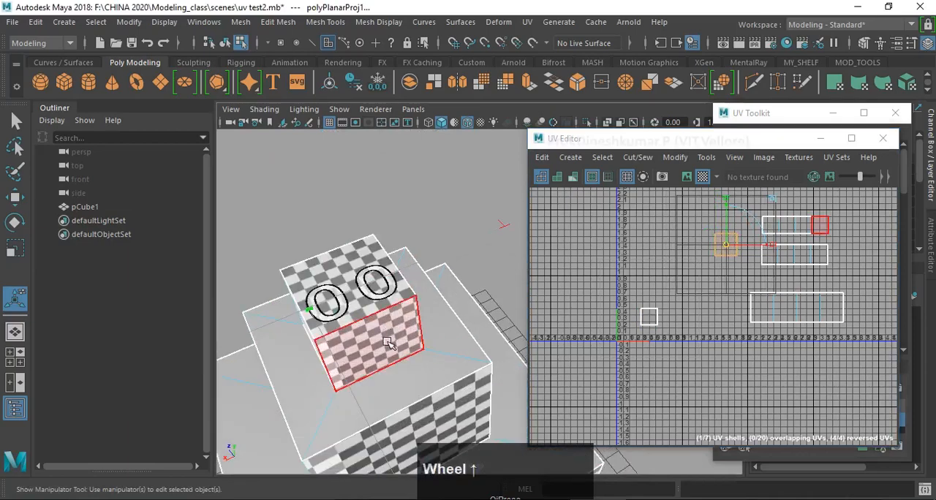
pyautogui.scroll(3, 389, 343)
pyautogui.scroll(-5, 389, 343)
pyautogui.keyDown('alt'); pyautogui.moveTo(292, 377); pyautogui.dragTo(370, 263, button='middle'); pyautogui.keyUp('alt')
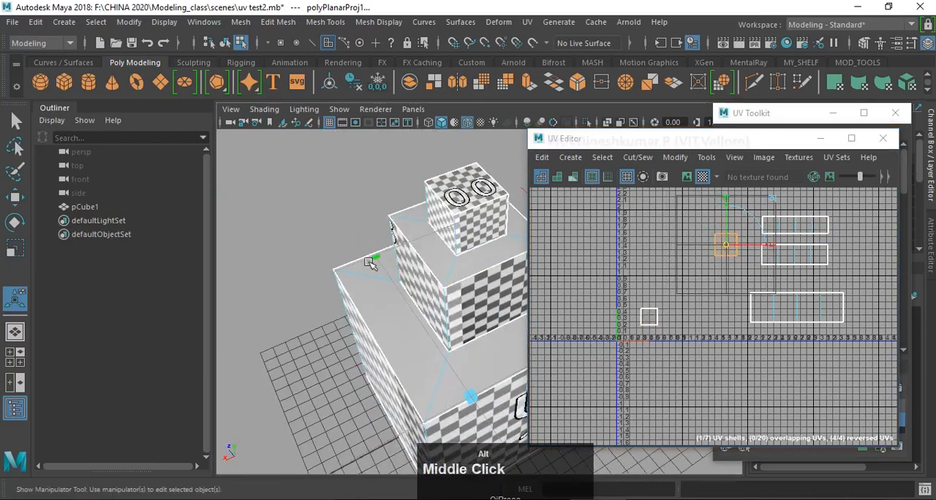
pyautogui.keyDown('alt'); pyautogui.moveTo(371, 263); pyautogui.dragTo(326, 346); pyautogui.keyUp('alt')
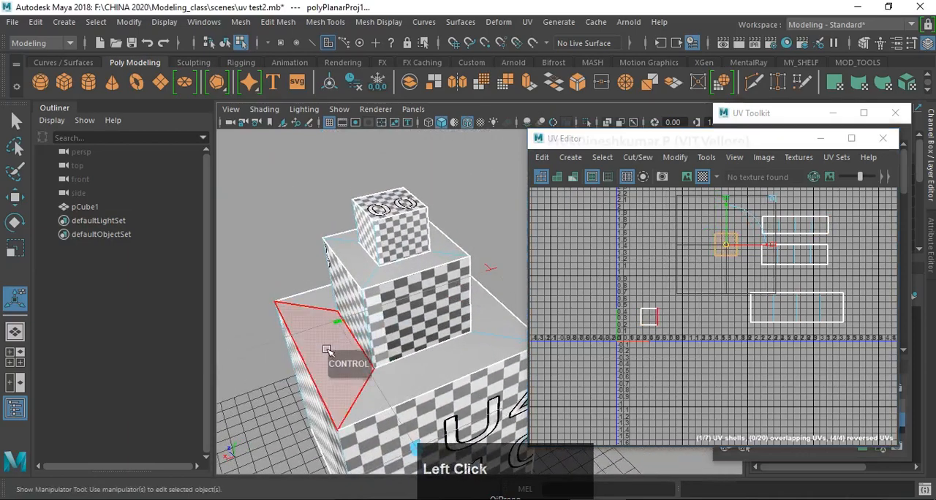
# - Select all upward-facing ledge faces of the lowest and middle tiers and project their UVs with Planar Map Y
pyautogui.click(326, 350)
pyautogui.keyDown('shift'); pyautogui.click(432, 372); pyautogui.keyUp('shift')
pyautogui.keyDown('shift'); pyautogui.click(493, 315); pyautogui.keyUp('shift')
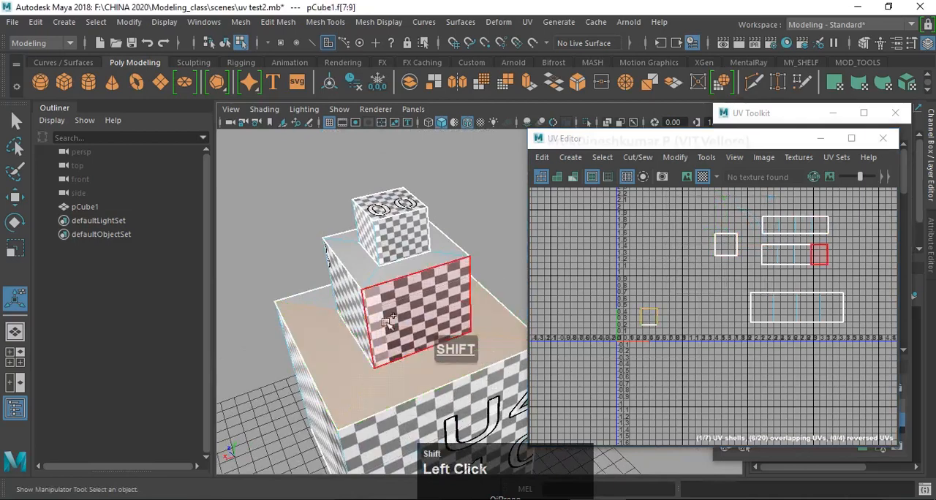
pyautogui.keyDown('shift'); pyautogui.click(316, 294); pyautogui.keyUp('shift')
pyautogui.keyDown('shift'); pyautogui.click(353, 243); pyautogui.keyUp('shift')
pyautogui.keyDown('shift'); pyautogui.click(355, 262); pyautogui.keyUp('shift')
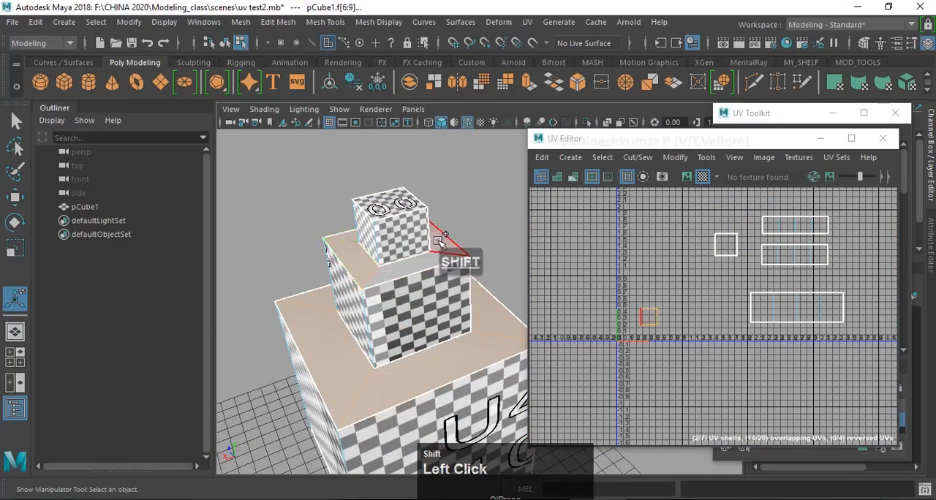
pyautogui.keyDown('shift'); pyautogui.click(438, 245); pyautogui.keyUp('shift')
pyautogui.keyDown('shift'); pyautogui.click(424, 263); pyautogui.keyUp('shift')
pyautogui.scroll(-3, 437, 356)
pyautogui.keyDown('alt'); pyautogui.moveTo(436, 356); pyautogui.dragTo(417, 339); pyautogui.keyUp('alt')
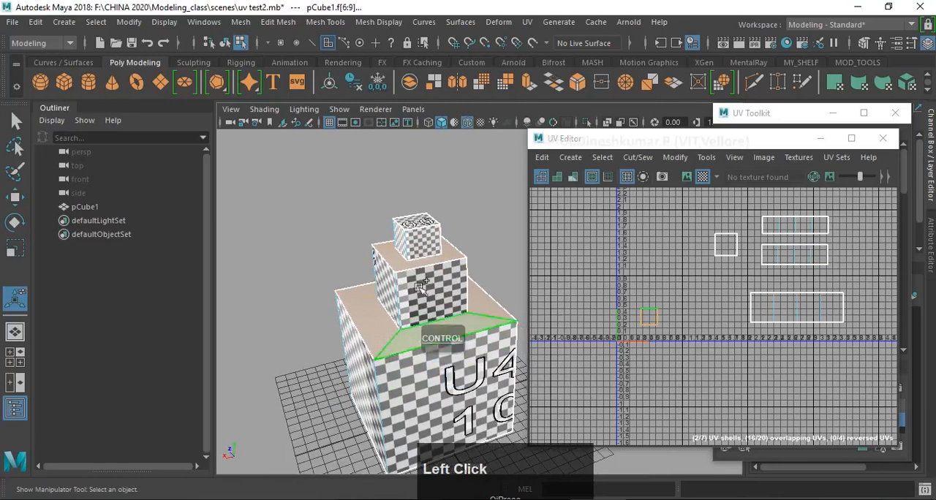
pyautogui.keyDown('shift'); pyautogui.moveTo(419, 282); pyautogui.dragTo(432, 497, button='right'); pyautogui.keyUp('shift')
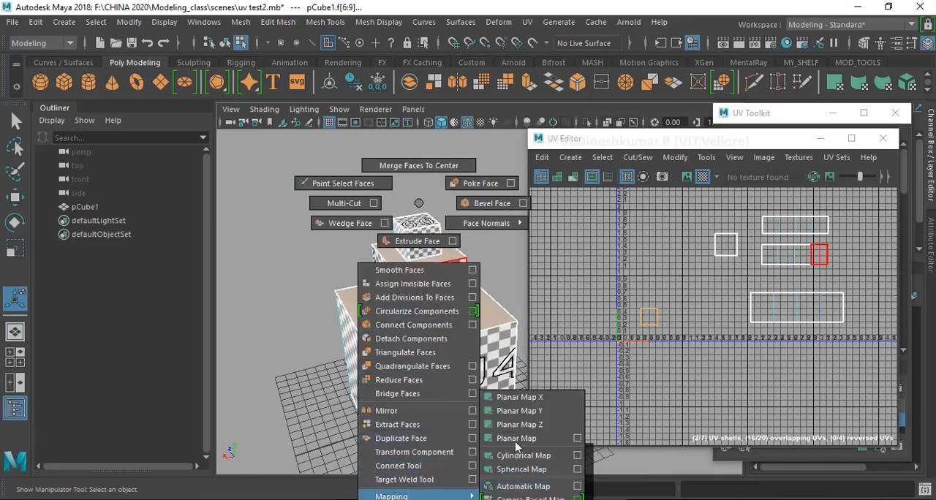
pyautogui.keyDown('shift'); pyautogui.moveTo(516, 446); pyautogui.dragTo(526, 414, button='right'); pyautogui.keyUp('shift')
# - Enlarge the ledge faces' planar projection until their checkers match the size of those on the sides
pyautogui.keyDown('alt'); pyautogui.moveTo(414, 326); pyautogui.dragTo(404, 342); pyautogui.keyUp('alt')
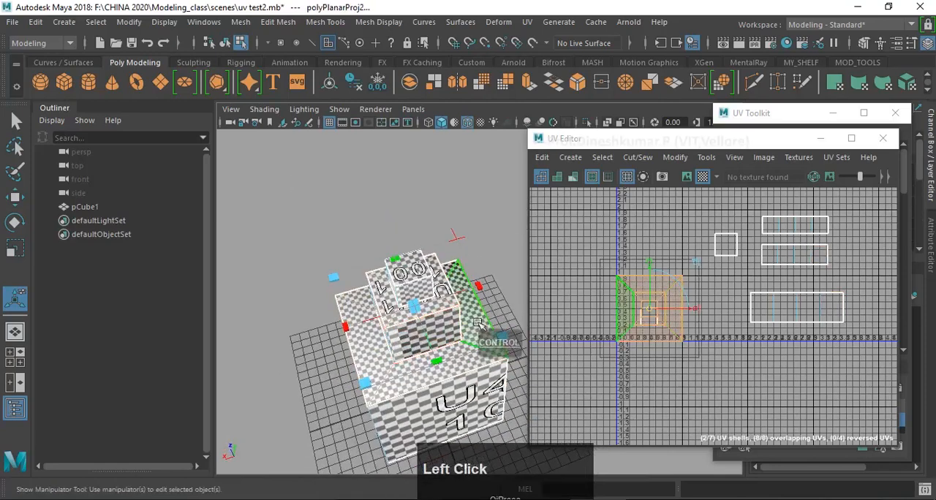
pyautogui.keyDown('ctrl'); pyautogui.moveTo(498, 334); pyautogui.dragTo(660, 399); pyautogui.keyUp('ctrl')
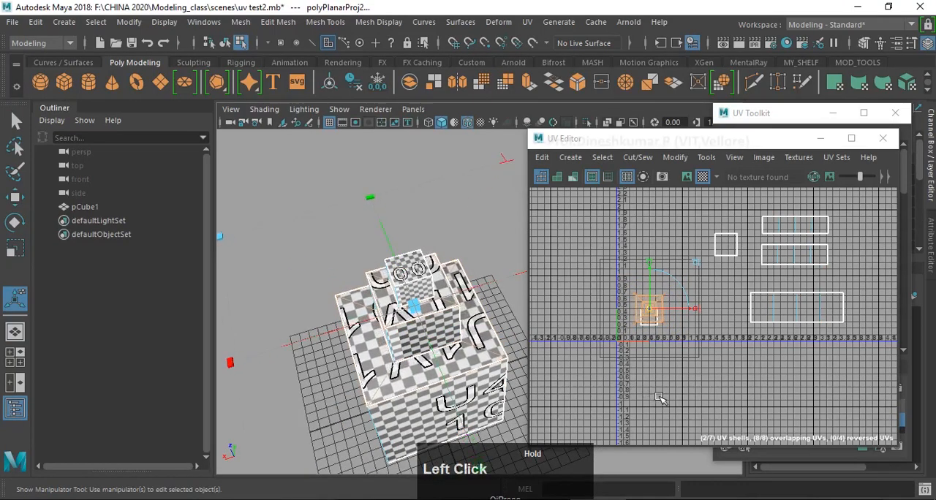
pyautogui.moveTo(329, 332); pyautogui.dragTo(320, 333)
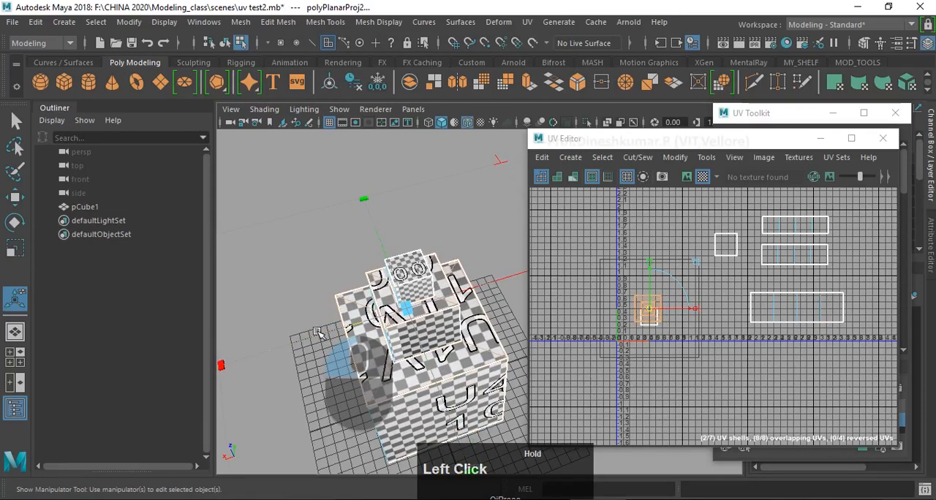
pyautogui.moveTo(386, 378); pyautogui.dragTo(387, 378)
pyautogui.scroll(3, 386, 378)
pyautogui.scroll(-4, 438, 391)
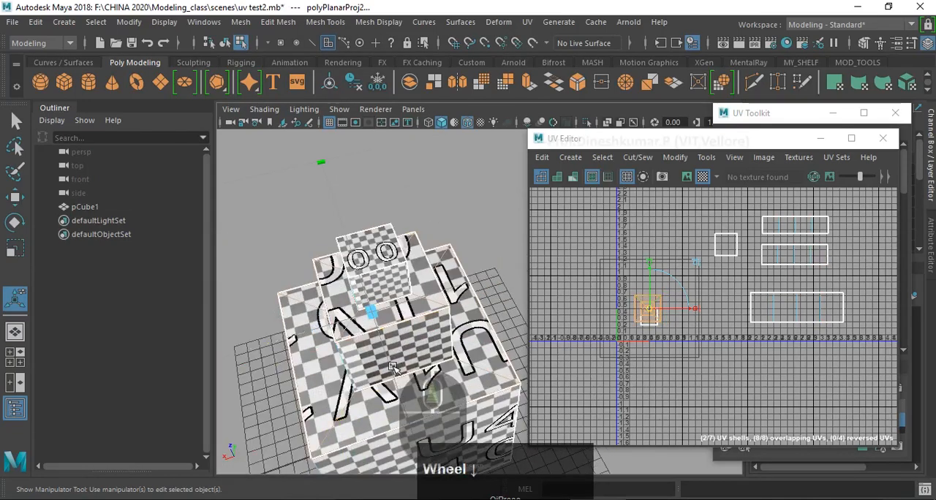
pyautogui.scroll(-2, 302, 286)
pyautogui.moveTo(282, 260); pyautogui.dragTo(268, 253)
pyautogui.scroll(3, 439, 345)
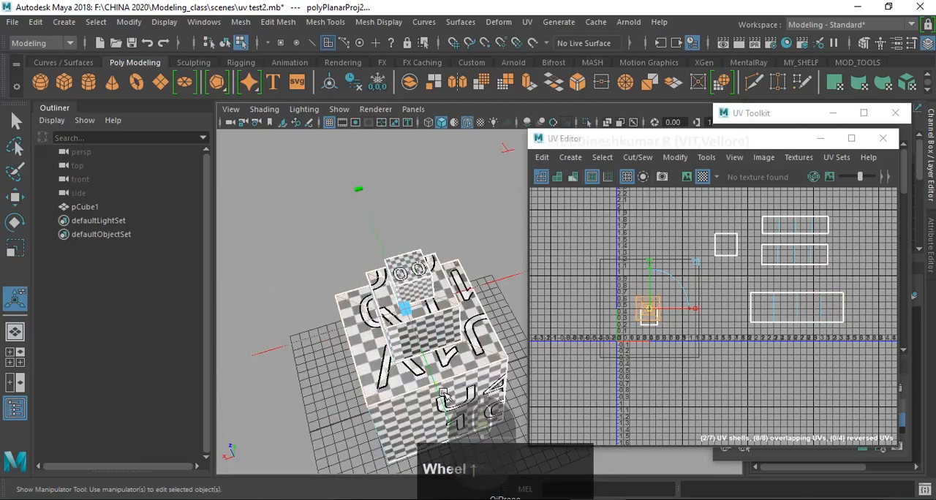
pyautogui.click(496, 279)
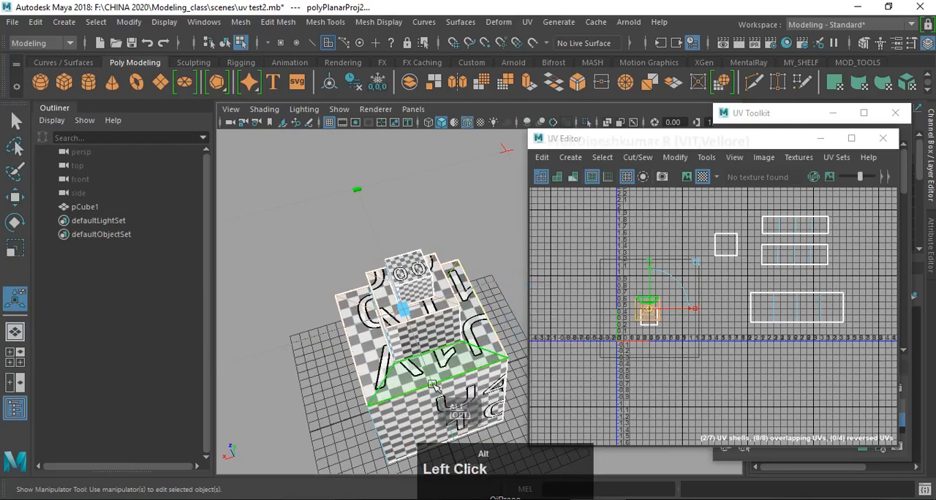
# - Check the ledge checkers on the model and move the ledge faces' UV shells up, clear of the top face's shell
pyautogui.keyDown('alt'); pyautogui.moveTo(445, 411); pyautogui.dragTo(430, 380); pyautogui.keyUp('alt')
pyautogui.keyDown('alt'); pyautogui.moveTo(430, 380); pyautogui.dragTo(439, 399, button='right'); pyautogui.keyUp('alt')
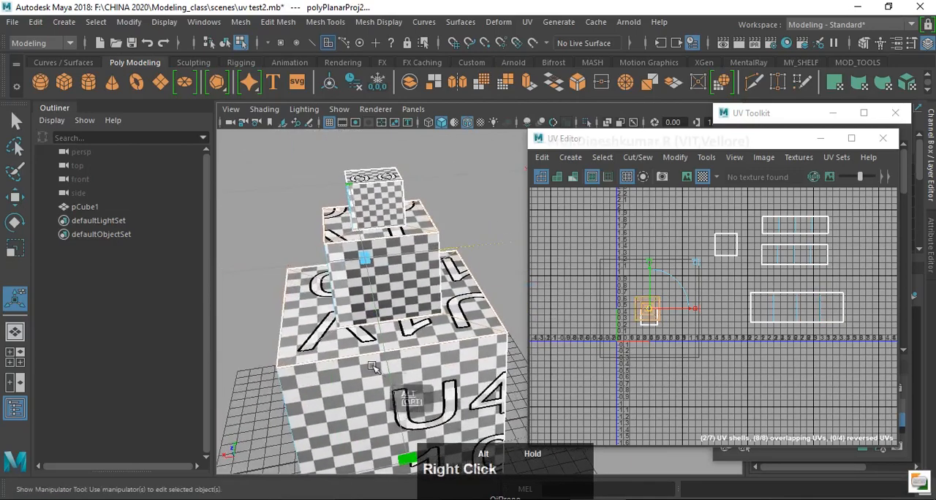
pyautogui.keyDown('alt'); pyautogui.moveTo(438, 398); pyautogui.dragTo(420, 367); pyautogui.keyUp('alt')
pyautogui.scroll(2, 421, 367)
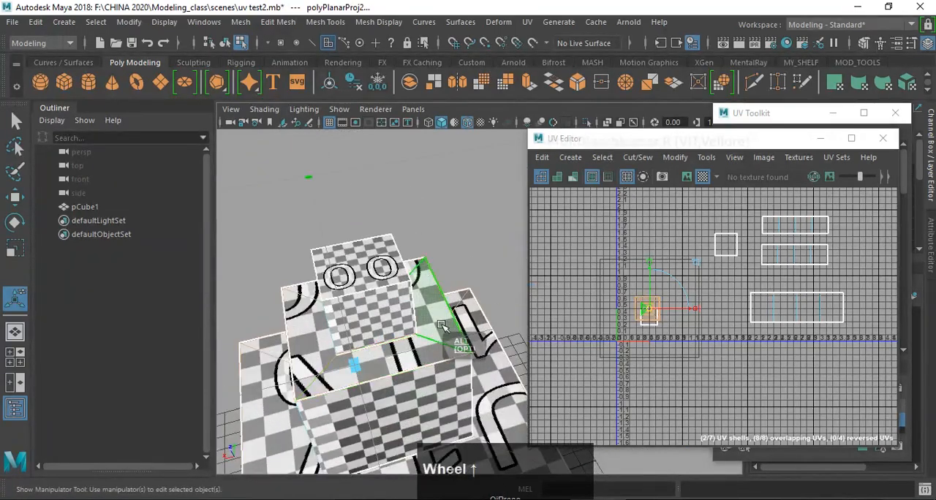
pyautogui.moveTo(654, 316); pyautogui.dragTo(648, 287)
pyautogui.press('z')
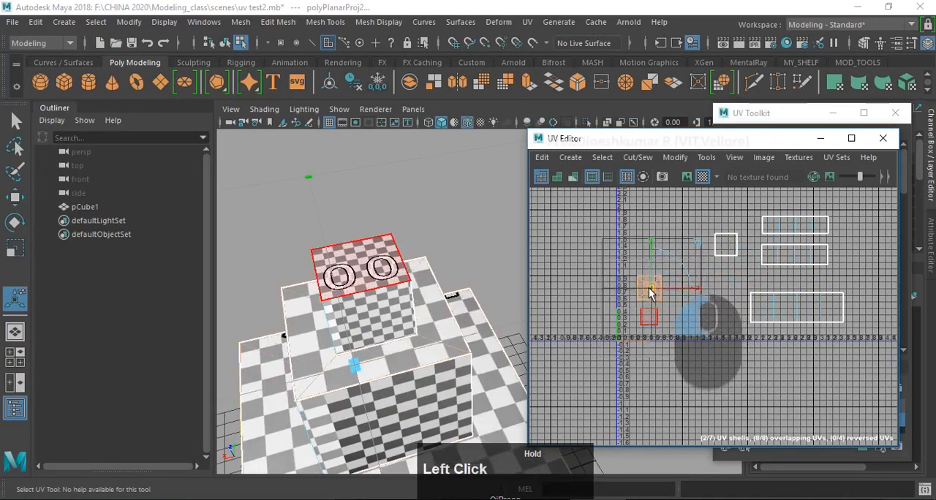
# - Select the top face's UV shell, try shifting it slightly sideways, and undo the move
pyautogui.click(560, 330)
pyautogui.moveTo(648, 315); pyautogui.dragTo(665, 327, button='right')
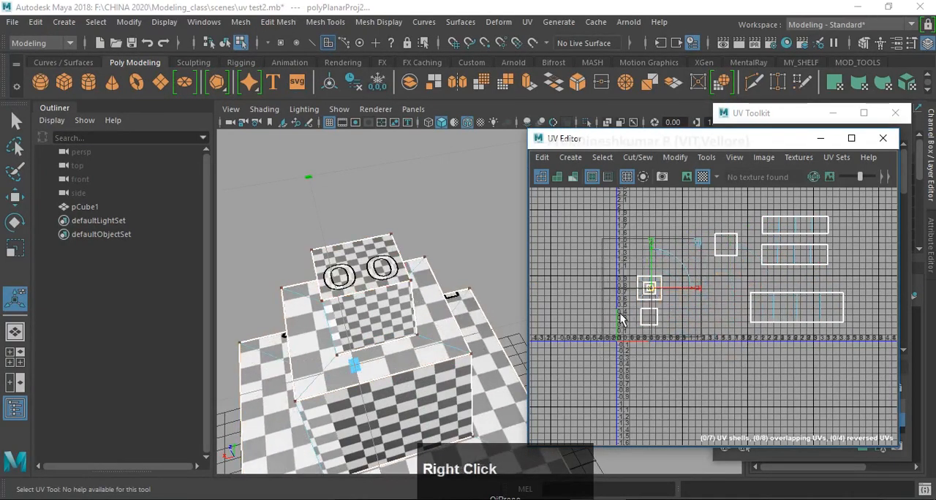
pyautogui.moveTo(618, 305); pyautogui.dragTo(693, 339)
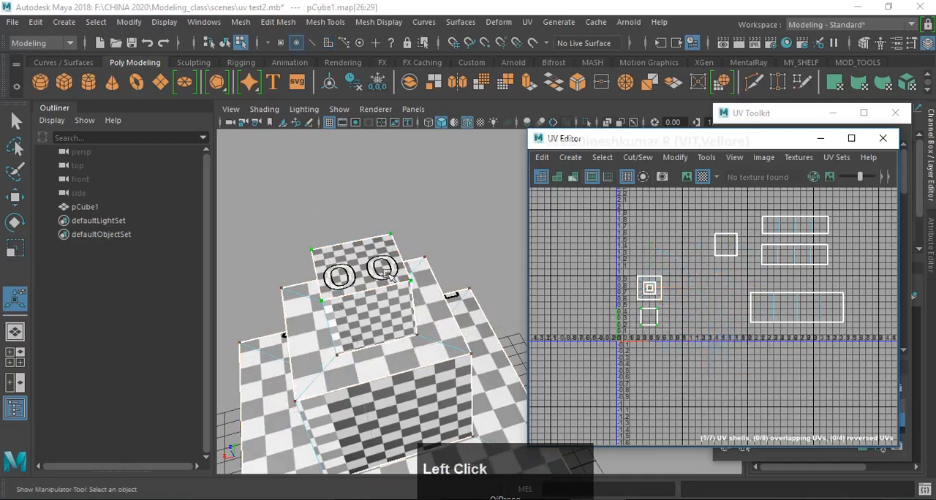
pyautogui.keyDown('alt'); pyautogui.moveTo(388, 272); pyautogui.dragTo(377, 345); pyautogui.keyUp('alt')
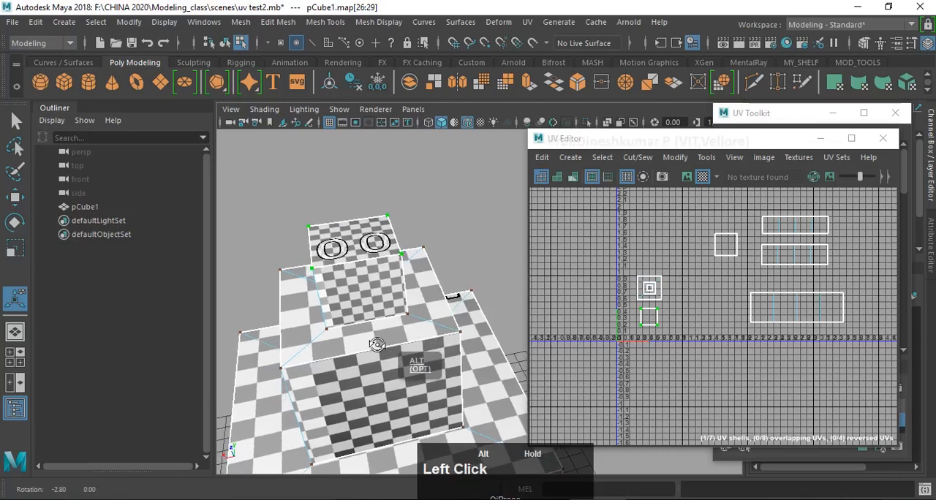
pyautogui.press('w')
pyautogui.moveTo(647, 324); pyautogui.dragTo(653, 324)
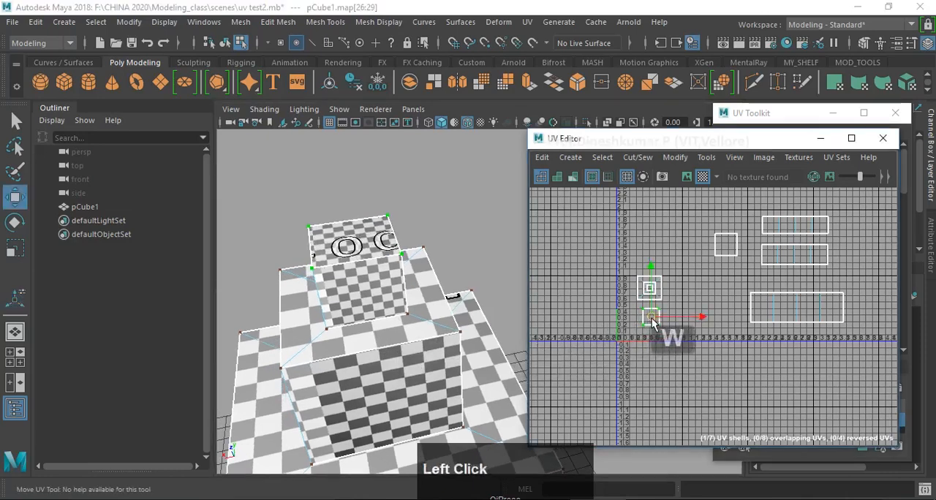
pyautogui.press('z')
# - Examine the checker pattern on all three tiers from several angles and review the UV shell layout
pyautogui.scroll(3, 411, 285)
pyautogui.keyDown('alt'); pyautogui.moveTo(412, 285); pyautogui.dragTo(428, 256, button='middle'); pyautogui.keyUp('alt')
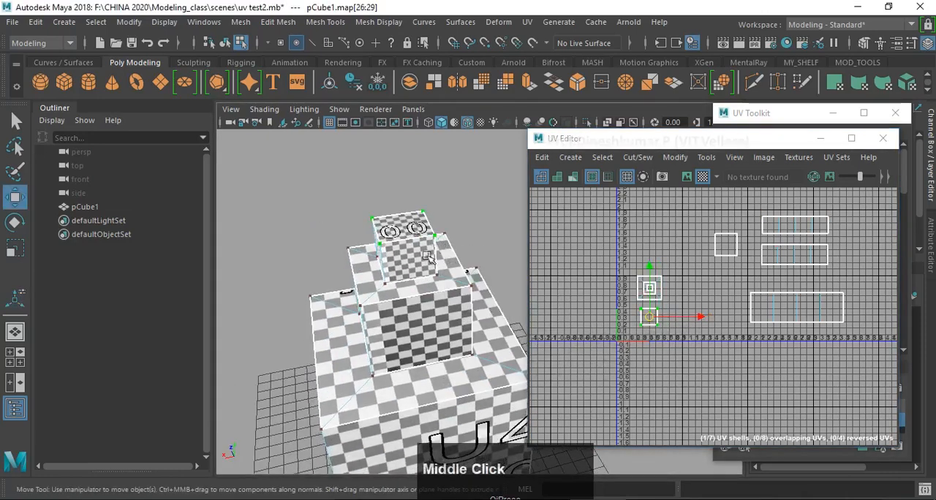
pyautogui.keyDown('alt'); pyautogui.moveTo(428, 256); pyautogui.dragTo(438, 254); pyautogui.keyUp('alt')
pyautogui.scroll(-3, 427, 252)
pyautogui.keyDown('alt'); pyautogui.moveTo(417, 242); pyautogui.dragTo(395, 264, button='middle'); pyautogui.keyUp('alt')
pyautogui.keyDown('alt'); pyautogui.moveTo(393, 222); pyautogui.dragTo(373, 269); pyautogui.keyUp('alt')
pyautogui.click(692, 295)
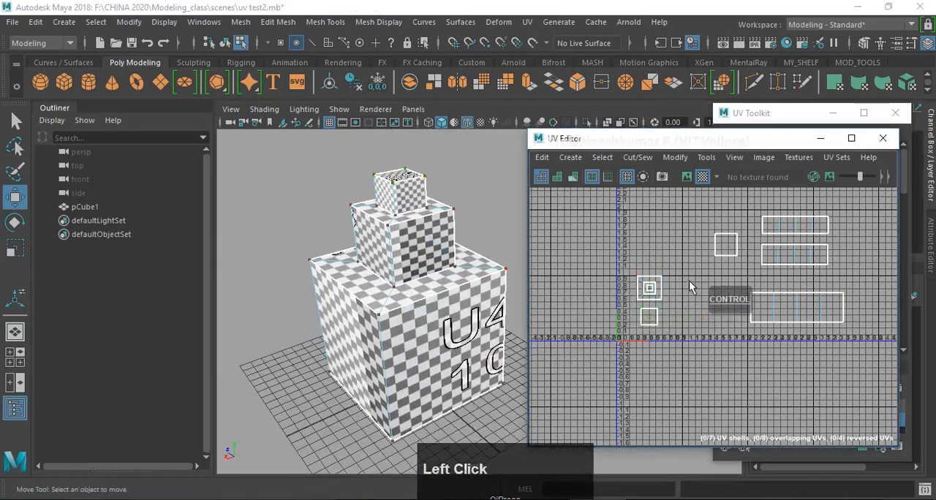
pyautogui.scroll(-2, 689, 298)
pyautogui.keyDown('alt'); pyautogui.moveTo(688, 297); pyautogui.dragTo(691, 337, button='middle'); pyautogui.keyUp('alt')
pyautogui.scroll(2, 693, 338)
pyautogui.keyDown('alt'); pyautogui.moveTo(693, 294); pyautogui.dragTo(666, 347, button='middle'); pyautogui.keyUp('alt')
pyautogui.scroll(2, 705, 317)
pyautogui.moveTo(430, 287)
pyautogui.keyDown('alt'); pyautogui.mouseDown()
pyautogui.moveTo(438, 249)
pyautogui.moveTo(446, 321)
pyautogui.moveTo(438, 272)
pyautogui.mouseUp(); pyautogui.keyUp('alt')
pyautogui.keyDown('alt'); pyautogui.moveTo(438, 272); pyautogui.dragTo(432, 298, button='middle'); pyautogui.keyUp('alt')
pyautogui.keyDown('alt'); pyautogui.moveTo(432, 298); pyautogui.dragTo(397, 300); pyautogui.keyUp('alt')
pyautogui.keyDown('alt'); pyautogui.moveTo(397, 300); pyautogui.dragTo(405, 310, button='middle'); pyautogui.keyUp('alt')
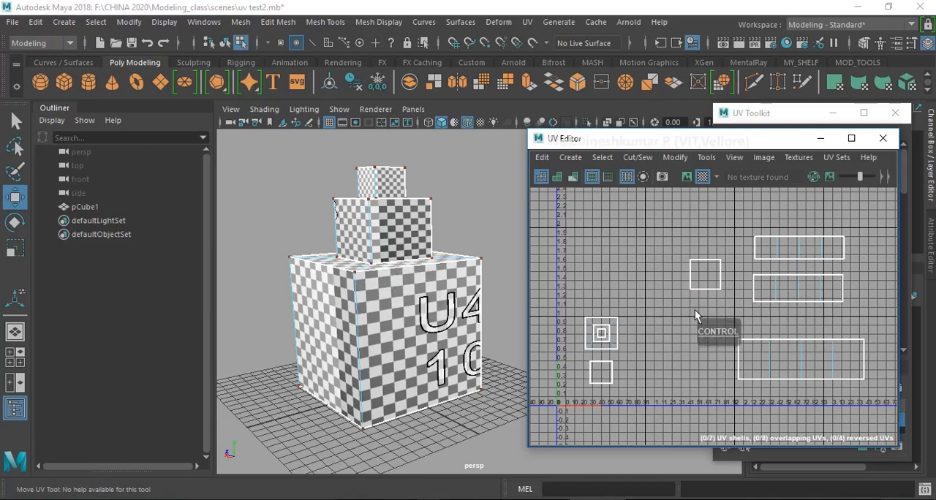
# - Move the middle and top tiers' side UV shells down to stack them closely above the lowest tier's shell
pyautogui.keyDown('ctrl'); pyautogui.rightClick(769, 270); pyautogui.keyUp('ctrl')
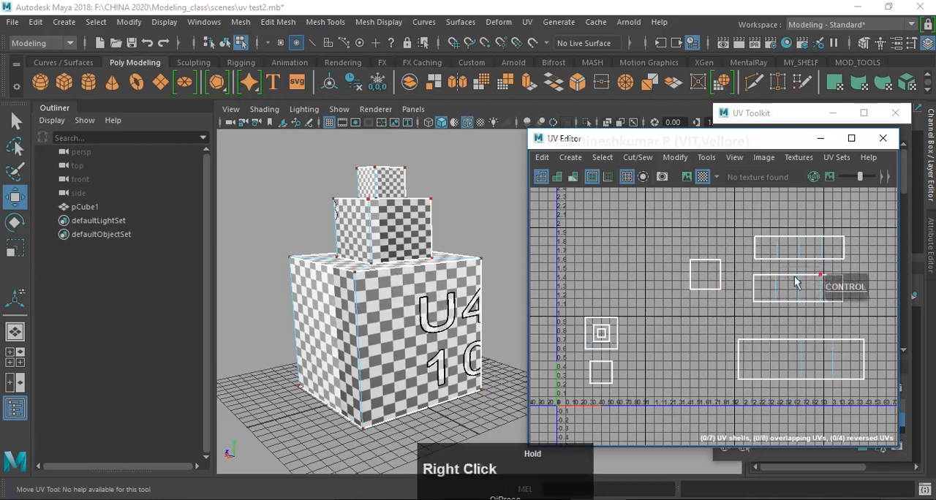
pyautogui.keyDown('ctrl'); pyautogui.moveTo(738, 221); pyautogui.dragTo(869, 322); pyautogui.keyUp('ctrl')
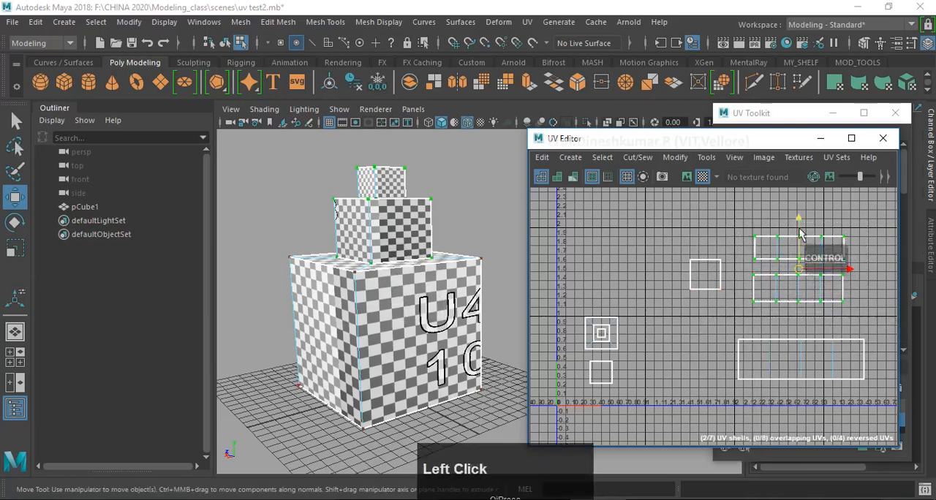
pyautogui.moveTo(799, 216); pyautogui.dragTo(856, 307)
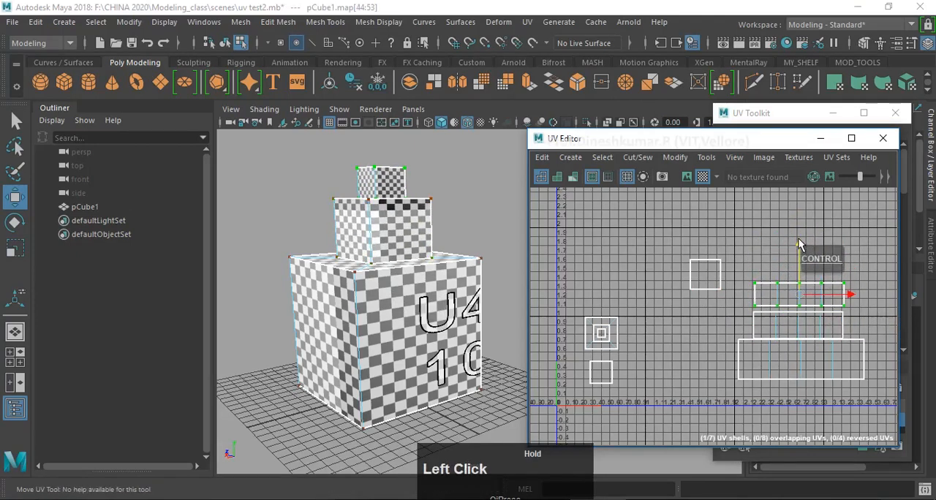
pyautogui.moveTo(799, 239); pyautogui.dragTo(799, 250)
pyautogui.click(844, 295)
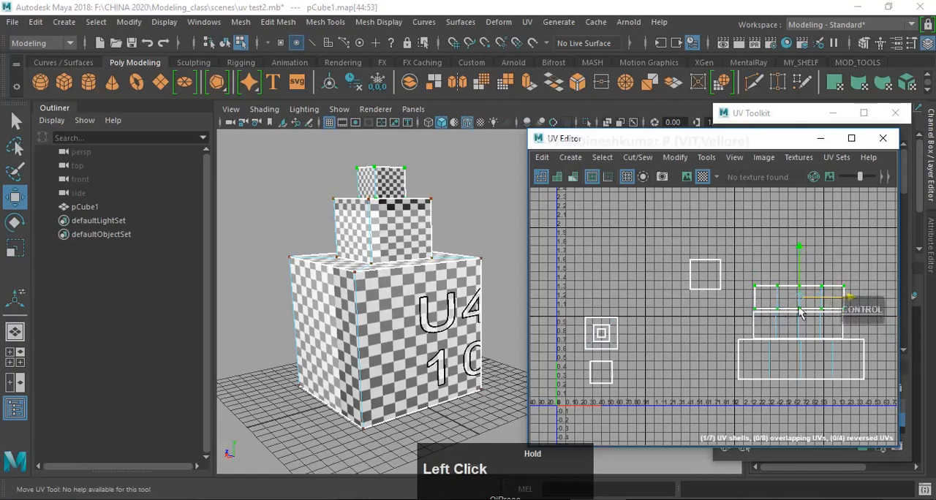
# - Move the bottom face's UV shell down beside the top face's shell, within the first UV tile
pyautogui.moveTo(674, 237); pyautogui.dragTo(621, 380)
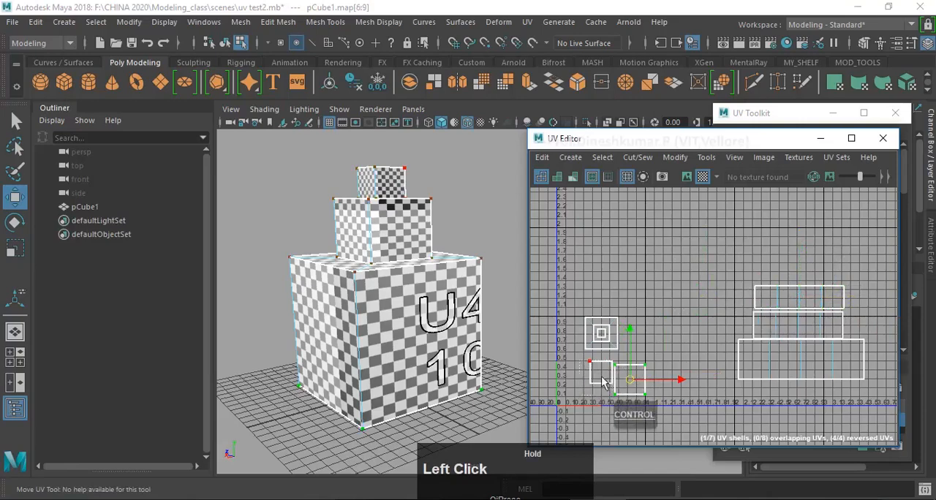
pyautogui.click(601, 376)
pyautogui.scroll(2, 604, 341)
pyautogui.keyDown('alt'); pyautogui.moveTo(604, 335); pyautogui.dragTo(665, 293, button='middle'); pyautogui.keyUp('alt')
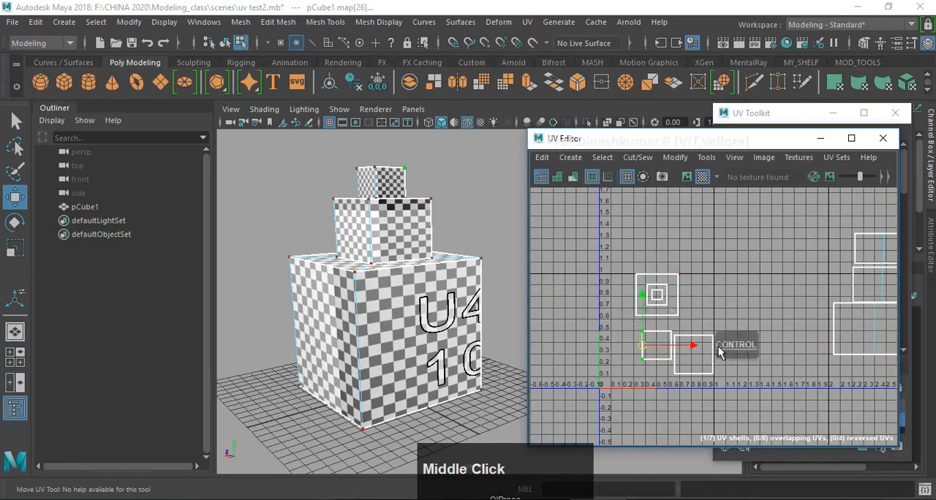
pyautogui.scroll(-3, 737, 308)
pyautogui.keyDown('alt'); pyautogui.moveTo(737, 307); pyautogui.dragTo(660, 329, button='middle'); pyautogui.keyUp('alt')
pyautogui.click(862, 362)
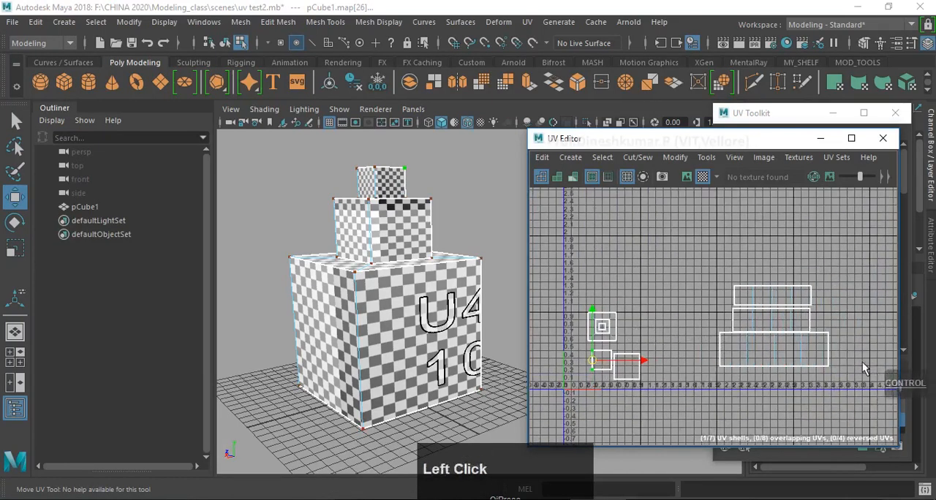
# - Convert a corner UV of the lowest tier to its UV shell, try nudging the shell sideways, and undo the move
pyautogui.moveTo(862, 362)
pyautogui.keyDown('alt'); pyautogui.mouseDown(button='middle')
pyautogui.moveTo(851, 315)
pyautogui.moveTo(854, 354)
pyautogui.mouseUp(button='middle'); pyautogui.keyUp('alt')
pyautogui.scroll(2, 850, 316)
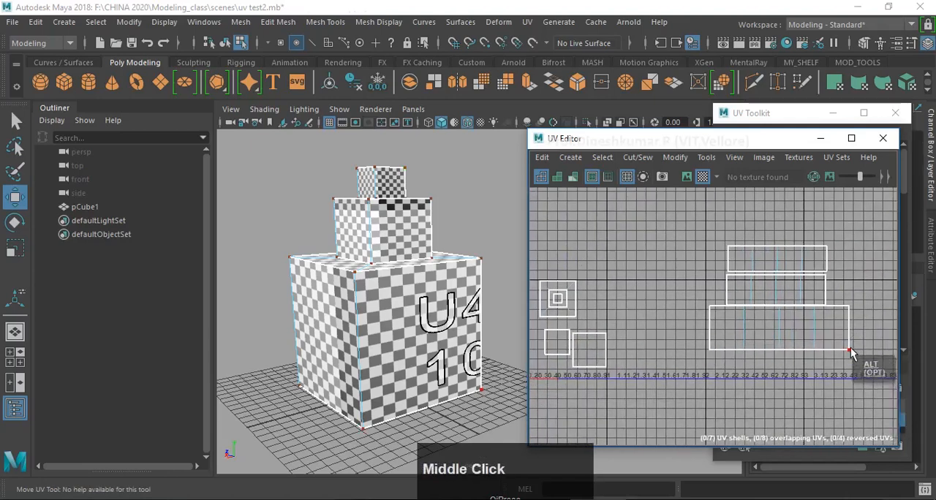
pyautogui.click(849, 350)
pyautogui.rightClick(848, 323)
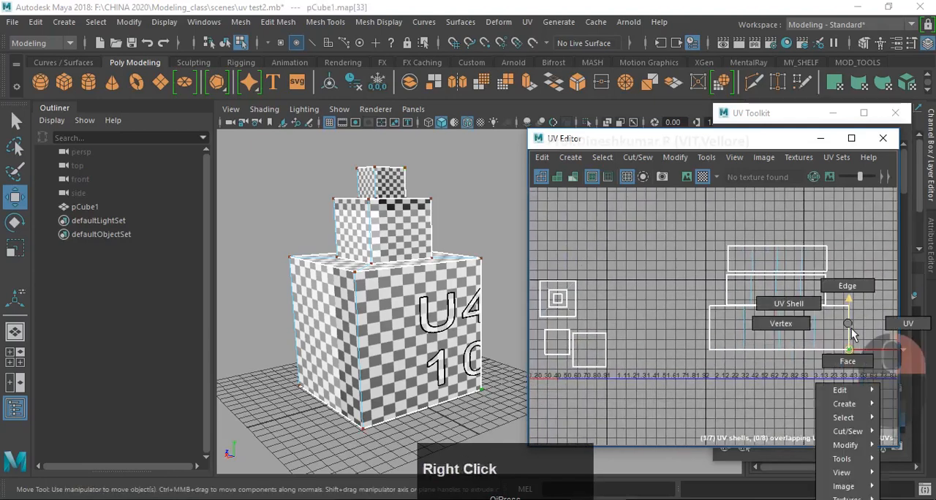
pyautogui.click(848, 351)
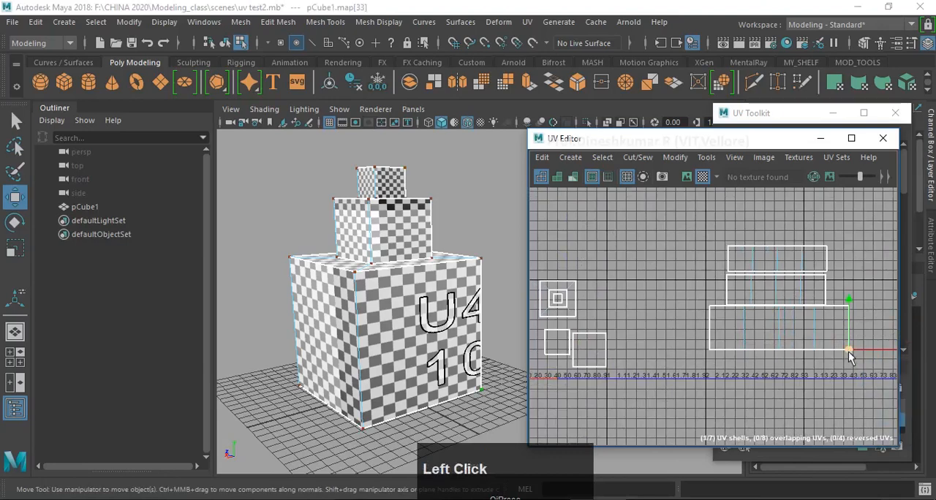
pyautogui.keyDown('ctrl'); pyautogui.moveTo(848, 350); pyautogui.dragTo(848, 272, button='right'); pyautogui.keyUp('ctrl')
pyautogui.keyDown('ctrl'); pyautogui.rightClick(816, 287); pyautogui.keyUp('ctrl')
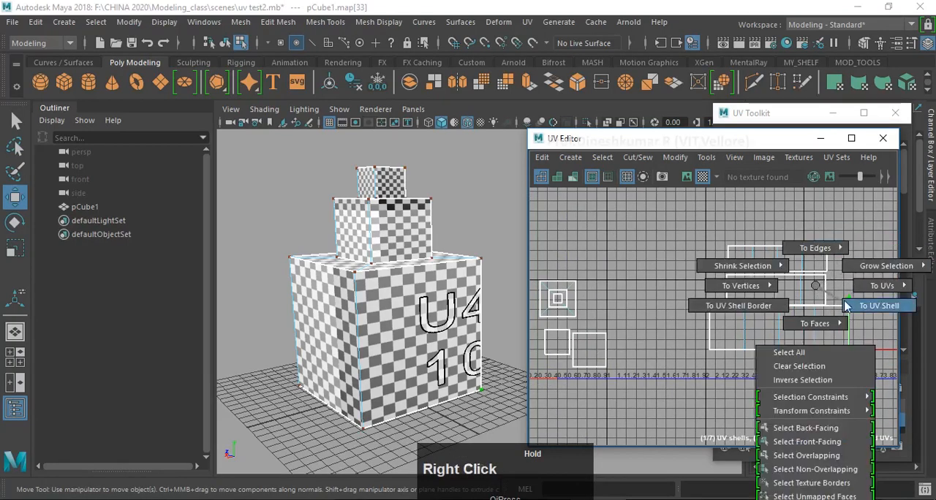
pyautogui.keyDown('ctrl'); pyautogui.moveTo(859, 307); pyautogui.dragTo(860, 307, button='right'); pyautogui.keyUp('ctrl')
pyautogui.click(776, 329)
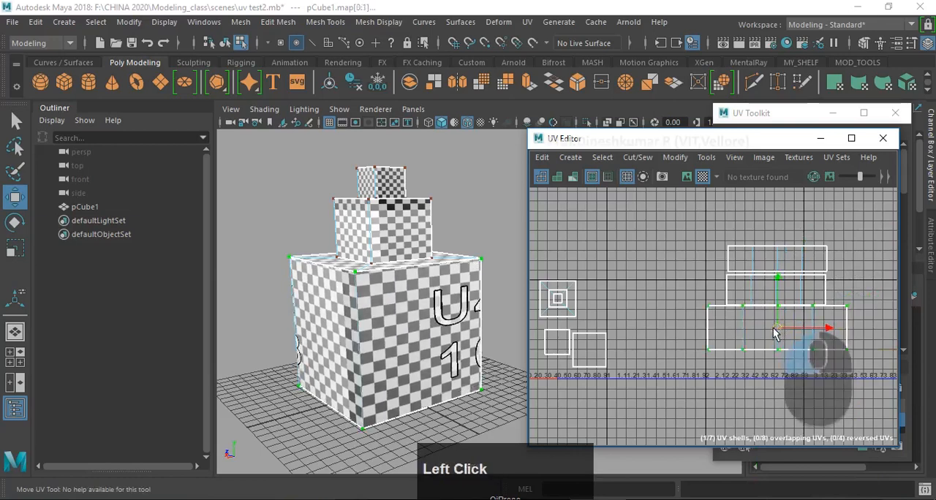
pyautogui.press('z')
# - Select the side UV shells of all three tiers and move the stack together down and toward the UV origin
pyautogui.keyDown('alt'); pyautogui.moveTo(677, 354); pyautogui.dragTo(710, 339, button='middle'); pyautogui.keyUp('alt')
pyautogui.keyDown('ctrl'); pyautogui.moveTo(779, 383); pyautogui.dragTo(779, 383); pyautogui.keyUp('ctrl')
pyautogui.keyDown('ctrl'); pyautogui.rightClick(741, 289); pyautogui.keyUp('ctrl')
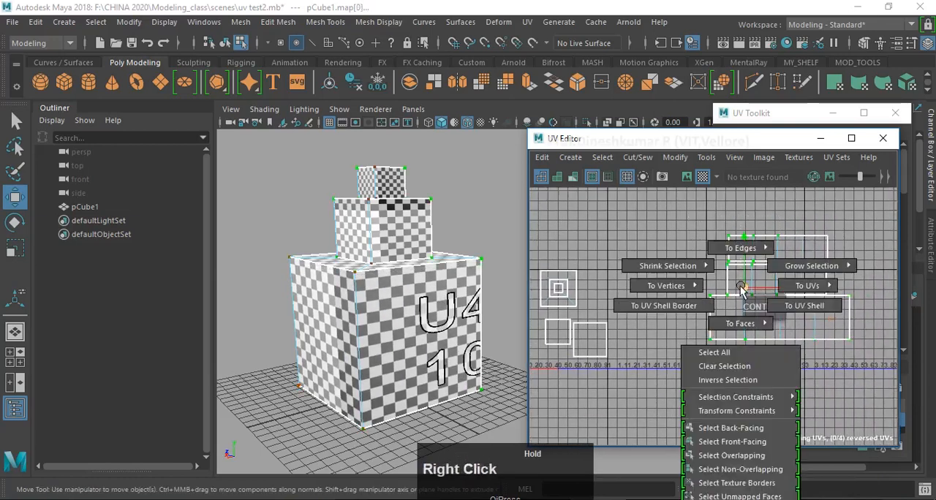
pyautogui.keyDown('ctrl'); pyautogui.moveTo(779, 309); pyautogui.dragTo(781, 309, button='right'); pyautogui.keyUp('ctrl')
pyautogui.scroll(-2, 801, 307)
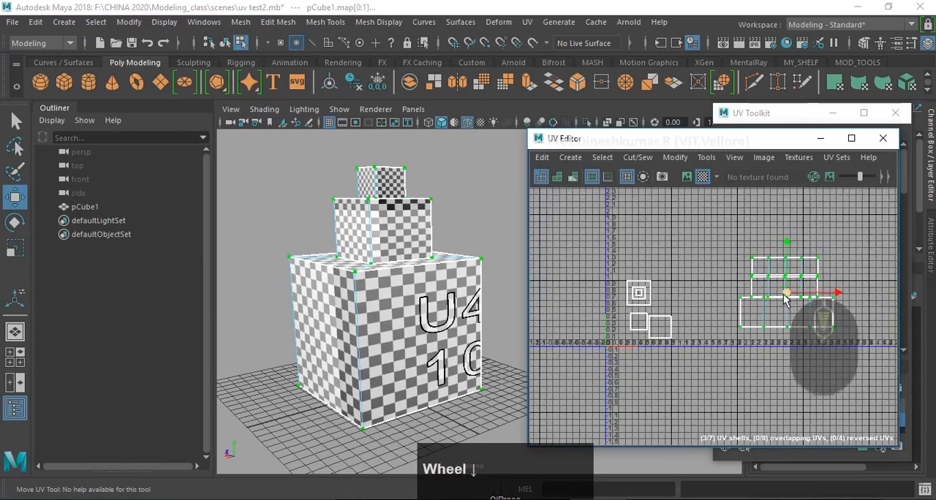
pyautogui.moveTo(801, 307); pyautogui.dragTo(818, 257)
pyautogui.moveTo(676, 214); pyautogui.dragTo(793, 295)
pyautogui.moveTo(727, 255); pyautogui.dragTo(726, 328)
pyautogui.scroll(2, 598, 261)
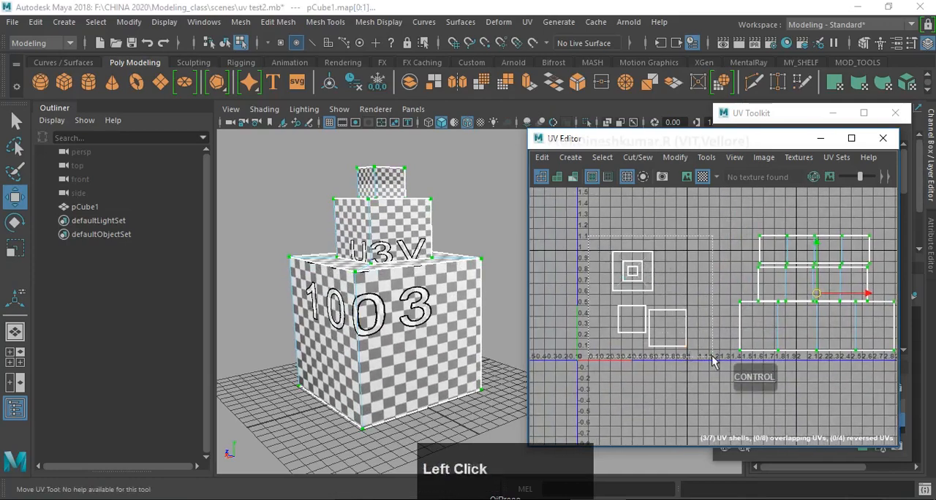
# - Move the ledge, top and bottom faces' UV shells together out of the first UV tile, above the side shells
pyautogui.moveTo(657, 315); pyautogui.dragTo(659, 308)
pyautogui.scroll(-3, 738, 242)
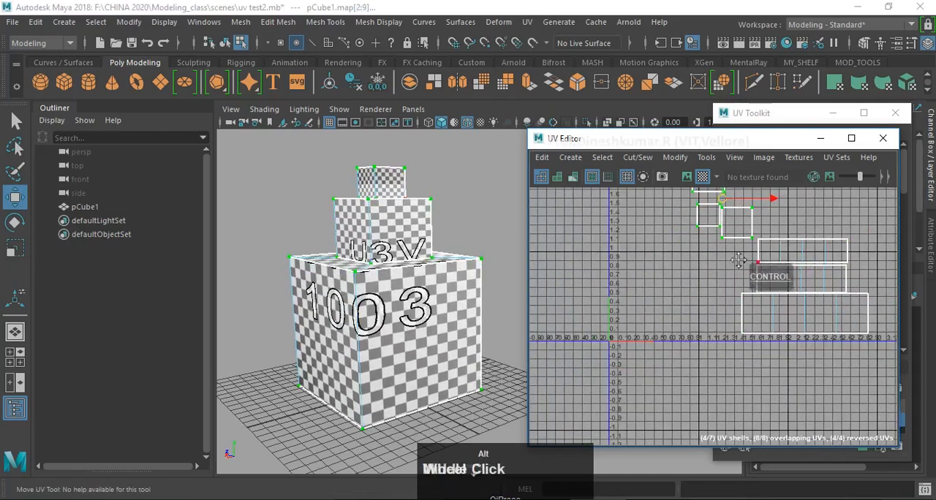
pyautogui.press('z')
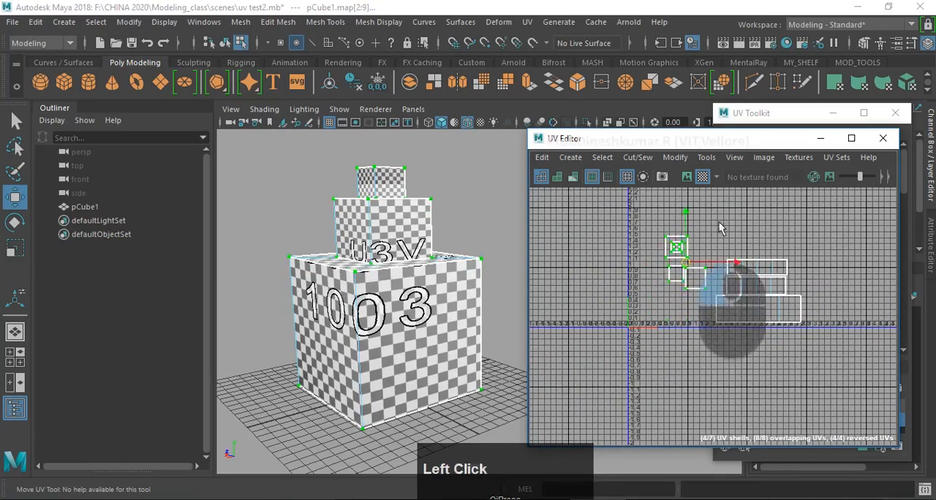
# - Move the three stacked side UV shells into the corner at the UV origin, just inside both axes
pyautogui.moveTo(698, 261); pyautogui.dragTo(821, 372)
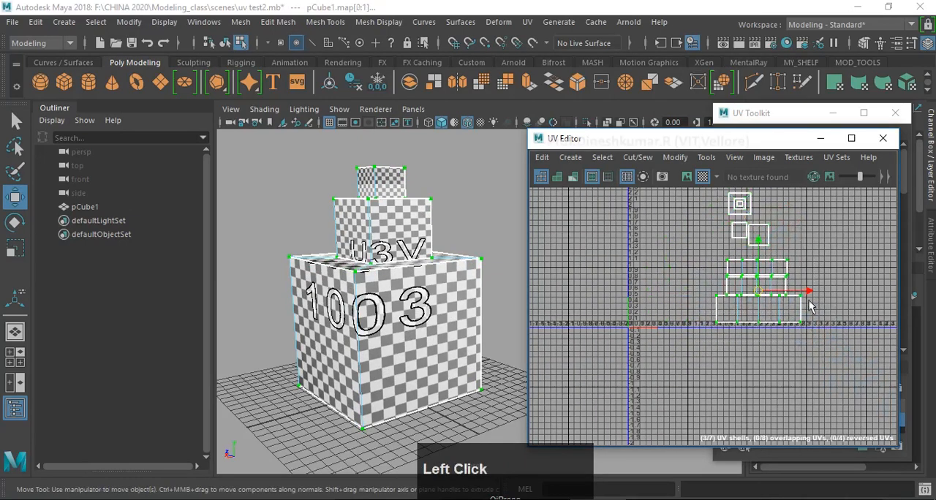
pyautogui.moveTo(809, 293); pyautogui.dragTo(721, 296)
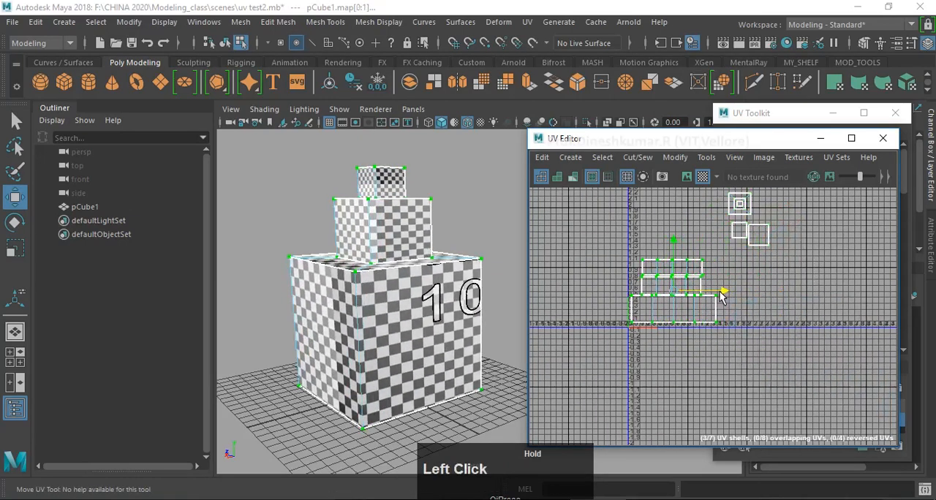
pyautogui.press('f')
pyautogui.scroll(-3, 724, 299)
pyautogui.keyDown('alt'); pyautogui.moveTo(729, 296); pyautogui.dragTo(820, 288, button='middle'); pyautogui.keyUp('alt')
pyautogui.scroll(-3, 715, 358)
pyautogui.scroll(5, 729, 340)
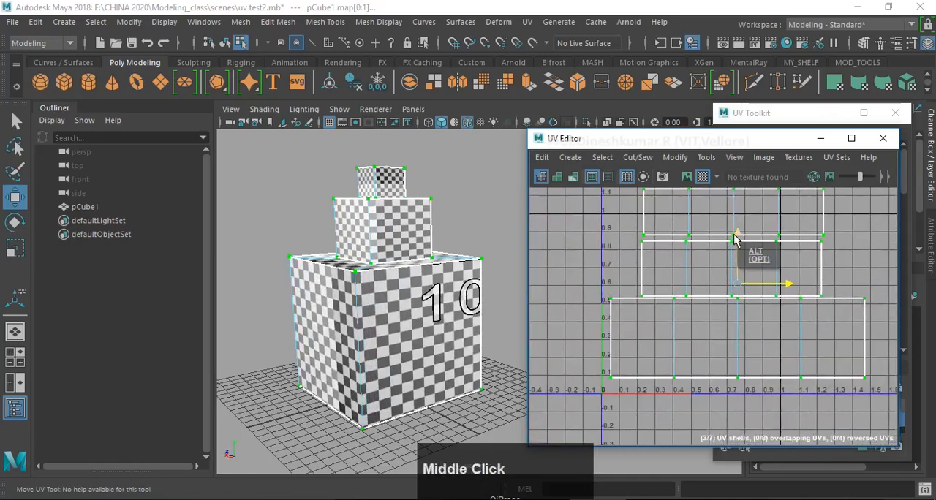
pyautogui.moveTo(735, 240); pyautogui.dragTo(737, 247)
pyautogui.scroll(-2, 744, 271)
pyautogui.keyDown('alt'); pyautogui.moveTo(745, 274); pyautogui.dragTo(709, 331, button='middle'); pyautogui.keyUp('alt')
pyautogui.keyDown('alt'); pyautogui.scroll(-3, 706, 337); pyautogui.keyUp('alt')
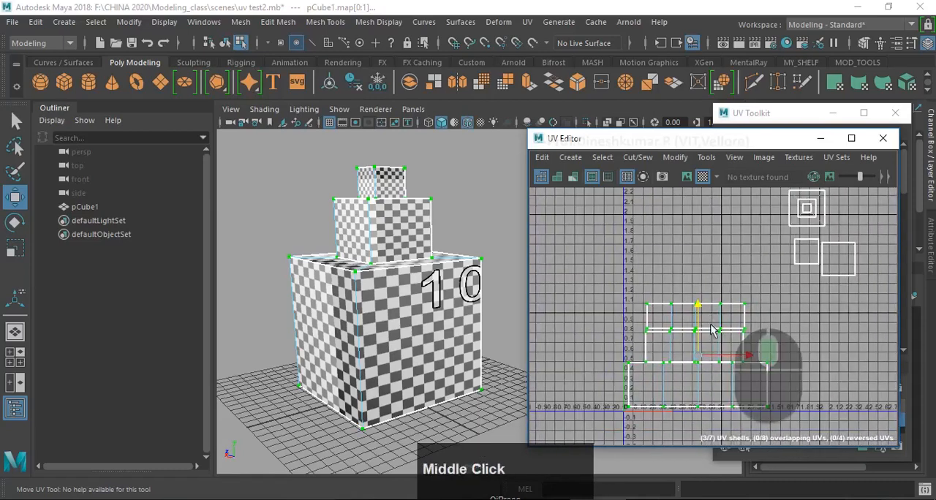
# - Place the ledge faces' UV shells above the side shells and set the top and bottom faces' shells beside them
pyautogui.scroll(-2, 769, 264)
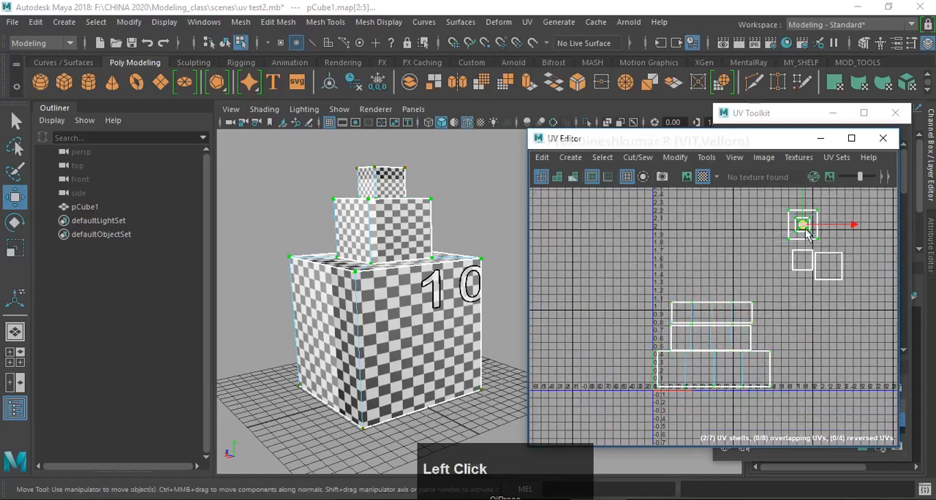
pyautogui.moveTo(805, 228); pyautogui.dragTo(683, 283)
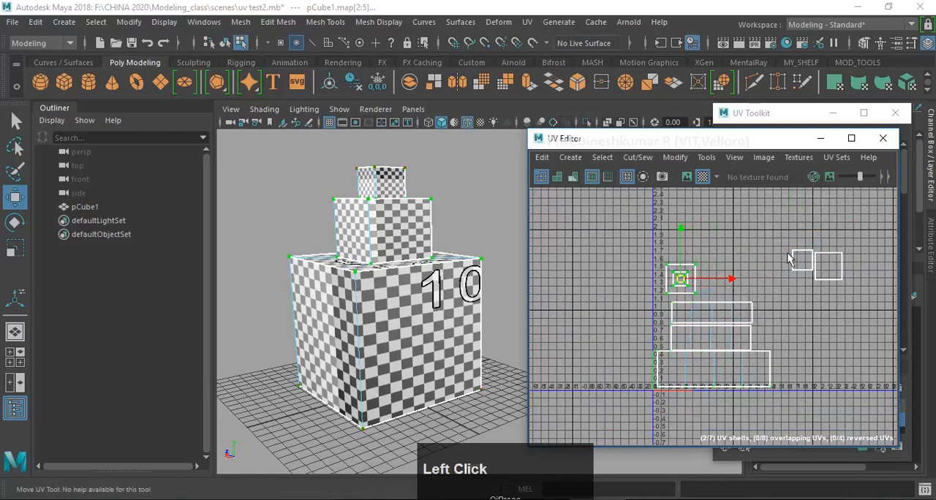
pyautogui.moveTo(789, 259); pyautogui.dragTo(733, 282)
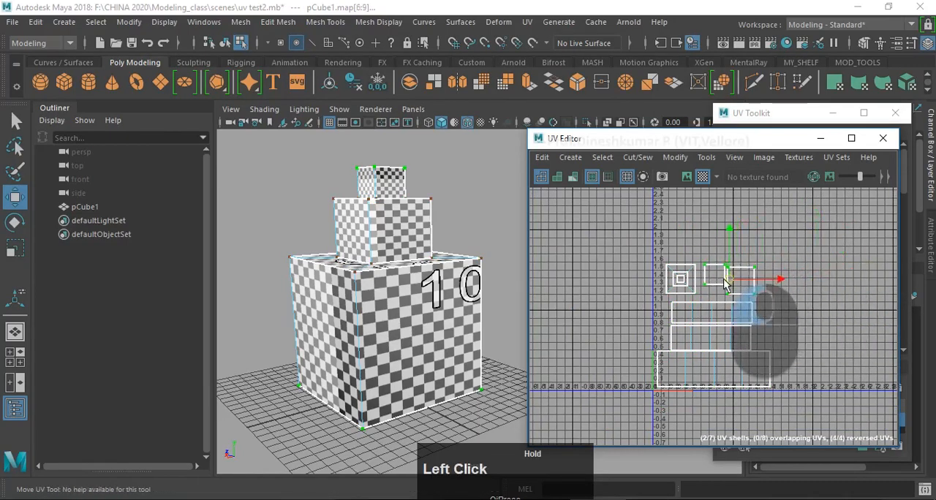
pyautogui.scroll(3, 727, 286)
pyautogui.keyDown('alt'); pyautogui.moveTo(741, 293); pyautogui.dragTo(759, 293, button='middle'); pyautogui.keyUp('alt')
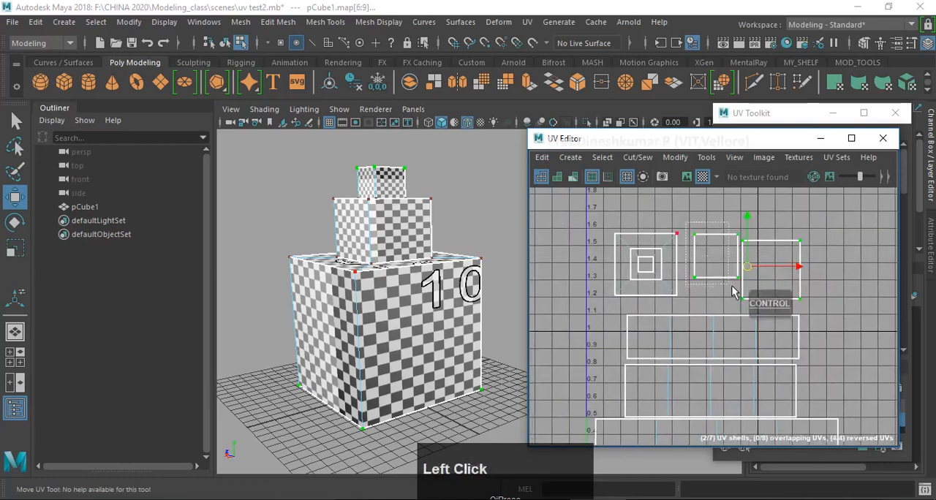
# - Line up the bottom face's UV shell beside the ledge faces' shells and the top face's shell next to it
pyautogui.moveTo(715, 260); pyautogui.dragTo(841, 254)
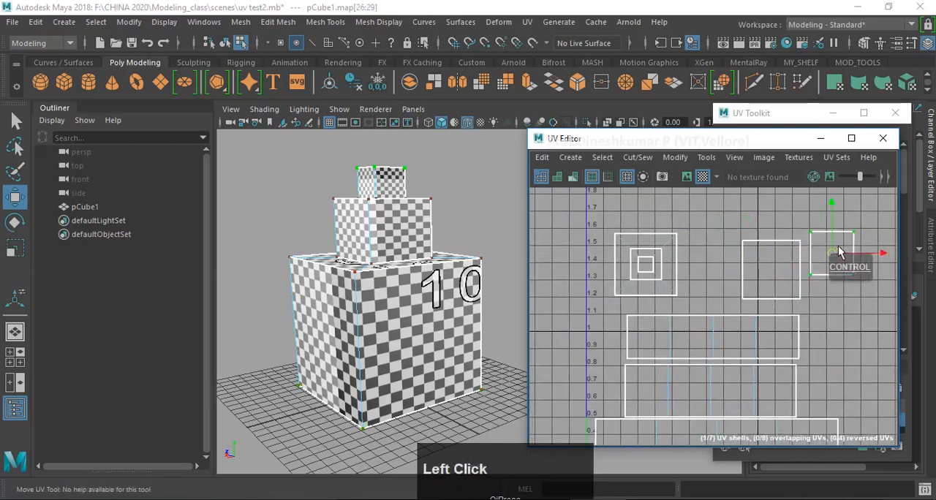
pyautogui.moveTo(735, 231); pyautogui.dragTo(808, 307)
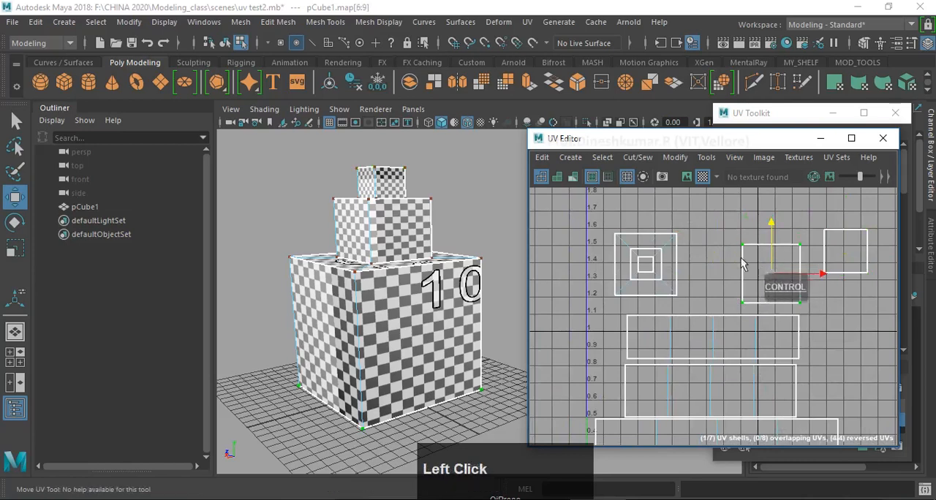
pyautogui.hotkey('ctrl', 'z')
pyautogui.moveTo(706, 267); pyautogui.dragTo(715, 271)
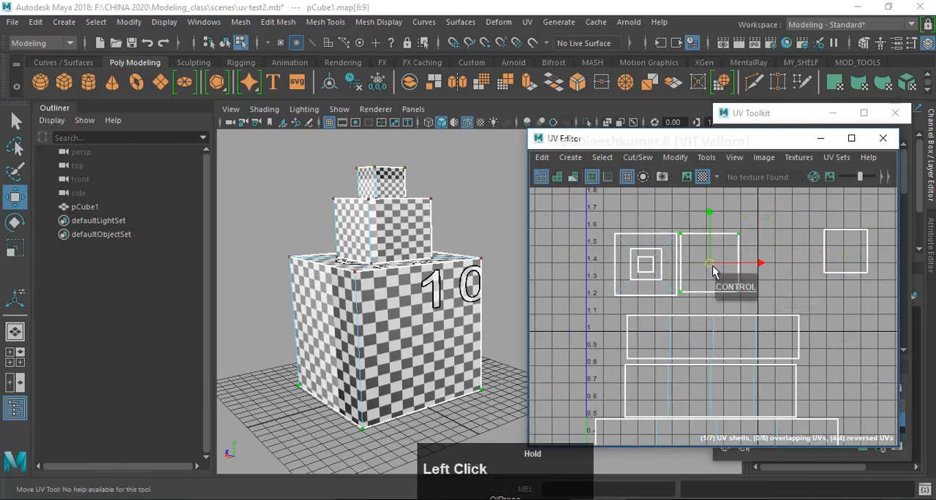
pyautogui.moveTo(763, 227); pyautogui.dragTo(877, 293)
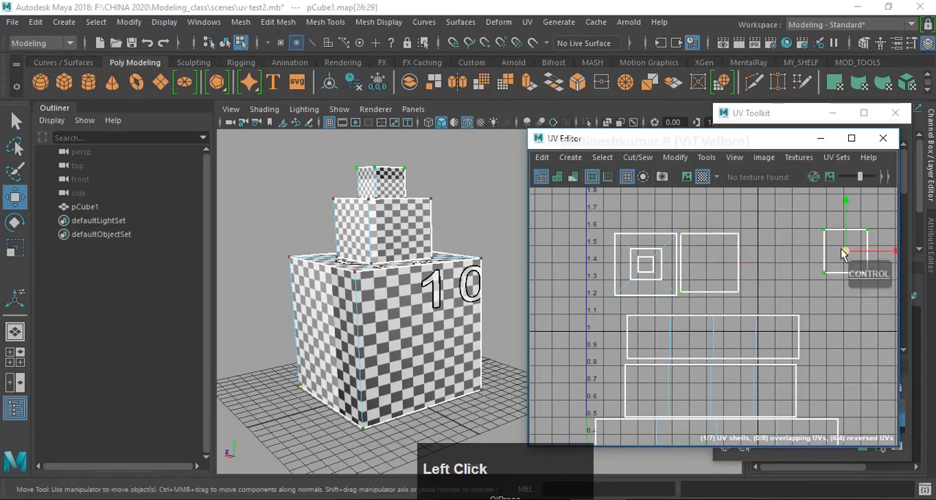
pyautogui.moveTo(842, 252); pyautogui.dragTo(763, 260)
pyautogui.moveTo(345, 321)
pyautogui.keyDown('alt'); pyautogui.mouseDown()
pyautogui.moveTo(340, 334)
pyautogui.moveTo(343, 314)
pyautogui.mouseUp(); pyautogui.keyUp('alt')
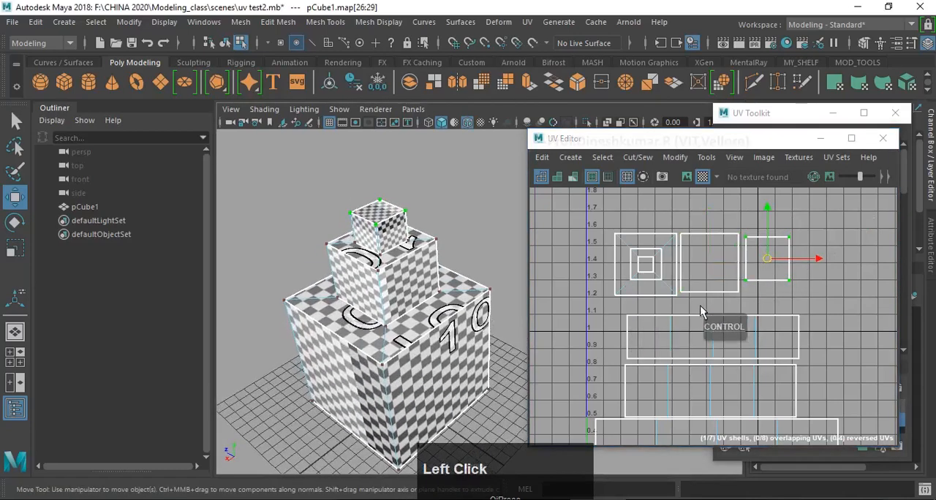
# - Select all UV shells of the block, including the side shells and the row of face shells above them
pyautogui.scroll(-2, 699, 307)
pyautogui.keyDown('alt'); pyautogui.moveTo(690, 255); pyautogui.dragTo(684, 199, button='middle'); pyautogui.keyUp('alt')
pyautogui.scroll(-2, 707, 294)
pyautogui.keyDown('alt'); pyautogui.moveTo(707, 294); pyautogui.dragTo(685, 318, button='middle'); pyautogui.keyUp('alt')
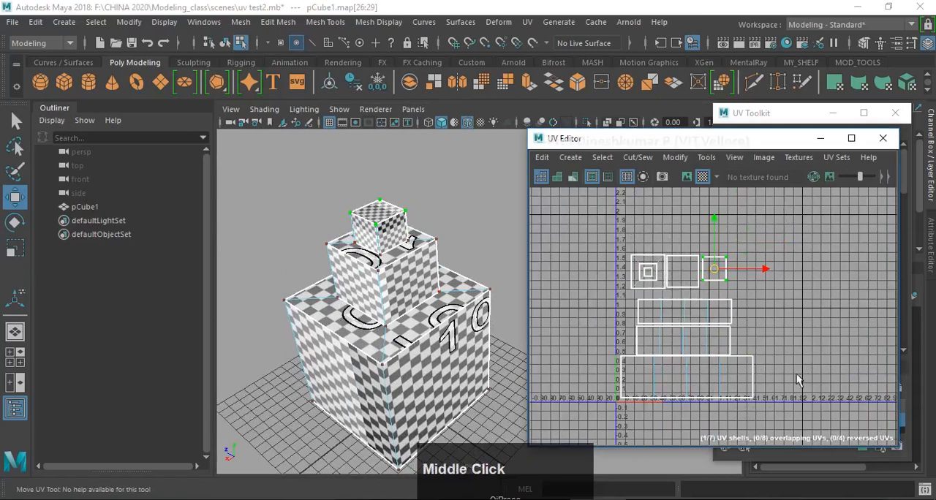
pyautogui.scroll(-2, 623, 241)
pyautogui.moveTo(623, 241); pyautogui.dragTo(738, 372)
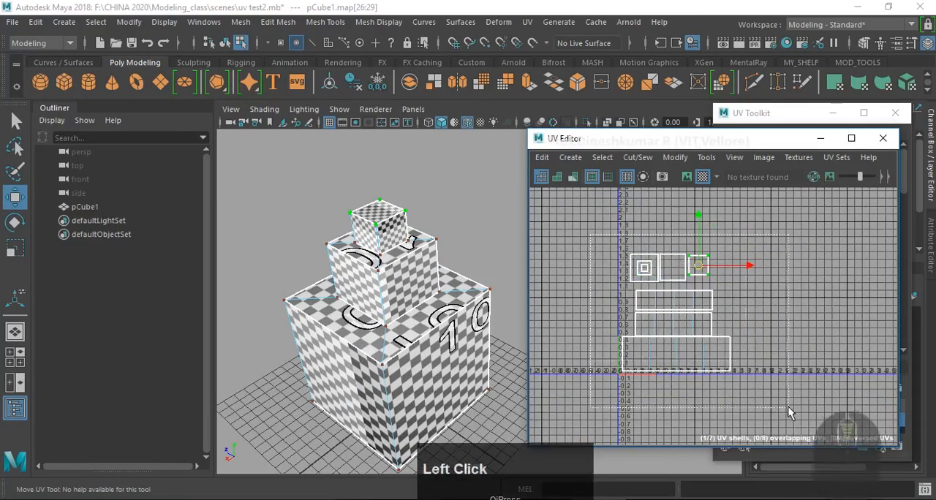
# - Run the UV Layout on the selected shells with the tiles set to 2 in U and 2 in V
pyautogui.moveTo(720, 145); pyautogui.dragTo(656, 123)
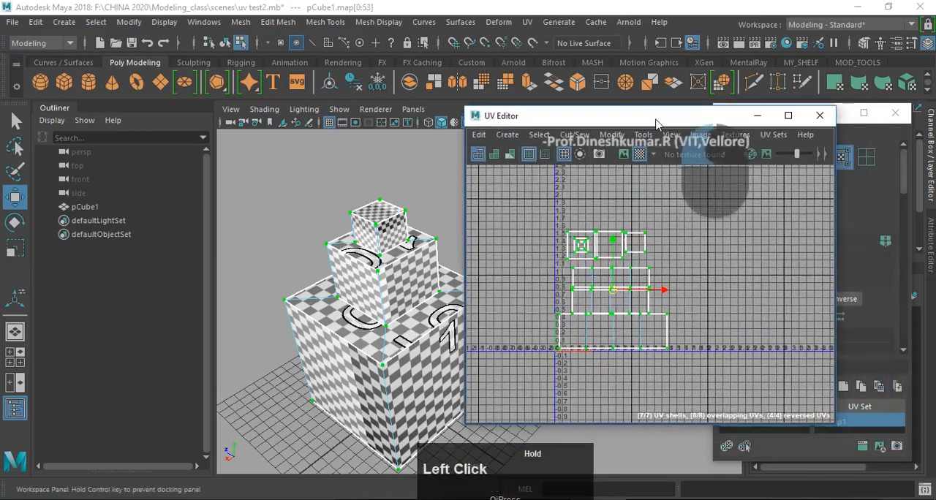
pyautogui.click(611, 135)
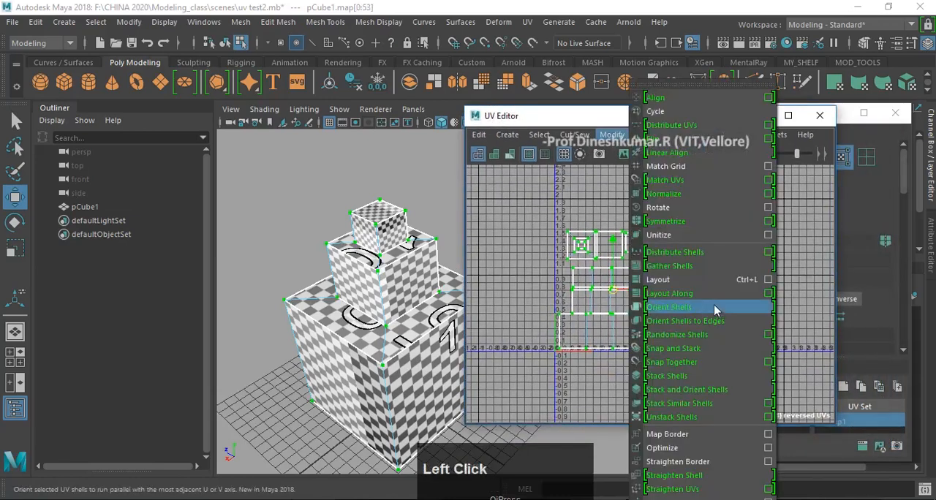
pyautogui.click(768, 280)
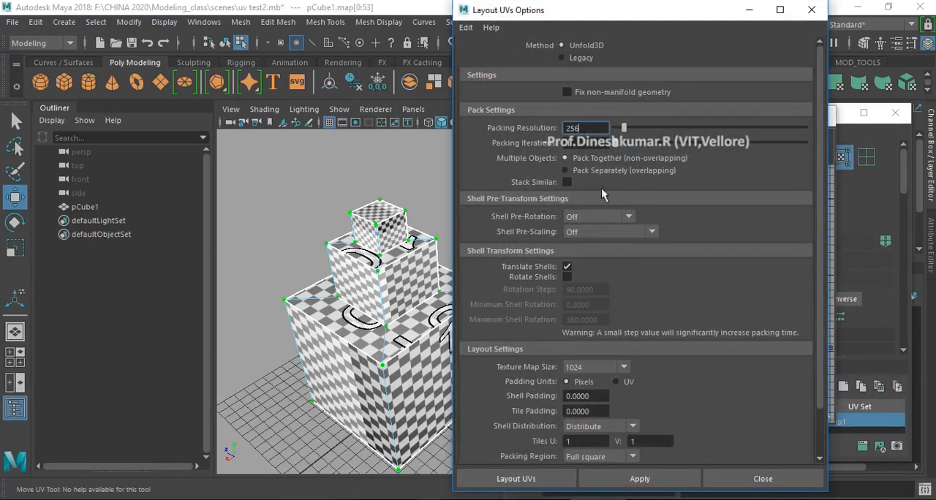
pyautogui.scroll(-3, 684, 378)
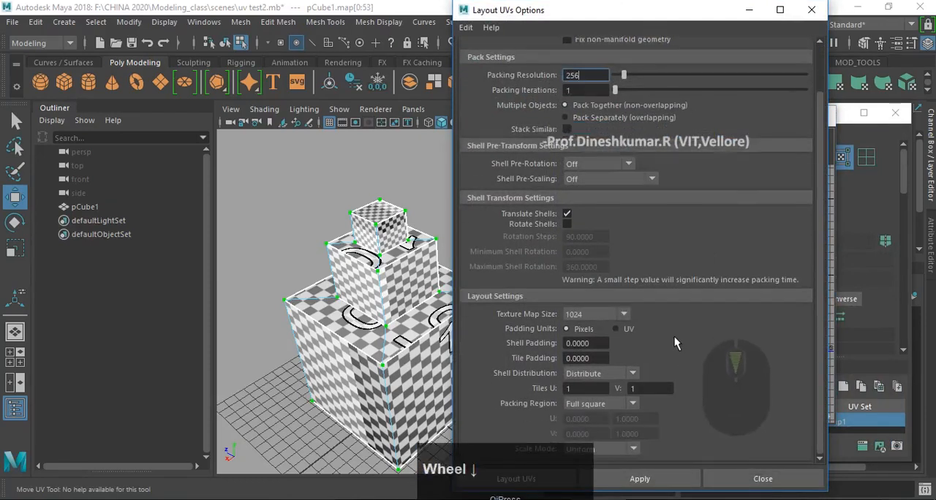
pyautogui.moveTo(577, 388); pyautogui.dragTo(615, 394)
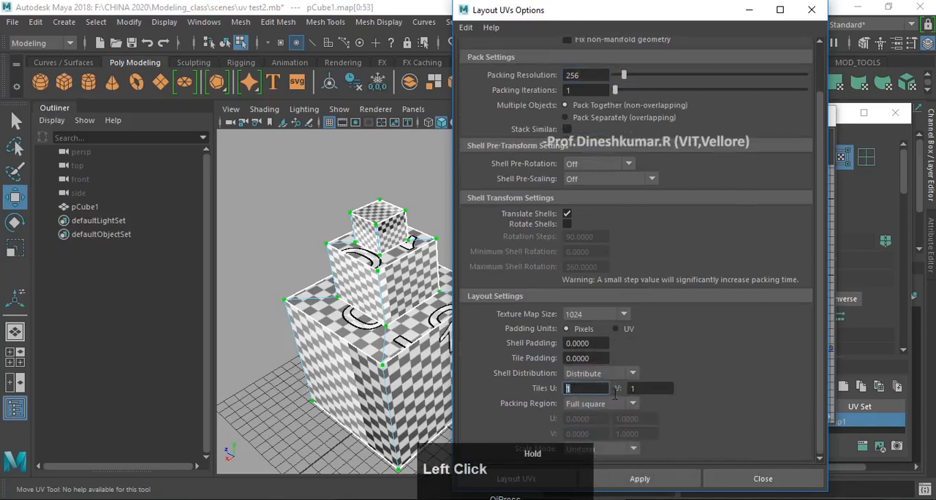
pyautogui.write('2')
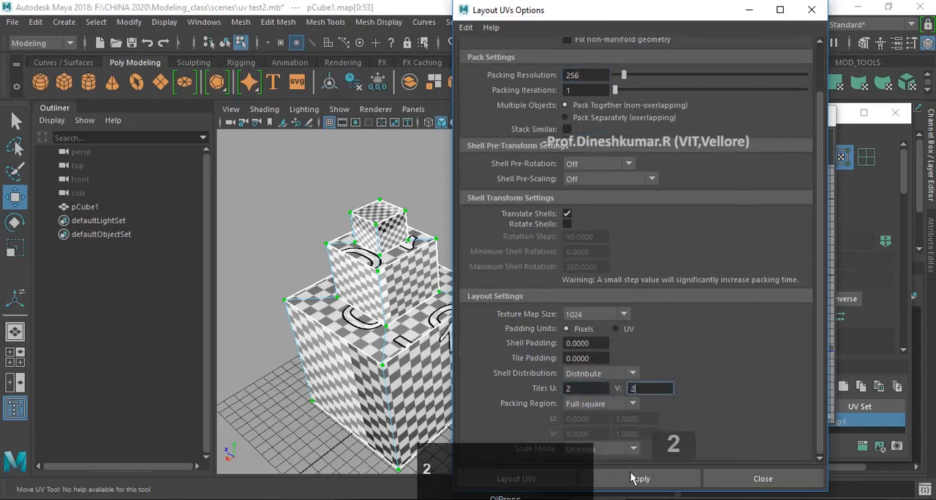
pyautogui.click(639, 478)
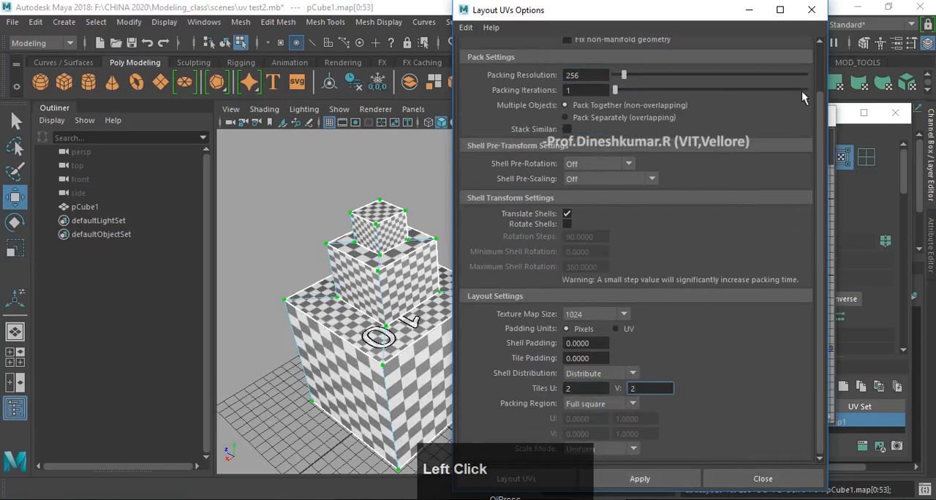
pyautogui.click(811, 10)
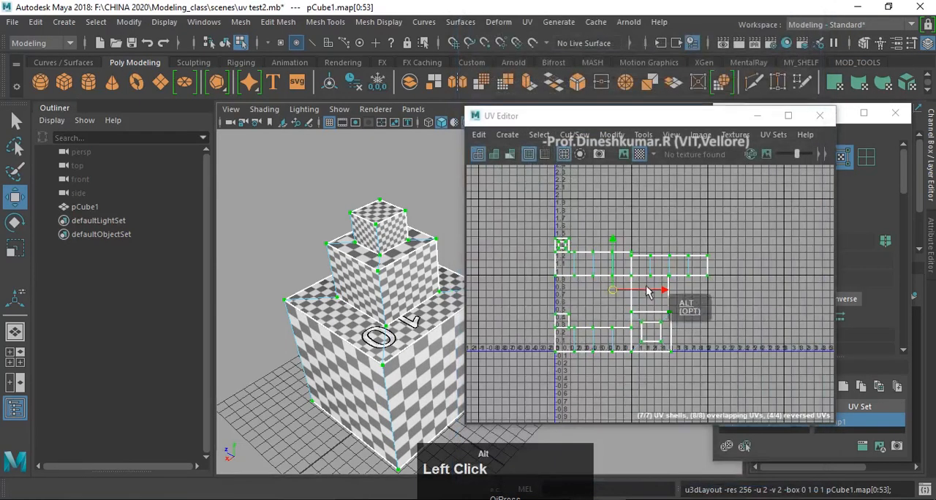
# - Inspect how the shells are distributed over the 2 by 2 tiles and undo that layout
pyautogui.scroll(3, 646, 291)
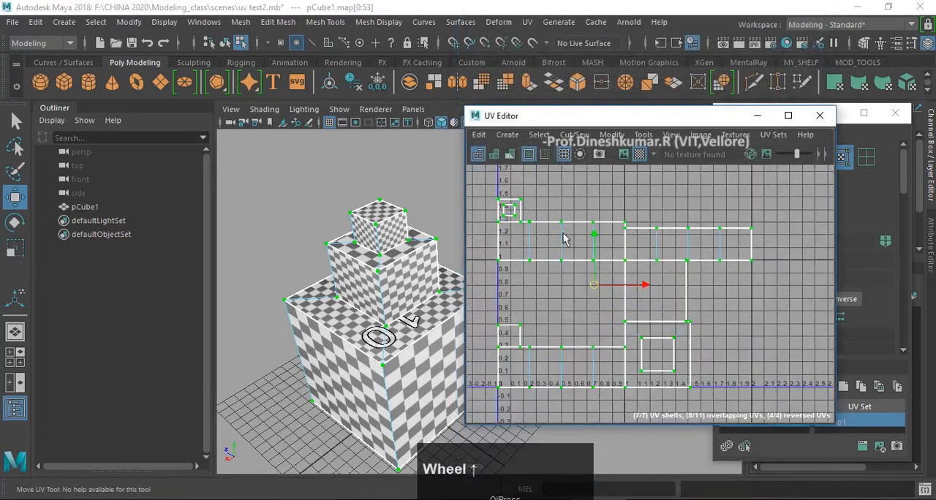
pyautogui.keyDown('alt'); pyautogui.moveTo(539, 244); pyautogui.dragTo(548, 274, button='middle'); pyautogui.keyUp('alt')
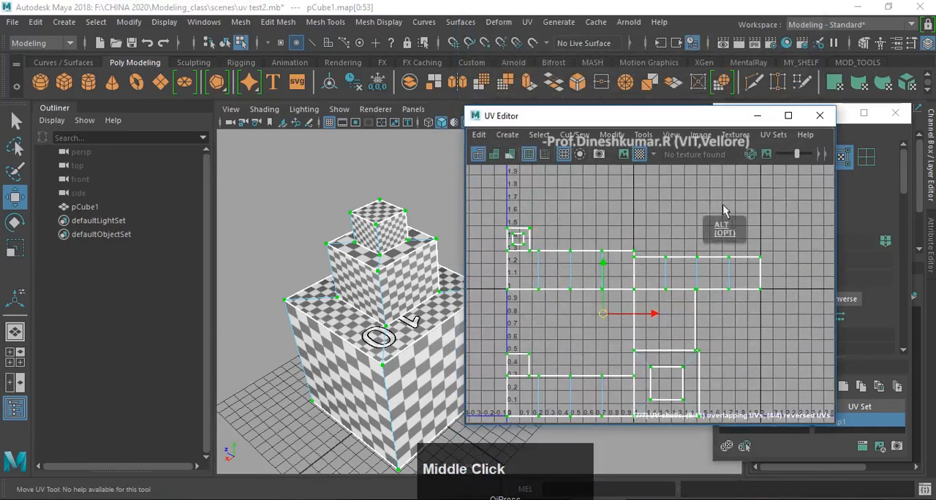
pyautogui.keyDown('alt'); pyautogui.moveTo(722, 346); pyautogui.dragTo(723, 333, button='middle'); pyautogui.keyUp('alt')
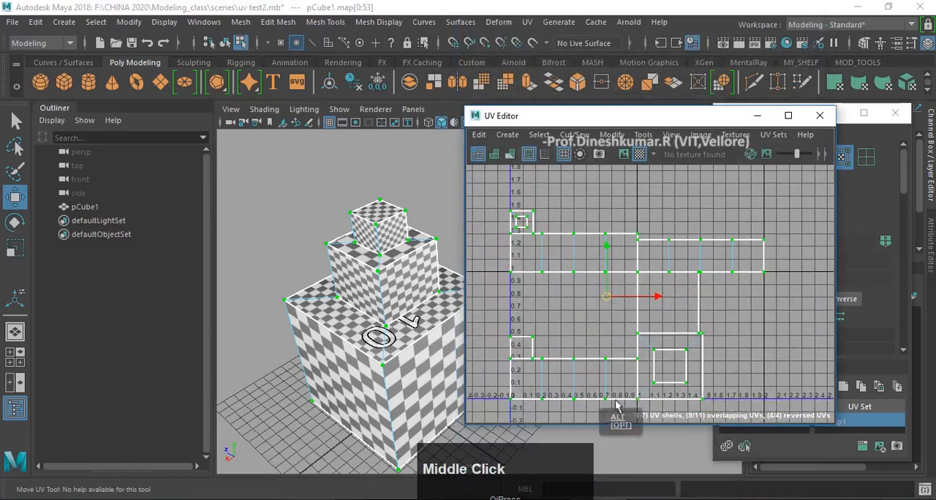
pyautogui.scroll(-2, 723, 278)
pyautogui.scroll(-2, 724, 274)
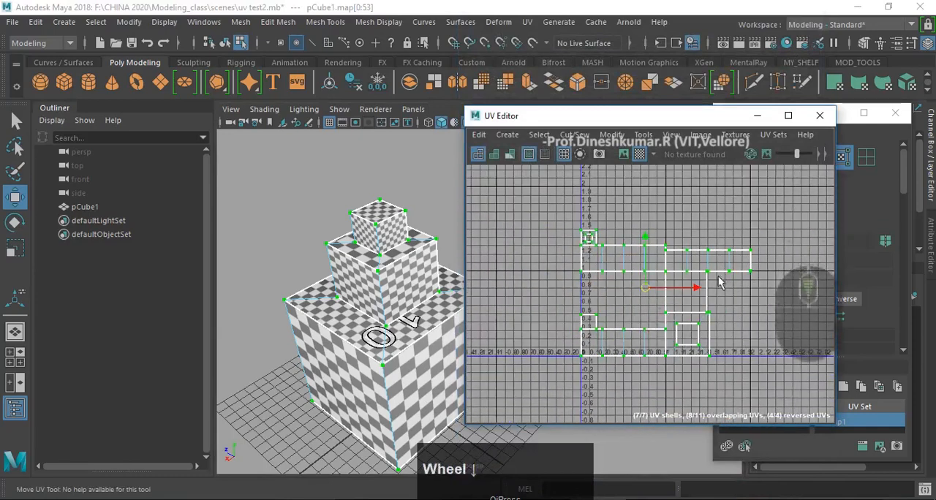
pyautogui.moveTo(687, 279)
pyautogui.keyDown('alt'); pyautogui.mouseDown(button='middle')
pyautogui.moveTo(696, 291)
pyautogui.moveTo(693, 271)
pyautogui.mouseUp(button='middle'); pyautogui.keyUp('alt')
pyautogui.press('z')
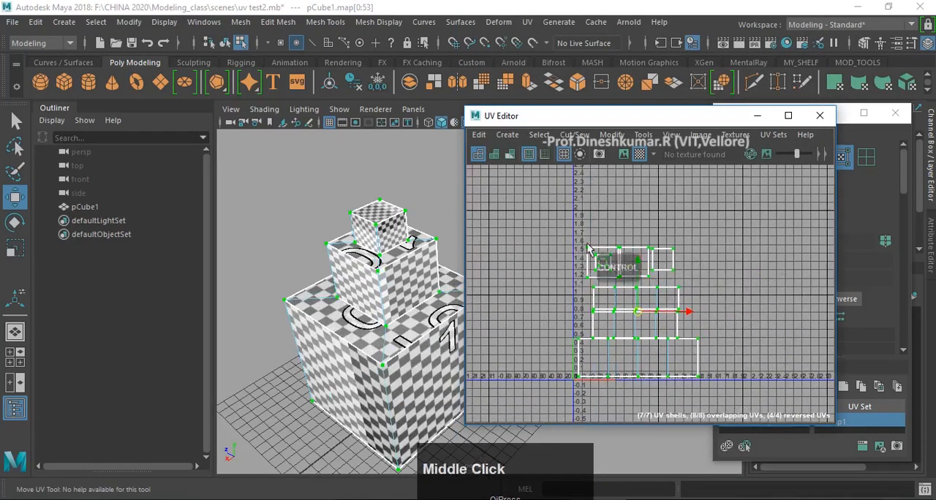
# - Examine the manually arranged UV shells and the checker pattern on the sides of the block
pyautogui.keyDown('alt'); pyautogui.moveTo(631, 272); pyautogui.dragTo(647, 234, button='middle'); pyautogui.keyUp('alt')
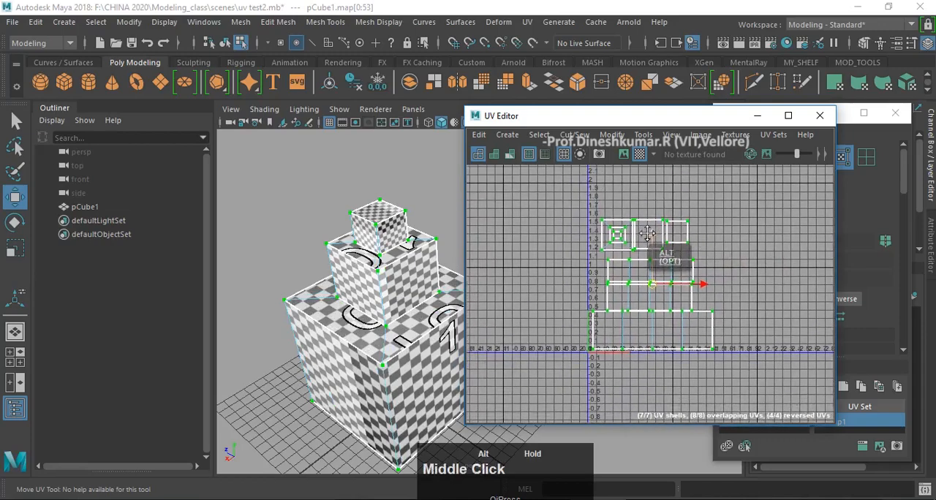
pyautogui.scroll(4, 691, 268)
pyautogui.keyDown('alt'); pyautogui.moveTo(691, 258); pyautogui.dragTo(691, 267, button='middle'); pyautogui.keyUp('alt')
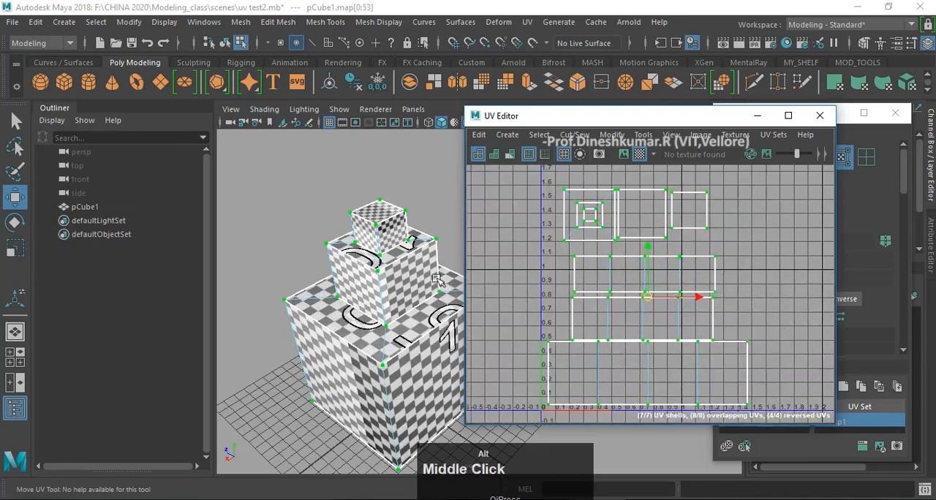
pyautogui.keyDown('alt'); pyautogui.moveTo(437, 280); pyautogui.dragTo(410, 257); pyautogui.keyUp('alt')
pyautogui.keyDown('alt'); pyautogui.moveTo(411, 258); pyautogui.dragTo(402, 273, button='middle'); pyautogui.keyUp('alt')
pyautogui.keyDown('alt'); pyautogui.moveTo(402, 274); pyautogui.dragTo(407, 270); pyautogui.keyUp('alt')
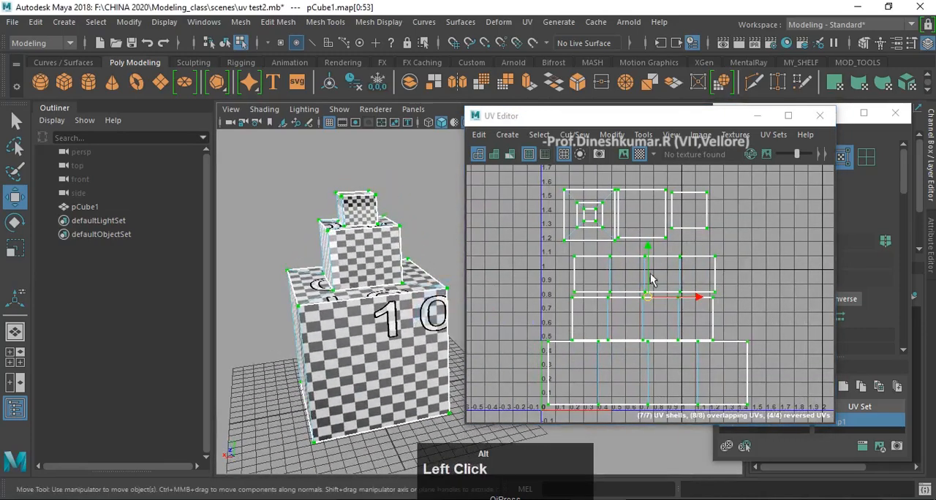
pyautogui.scroll(-3, 760, 260)
pyautogui.scroll(-2, 768, 270)
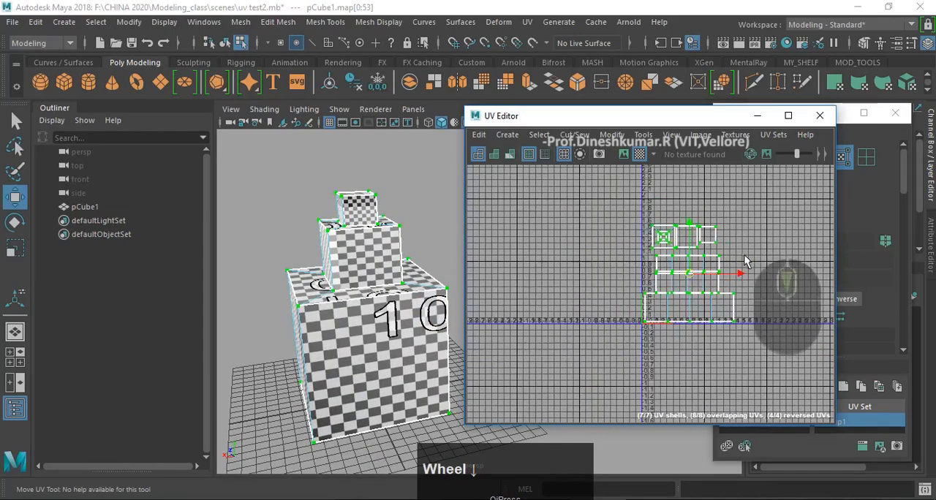
pyautogui.scroll(2, 771, 256)
# - Reset the Layout UVs options to their defaults and apply the layout to all selected shells
pyautogui.moveTo(691, 119); pyautogui.dragTo(496, 107)
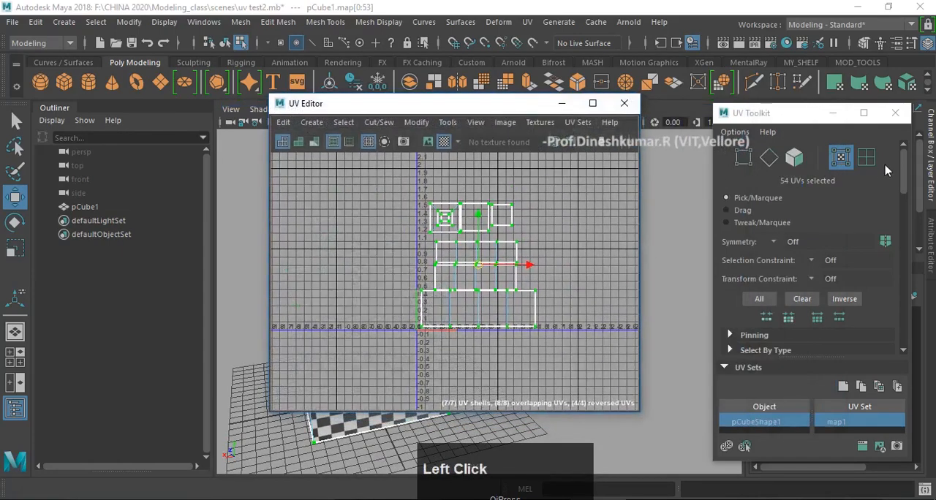
pyautogui.moveTo(765, 117); pyautogui.dragTo(748, 115)
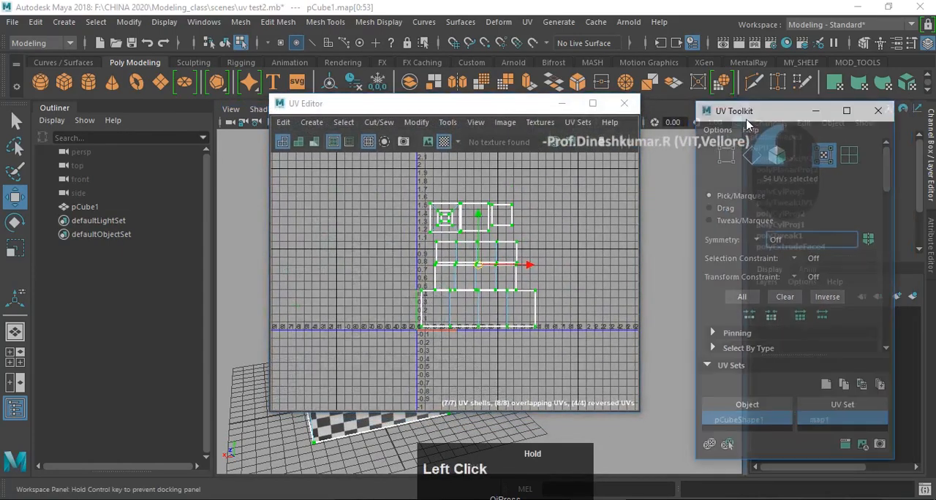
pyautogui.click(426, 128)
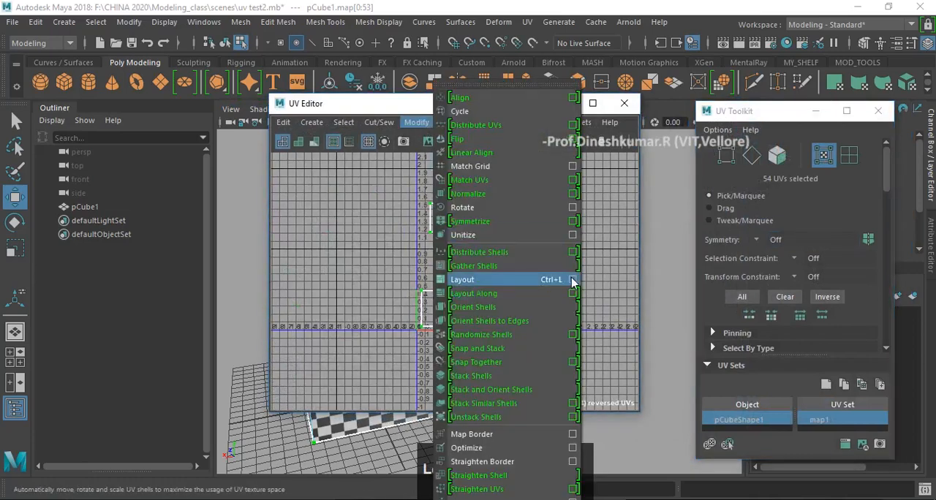
pyautogui.click(573, 307)
pyautogui.click(465, 27)
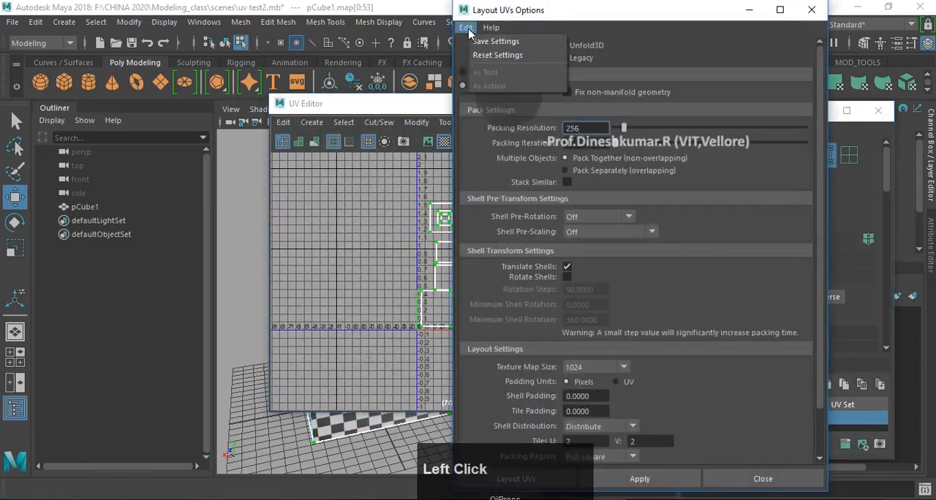
pyautogui.click(489, 56)
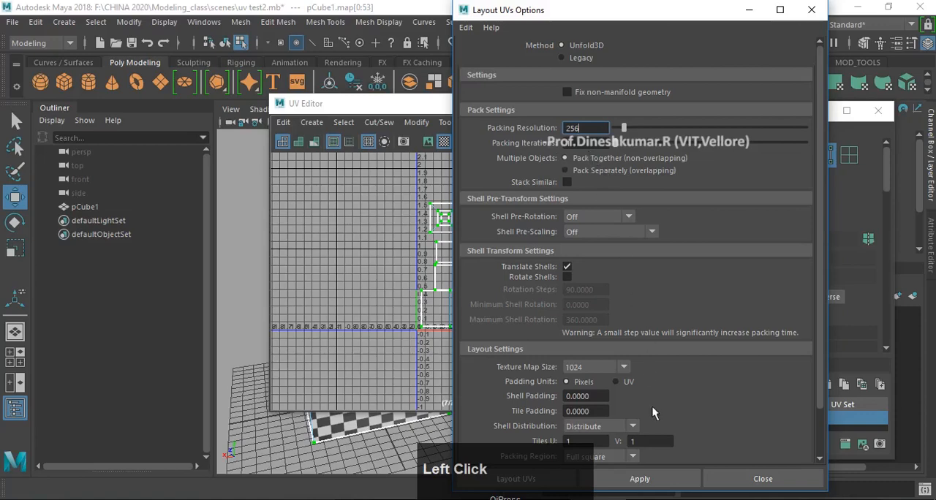
pyautogui.click(637, 483)
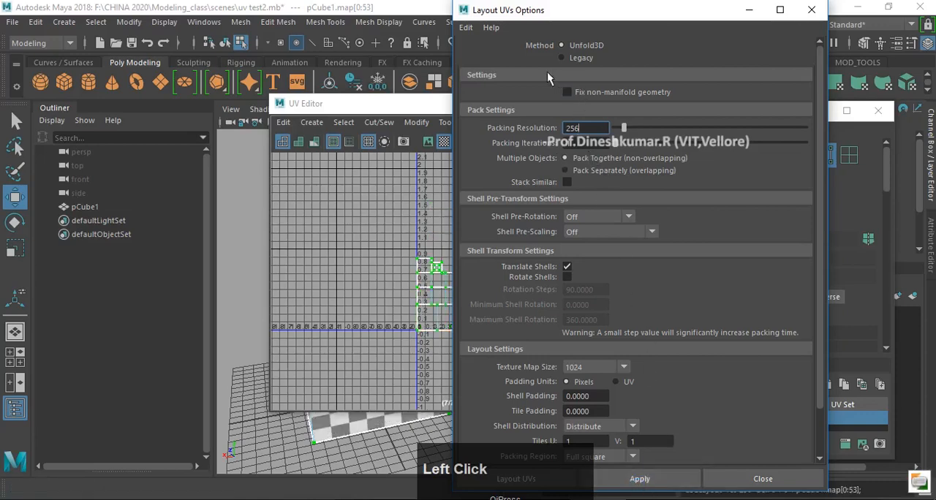
# - Examine how the packed shells fit the first UV tile and uncover the block to check its checkers
pyautogui.moveTo(555, 28); pyautogui.dragTo(643, 55)
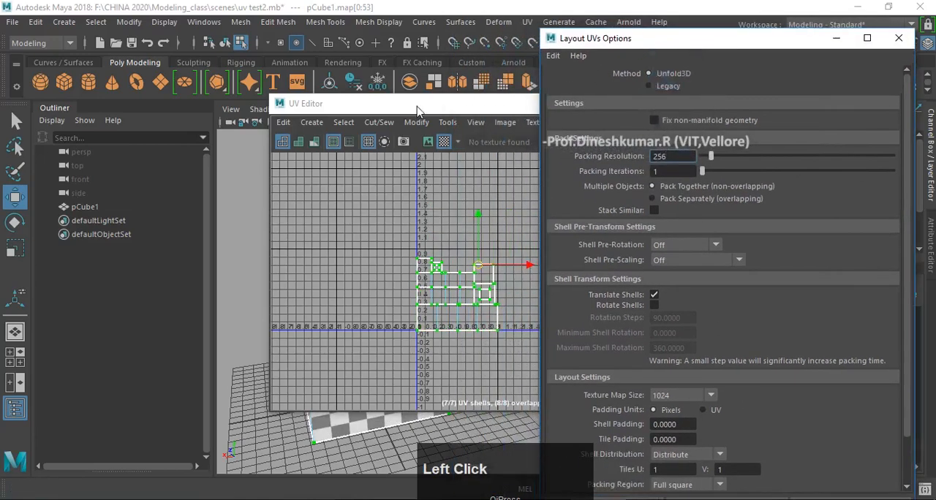
pyautogui.moveTo(399, 110); pyautogui.dragTo(300, 126)
pyautogui.scroll(5, 319, 306)
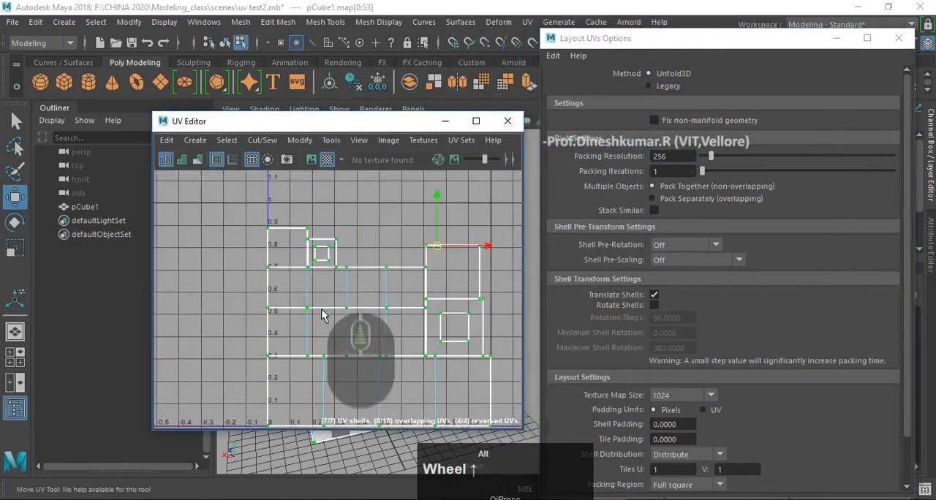
pyautogui.keyDown('alt'); pyautogui.moveTo(320, 307); pyautogui.dragTo(260, 263, button='middle'); pyautogui.keyUp('alt')
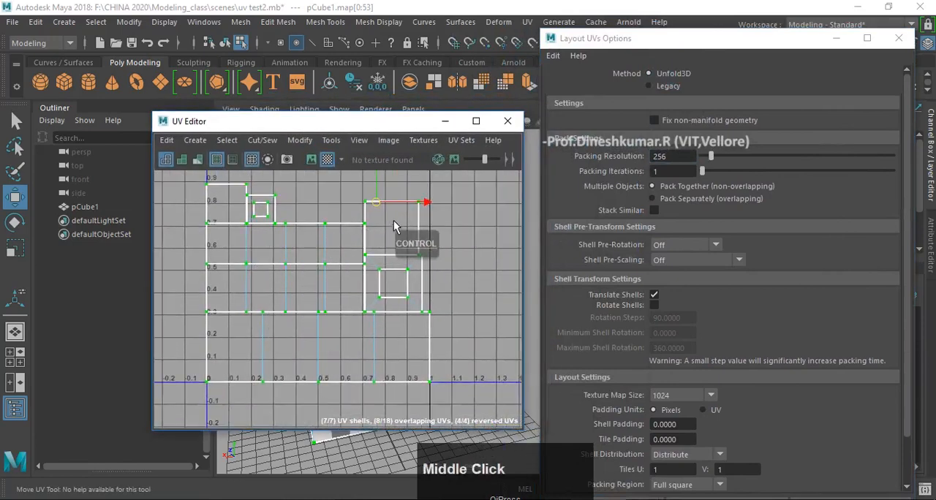
pyautogui.scroll(-2, 443, 265)
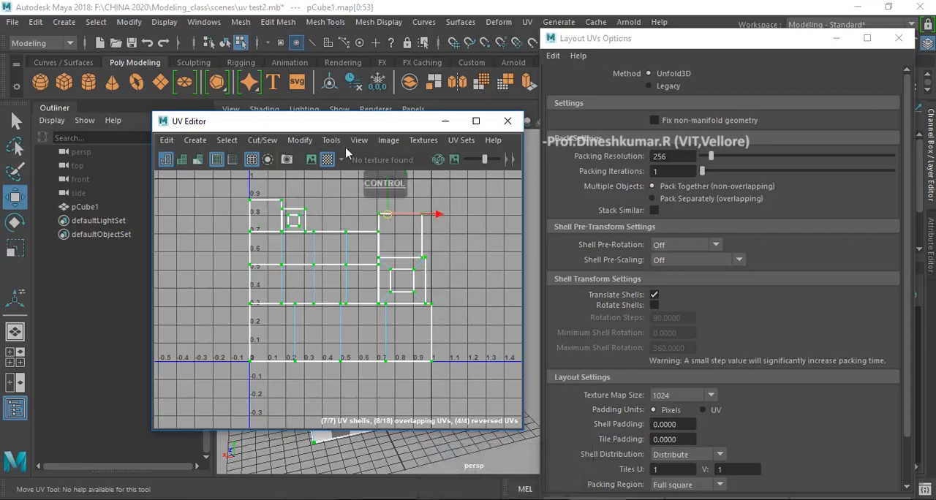
pyautogui.moveTo(327, 130); pyautogui.dragTo(291, 280)
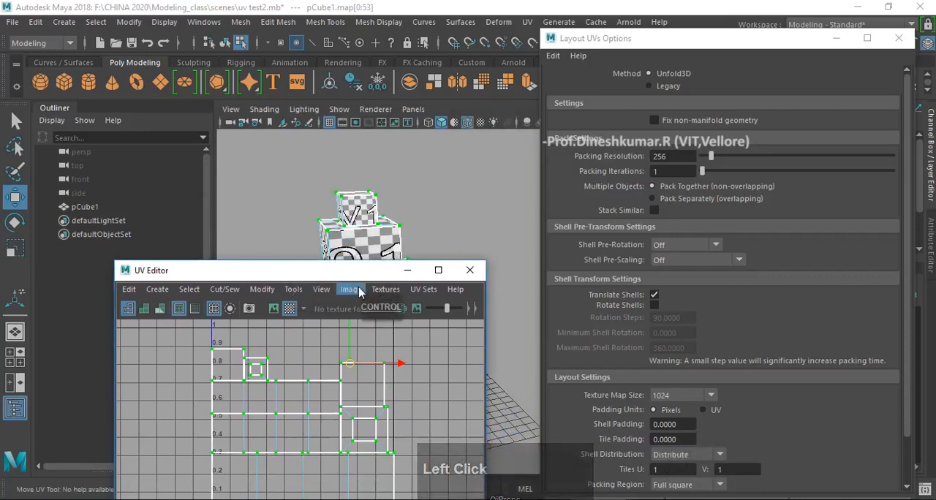
# - Undo the automatic layout and bring the manually arranged shells back into view in the UV Editor
pyautogui.scroll(-4, 377, 235)
pyautogui.keyDown('alt'); pyautogui.moveTo(377, 227); pyautogui.dragTo(380, 165, button='middle'); pyautogui.keyUp('alt')
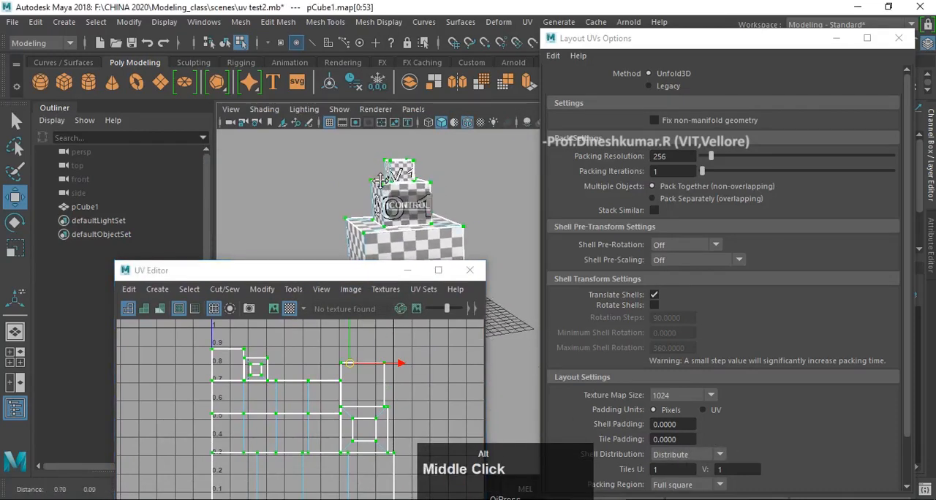
pyautogui.press('z')
pyautogui.moveTo(359, 278); pyautogui.dragTo(362, 158)
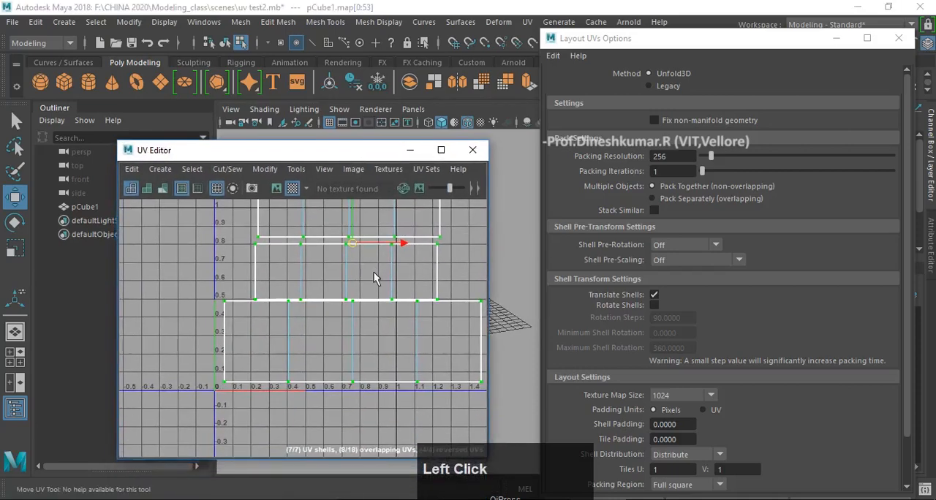
pyautogui.scroll(-3, 314, 286)
pyautogui.keyDown('alt'); pyautogui.moveTo(304, 290); pyautogui.dragTo(305, 319, button='middle'); pyautogui.keyUp('alt')
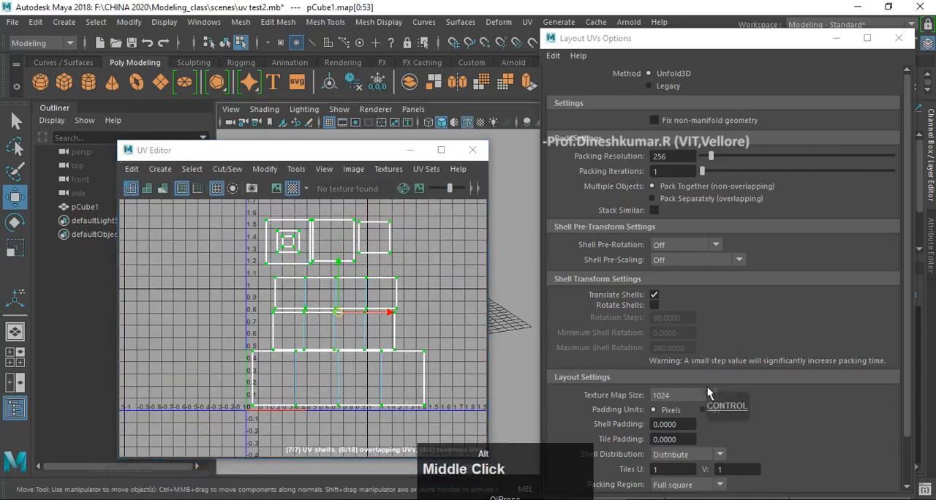
# - Set the layout's texture map size to 2048 and go to the shell padding value
pyautogui.click(711, 396)
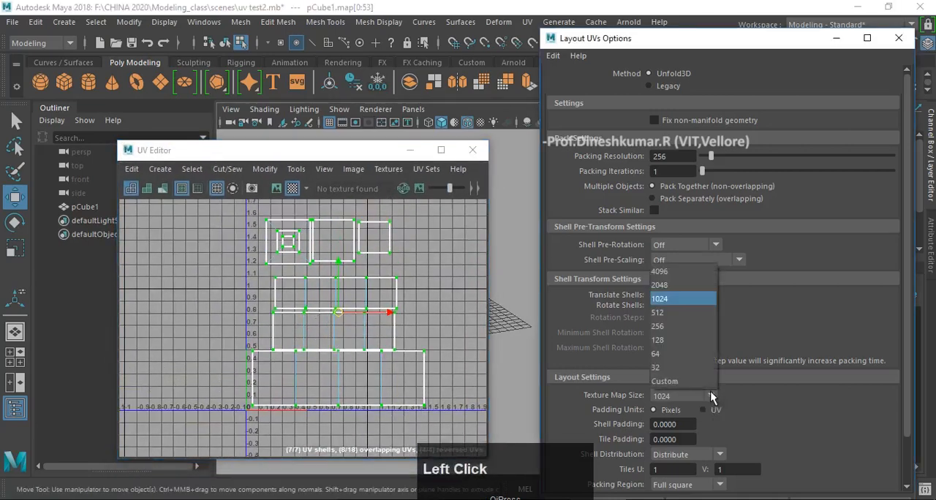
pyautogui.click(685, 285)
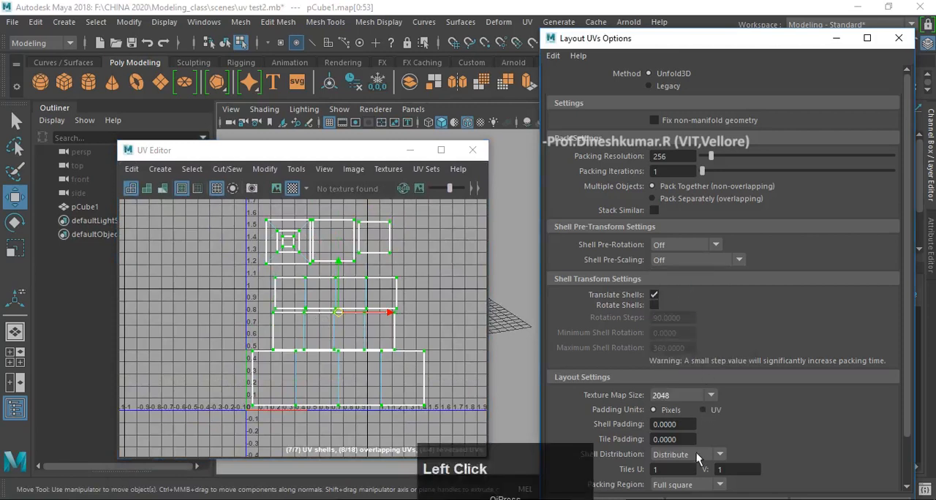
pyautogui.scroll(-1, 678, 384)
pyautogui.middleClick(679, 385)
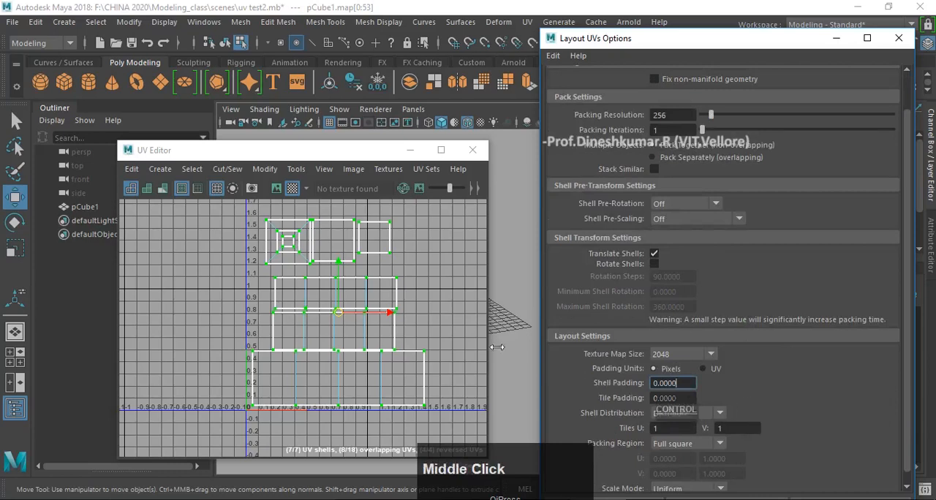
pyautogui.hotkey('ctrl', 'z')
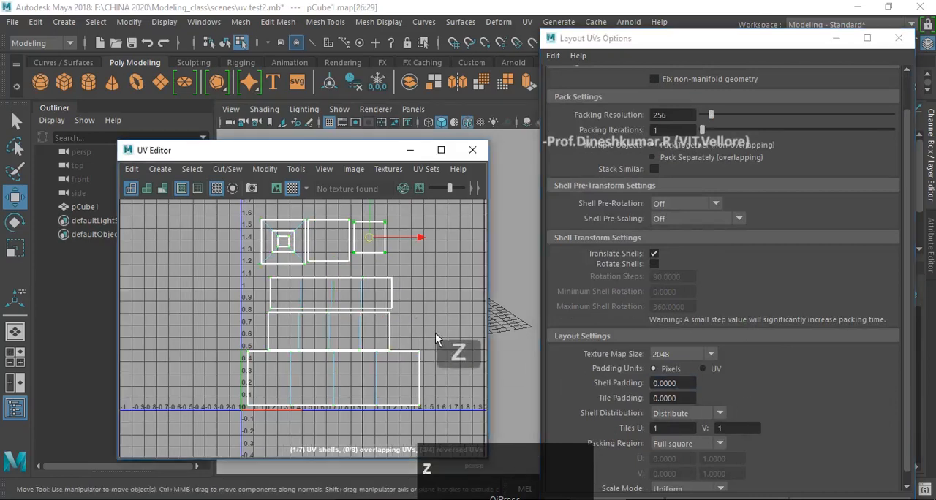
pyautogui.keyDown('alt'); pyautogui.moveTo(513, 342); pyautogui.dragTo(510, 339, button='middle'); pyautogui.keyUp('alt')
pyautogui.hotkey('ctrl', 'z')
pyautogui.hotkey('ctrl', 'z')
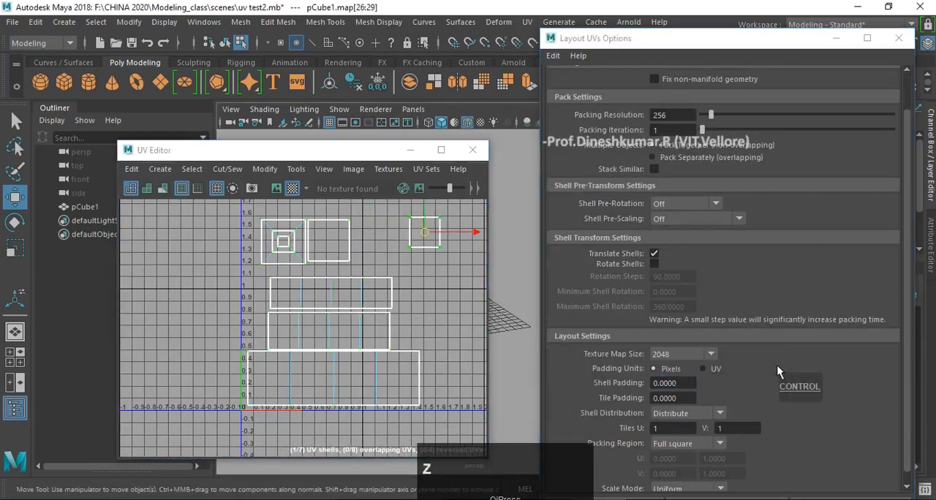
pyautogui.scroll(-1, 891, 357)
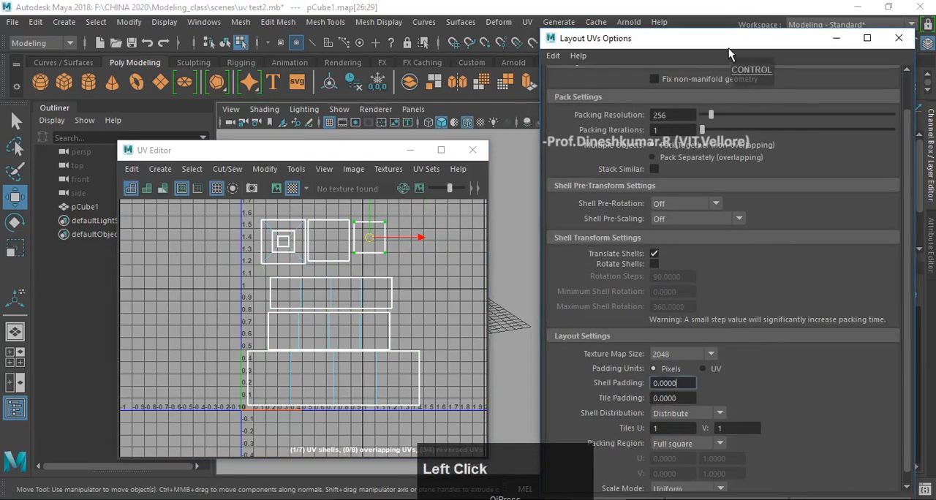
# - Try applying the layout to only the single selected square shell and undo it
pyautogui.moveTo(728, 47); pyautogui.dragTo(724, 19)
pyautogui.click(719, 484)
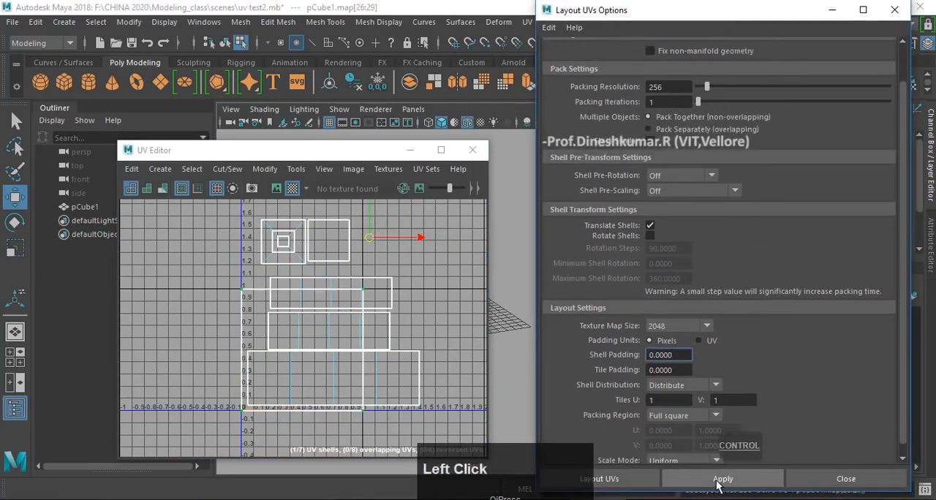
pyautogui.scroll(3, 362, 343)
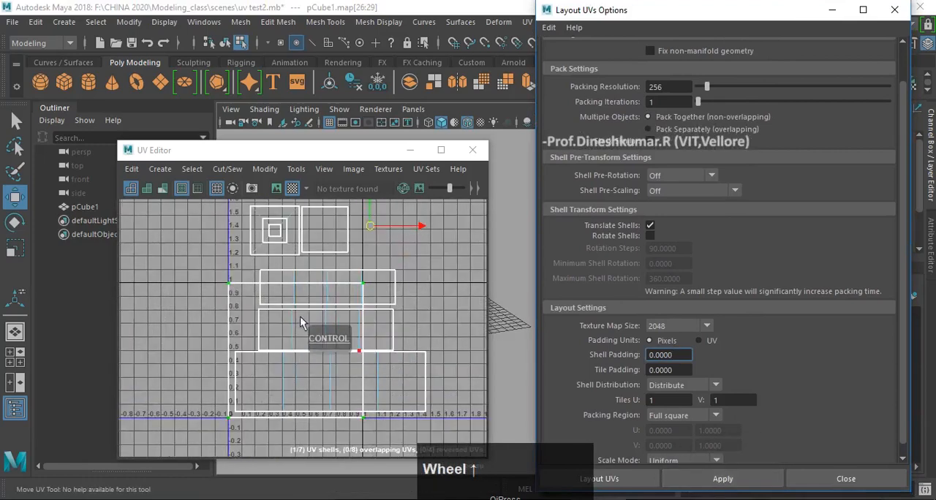
pyautogui.scroll(-1, 378, 362)
pyautogui.keyDown('alt'); pyautogui.moveTo(378, 347); pyautogui.dragTo(376, 360, button='middle'); pyautogui.keyUp('alt')
pyautogui.hotkey('ctrl', 'z')
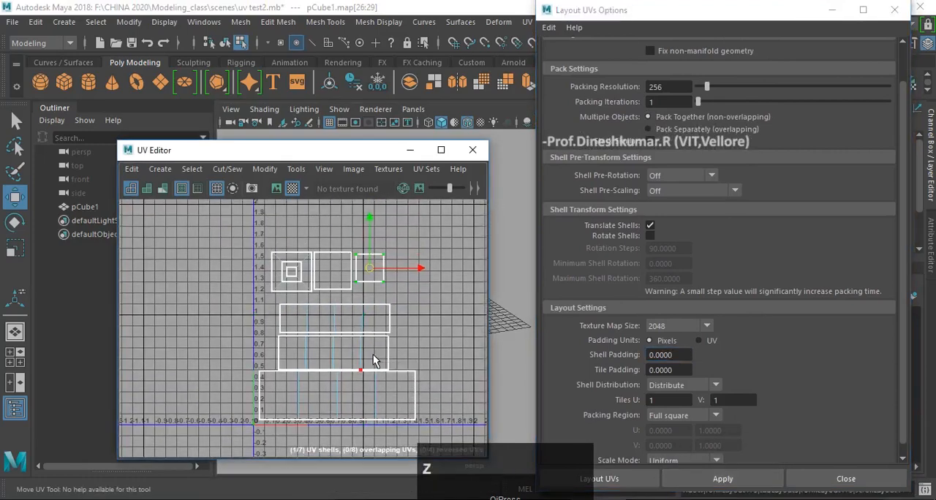
# - Select all the UV shells and apply the layout with the 2048 texture map size
pyautogui.moveTo(247, 240); pyautogui.dragTo(470, 433)
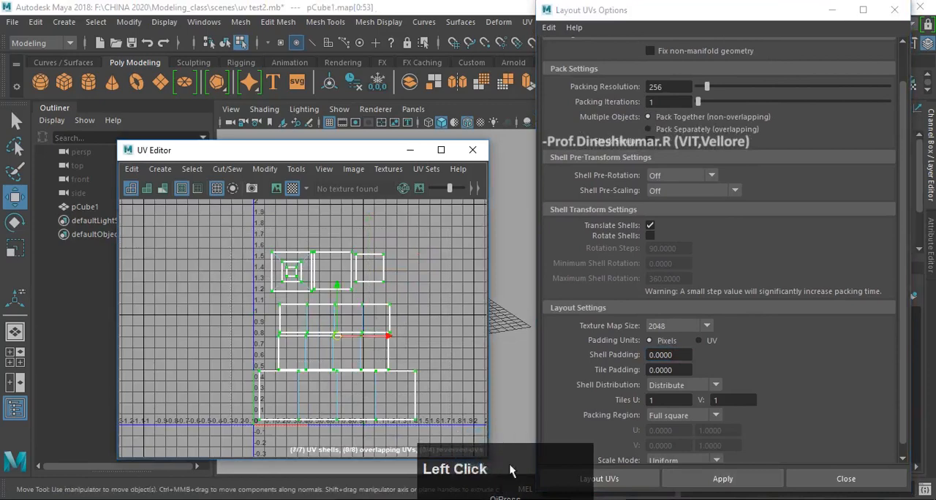
pyautogui.click(675, 479)
pyautogui.scroll(2, 314, 365)
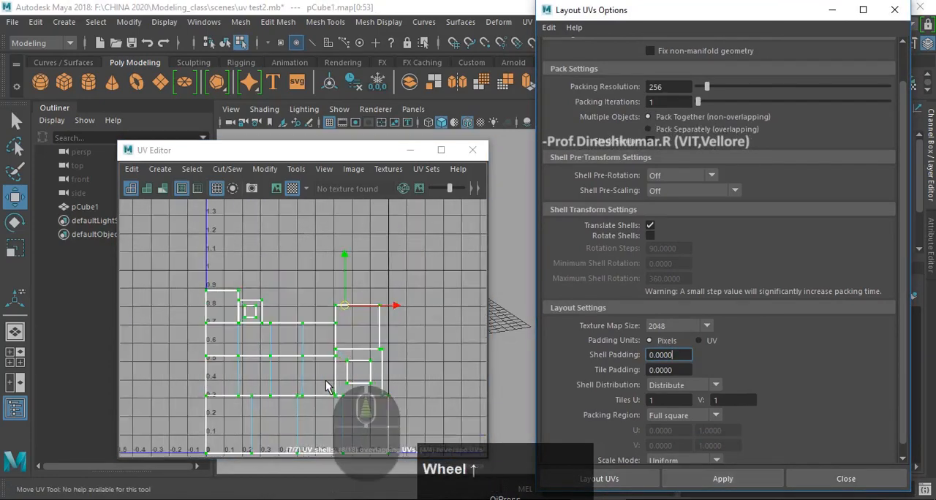
pyautogui.moveTo(373, 375); pyautogui.dragTo(402, 338, button='middle')
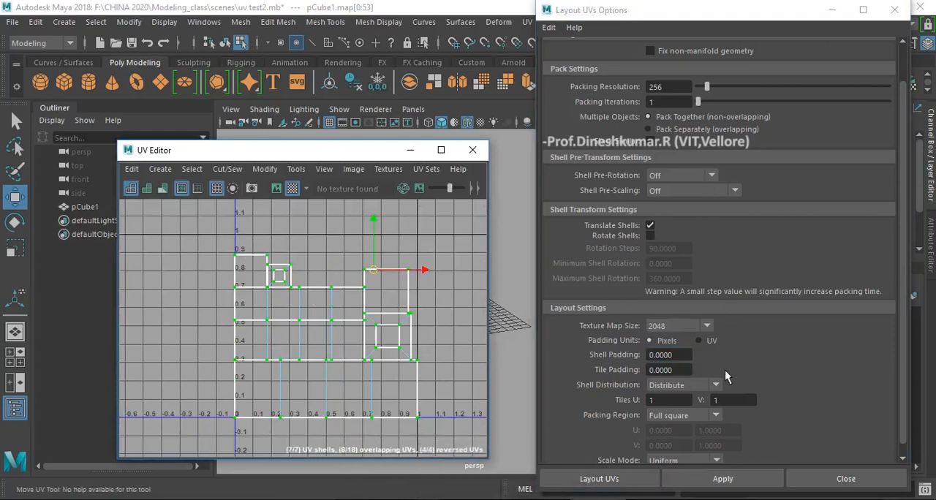
# - Set the layout tiles to 2 in U and 2 in V and apply the layout to all shells
pyautogui.scroll(1, 725, 370)
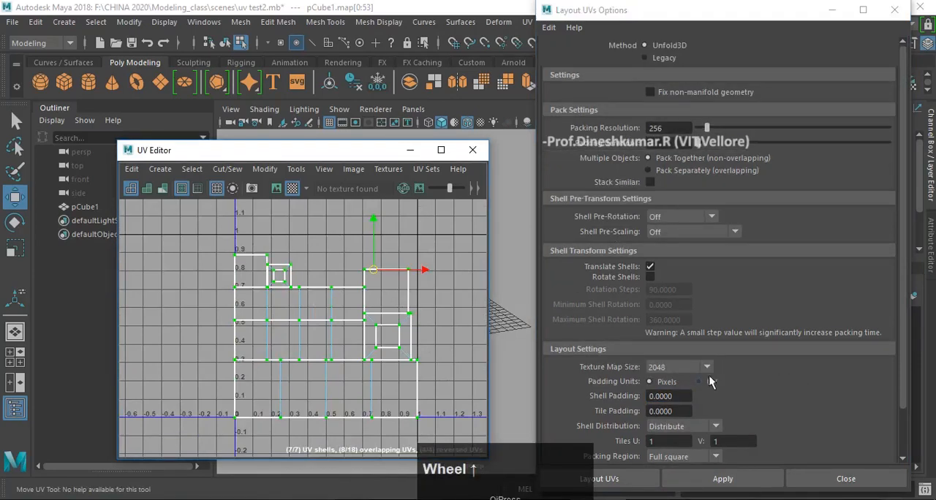
pyautogui.scroll(-1, 708, 376)
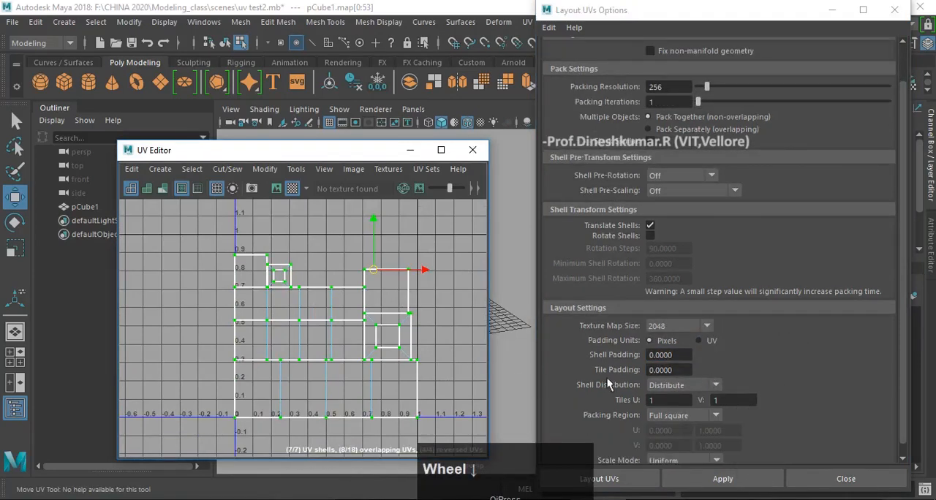
pyautogui.scroll(-1, 607, 378)
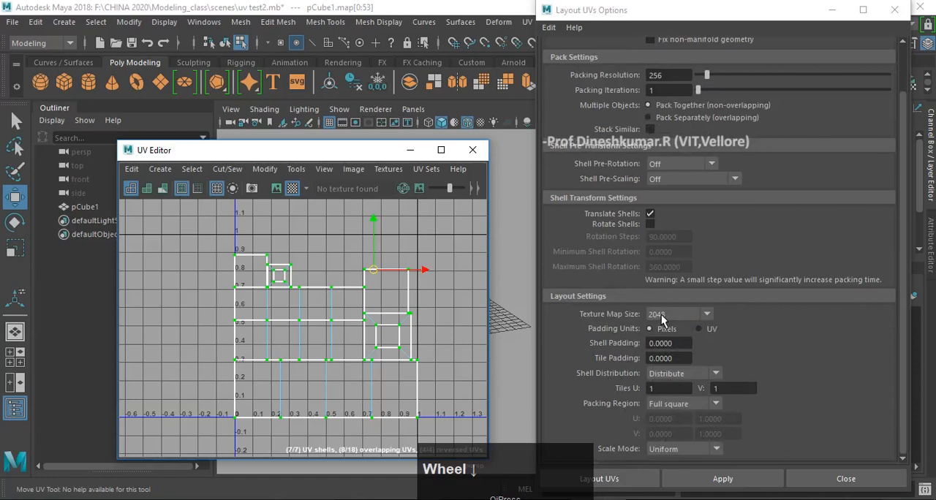
pyautogui.scroll(-2, 395, 340)
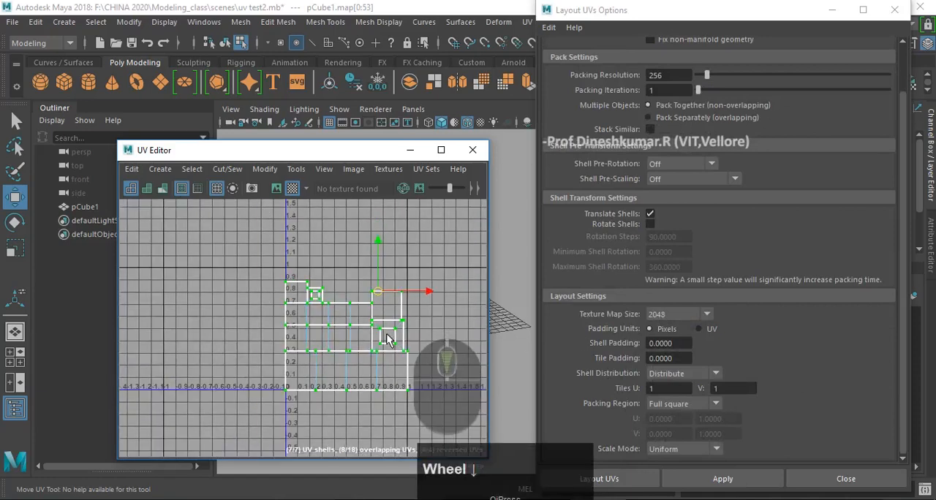
pyautogui.click(662, 390)
pyautogui.write('2')
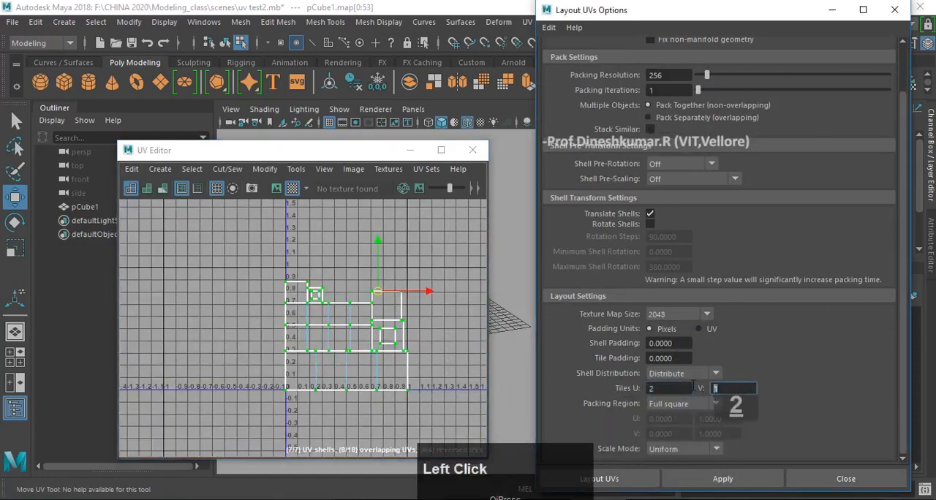
pyautogui.press('Tab')
pyautogui.write('2')
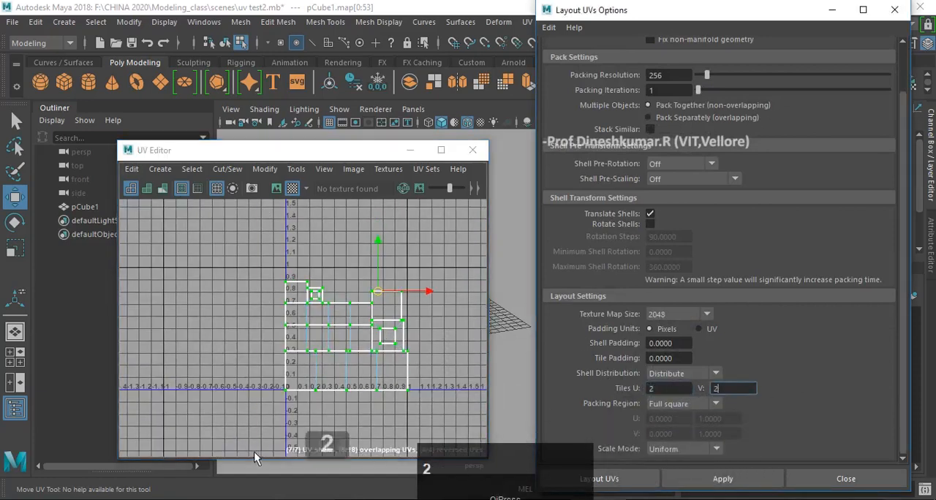
pyautogui.click(721, 483)
# - Examine how the shells are spread over the 2 by 2 tiles in the UV Editor
pyautogui.keyDown('alt'); pyautogui.moveTo(295, 282); pyautogui.dragTo(190, 291, button='middle'); pyautogui.keyUp('alt')
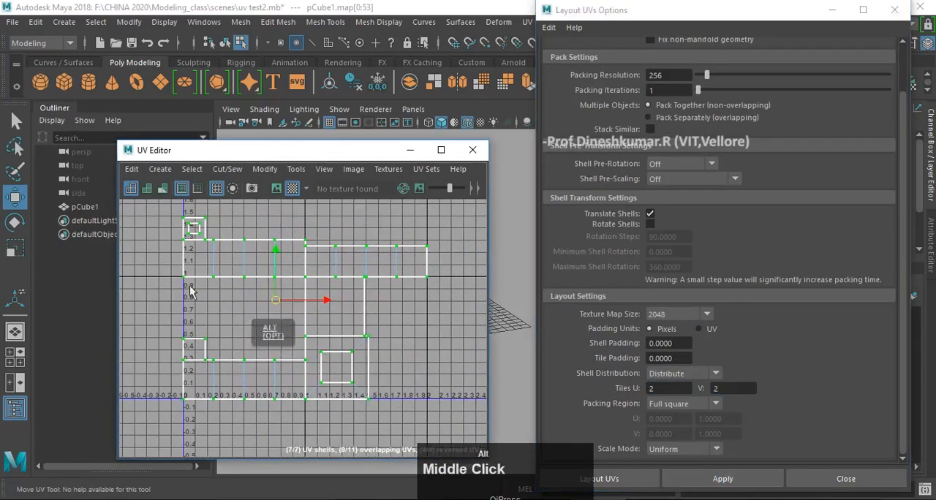
pyautogui.scroll(-3, 327, 333)
pyautogui.keyDown('alt'); pyautogui.moveTo(327, 333); pyautogui.dragTo(346, 351, button='middle'); pyautogui.keyUp('alt')
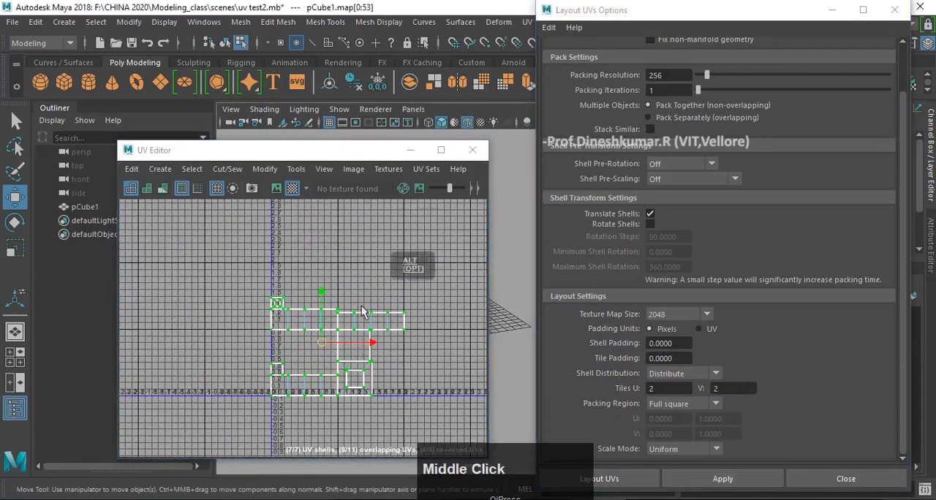
pyautogui.scroll(3, 325, 354)
pyautogui.keyDown('alt'); pyautogui.moveTo(334, 292); pyautogui.dragTo(300, 282, button='middle'); pyautogui.keyUp('alt')
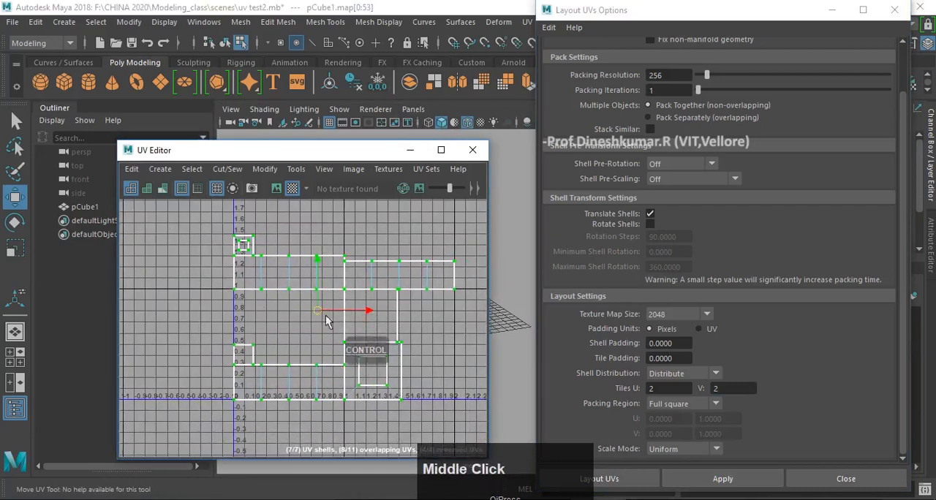
pyautogui.keyDown('alt'); pyautogui.moveTo(328, 315); pyautogui.dragTo(319, 310, button='middle'); pyautogui.keyUp('alt')
# - Set the layout tiles back to 1 by 1, apply the layout, and undo to the earlier single-tile packing
pyautogui.click(601, 384)
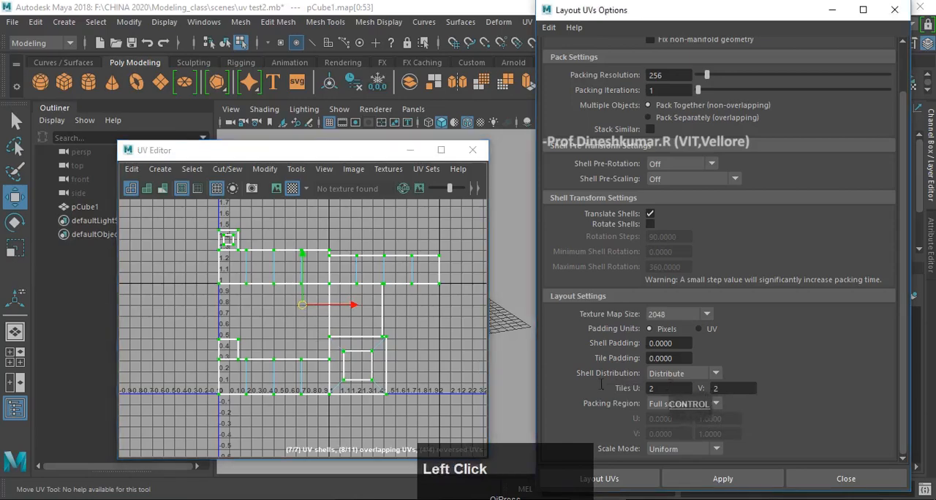
pyautogui.write('1')
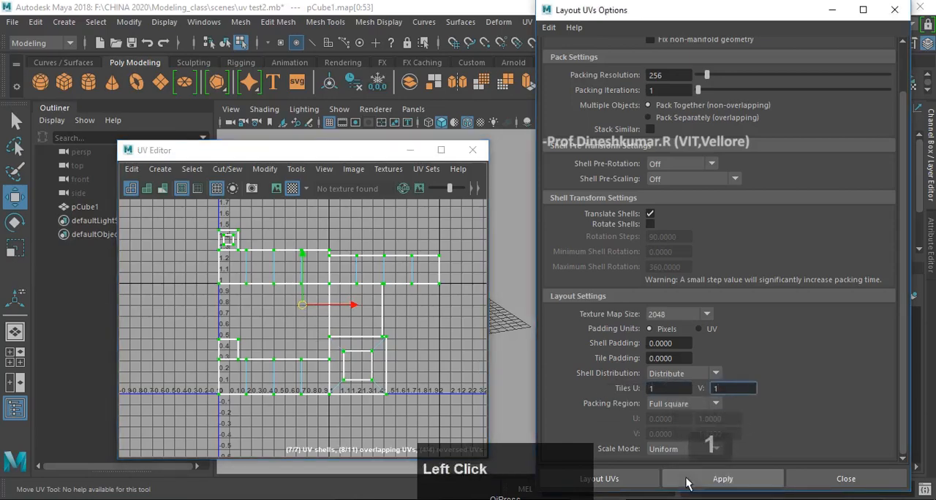
pyautogui.click(686, 479)
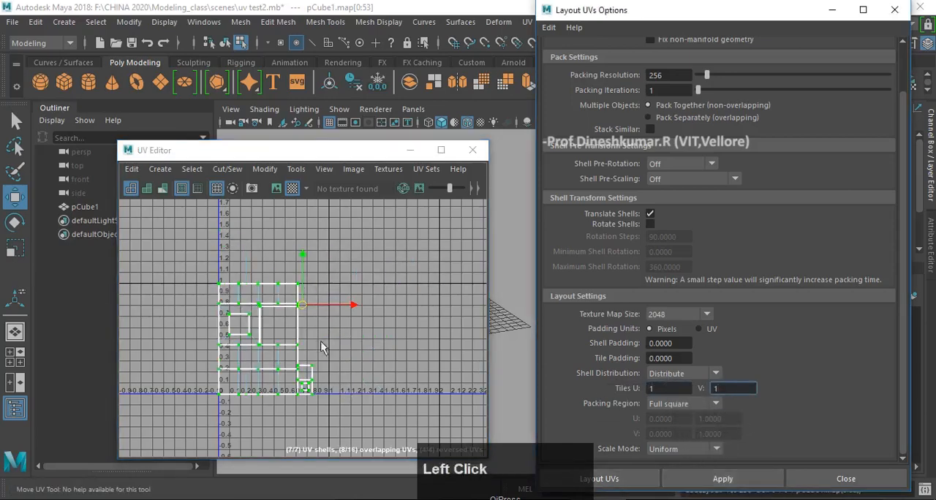
pyautogui.keyDown('alt'); pyautogui.moveTo(322, 348); pyautogui.dragTo(406, 322, button='middle'); pyautogui.keyUp('alt')
pyautogui.scroll(2, 396, 318)
pyautogui.press('z')
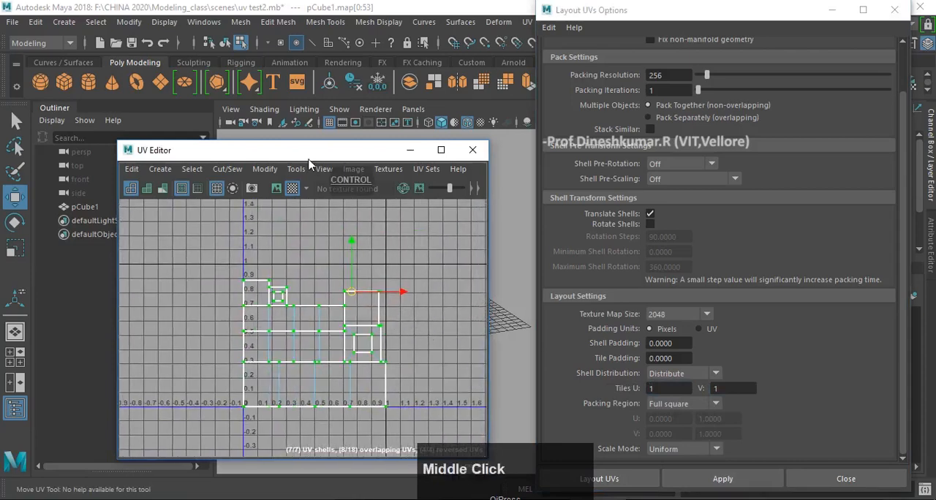
# - Uncover the block behind the UV Editor and check the checker pattern on its tiers
pyautogui.moveTo(309, 156); pyautogui.dragTo(322, 355)
pyautogui.keyDown('alt'); pyautogui.moveTo(379, 243); pyautogui.dragTo(414, 250); pyautogui.keyUp('alt')
pyautogui.keyDown('alt'); pyautogui.scroll(5, 406, 247); pyautogui.keyUp('alt')
pyautogui.scroll(-5, 421, 255)
pyautogui.click(480, 200)
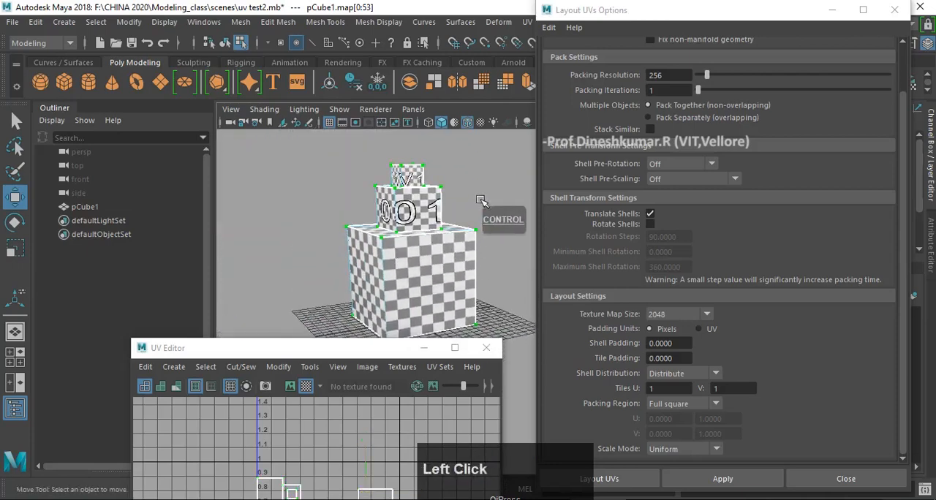
# - Turn off the block's checker display and minimise the UV Editor, Layout UVs Options and UV Toolkit windows
pyautogui.click(416, 254)
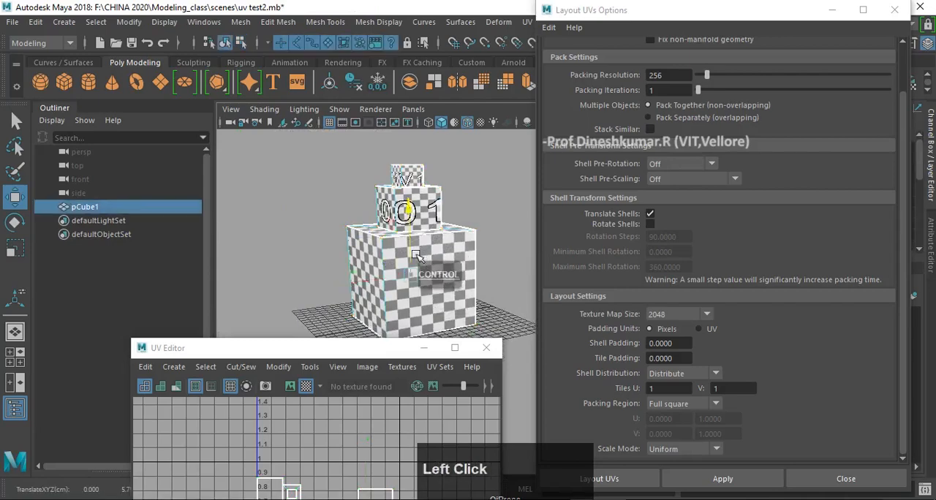
pyautogui.click(305, 391)
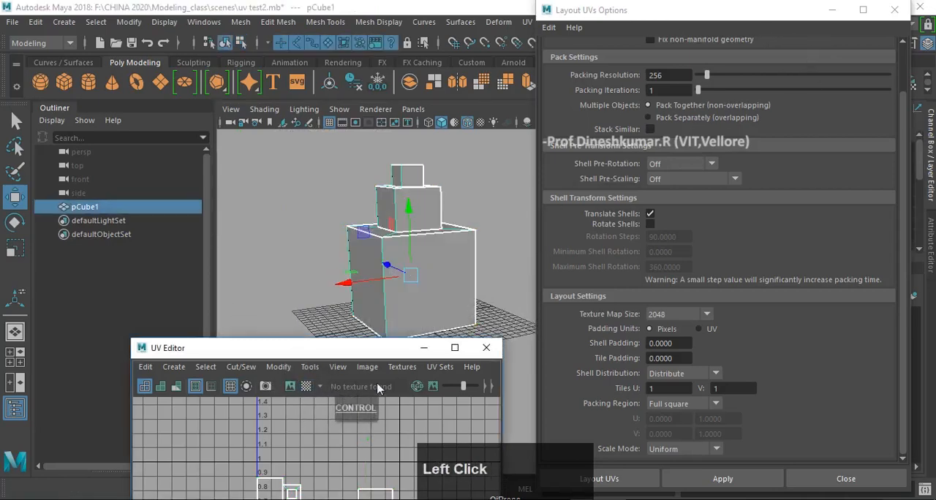
pyautogui.click(423, 348)
pyautogui.click(840, 8)
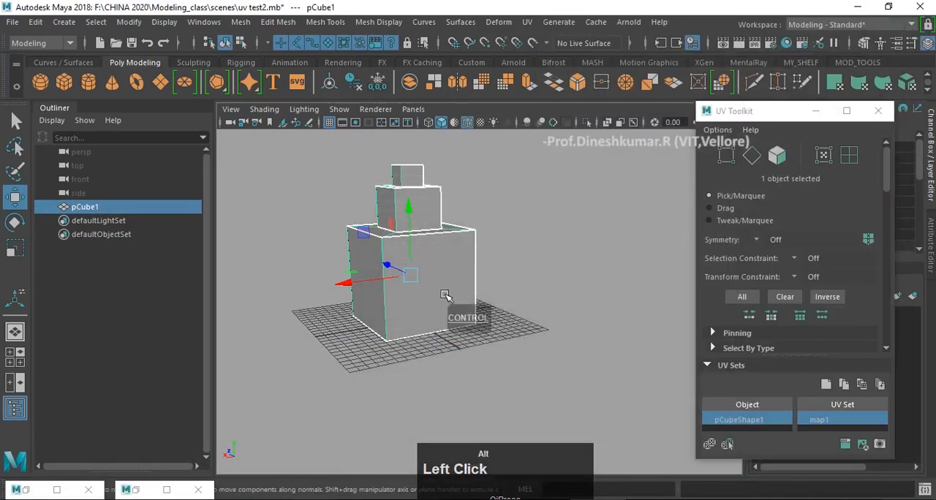
pyautogui.keyDown('alt'); pyautogui.moveTo(444, 295); pyautogui.dragTo(476, 303); pyautogui.keyUp('alt')
pyautogui.click(815, 113)
pyautogui.click(578, 212)
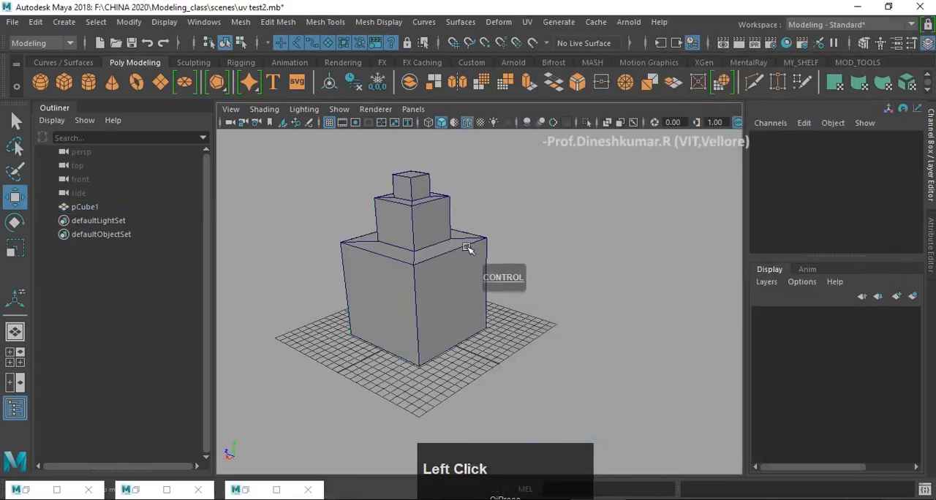
# - Assign a new Blinn material to the three-tiered block and deselect it
pyautogui.click(468, 247)
pyautogui.moveTo(413, 220); pyautogui.dragTo(443, 454, button='right')
pyautogui.moveTo(443, 458); pyautogui.dragTo(443, 459, button='right')
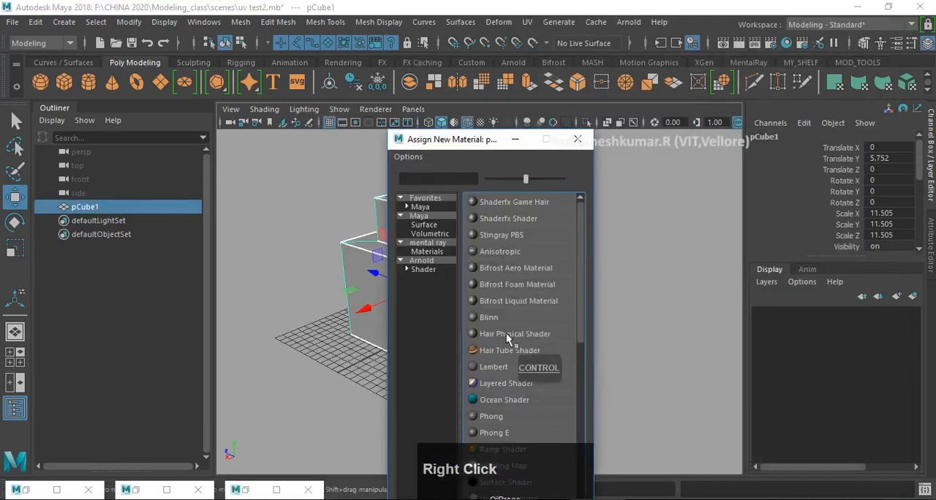
pyautogui.click(503, 318)
pyautogui.click(460, 253)
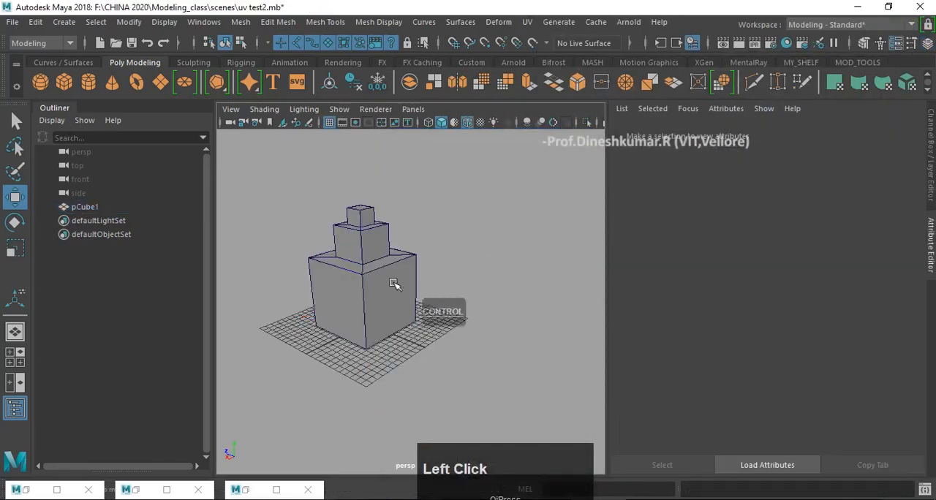
# - Select the three-tiered block and restore the UV Editor beside it, keeping the UV Toolkit minimised
pyautogui.click(394, 284)
pyautogui.click(249, 490)
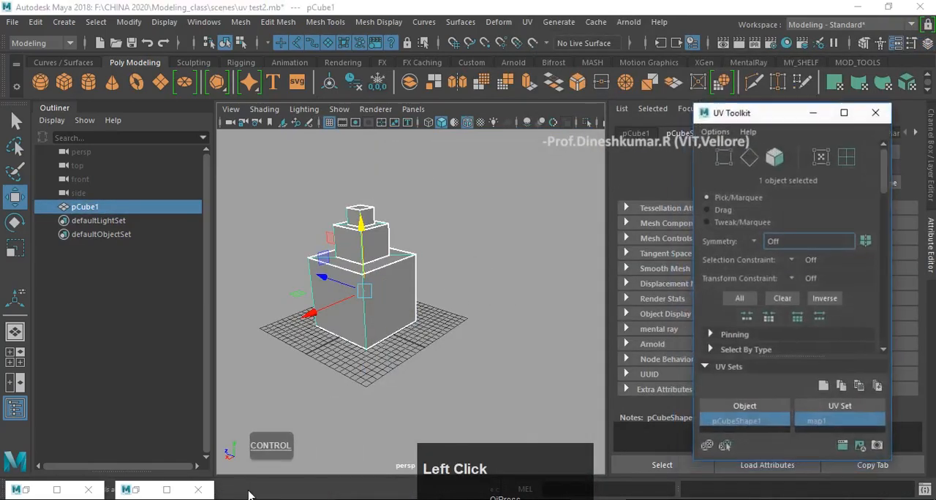
pyautogui.click(810, 113)
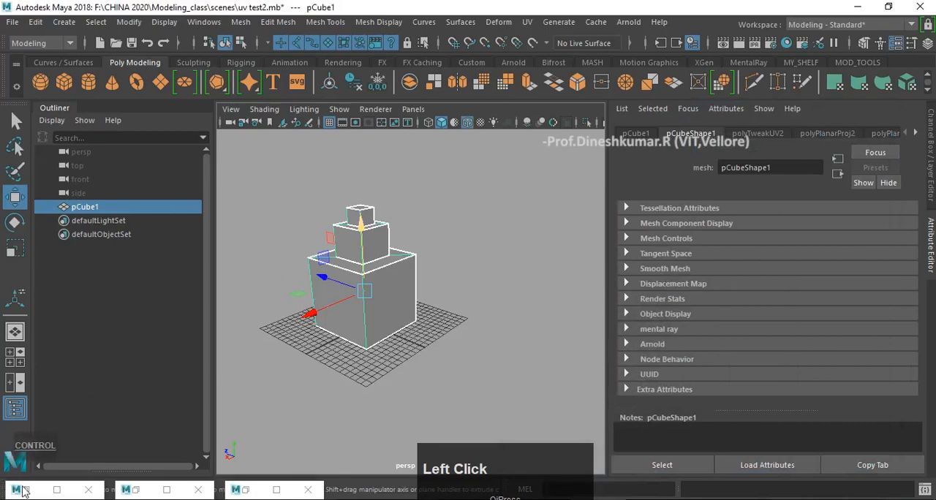
pyautogui.click(24, 491)
pyautogui.moveTo(255, 350); pyautogui.dragTo(576, 130)
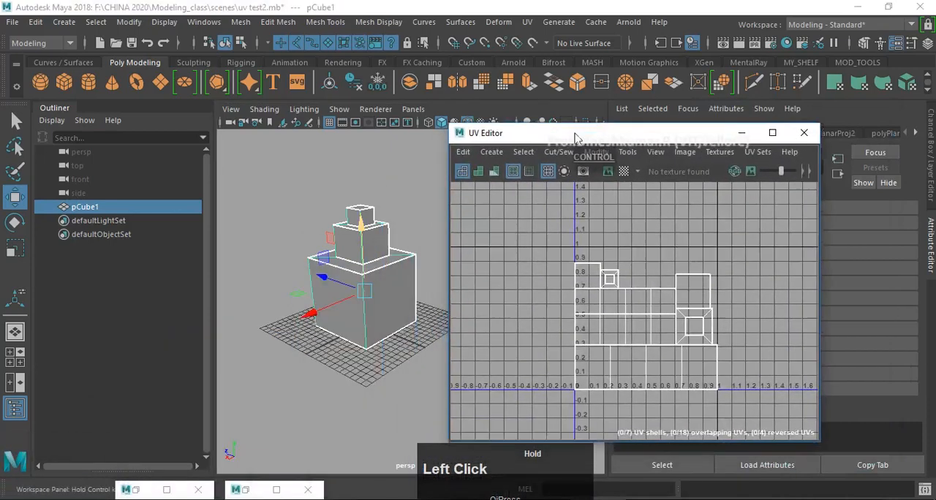
# - Examine the block up close alongside its packed UV shells in the UV Editor
pyautogui.click(340, 206)
pyautogui.click(369, 248)
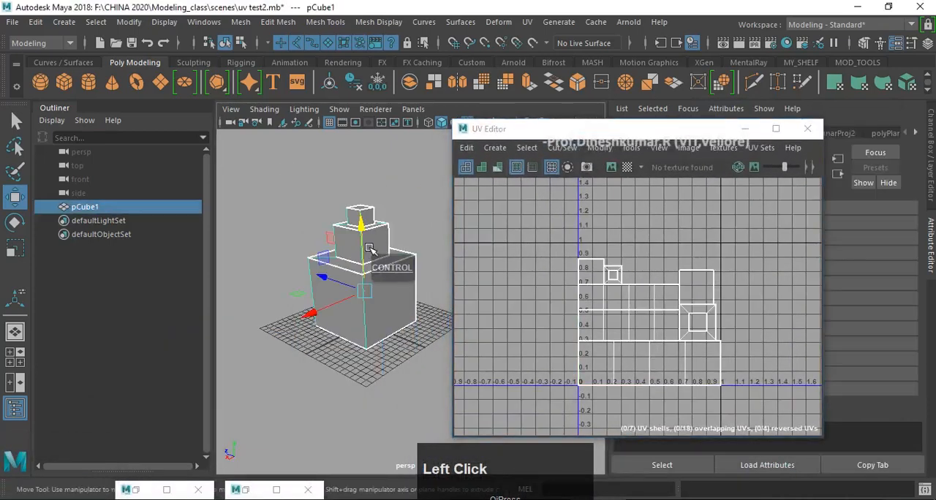
pyautogui.scroll(2, 359, 282)
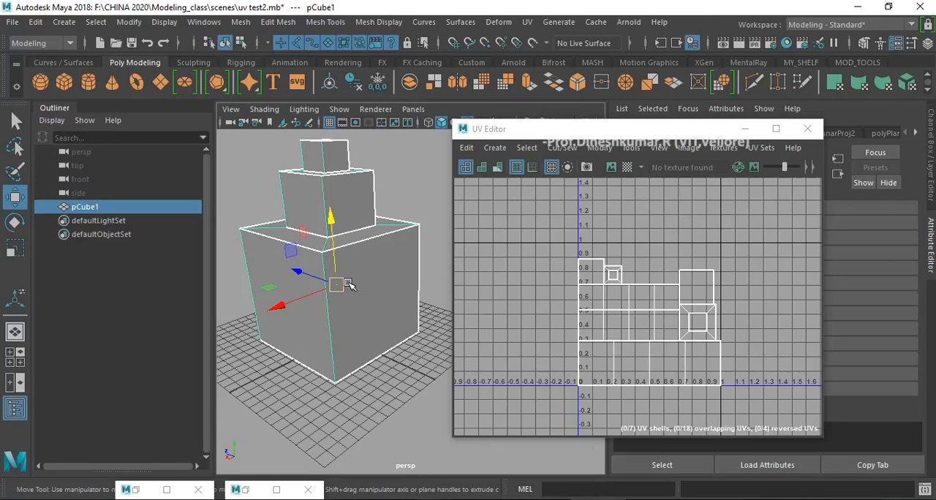
pyautogui.click(412, 212)
pyautogui.click(367, 225)
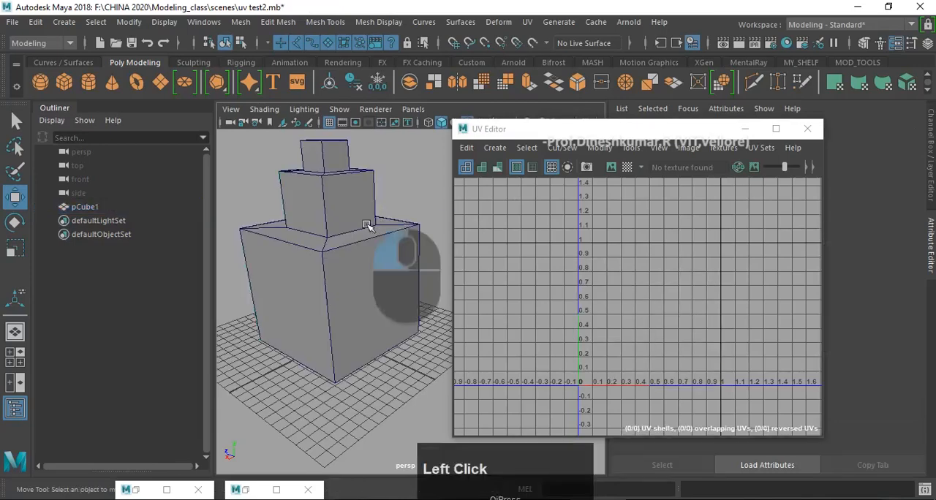
pyautogui.moveTo(624, 139); pyautogui.dragTo(582, 148)
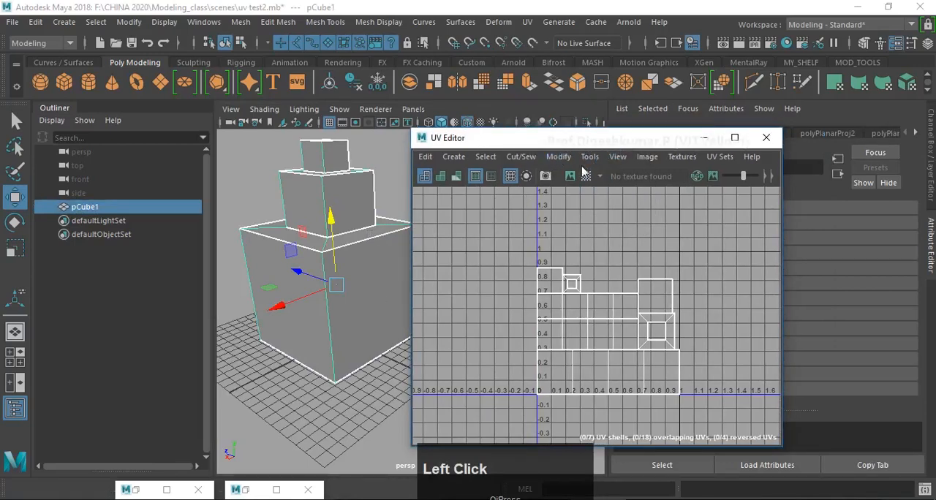
pyautogui.scroll(2, 579, 277)
pyautogui.scroll(-1, 593, 259)
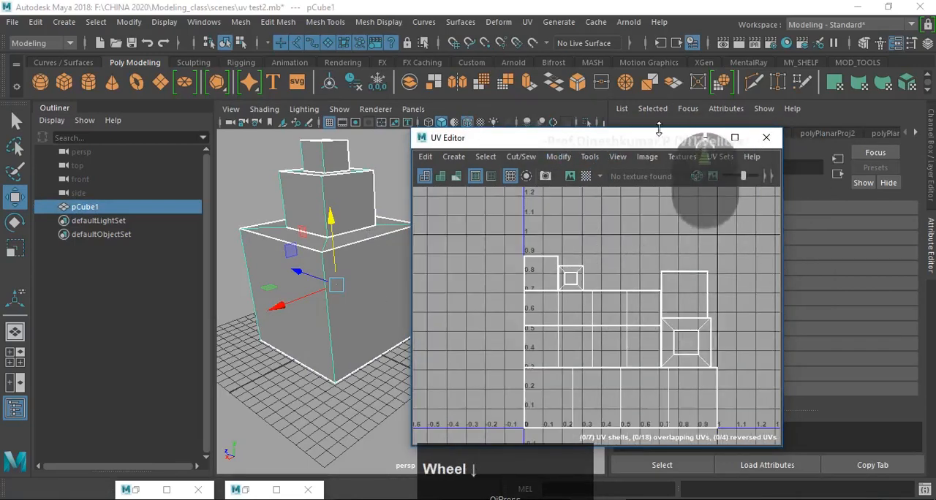
# - Move the UV Editor clear of the block and map a File texture to its Blinn material's Color
pyautogui.moveTo(658, 138); pyautogui.dragTo(281, 365)
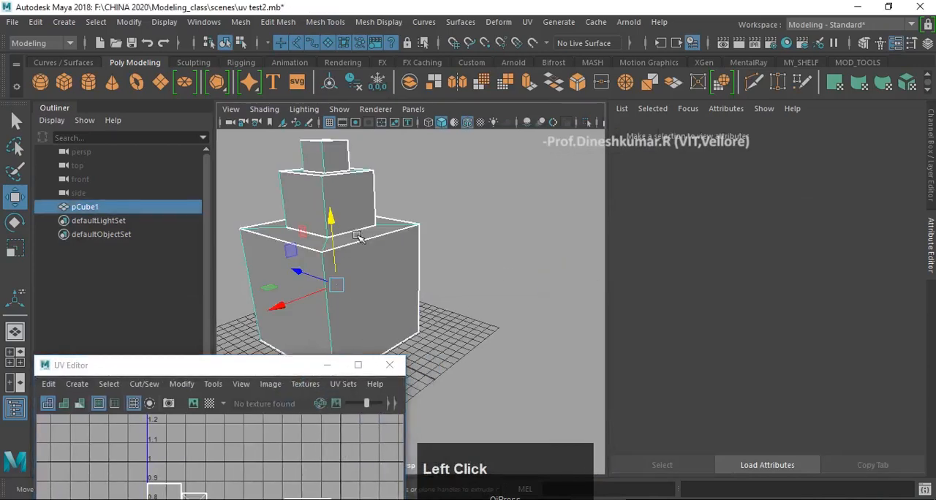
pyautogui.moveTo(357, 131); pyautogui.dragTo(344, 439, button='right')
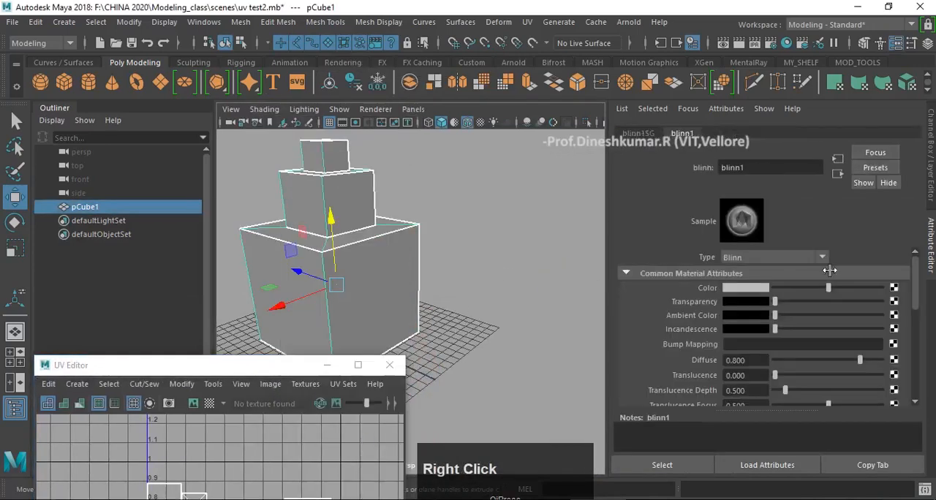
pyautogui.click(894, 287)
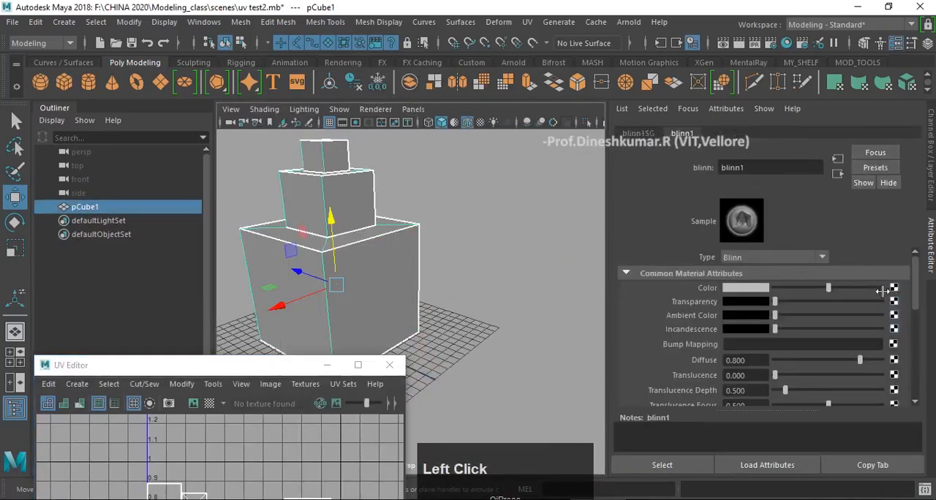
pyautogui.click(401, 139)
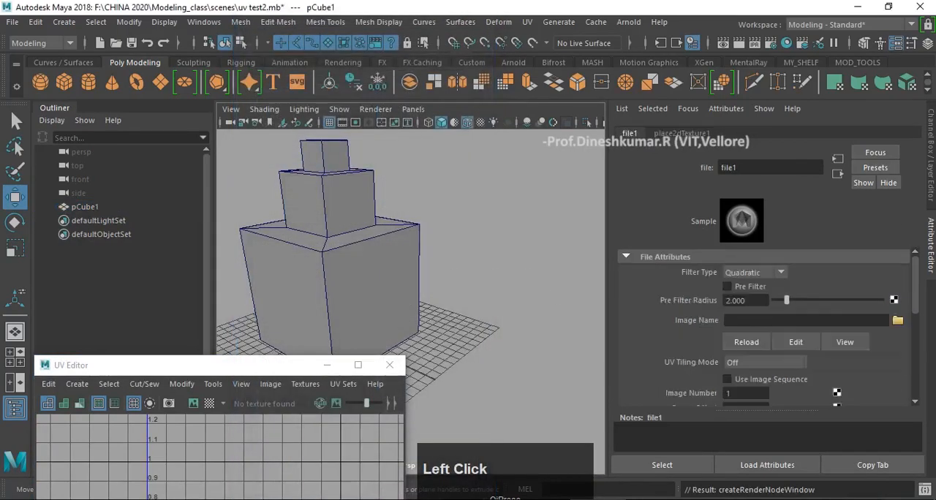
# - Browse for the file texture's image, previewing the rock textures and switching to the sourceimages\buildings folder
pyautogui.click(901, 320)
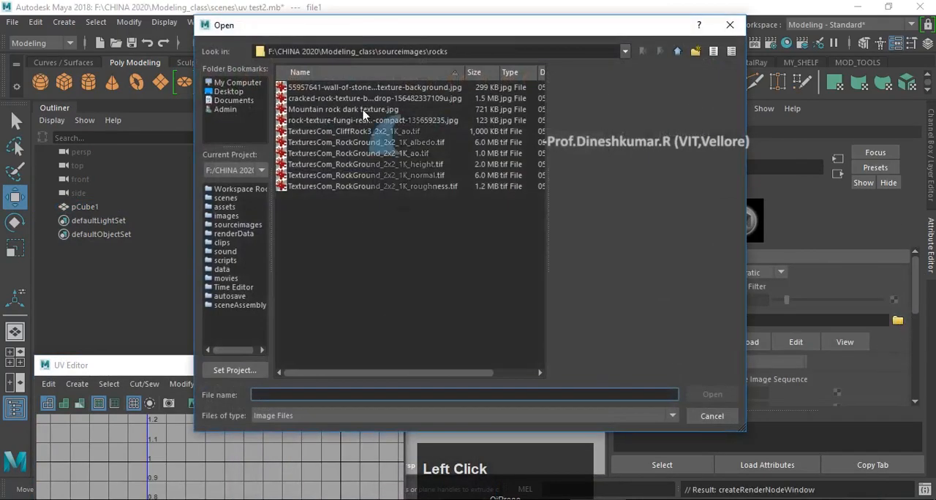
pyautogui.click(363, 117)
pyautogui.click(361, 142)
pyautogui.click(388, 175)
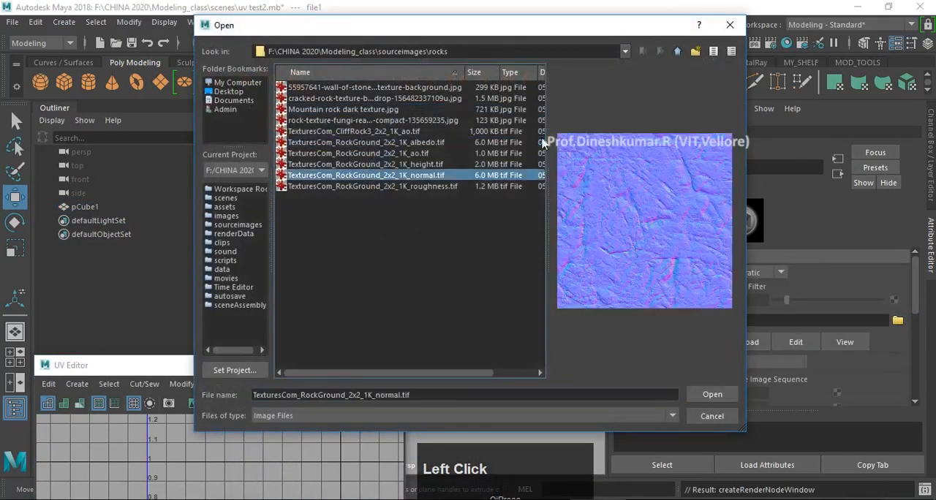
pyautogui.click(676, 53)
pyautogui.click(314, 131)
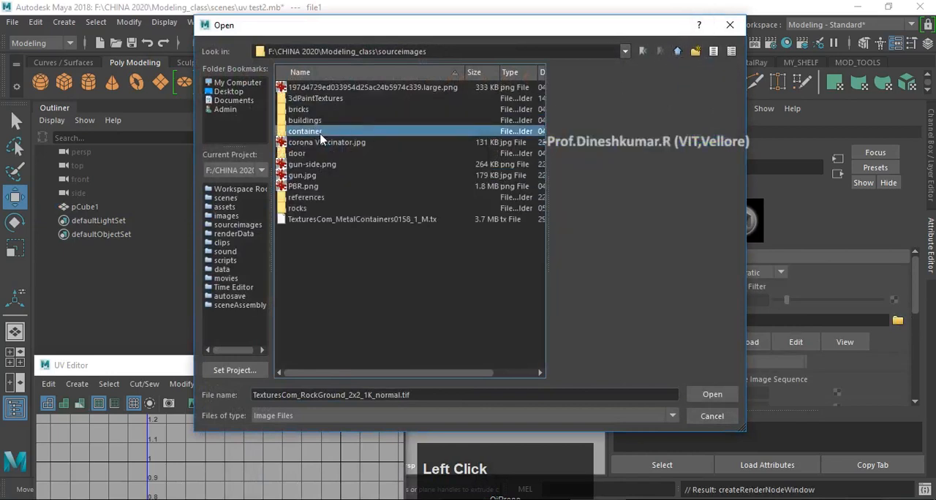
pyautogui.click(310, 110)
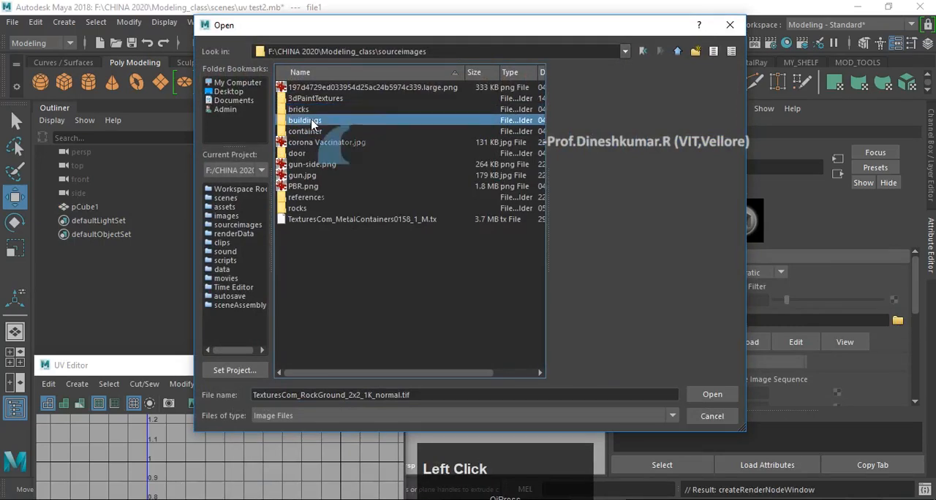
pyautogui.doubleClick(313, 121)
# - Preview the building textures and load 36_old building texture-seamless.jpg as the file texture's image
pyautogui.click(345, 143)
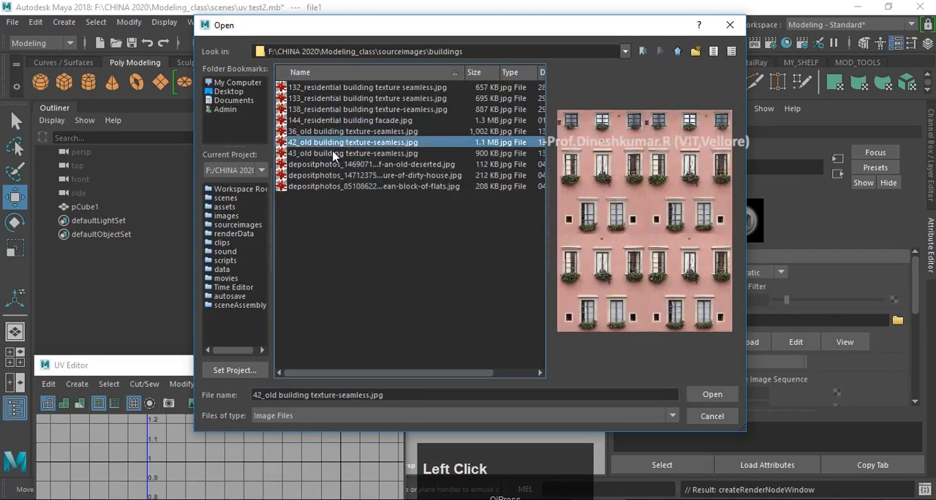
pyautogui.click(335, 153)
pyautogui.click(338, 186)
pyautogui.click(344, 130)
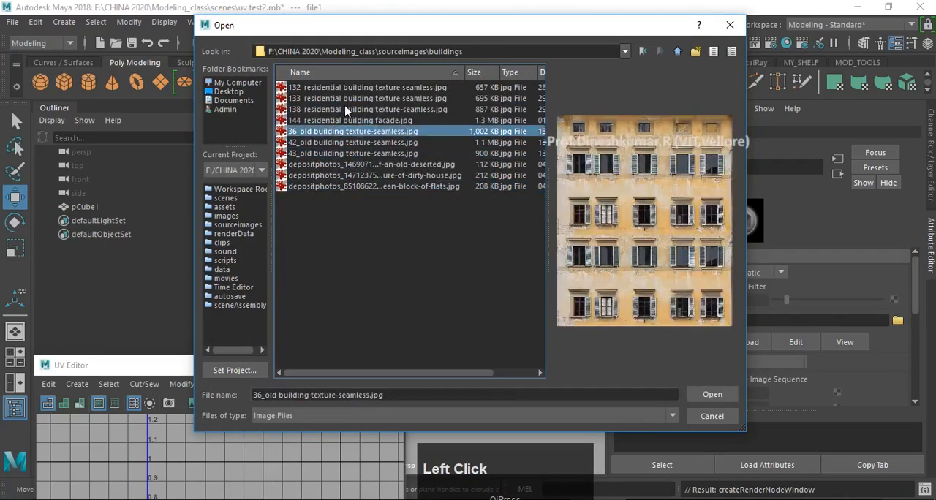
pyautogui.click(347, 110)
pyautogui.click(354, 99)
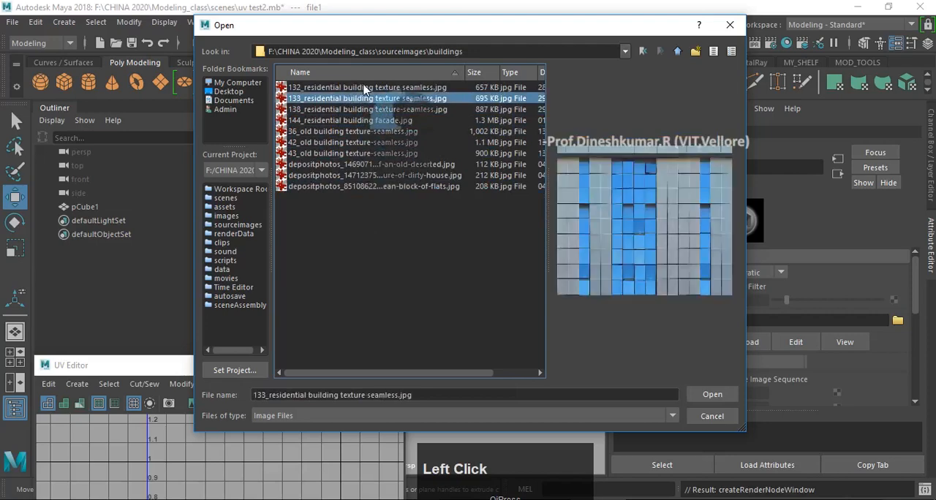
pyautogui.click(362, 87)
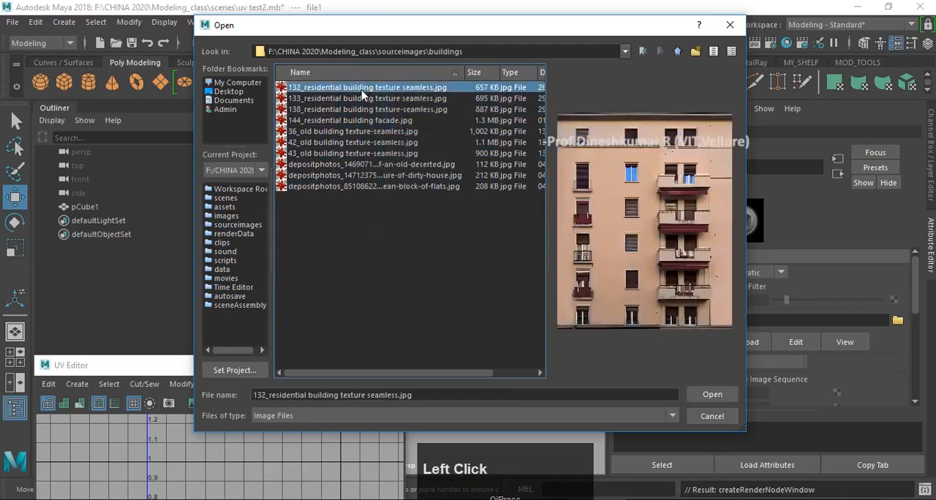
pyautogui.click(358, 99)
pyautogui.click(356, 119)
pyautogui.click(358, 131)
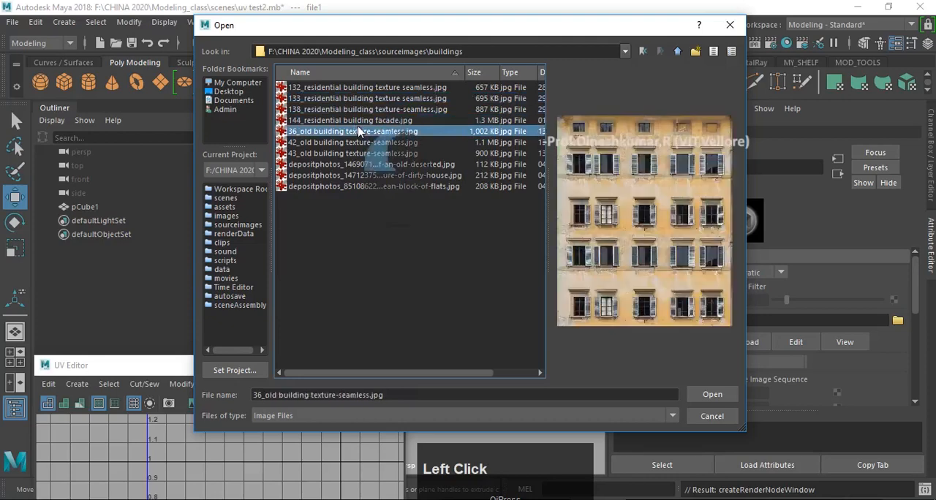
pyautogui.click(366, 143)
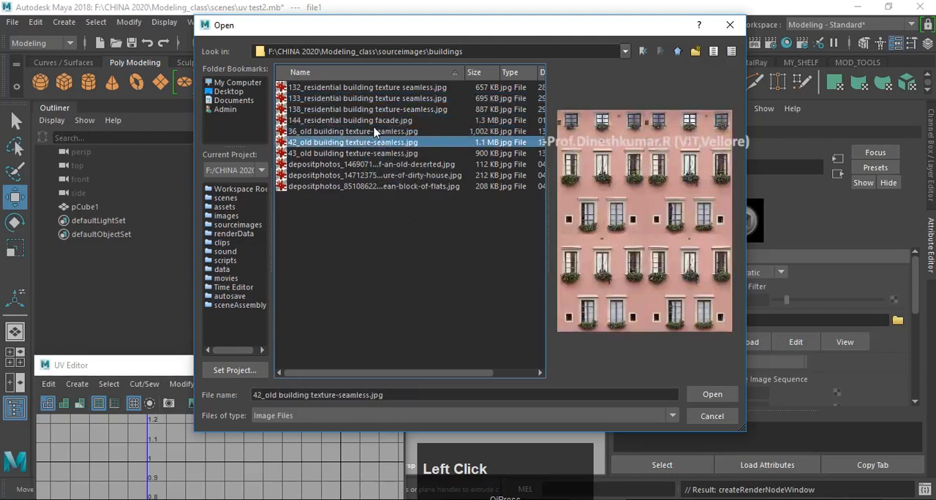
pyautogui.click(374, 132)
pyautogui.click(712, 395)
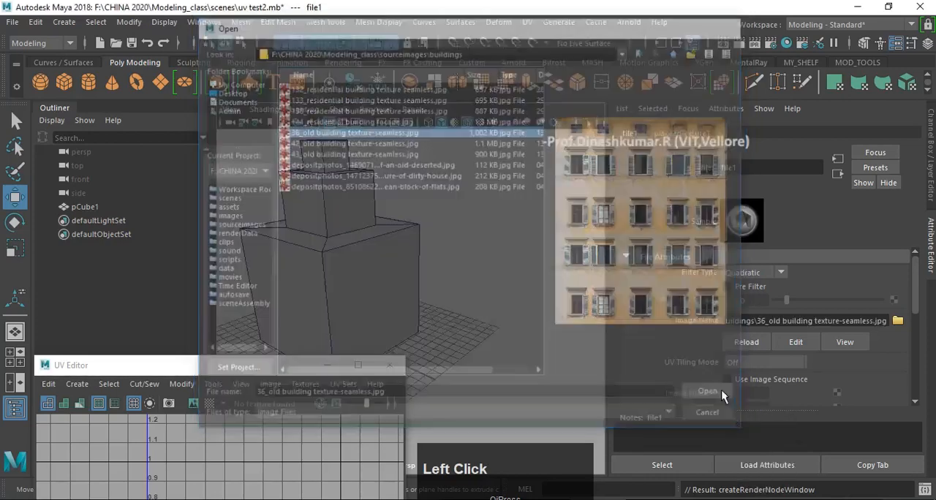
# - Turn on textured display in the perspective view and bring the whole block into view
pyautogui.keyDown('alt'); pyautogui.moveTo(430, 240); pyautogui.dragTo(555, 265, button='middle'); pyautogui.keyUp('alt')
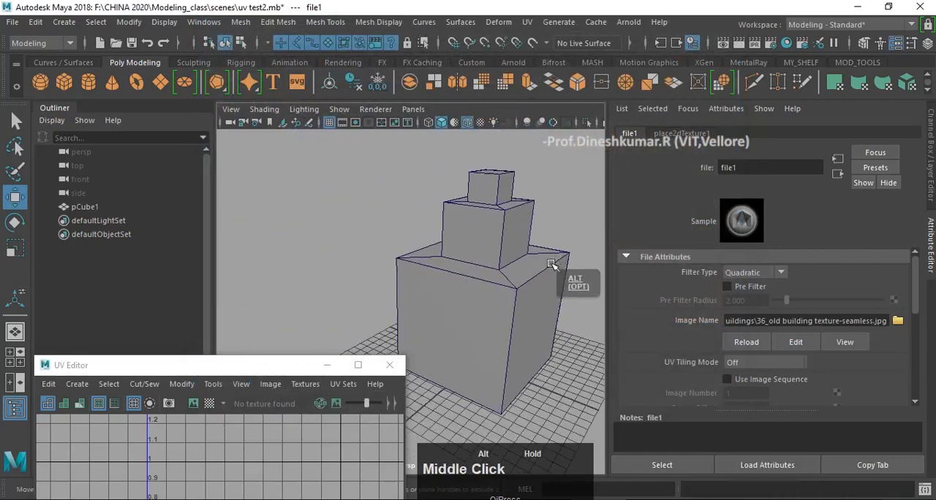
pyautogui.moveTo(546, 262)
pyautogui.keyDown('alt'); pyautogui.mouseDown()
pyautogui.moveTo(527, 239)
pyautogui.moveTo(539, 291)
pyautogui.moveTo(486, 283)
pyautogui.moveTo(545, 280)
pyautogui.moveTo(511, 270)
pyautogui.moveTo(614, 293)
pyautogui.moveTo(585, 270)
pyautogui.mouseUp(); pyautogui.keyUp('alt')
pyautogui.press('6')
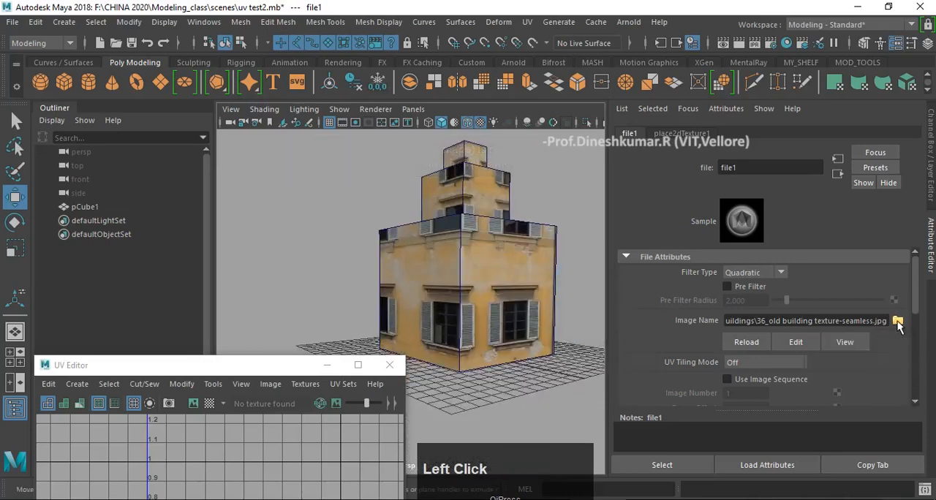
# - Replace the file texture's image with depositphotos_14690719-stock-photo-front-of-an-old-deserted.jpg
pyautogui.click(897, 322)
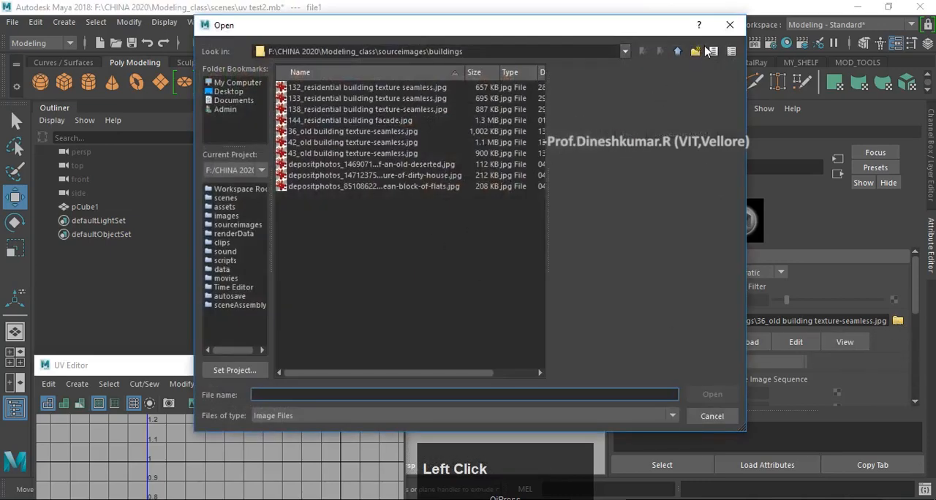
pyautogui.click(383, 165)
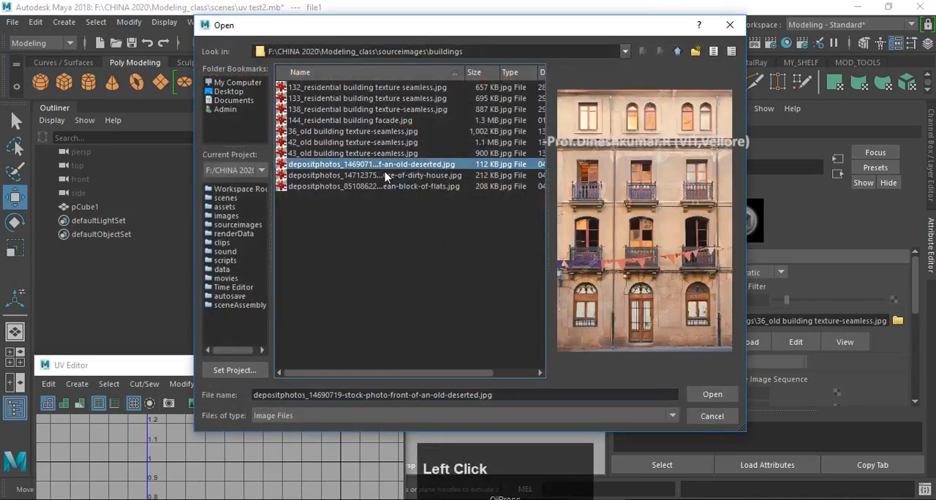
pyautogui.click(710, 395)
# - Select and frame the block, and examine how the deserted-building texture falls on its sides
pyautogui.scroll(-2, 515, 315)
pyautogui.scroll(3, 422, 292)
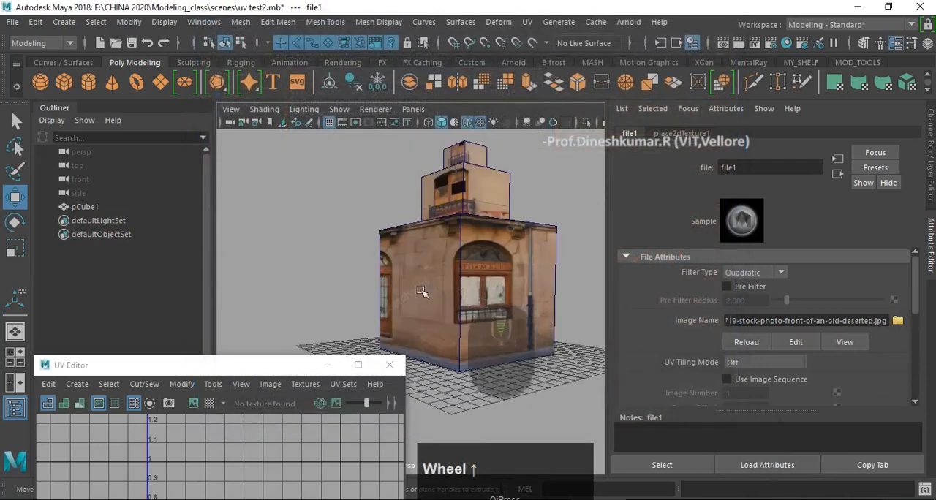
pyautogui.keyDown('alt'); pyautogui.moveTo(422, 292); pyautogui.dragTo(560, 302); pyautogui.keyUp('alt')
pyautogui.keyDown('alt'); pyautogui.moveTo(560, 302); pyautogui.dragTo(544, 296, button='middle'); pyautogui.keyUp('alt')
pyautogui.click(472, 282)
pyautogui.press('w')
pyautogui.press('f')
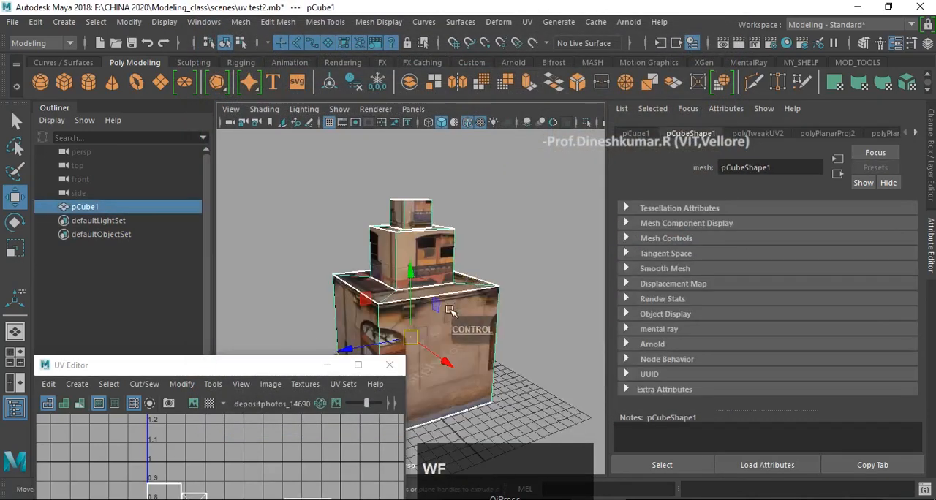
pyautogui.keyDown('alt'); pyautogui.moveTo(450, 311); pyautogui.dragTo(428, 306, button='middle'); pyautogui.keyUp('alt')
pyautogui.keyDown('alt'); pyautogui.moveTo(437, 339); pyautogui.dragTo(417, 318); pyautogui.keyUp('alt')
pyautogui.click(497, 373)
pyautogui.click(418, 319)
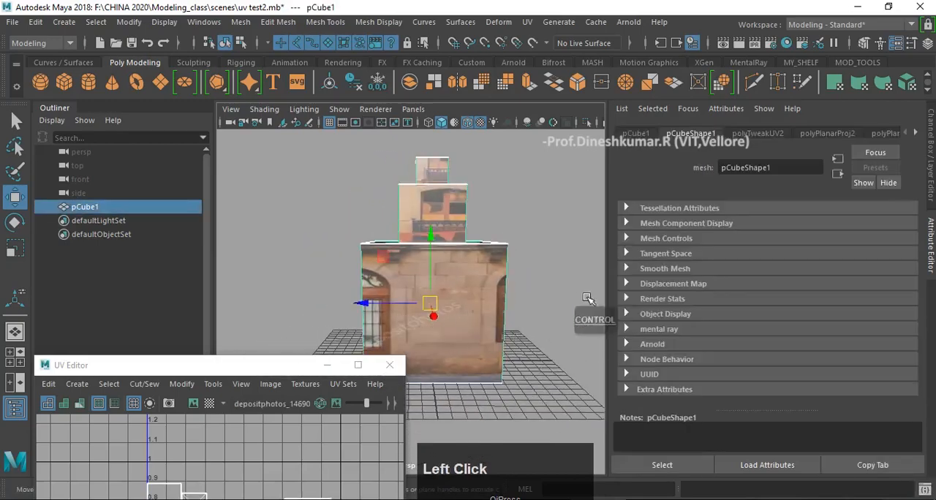
# - Reopen the Blinn's colour file texture, try 36_old building texture-seamless.jpg, and replace it with 132_residential building texture seamless.jpg
pyautogui.moveTo(469, 266); pyautogui.dragTo(473, 376, button='right')
pyautogui.moveTo(483, 435); pyautogui.dragTo(483, 438, button='right')
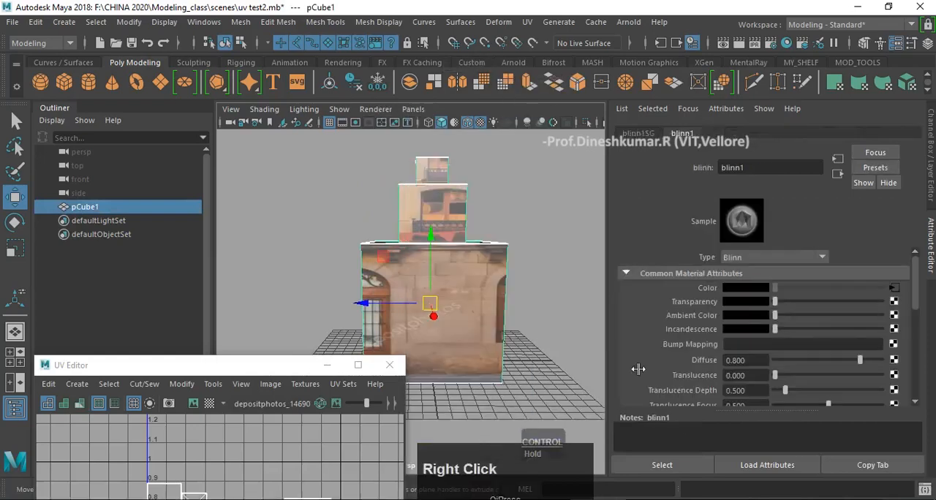
pyautogui.click(894, 286)
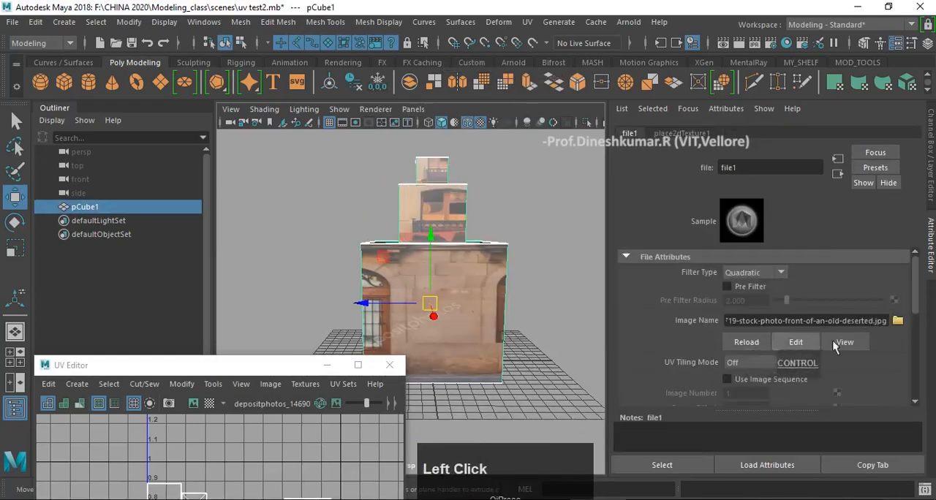
pyautogui.click(899, 322)
pyautogui.doubleClick(349, 135)
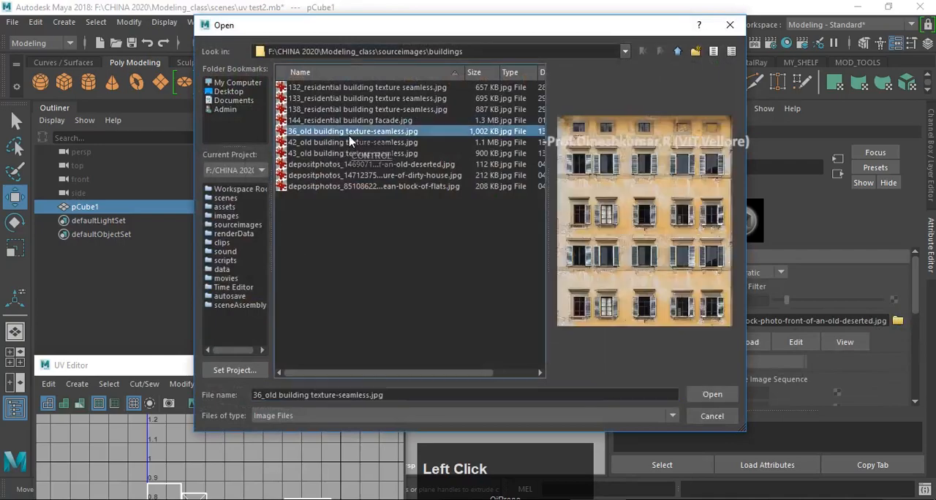
pyautogui.click(898, 323)
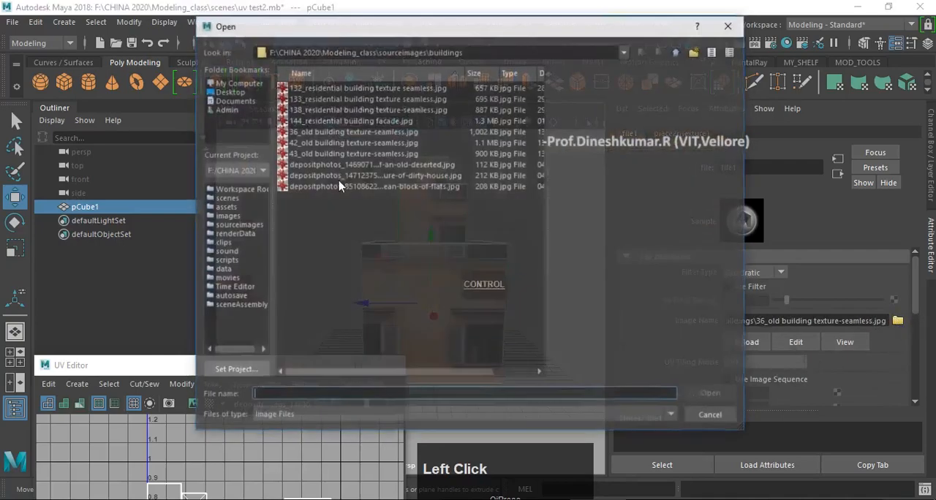
pyautogui.doubleClick(381, 90)
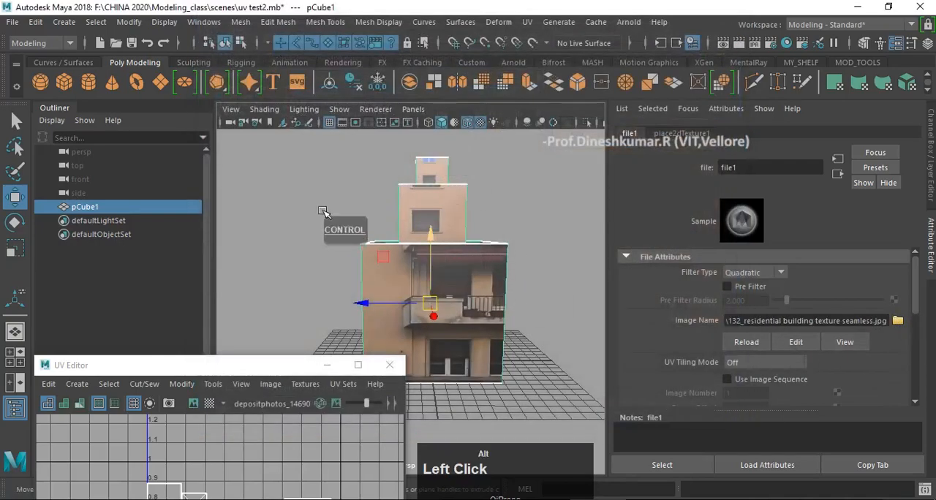
# - Examine how the residential building texture falls on the block's sides, ledges and upper tiers
pyautogui.keyDown('alt'); pyautogui.moveTo(324, 212); pyautogui.dragTo(453, 259); pyautogui.keyUp('alt')
pyautogui.keyDown('alt'); pyautogui.moveTo(453, 258); pyautogui.dragTo(497, 211, button='middle'); pyautogui.keyUp('alt')
pyautogui.keyDown('alt'); pyautogui.moveTo(497, 211); pyautogui.dragTo(478, 215); pyautogui.keyUp('alt')
pyautogui.keyDown('alt'); pyautogui.moveTo(478, 215); pyautogui.dragTo(516, 266, button='right'); pyautogui.keyUp('alt')
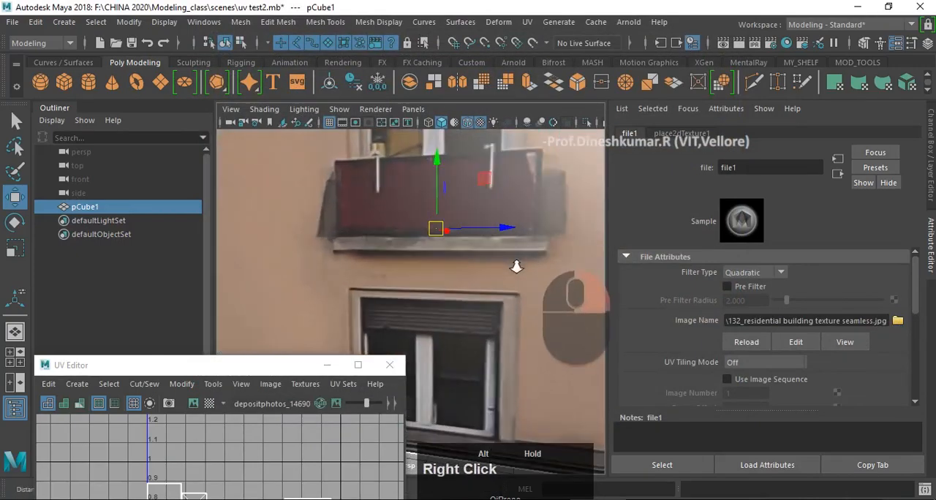
pyautogui.keyDown('alt'); pyautogui.moveTo(517, 266); pyautogui.dragTo(516, 353, button='middle'); pyautogui.keyUp('alt')
pyautogui.keyDown('alt'); pyautogui.moveTo(516, 353); pyautogui.dragTo(512, 339); pyautogui.keyUp('alt')
pyautogui.keyDown('alt'); pyautogui.moveTo(512, 338); pyautogui.dragTo(440, 263, button='right'); pyautogui.keyUp('alt')
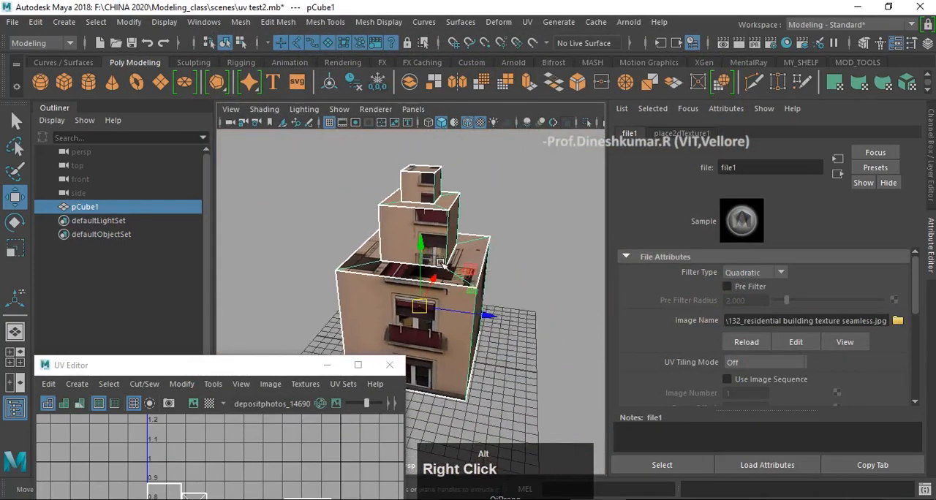
pyautogui.keyDown('alt'); pyautogui.moveTo(440, 262); pyautogui.dragTo(410, 314); pyautogui.keyUp('alt')
# - Move the UV Editor clear of the model, select all the block's UVs and scale them up uniformly to repeat the texture
pyautogui.moveTo(257, 366); pyautogui.dragTo(737, 134)
pyautogui.keyDown('alt'); pyautogui.moveTo(414, 266); pyautogui.dragTo(383, 266, button='middle'); pyautogui.keyUp('alt')
pyautogui.keyDown('alt'); pyautogui.moveTo(384, 266); pyautogui.dragTo(332, 258); pyautogui.keyUp('alt')
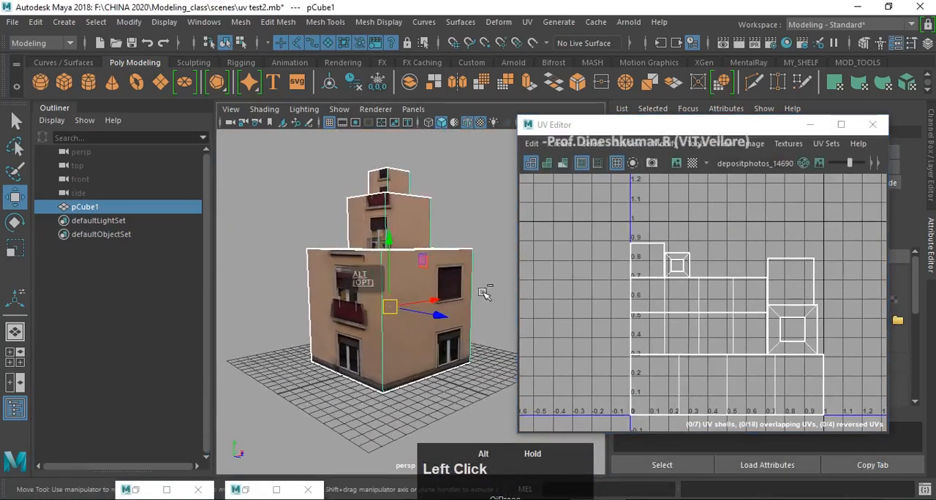
pyautogui.scroll(-3, 614, 234)
pyautogui.moveTo(665, 265); pyautogui.dragTo(727, 266, button='right')
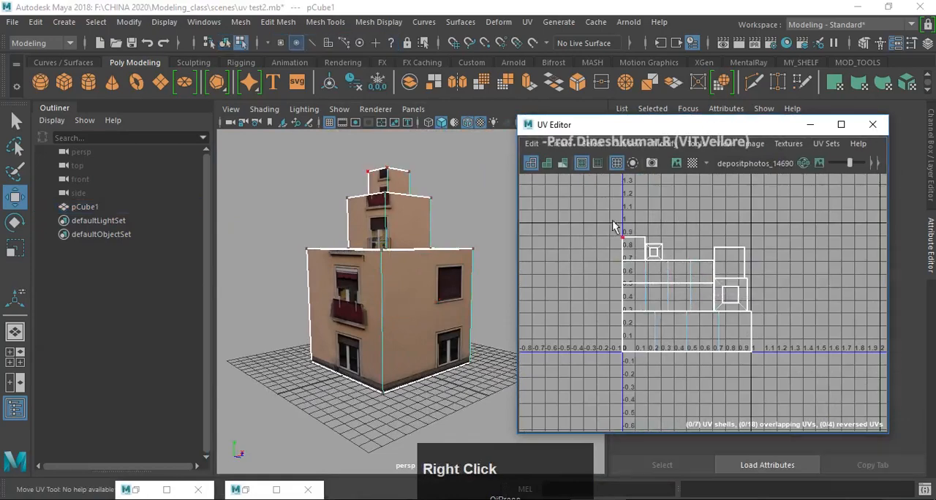
pyautogui.moveTo(613, 221); pyautogui.dragTo(781, 376)
pyautogui.scroll(-4, 729, 293)
pyautogui.keyDown('alt'); pyautogui.moveTo(734, 276); pyautogui.dragTo(702, 305, button='middle'); pyautogui.keyUp('alt')
pyautogui.scroll(-2, 718, 291)
pyautogui.press('r')
pyautogui.moveTo(674, 330); pyautogui.dragTo(819, 360)
# - Try stretching all the selected UVs horizontally, check the windows on the facades, and undo the stretch
pyautogui.keyDown('alt'); pyautogui.scroll(8, 492, 319); pyautogui.keyUp('alt')
pyautogui.keyDown('alt'); pyautogui.moveTo(400, 330); pyautogui.dragTo(501, 334); pyautogui.keyUp('alt')
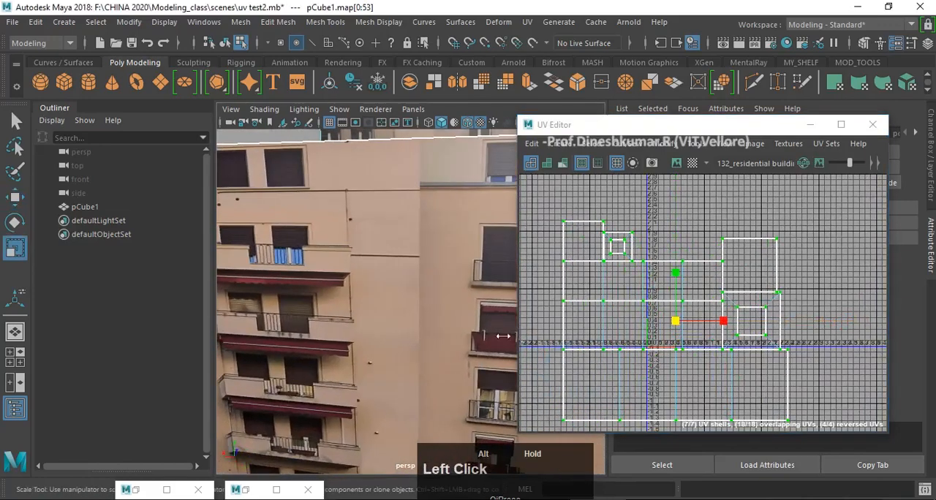
pyautogui.keyDown('alt'); pyautogui.scroll(-6, 468, 329); pyautogui.keyUp('alt')
pyautogui.keyDown('alt'); pyautogui.moveTo(468, 329); pyautogui.dragTo(419, 313, button='middle'); pyautogui.keyUp('alt')
pyautogui.keyDown('alt'); pyautogui.moveTo(419, 313); pyautogui.dragTo(412, 305); pyautogui.keyUp('alt')
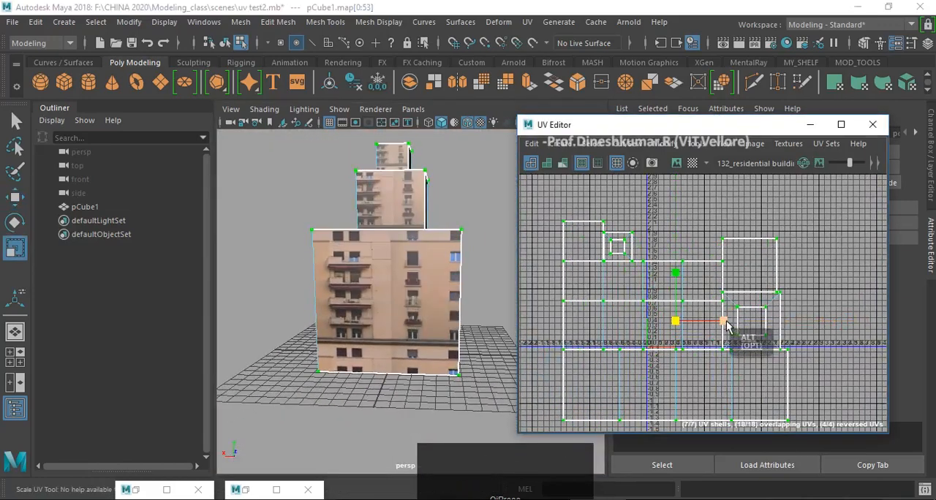
pyautogui.moveTo(726, 327); pyautogui.dragTo(751, 323)
pyautogui.keyDown('alt'); pyautogui.moveTo(414, 315); pyautogui.dragTo(395, 351); pyautogui.keyUp('alt')
pyautogui.keyDown('alt'); pyautogui.scroll(8, 395, 351); pyautogui.keyUp('alt')
pyautogui.keyDown('alt'); pyautogui.moveTo(375, 311); pyautogui.dragTo(403, 375, button='middle'); pyautogui.keyUp('alt')
pyautogui.keyDown('alt'); pyautogui.moveTo(403, 376); pyautogui.dragTo(378, 284); pyautogui.keyUp('alt')
pyautogui.keyDown('alt'); pyautogui.moveTo(378, 285); pyautogui.dragTo(322, 218, button='right'); pyautogui.keyUp('alt')
pyautogui.keyDown('alt'); pyautogui.moveTo(321, 218); pyautogui.dragTo(329, 239, button='middle'); pyautogui.keyUp('alt')
pyautogui.keyDown('alt'); pyautogui.moveTo(329, 239); pyautogui.dragTo(310, 252); pyautogui.keyUp('alt')
pyautogui.keyDown('alt'); pyautogui.scroll(-3, 597, 293); pyautogui.keyUp('alt')
pyautogui.keyDown('alt'); pyautogui.moveTo(594, 291); pyautogui.dragTo(596, 280, button='middle'); pyautogui.keyUp('alt')
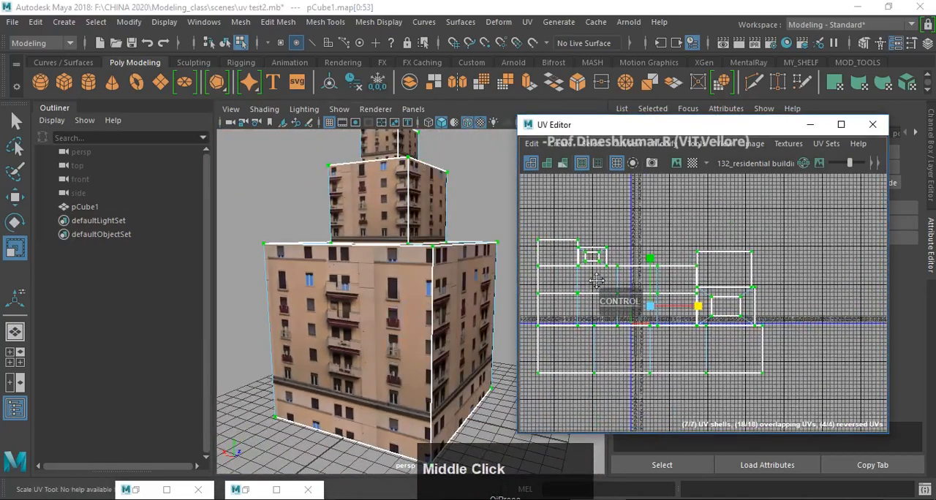
pyautogui.hotkey('ctrl', 'z')
# - Check the repeated window texture over the whole block and close the UV Editor
pyautogui.scroll(-2, 603, 280)
pyautogui.keyDown('alt'); pyautogui.moveTo(458, 307); pyautogui.dragTo(446, 323); pyautogui.keyUp('alt')
pyautogui.keyDown('alt'); pyautogui.moveTo(445, 322); pyautogui.dragTo(441, 344, button='middle'); pyautogui.keyUp('alt')
pyautogui.keyDown('alt'); pyautogui.moveTo(441, 344); pyautogui.dragTo(425, 339, button='right'); pyautogui.keyUp('alt')
pyautogui.keyDown('alt'); pyautogui.moveTo(424, 338); pyautogui.dragTo(407, 354); pyautogui.keyUp('alt')
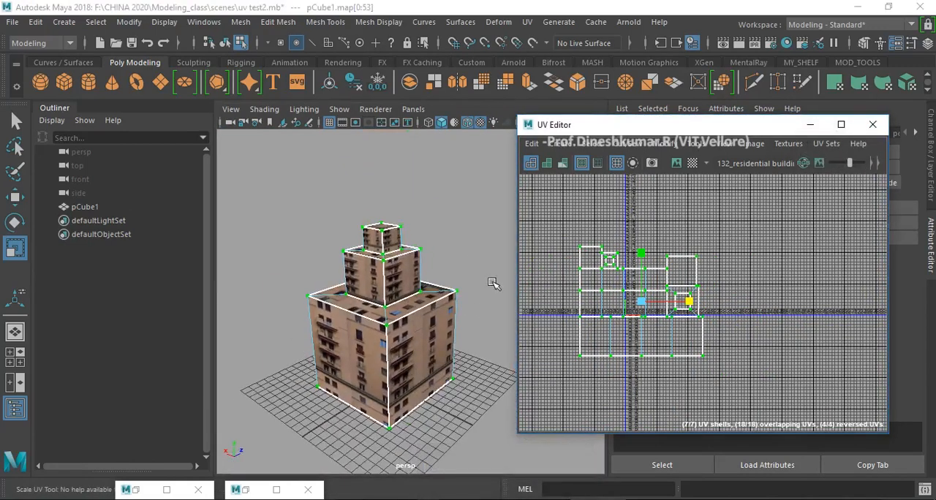
pyautogui.keyDown('alt'); pyautogui.moveTo(481, 322); pyautogui.dragTo(511, 317, button='middle'); pyautogui.keyUp('alt')
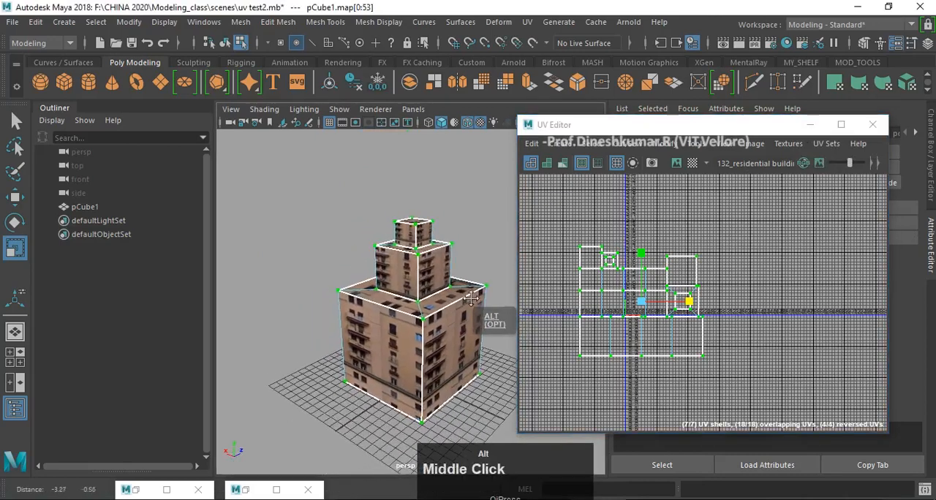
pyautogui.click(873, 125)
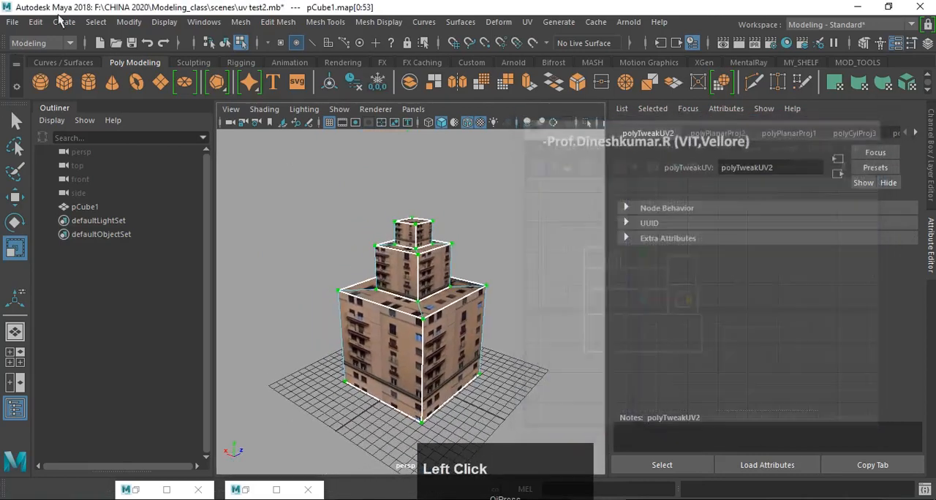
# - Start a new, empty scene and show the Channel Box
pyautogui.click(103, 43)
pyautogui.click(468, 260)
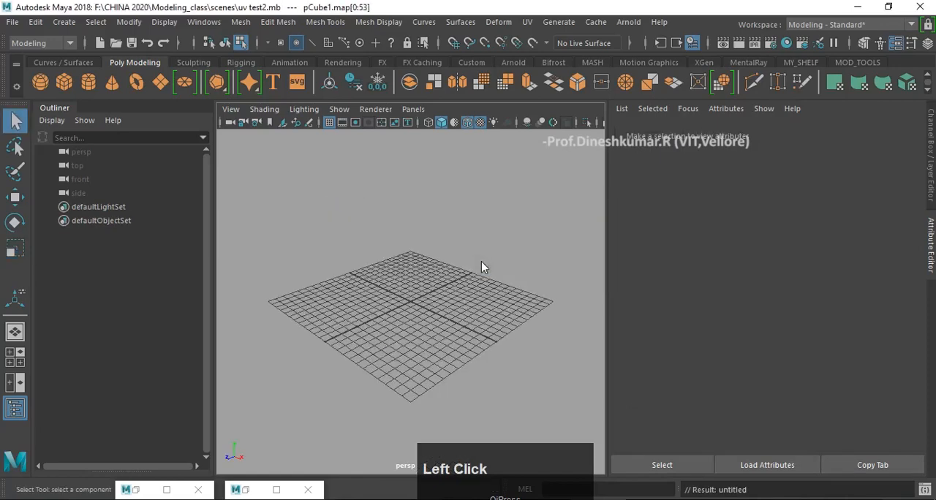
pyautogui.keyDown('alt'); pyautogui.moveTo(457, 315); pyautogui.dragTo(496, 276); pyautogui.keyUp('alt')
pyautogui.click(927, 44)
pyautogui.press('w')
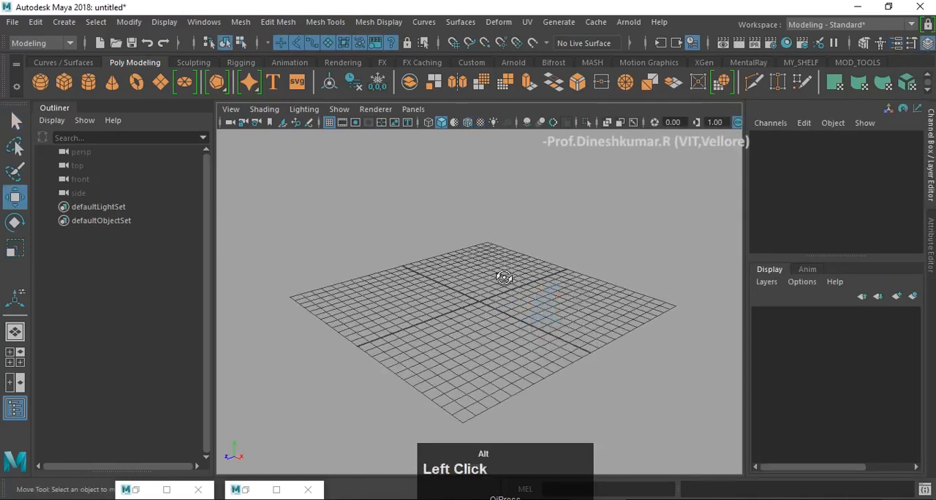
pyautogui.keyDown('alt'); pyautogui.moveTo(494, 276); pyautogui.dragTo(489, 305, button='middle'); pyautogui.keyUp('alt')
pyautogui.keyDown('alt'); pyautogui.moveTo(489, 306); pyautogui.dragTo(492, 293); pyautogui.keyUp('alt')
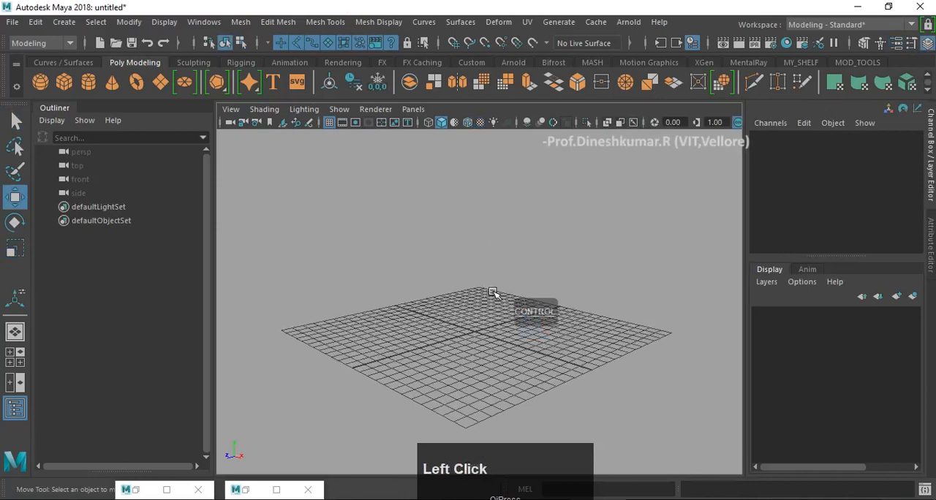
# - Create a polygon cube at the origin, scale it uniformly to about 7.2 and raise it to about 3.6 in Y
pyautogui.press('F9')
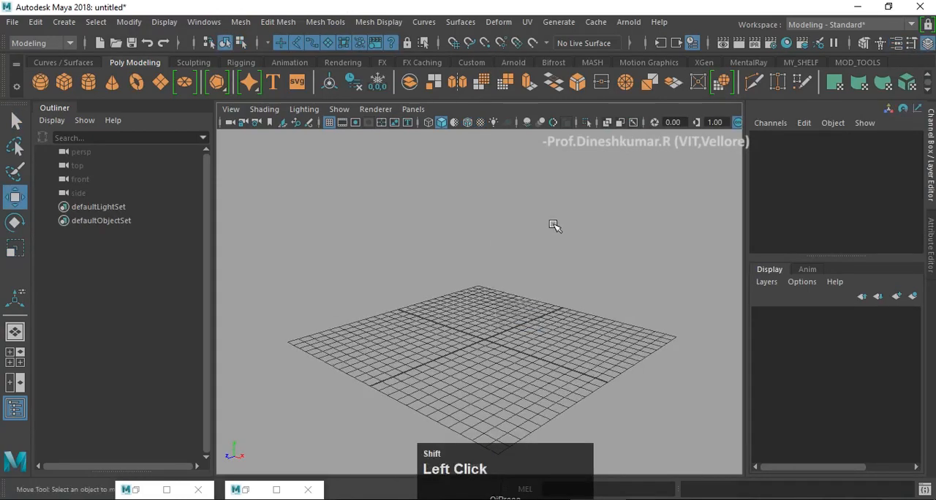
pyautogui.keyDown('shift'); pyautogui.moveTo(555, 226); pyautogui.dragTo(536, 268, button='right'); pyautogui.keyUp('shift')
pyautogui.press('r')
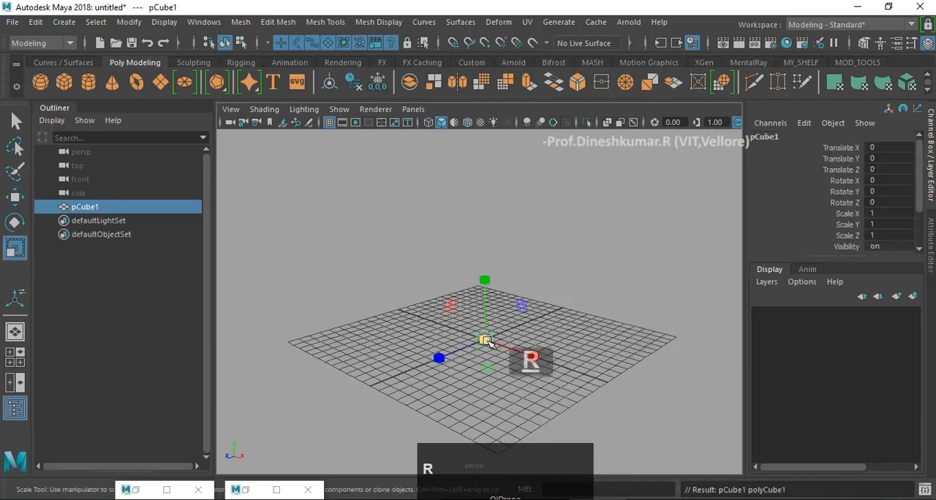
pyautogui.moveTo(486, 339); pyautogui.dragTo(548, 334)
pyautogui.press('w')
pyautogui.moveTo(483, 276); pyautogui.dragTo(484, 245)
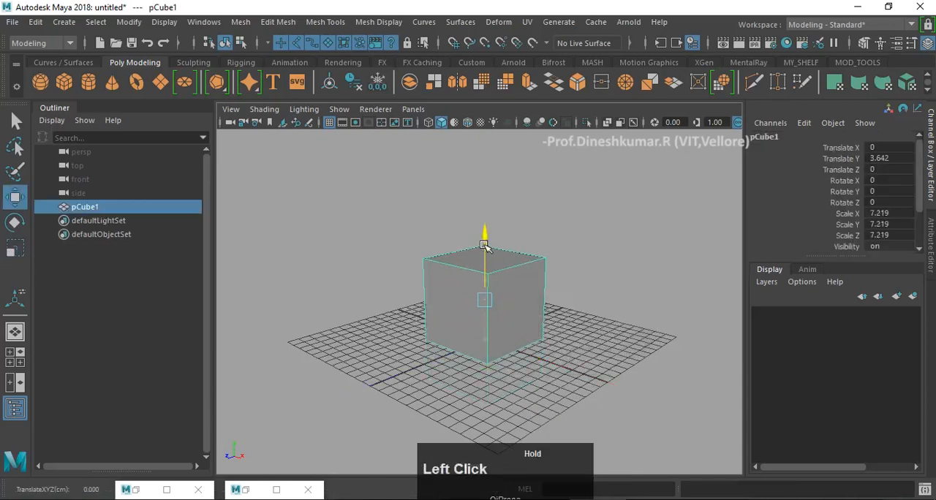
# - Turn on wireframe-on-shaded display and bring the cube closer into view
pyautogui.click(468, 122)
pyautogui.click(553, 199)
pyautogui.click(512, 300)
pyautogui.press('r')
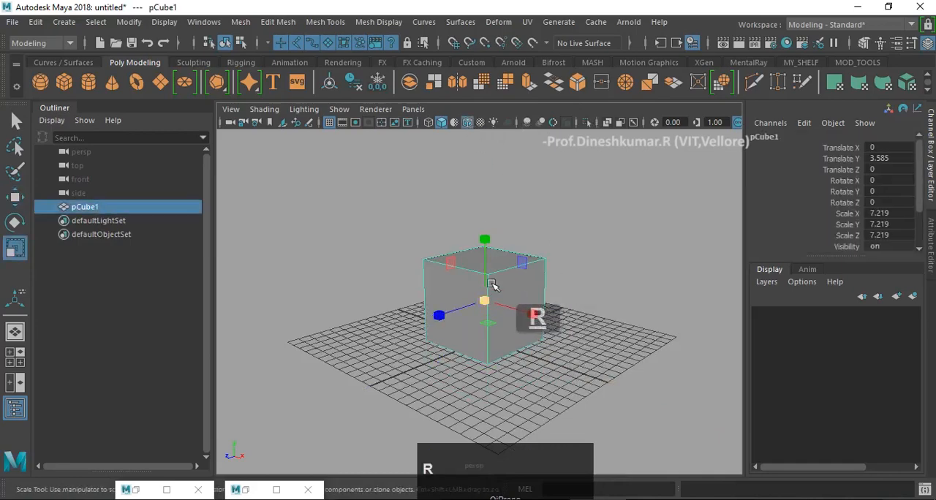
pyautogui.keyDown('alt'); pyautogui.moveTo(493, 265); pyautogui.dragTo(495, 278); pyautogui.keyUp('alt')
pyautogui.scroll(5, 489, 278)
# - Select the cube's top face, extrude it and scale the new face inward to about 0.6
pyautogui.press('w')
pyautogui.moveTo(523, 217); pyautogui.dragTo(520, 245, button='right')
pyautogui.click(531, 215)
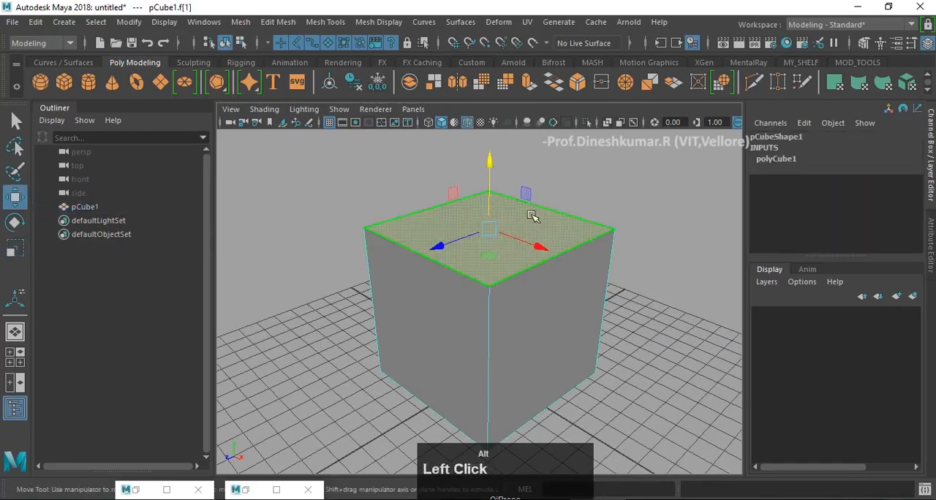
pyautogui.keyDown('alt'); pyautogui.moveTo(532, 216); pyautogui.dragTo(528, 263, button='middle'); pyautogui.keyUp('alt')
pyautogui.keyDown('alt'); pyautogui.moveTo(528, 262); pyautogui.dragTo(552, 281); pyautogui.keyUp('alt')
pyautogui.keyDown('shift'); pyautogui.moveTo(558, 300); pyautogui.dragTo(545, 245, button='right'); pyautogui.keyUp('shift')
pyautogui.click(498, 259)
pyautogui.keyDown('ctrl'); pyautogui.moveTo(495, 316); pyautogui.dragTo(484, 320); pyautogui.keyUp('ctrl')
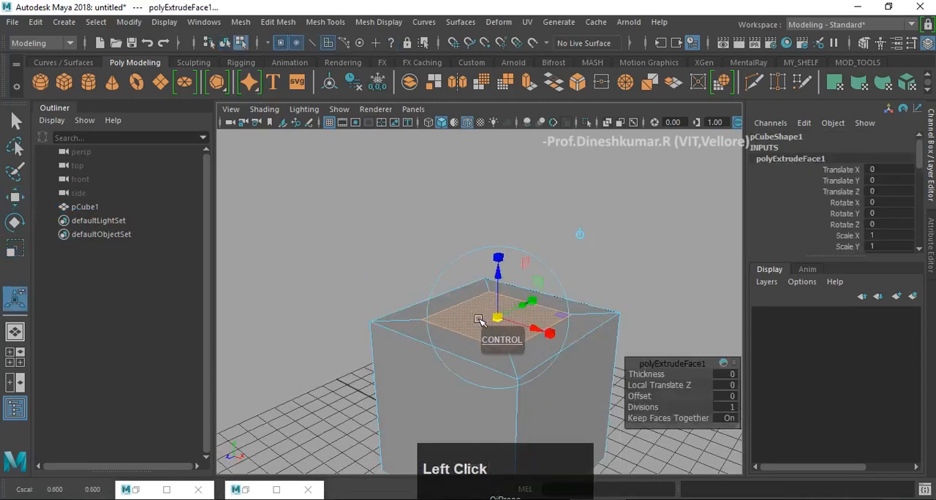
# - Extrude the inset top face upward by about 3.7 units to form the middle tier
pyautogui.moveTo(500, 276); pyautogui.dragTo(461, 182)
pyautogui.keyDown('alt'); pyautogui.moveTo(447, 203); pyautogui.dragTo(436, 242, button='middle'); pyautogui.keyUp('alt')
pyautogui.moveTo(399, 255)
pyautogui.keyDown('alt'); pyautogui.mouseDown()
pyautogui.moveTo(414, 261)
pyautogui.moveTo(405, 261)
pyautogui.mouseUp(); pyautogui.keyUp('alt')
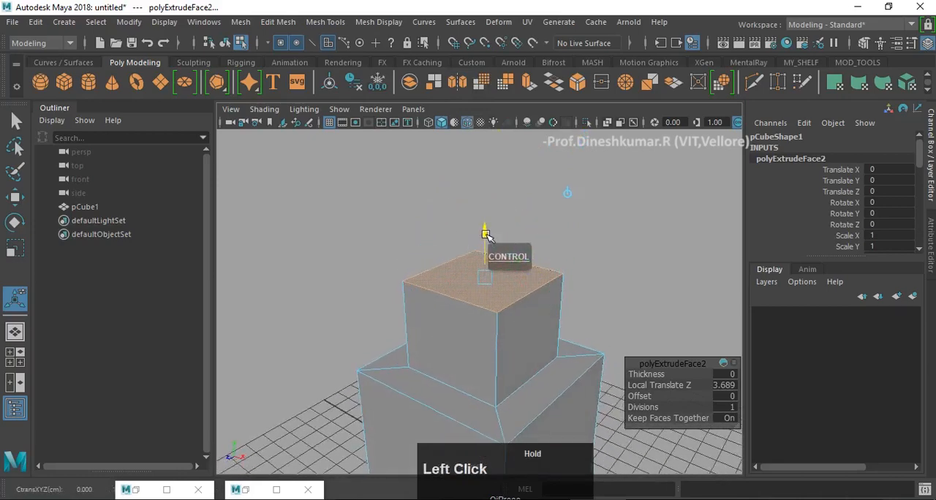
# - Extrude the middle tier's top face inward, and extrude that smaller face upward to form the top tier
pyautogui.press('g')
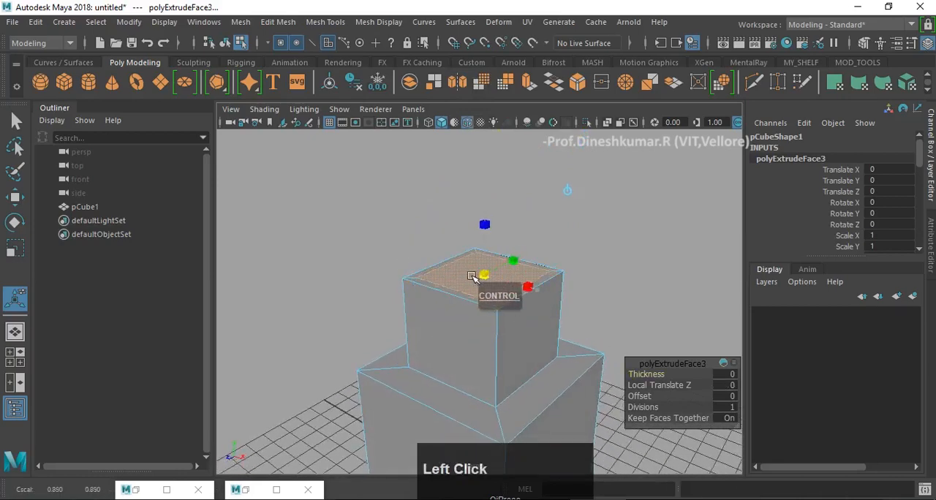
pyautogui.press('g')
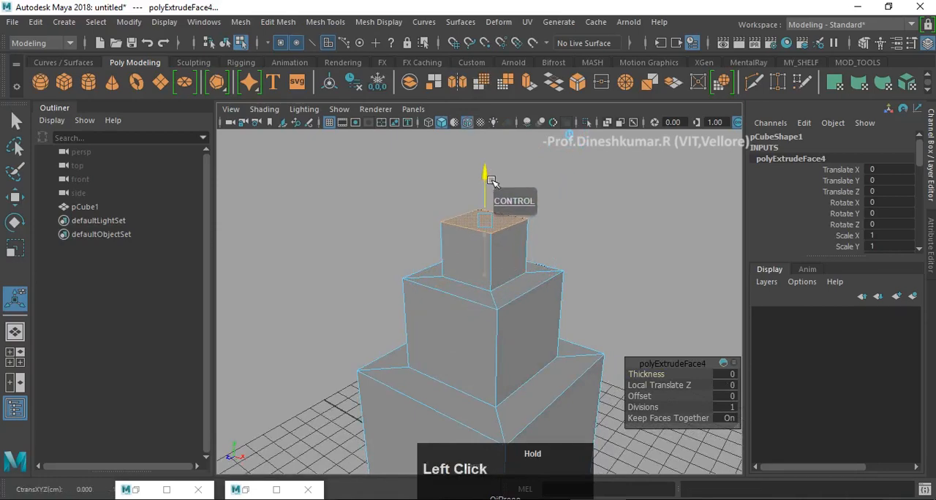
pyautogui.moveTo(491, 181); pyautogui.dragTo(492, 181)
pyautogui.keyDown('alt'); pyautogui.moveTo(445, 336); pyautogui.dragTo(417, 255, button='middle'); pyautogui.keyUp('alt')
pyautogui.keyDown('alt'); pyautogui.moveTo(418, 264); pyautogui.dragTo(453, 263); pyautogui.keyUp('alt')
# - Leave the extrusion, return to object selection and select the whole three-tiered block
pyautogui.press('w')
pyautogui.scroll(-4, 470, 267)
pyautogui.moveTo(455, 262); pyautogui.dragTo(583, 220, button='right')
pyautogui.click(551, 271)
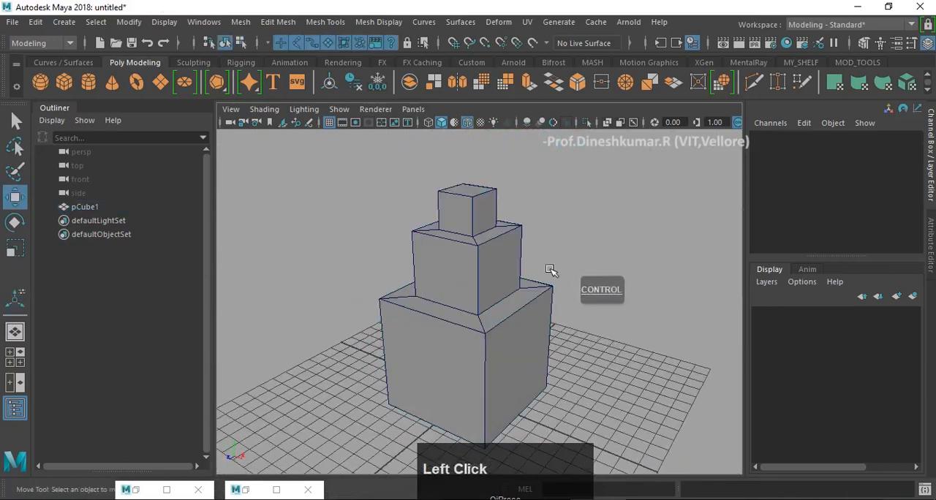
pyautogui.keyDown('alt'); pyautogui.moveTo(551, 270); pyautogui.dragTo(502, 234, button='middle'); pyautogui.keyUp('alt')
pyautogui.click(463, 236)
pyautogui.keyDown('alt'); pyautogui.moveTo(521, 344); pyautogui.dragTo(428, 329); pyautogui.keyUp('alt')
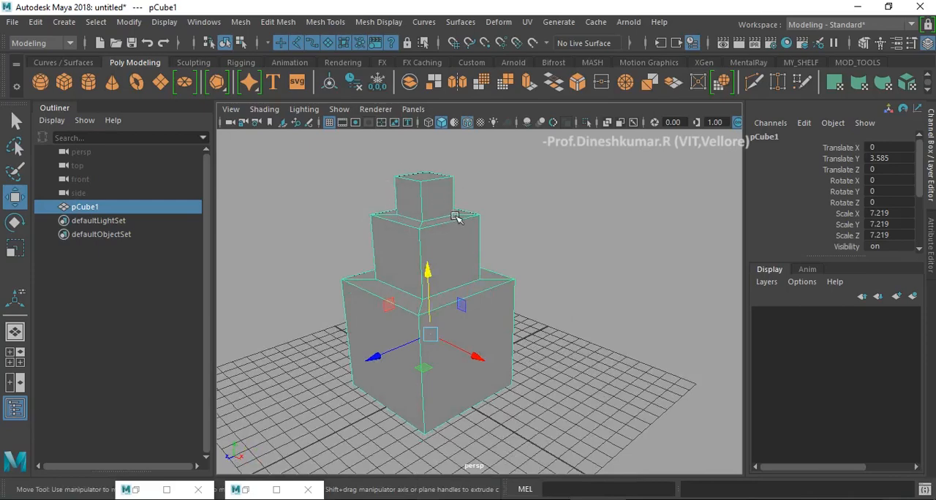
pyautogui.keyDown('alt'); pyautogui.moveTo(441, 293); pyautogui.dragTo(478, 307); pyautogui.keyUp('alt')
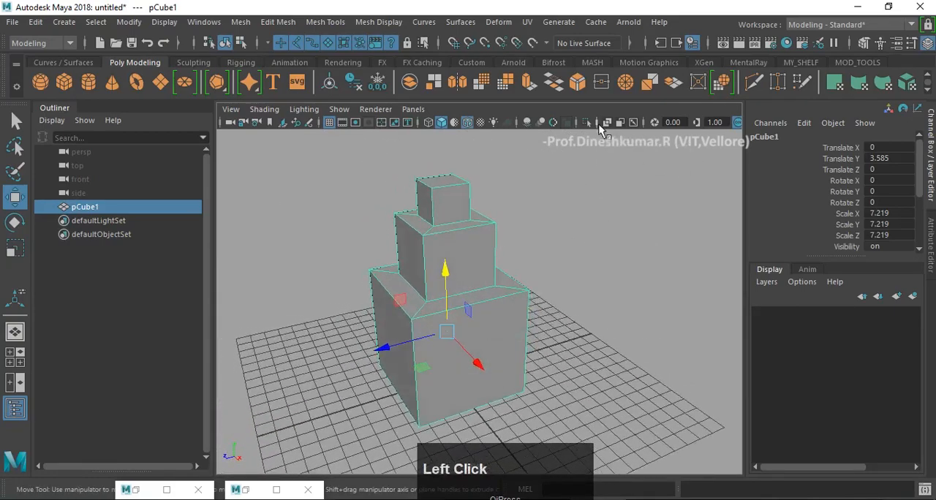
pyautogui.click(529, 24)
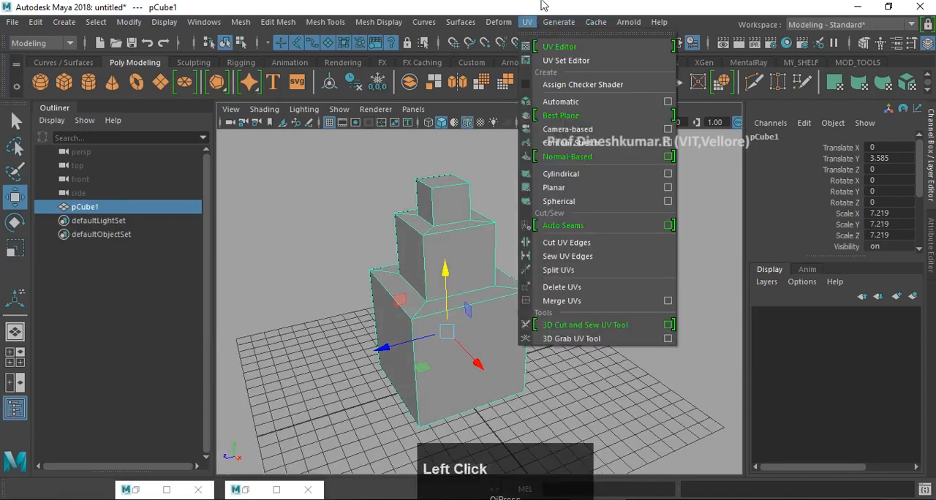
pyautogui.click(542, 3)
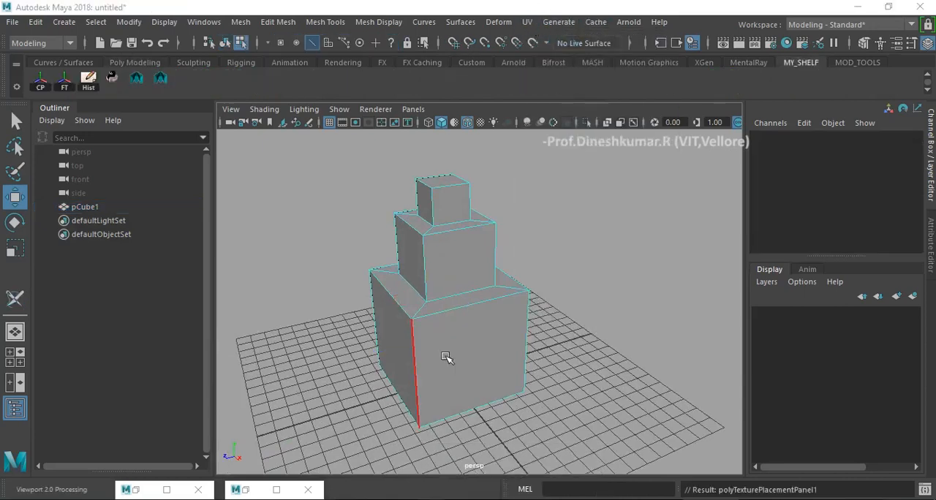
pyautogui.keyDown('alt'); pyautogui.moveTo(442, 347); pyautogui.dragTo(437, 268); pyautogui.keyUp('alt')
pyautogui.press('w')
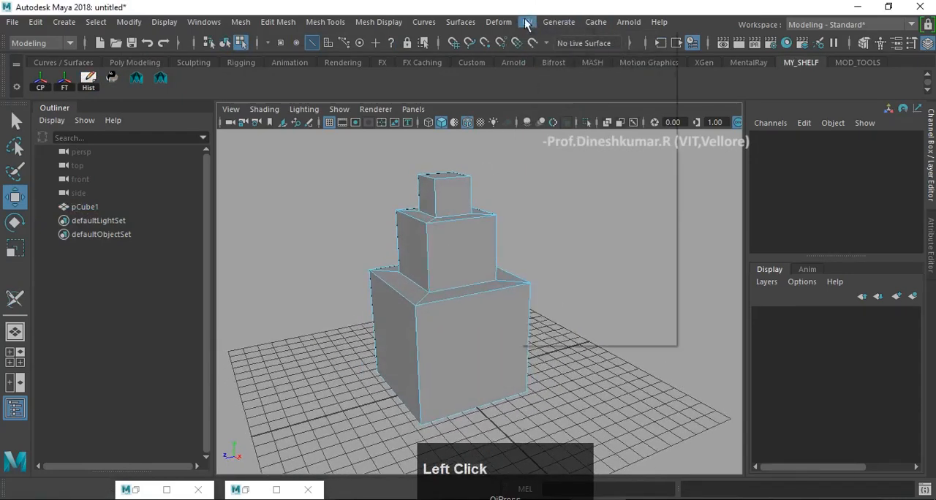
pyautogui.click(526, 22)
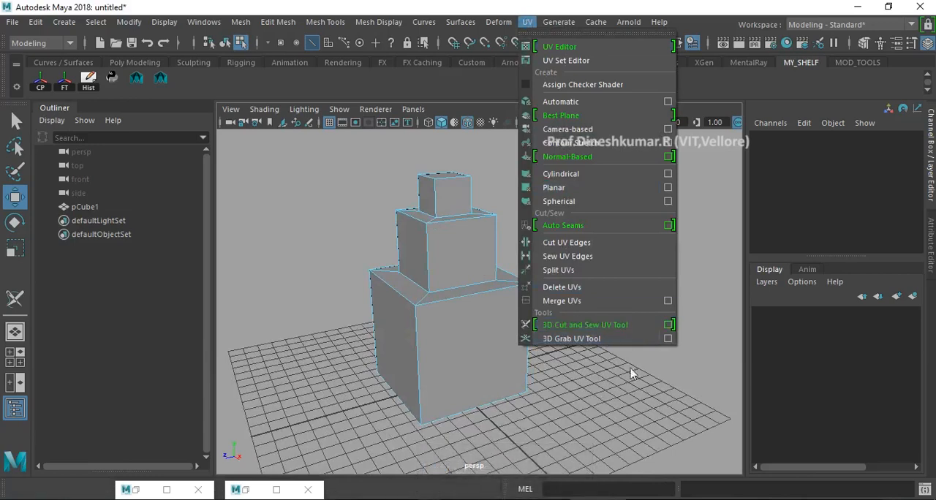
pyautogui.click(638, 328)
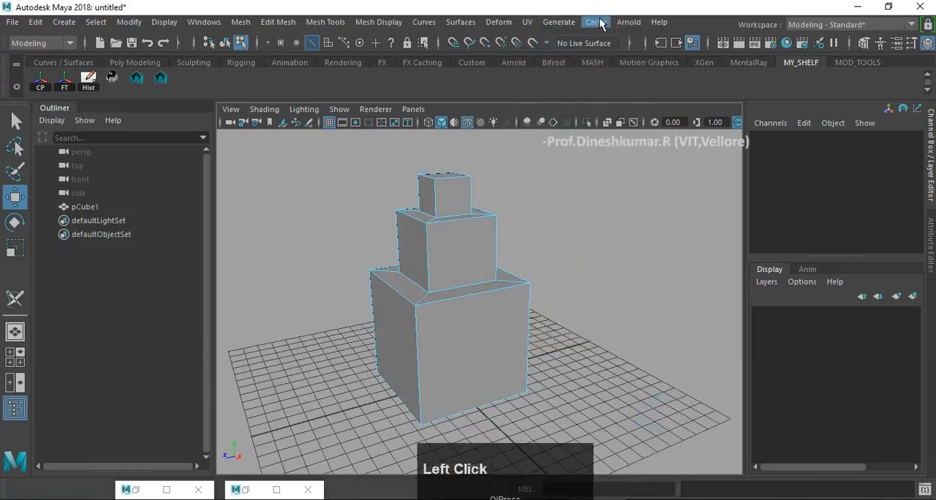
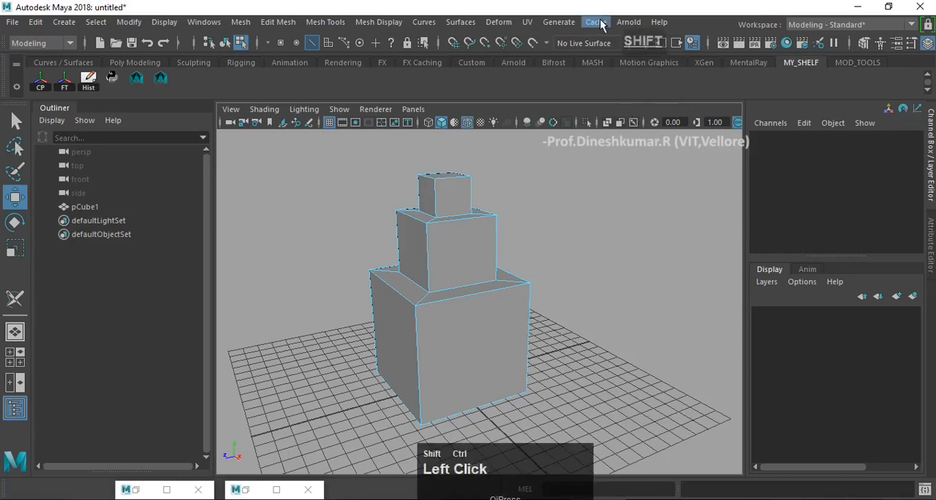
pyautogui.click(527, 23)
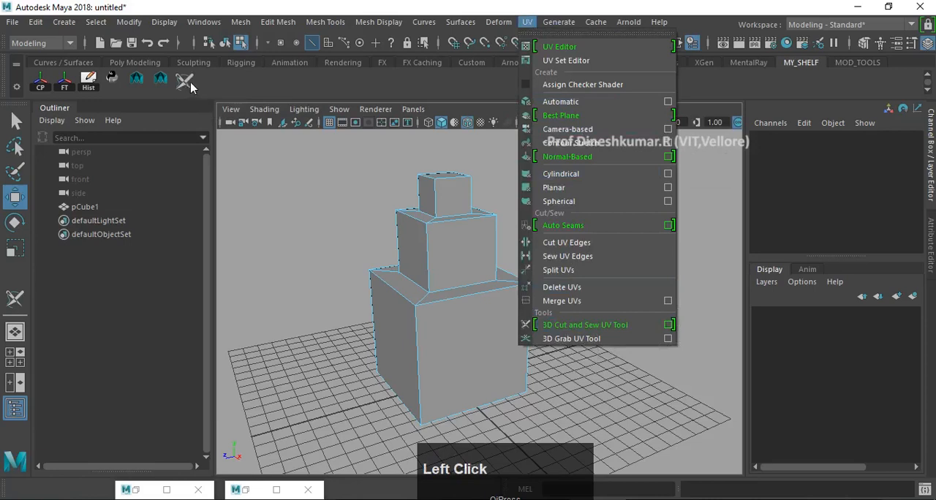
pyautogui.click(236, 81)
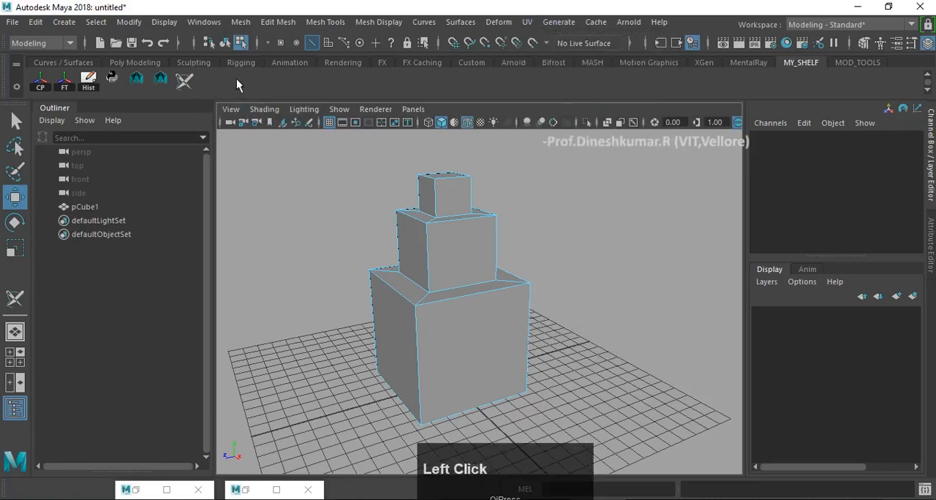
pyautogui.rightClick(188, 85)
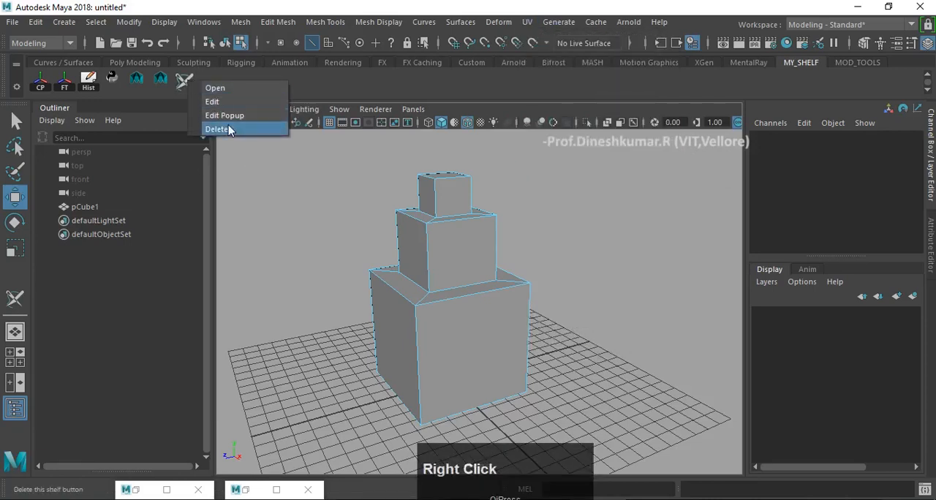
pyautogui.click(228, 129)
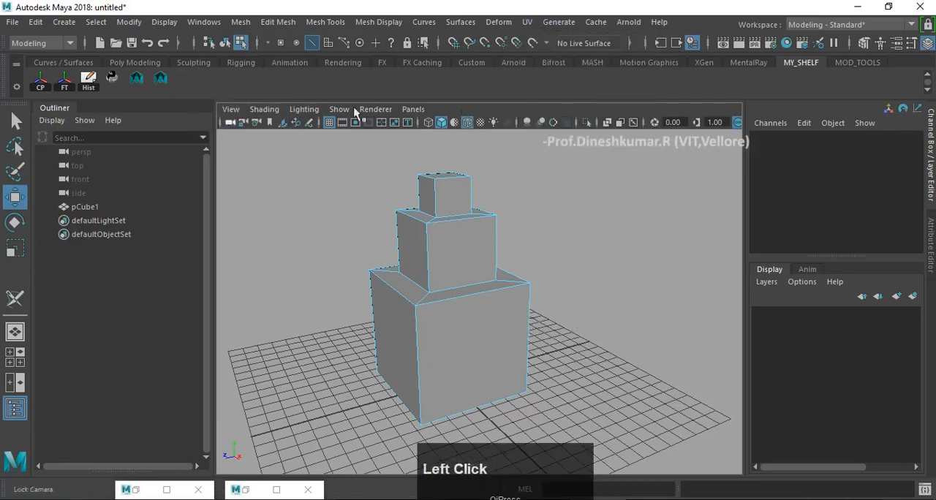
# - Add a shortcut for the 3D Cut and Sew UV Tool to the MY_SHELF shelf
pyautogui.click(528, 23)
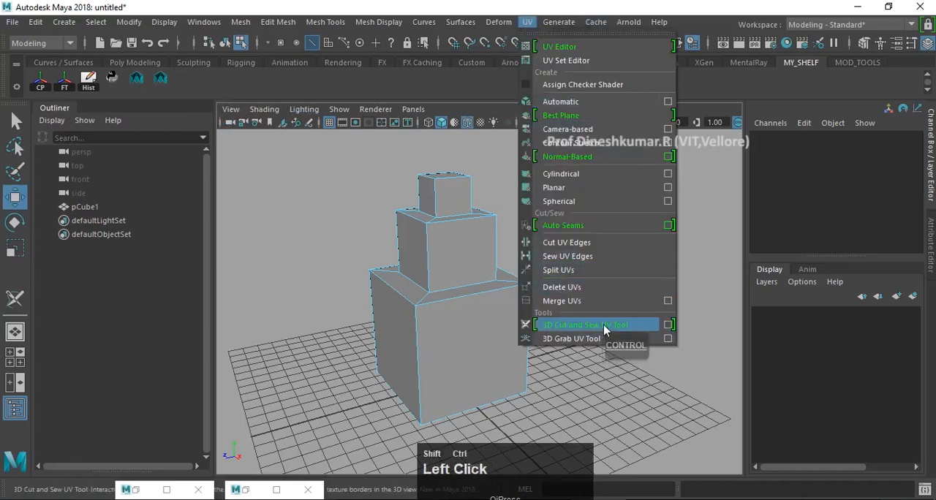
pyautogui.click(324, 176)
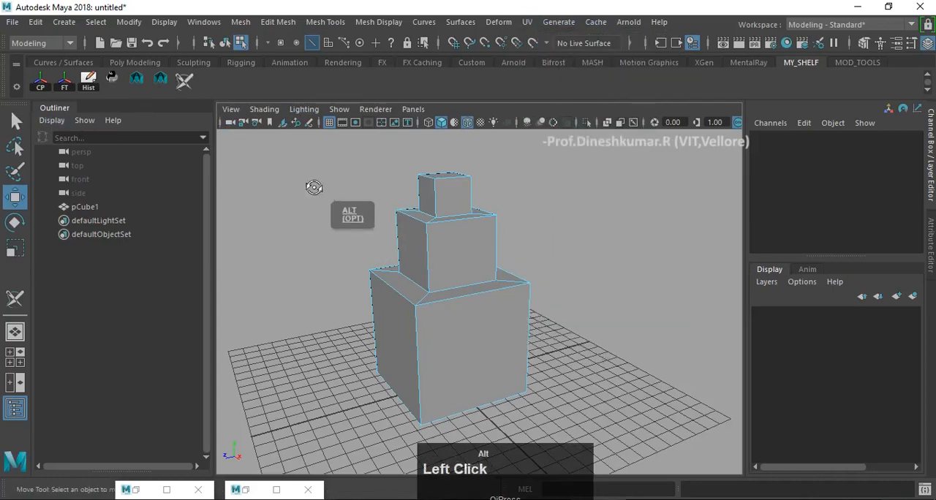
pyautogui.keyDown('alt'); pyautogui.moveTo(314, 188); pyautogui.dragTo(368, 213); pyautogui.keyUp('alt')
pyautogui.keyDown('alt'); pyautogui.moveTo(365, 211); pyautogui.dragTo(328, 201, button='middle'); pyautogui.keyUp('alt')
pyautogui.keyDown('alt'); pyautogui.moveTo(336, 207); pyautogui.dragTo(330, 204); pyautogui.keyUp('alt')
pyautogui.press('w')
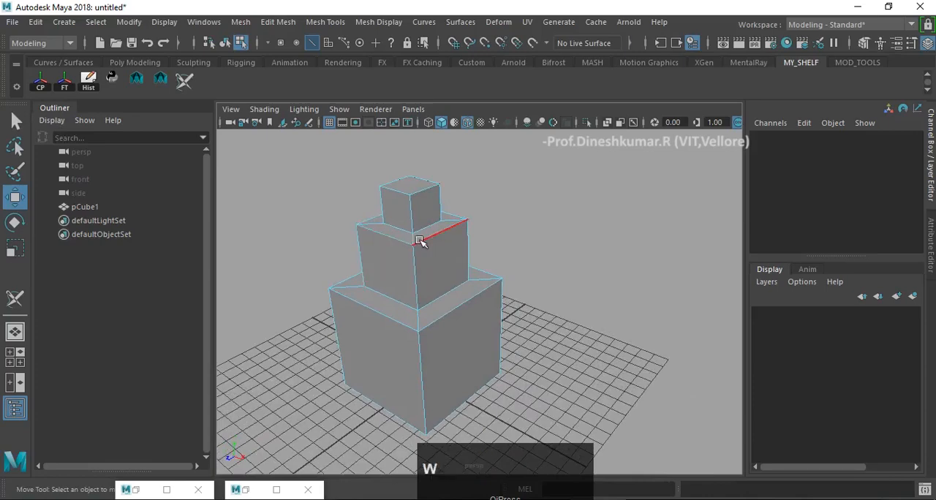
# - Return to object selection, select the three-tiered block and activate the 3D Cut and Sew UV Tool on it
pyautogui.moveTo(420, 215); pyautogui.dragTo(488, 87, button='right')
pyautogui.click(534, 224)
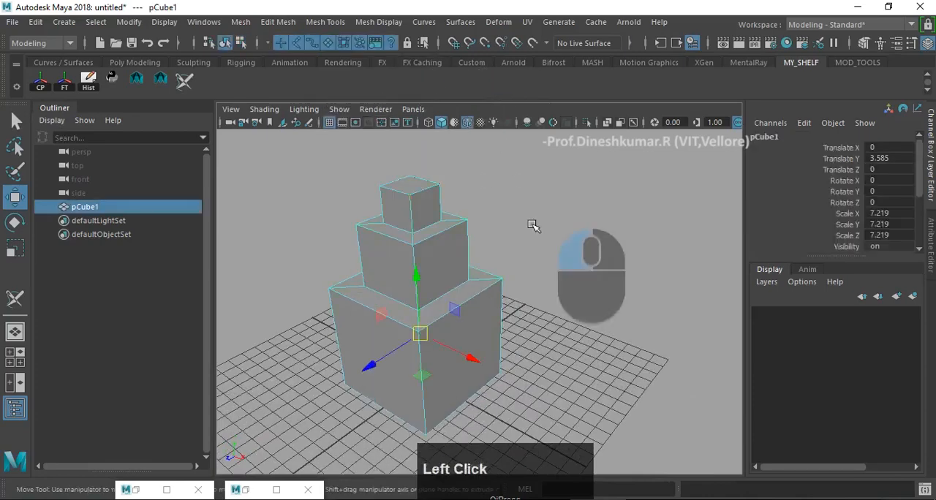
pyautogui.moveTo(375, 234)
pyautogui.keyDown('alt'); pyautogui.mouseDown()
pyautogui.moveTo(356, 250)
pyautogui.moveTo(365, 238)
pyautogui.mouseUp(); pyautogui.keyUp('alt')
pyautogui.click(449, 257)
pyautogui.keyDown('alt'); pyautogui.moveTo(438, 249); pyautogui.dragTo(411, 248, button='middle'); pyautogui.keyUp('alt')
pyautogui.moveTo(408, 250)
pyautogui.keyDown('alt'); pyautogui.mouseDown()
pyautogui.moveTo(395, 249)
pyautogui.moveTo(411, 252)
pyautogui.mouseUp(); pyautogui.keyUp('alt')
pyautogui.keyDown('alt'); pyautogui.moveTo(411, 252); pyautogui.dragTo(420, 257, button='middle'); pyautogui.keyUp('alt')
pyautogui.keyDown('alt'); pyautogui.moveTo(420, 257); pyautogui.dragTo(364, 233); pyautogui.keyUp('alt')
pyautogui.keyDown('alt'); pyautogui.moveTo(364, 230); pyautogui.dragTo(392, 229, button='middle'); pyautogui.keyUp('alt')
pyautogui.moveTo(393, 230)
pyautogui.keyDown('alt'); pyautogui.mouseDown()
pyautogui.moveTo(429, 204)
pyautogui.moveTo(387, 217)
pyautogui.mouseUp(); pyautogui.keyUp('alt')
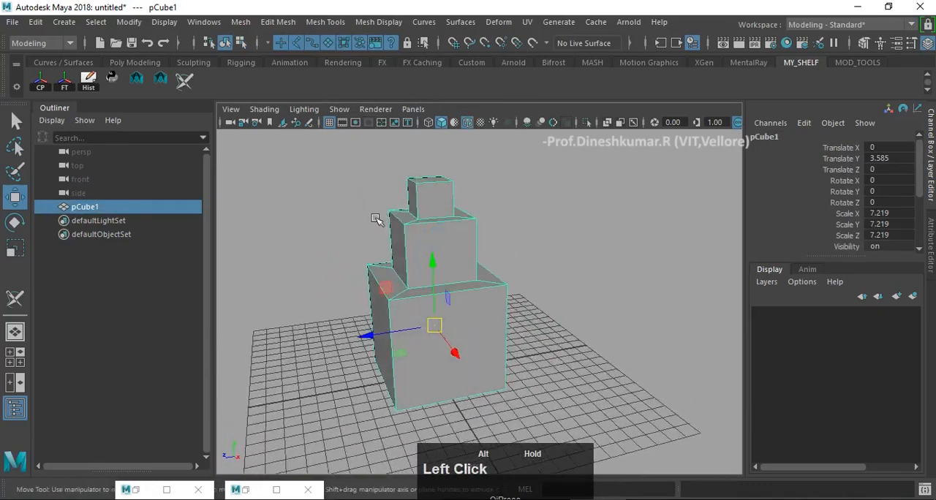
pyautogui.keyDown('alt'); pyautogui.moveTo(387, 218); pyautogui.dragTo(399, 185, button='middle'); pyautogui.keyUp('alt')
pyautogui.keyDown('alt'); pyautogui.moveTo(399, 186); pyautogui.dragTo(421, 179); pyautogui.keyUp('alt')
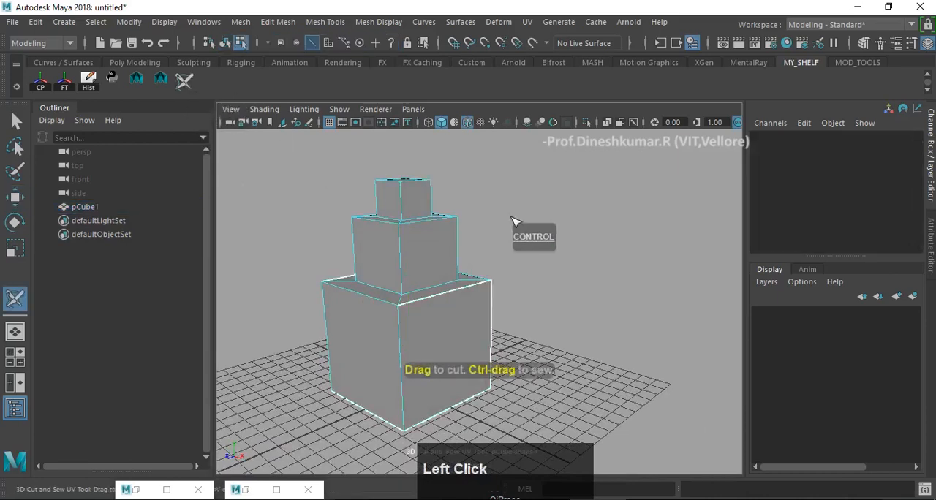
# - Sew all the default UV seams along the bottom tier's upper, vertical and base edges
pyautogui.keyDown('alt'); pyautogui.moveTo(516, 236); pyautogui.dragTo(513, 241); pyautogui.keyUp('alt')
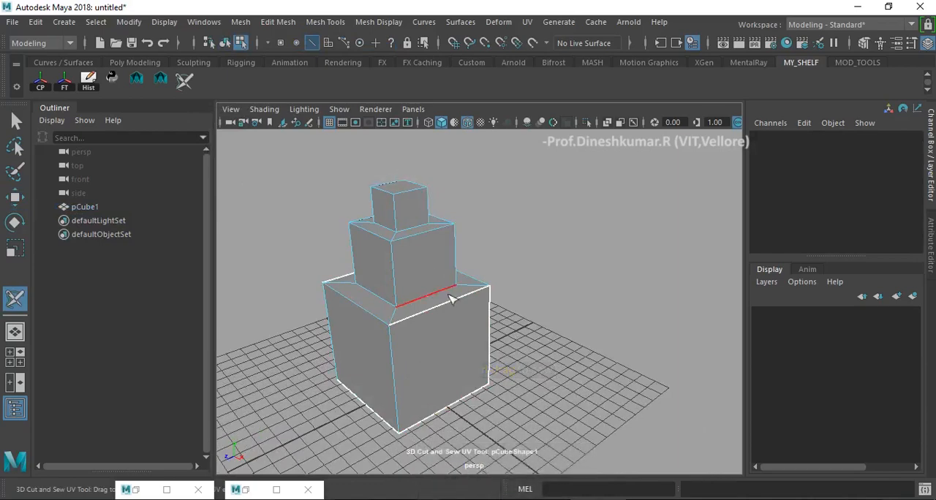
pyautogui.keyDown('alt'); pyautogui.moveTo(548, 246); pyautogui.dragTo(509, 231); pyautogui.keyUp('alt')
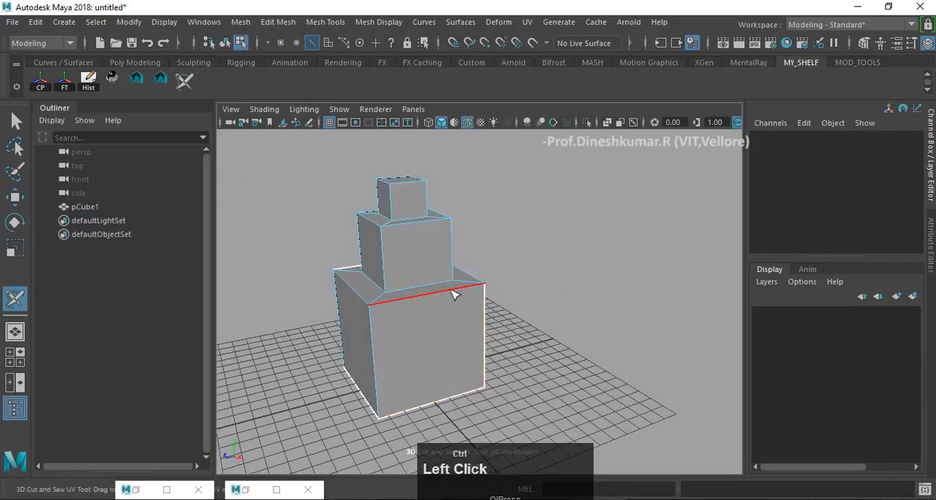
pyautogui.keyDown('ctrl'); pyautogui.click(487, 328); pyautogui.keyUp('ctrl')
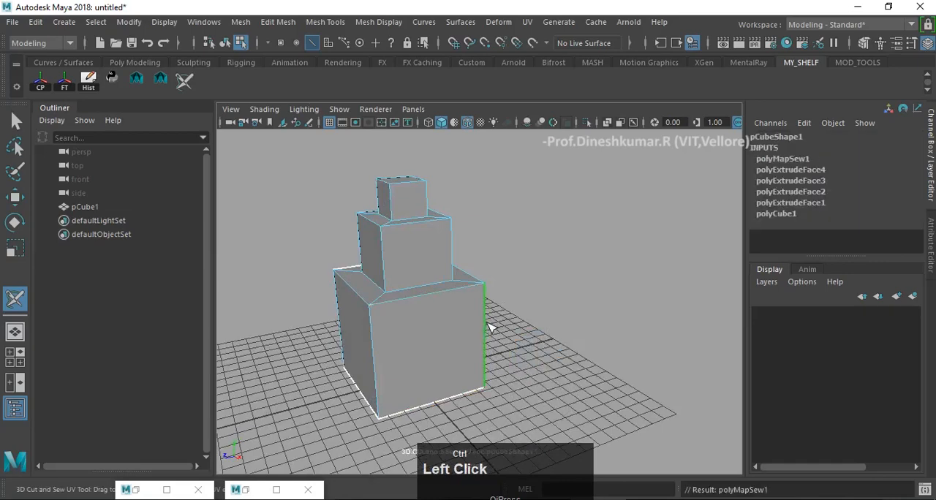
pyautogui.keyDown('ctrl'); pyautogui.click(442, 407); pyautogui.keyUp('ctrl')
pyautogui.keyDown('ctrl'); pyautogui.click(359, 393); pyautogui.keyUp('ctrl')
pyautogui.keyDown('ctrl'); pyautogui.click(358, 260); pyautogui.keyUp('ctrl')
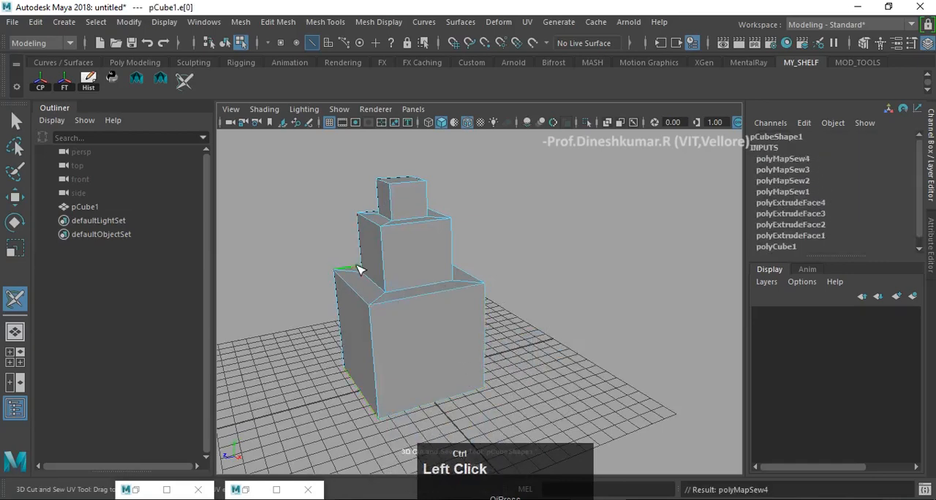
pyautogui.keyDown('alt'); pyautogui.moveTo(359, 266); pyautogui.dragTo(573, 318); pyautogui.keyUp('alt')
pyautogui.keyDown('ctrl'); pyautogui.click(573, 318); pyautogui.keyUp('ctrl')
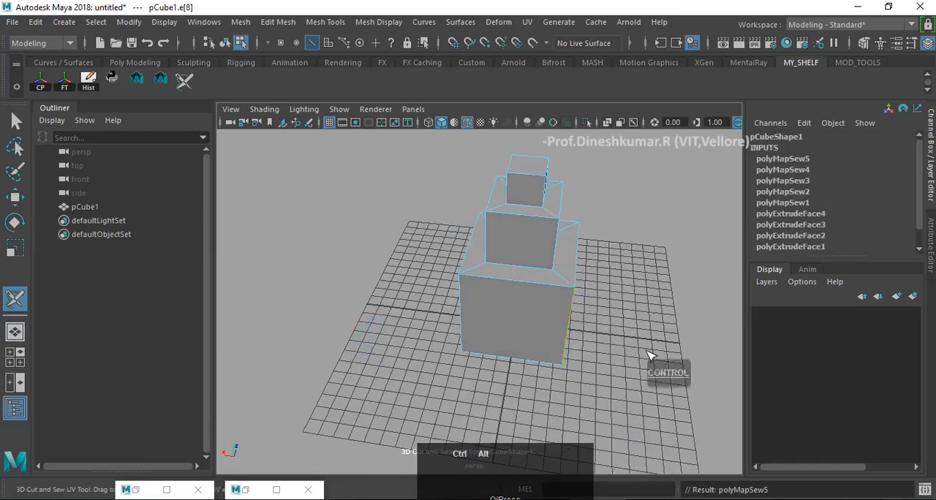
# - Cut UV seams down two diagonally opposite corners of the block, running through all three tiers from the top face to the base
pyautogui.keyDown('alt'); pyautogui.moveTo(654, 372); pyautogui.dragTo(526, 272); pyautogui.keyUp('alt')
pyautogui.keyDown('alt'); pyautogui.scroll(-3, 531, 268); pyautogui.keyUp('alt')
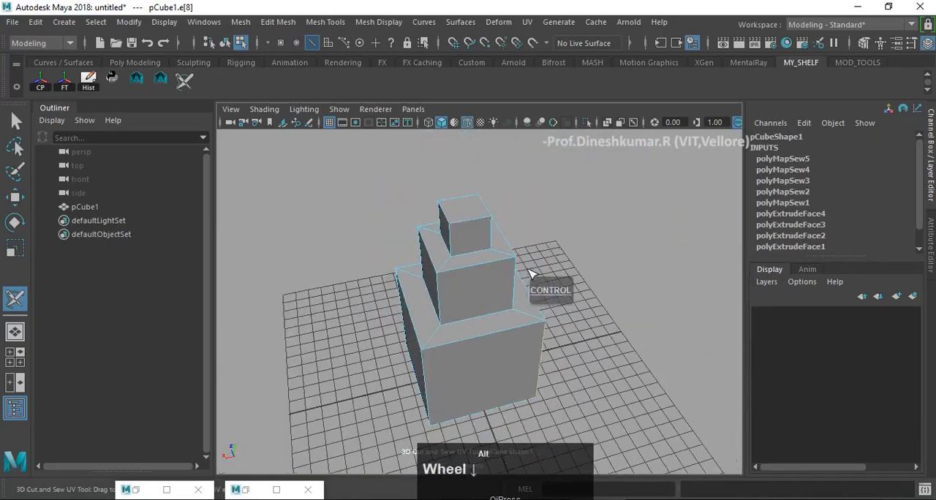
pyautogui.keyDown('alt'); pyautogui.moveTo(531, 268); pyautogui.dragTo(535, 251, button='middle'); pyautogui.keyUp('alt')
pyautogui.keyDown('alt'); pyautogui.moveTo(535, 251); pyautogui.dragTo(490, 256); pyautogui.keyUp('alt')
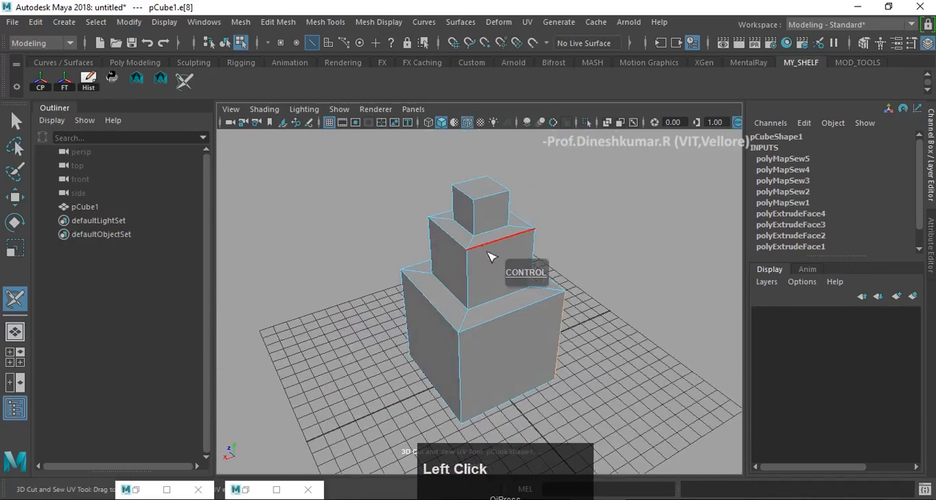
pyautogui.keyDown('ctrl'); pyautogui.click(474, 218); pyautogui.keyUp('ctrl')
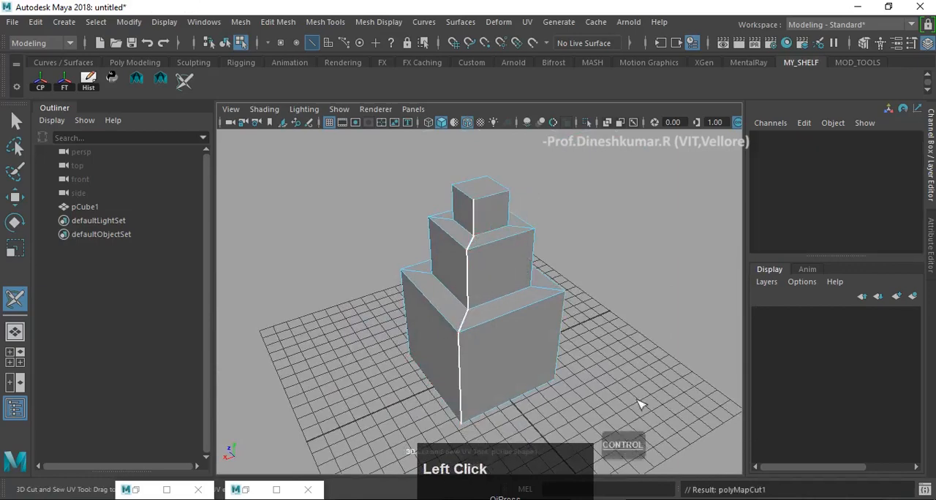
pyautogui.keyDown('alt'); pyautogui.moveTo(639, 403); pyautogui.dragTo(439, 386); pyautogui.keyUp('alt')
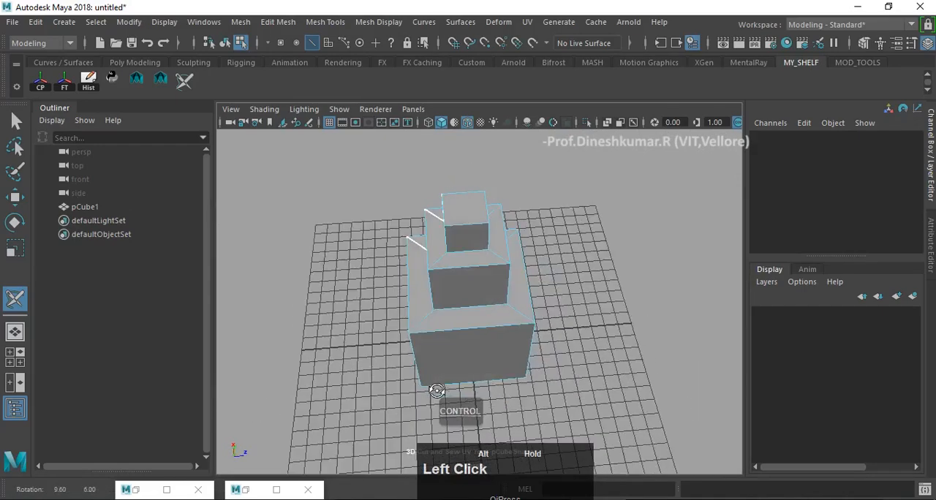
pyautogui.keyDown('ctrl'); pyautogui.click(489, 236); pyautogui.keyUp('ctrl')
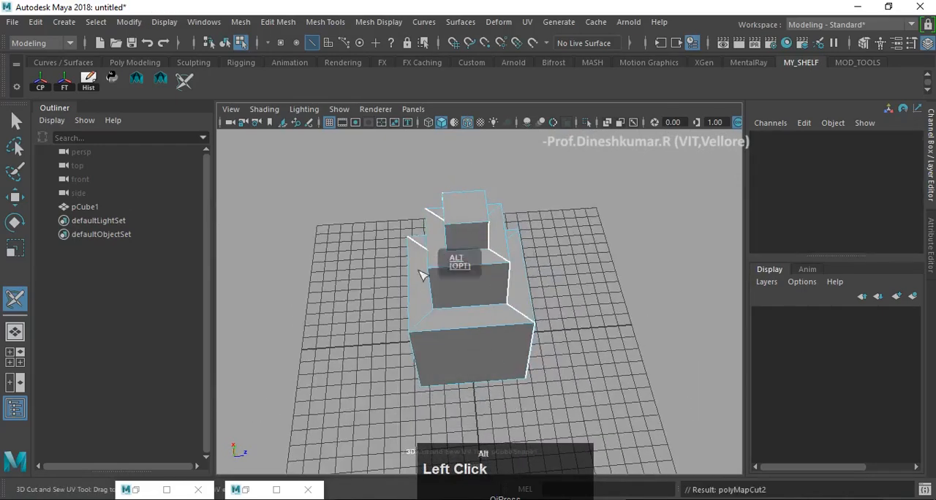
pyautogui.keyDown('alt'); pyautogui.moveTo(420, 274); pyautogui.dragTo(435, 248); pyautogui.keyUp('alt')
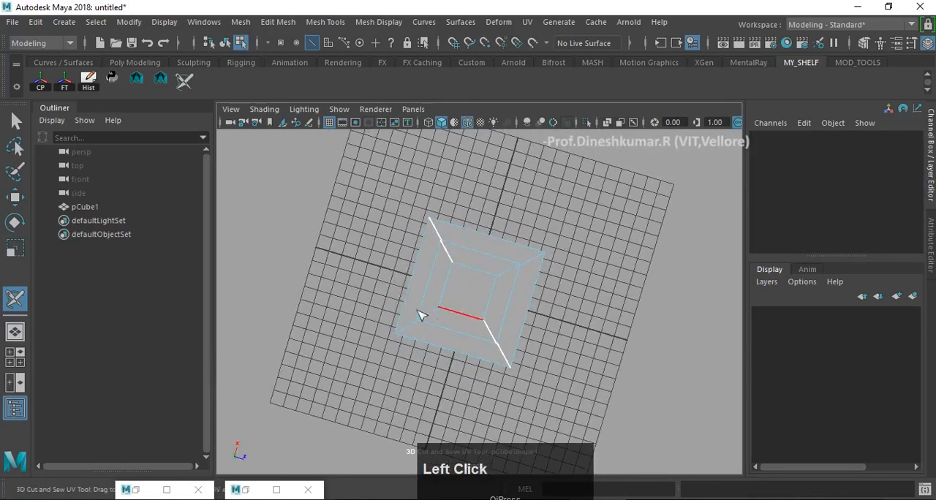
pyautogui.keyDown('alt'); pyautogui.moveTo(455, 337); pyautogui.dragTo(327, 284); pyautogui.keyUp('alt')
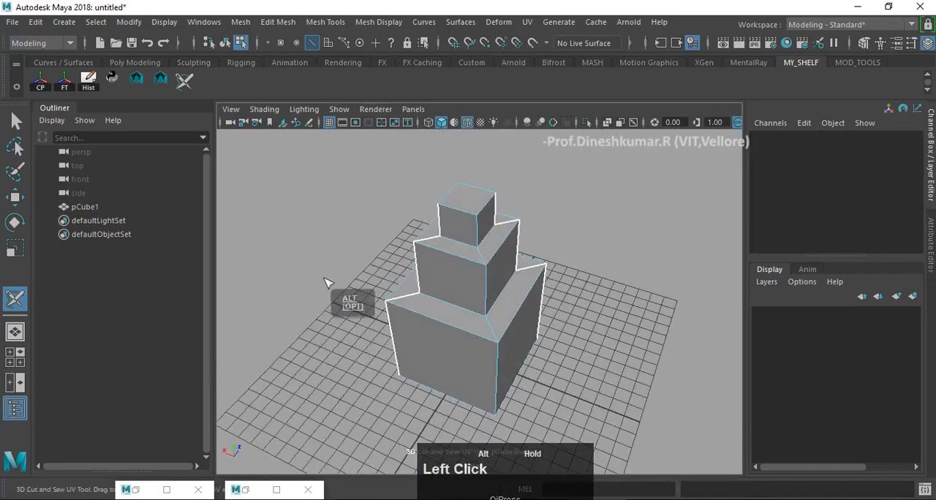
# - Cut UV seams along two adjacent edges of the top face and the matching two edges of the base
pyautogui.click(454, 212)
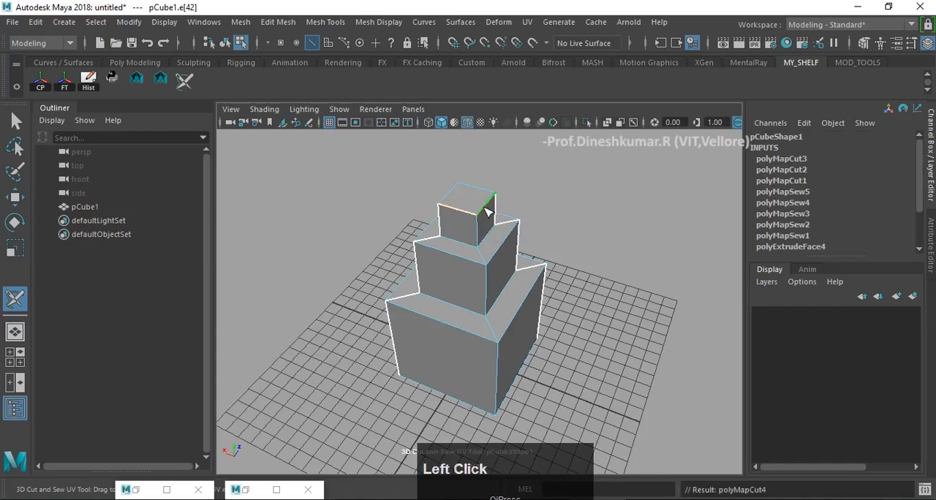
pyautogui.keyDown('alt'); pyautogui.moveTo(624, 343); pyautogui.dragTo(492, 362); pyautogui.keyUp('alt')
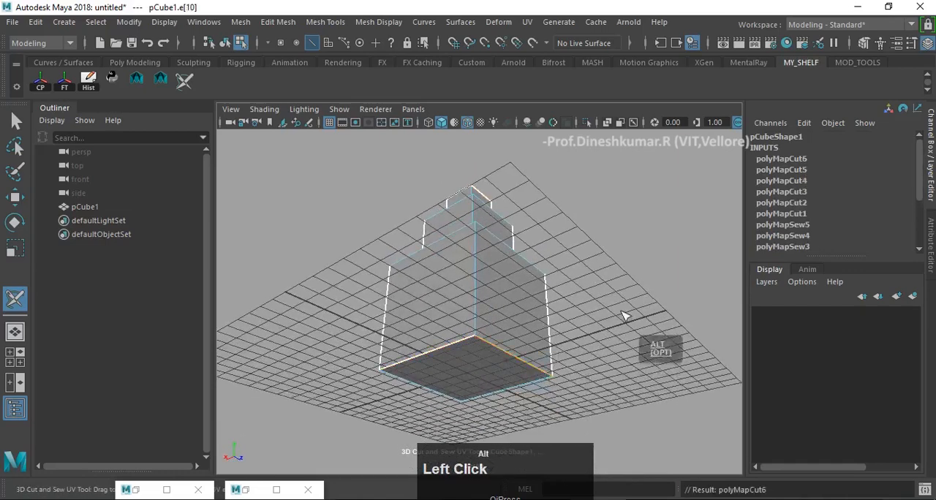
pyautogui.keyDown('alt'); pyautogui.moveTo(623, 316); pyautogui.dragTo(552, 275); pyautogui.keyUp('alt')
pyautogui.keyDown('alt'); pyautogui.moveTo(531, 356); pyautogui.dragTo(462, 357); pyautogui.keyUp('alt')
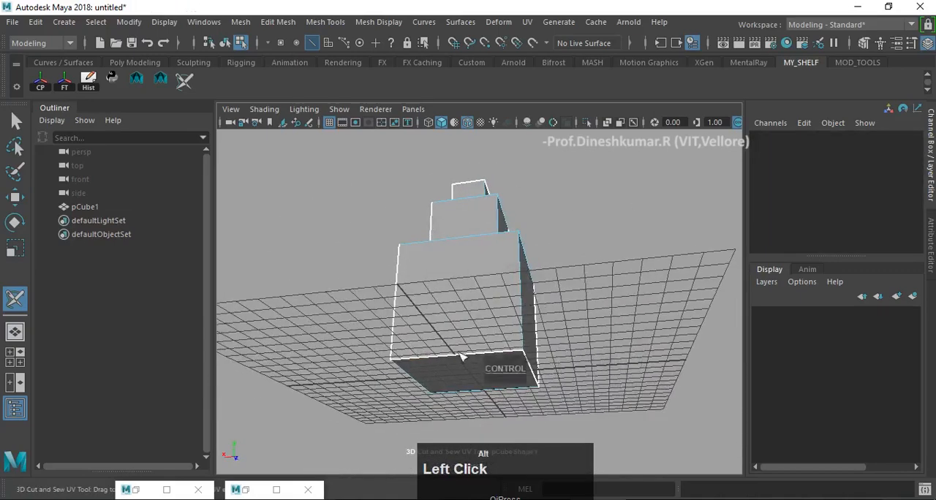
pyautogui.keyDown('alt'); pyautogui.moveTo(487, 213); pyautogui.dragTo(235, 284); pyautogui.keyUp('alt')
pyautogui.moveTo(625, 278)
pyautogui.keyDown('alt'); pyautogui.mouseDown()
pyautogui.moveTo(497, 246)
pyautogui.moveTo(549, 161)
pyautogui.moveTo(600, 198)
pyautogui.moveTo(620, 150)
pyautogui.moveTo(696, 172)
pyautogui.moveTo(675, 159)
pyautogui.moveTo(673, 278)
pyautogui.moveTo(665, 289)
pyautogui.moveTo(617, 278)
pyautogui.moveTo(616, 286)
pyautogui.mouseUp(); pyautogui.keyUp('alt')
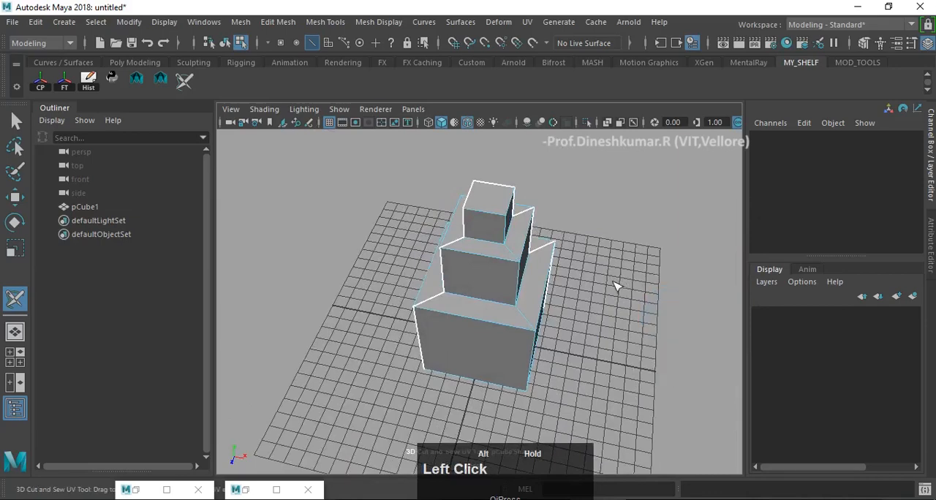
# - Cut the remaining two edges of the top face and of the base so both faces are fully separated
pyautogui.click(489, 214)
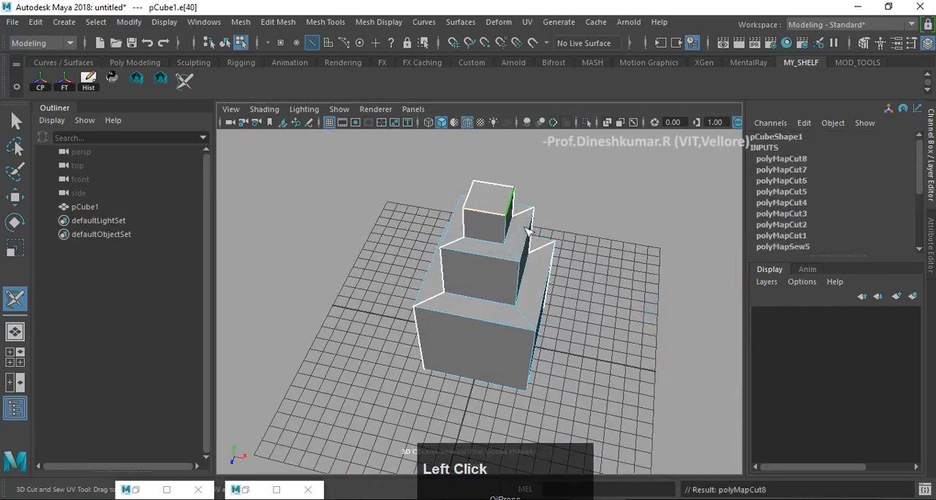
pyautogui.keyDown('alt'); pyautogui.moveTo(528, 231); pyautogui.dragTo(507, 350); pyautogui.keyUp('alt')
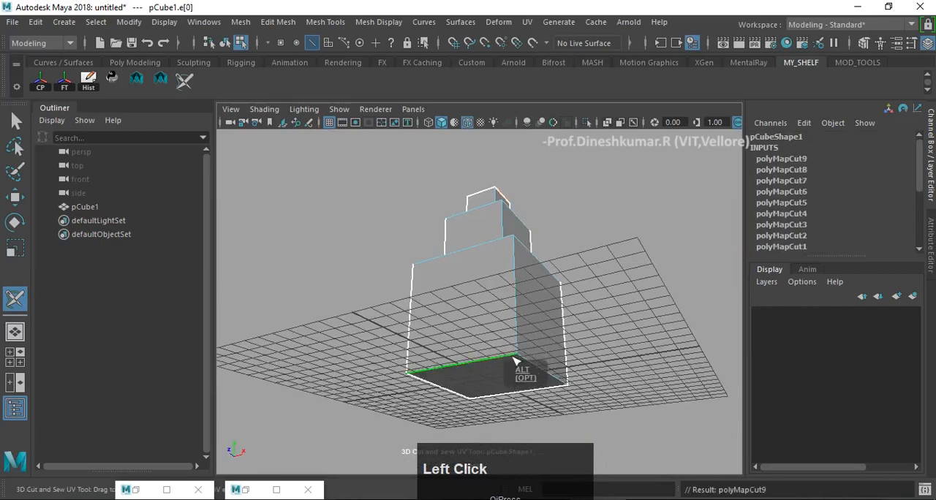
pyautogui.keyDown('alt'); pyautogui.moveTo(605, 327); pyautogui.dragTo(516, 343); pyautogui.keyUp('alt')
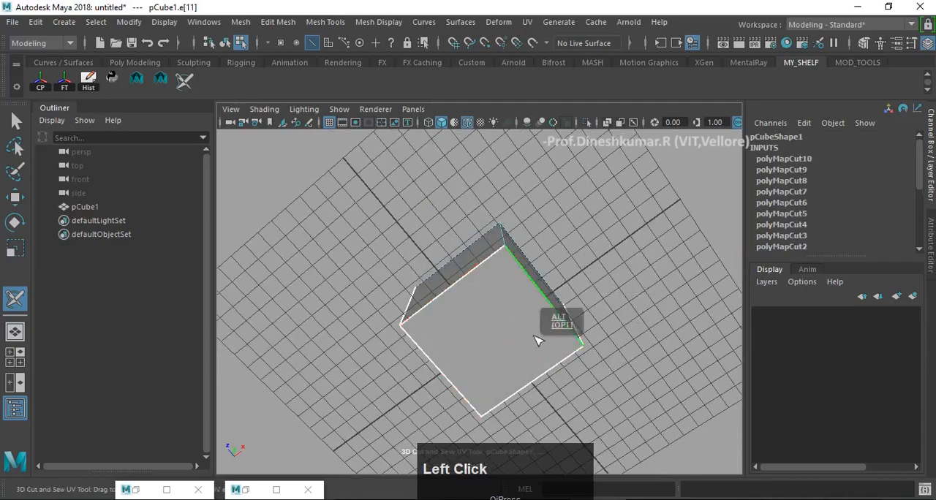
pyautogui.keyDown('alt'); pyautogui.moveTo(561, 294); pyautogui.dragTo(602, 372); pyautogui.keyUp('alt')
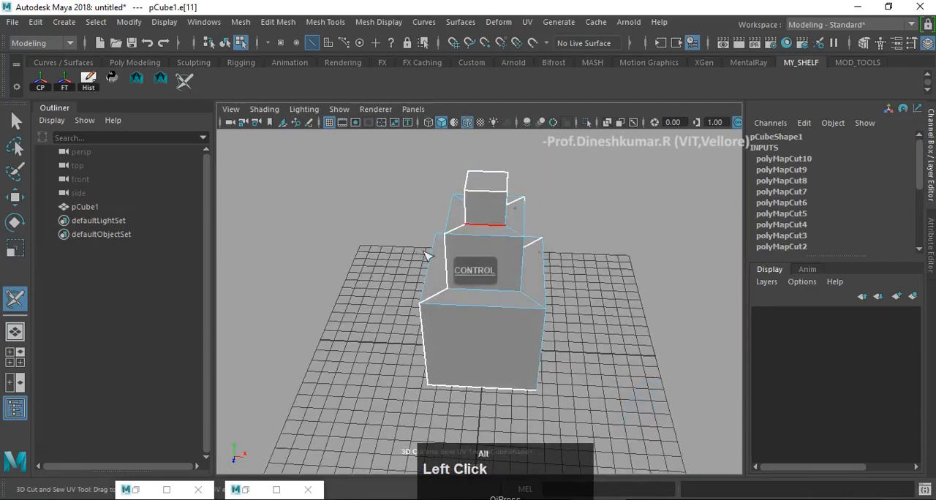
pyautogui.keyDown('alt'); pyautogui.moveTo(428, 255); pyautogui.dragTo(439, 285); pyautogui.keyUp('alt')
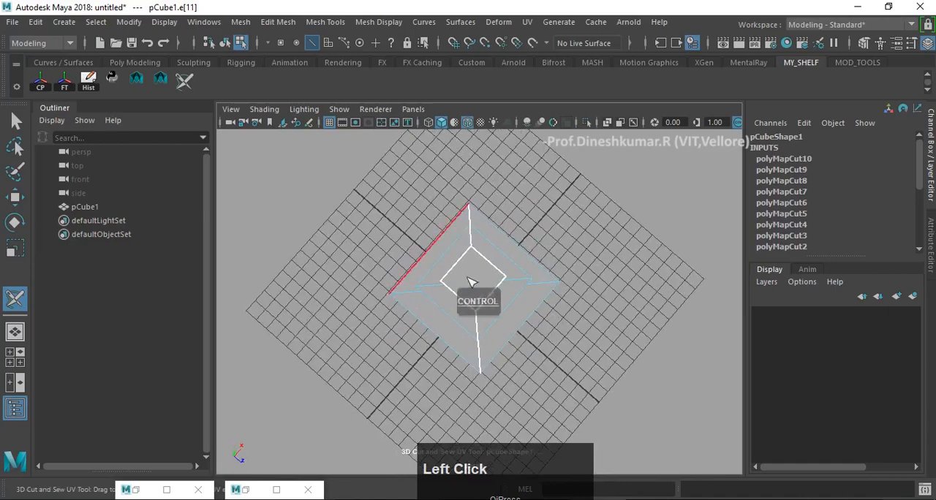
pyautogui.keyDown('alt'); pyautogui.moveTo(632, 285); pyautogui.dragTo(560, 278); pyautogui.keyUp('alt')
pyautogui.keyDown('alt'); pyautogui.moveTo(559, 278); pyautogui.dragTo(559, 271, button='middle'); pyautogui.keyUp('alt')
pyautogui.keyDown('alt'); pyautogui.moveTo(559, 271); pyautogui.dragTo(530, 273); pyautogui.keyUp('alt')
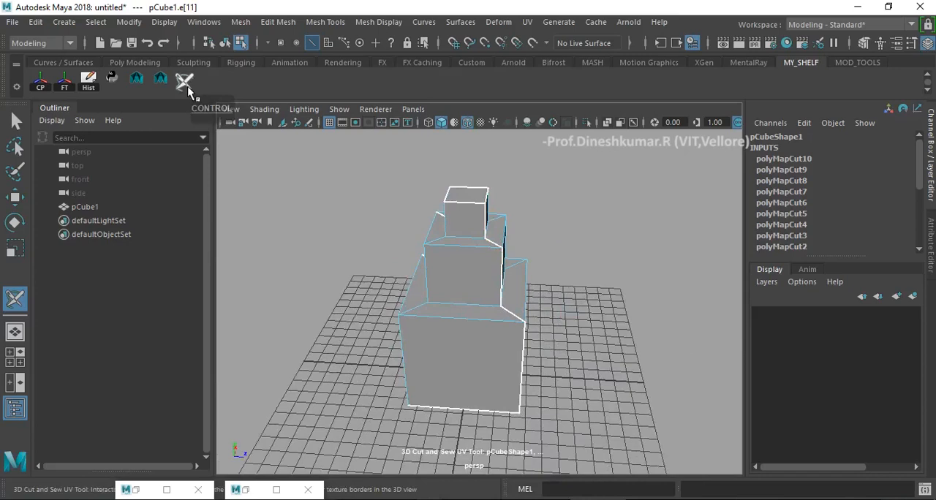
# - Switch the 3D Cut and Sew UV Tool's component mode to whole UV shells
pyautogui.keyDown('ctrl'); pyautogui.rightClick(468, 259); pyautogui.keyUp('ctrl')
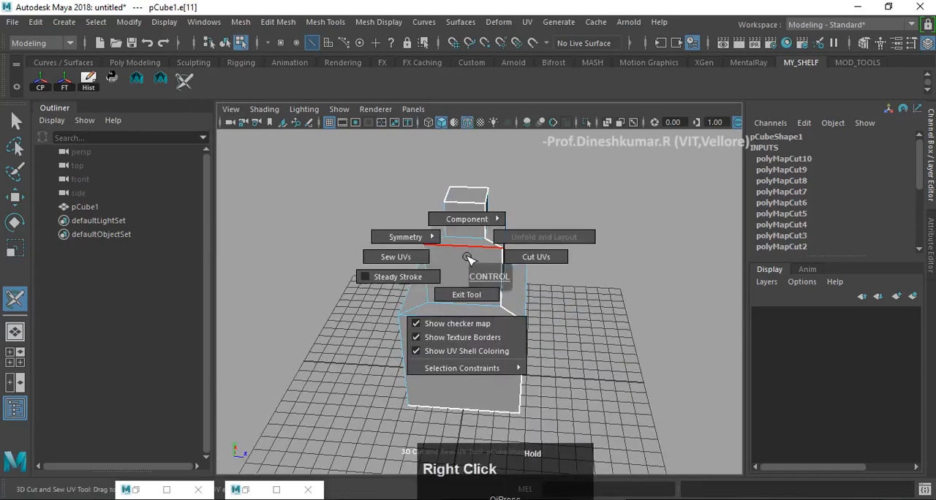
pyautogui.keyDown('ctrl'); pyautogui.moveTo(468, 259); pyautogui.dragTo(528, 235, button='right'); pyautogui.keyUp('ctrl')
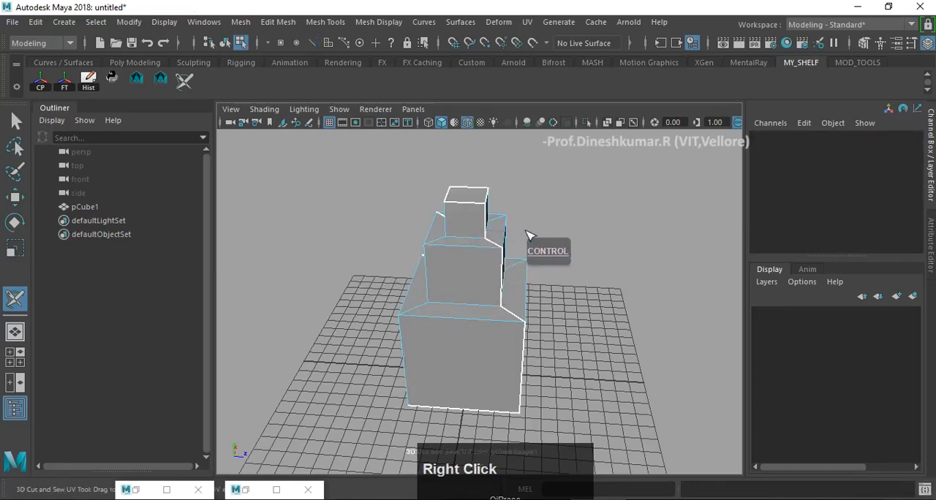
pyautogui.keyDown('alt'); pyautogui.moveTo(599, 272); pyautogui.dragTo(557, 272); pyautogui.keyUp('alt')
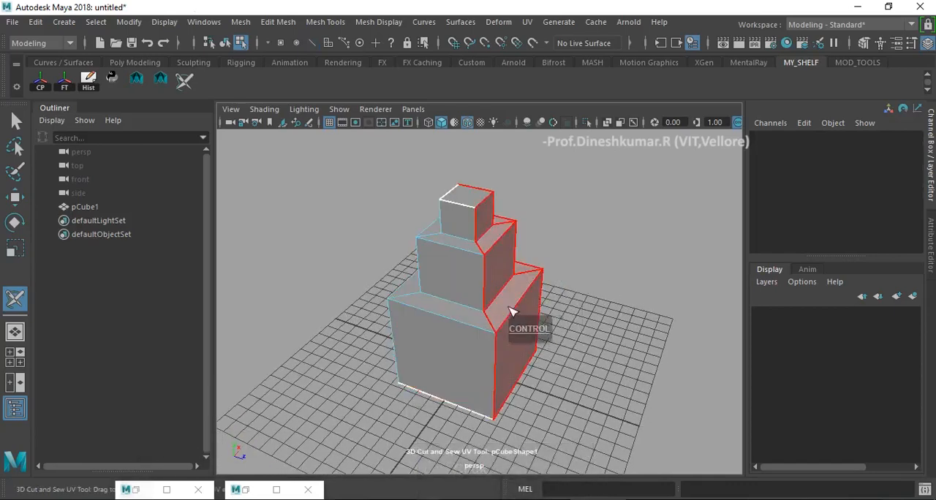
pyautogui.keyDown('ctrl'); pyautogui.click(472, 203); pyautogui.keyUp('ctrl')
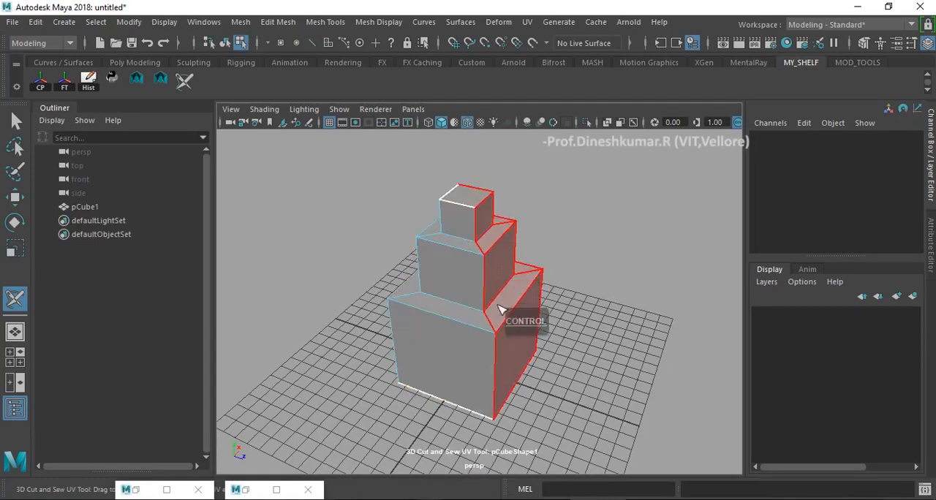
pyautogui.keyDown('alt'); pyautogui.click(539, 316); pyautogui.keyUp('alt')
pyautogui.keyDown('alt'); pyautogui.moveTo(538, 316); pyautogui.dragTo(558, 209); pyautogui.keyUp('alt')
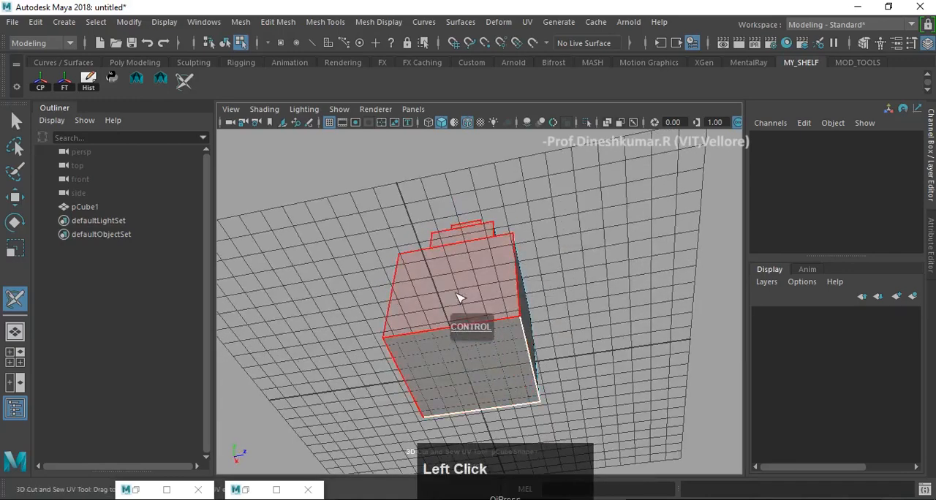
pyautogui.keyDown('alt'); pyautogui.moveTo(548, 313); pyautogui.dragTo(457, 320); pyautogui.keyUp('alt')
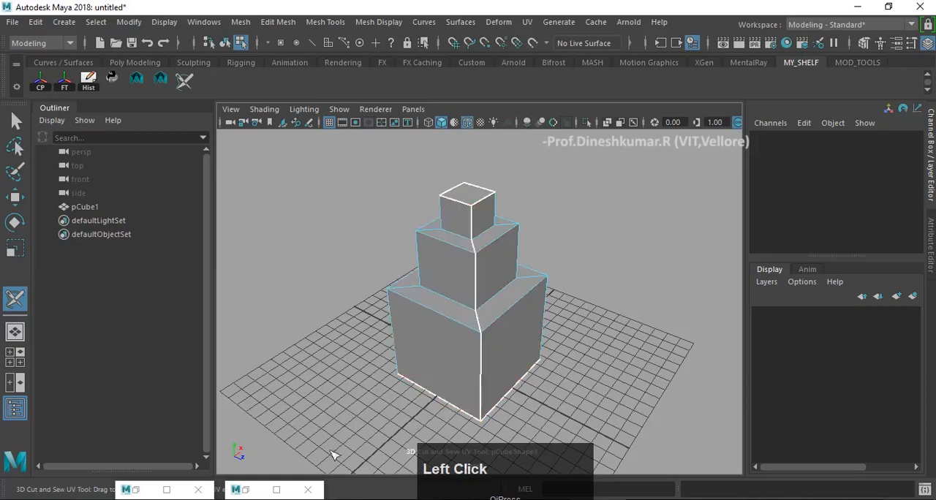
# - Close the minimized Layout UVs Options window and restore the minimized UV Toolkit
pyautogui.click(145, 490)
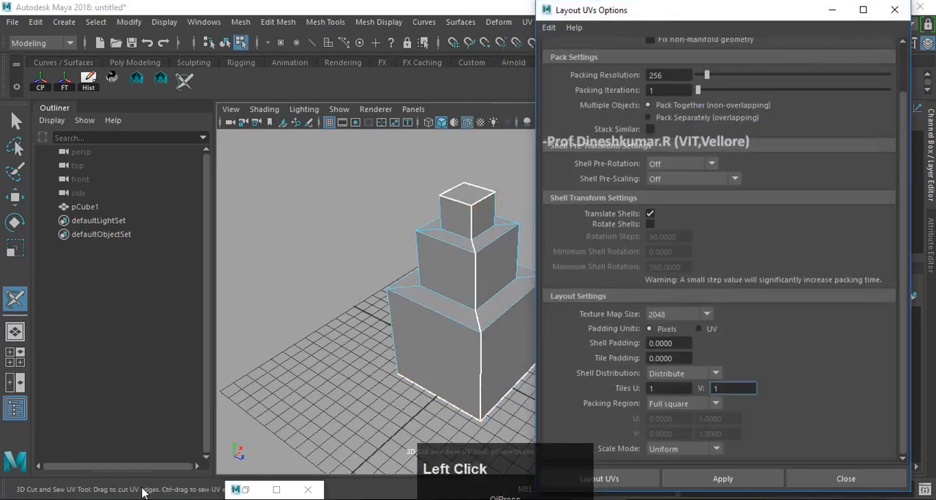
pyautogui.click(895, 10)
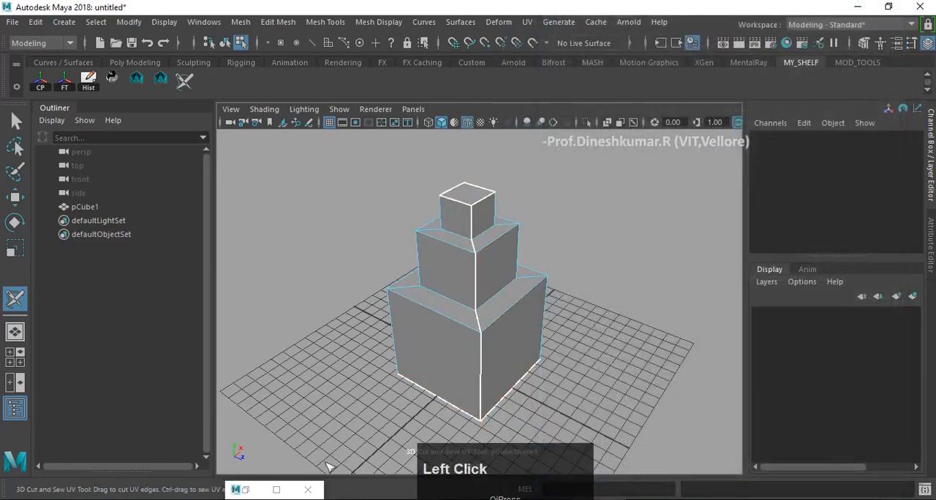
pyautogui.click(248, 490)
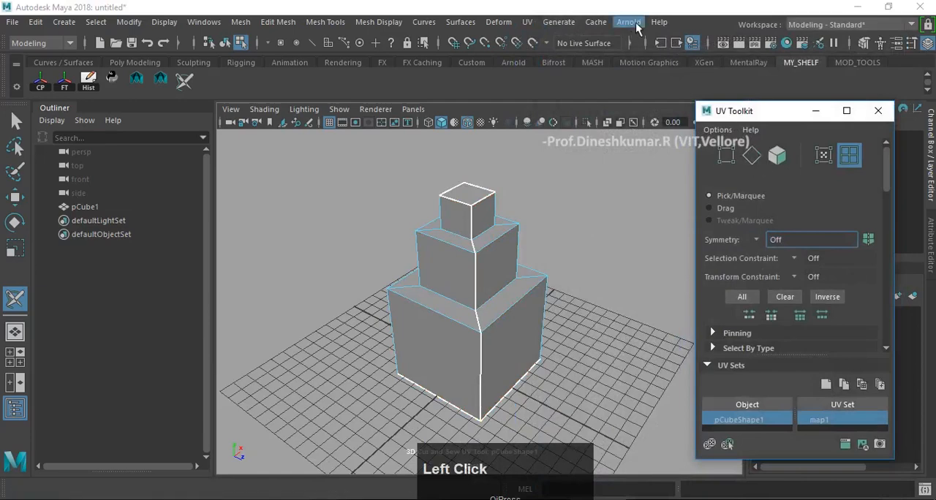
# - Open the UV Editor, frame the block's UV shells and turn off the checker map display
pyautogui.click(528, 22)
pyautogui.click(536, 37)
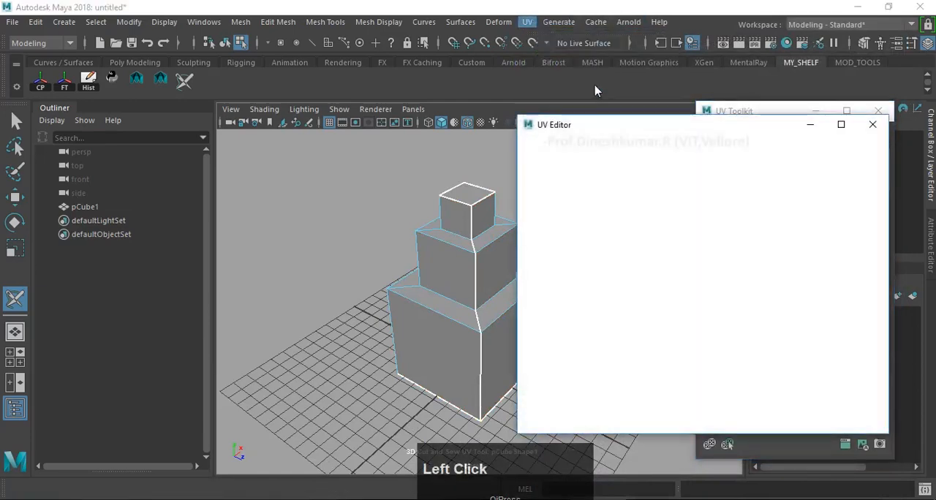
pyautogui.keyDown('alt'); pyautogui.moveTo(483, 212); pyautogui.dragTo(387, 212); pyautogui.keyUp('alt')
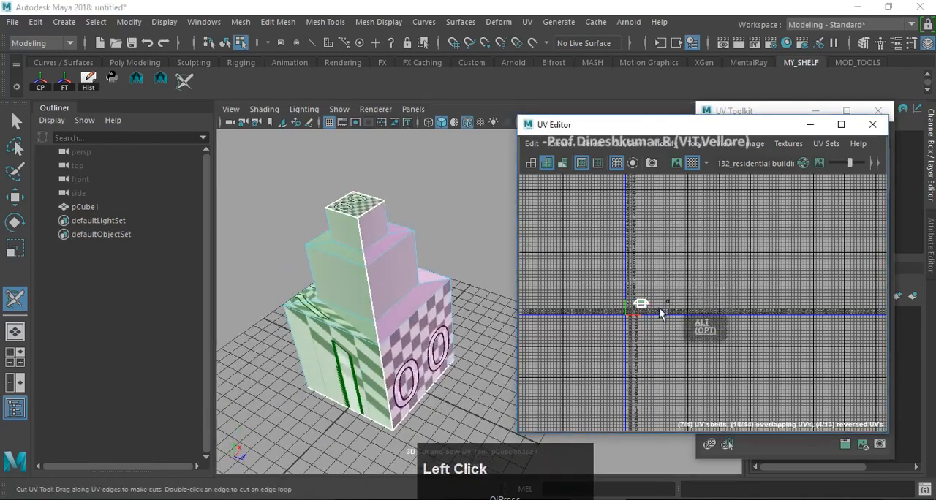
pyautogui.press('f')
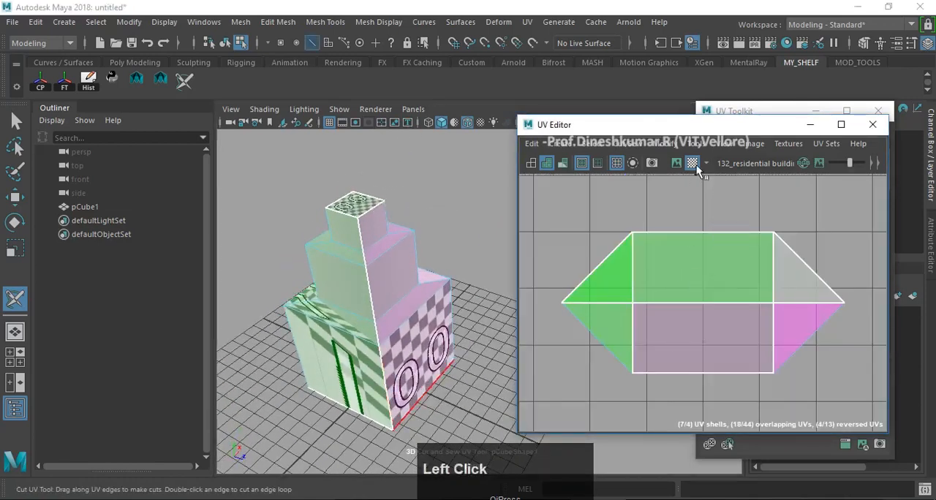
pyautogui.click(696, 165)
# - Unfold the UV shell on the green-shaded side of the block with the 3D Cut and Sew UV Tool
pyautogui.scroll(-3, 434, 315)
pyautogui.keyDown('alt'); pyautogui.moveTo(434, 315); pyautogui.dragTo(458, 277); pyautogui.keyUp('alt')
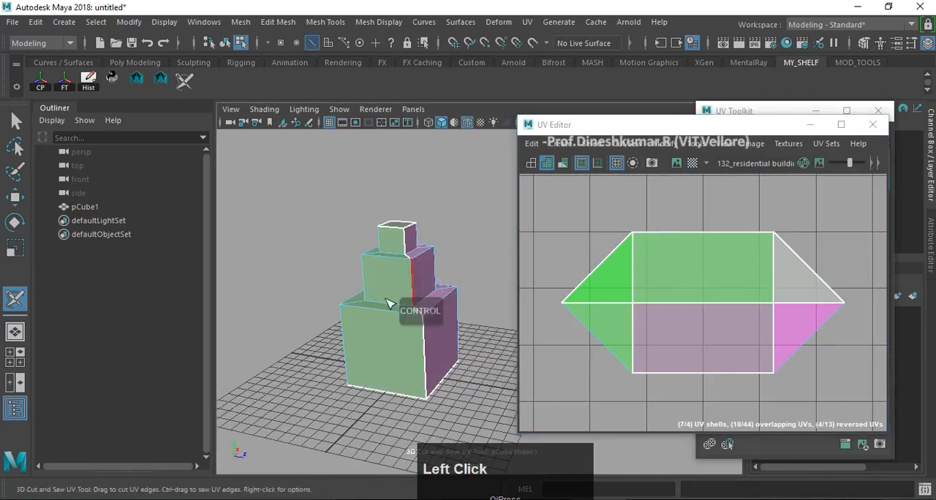
pyautogui.keyDown('alt'); pyautogui.moveTo(393, 329); pyautogui.dragTo(429, 290); pyautogui.keyUp('alt')
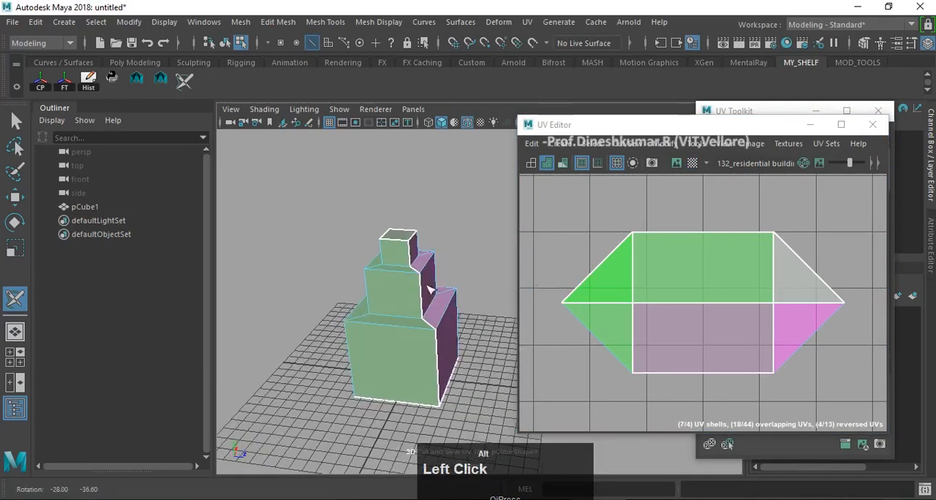
pyautogui.moveTo(430, 291); pyautogui.dragTo(479, 242, button='right')
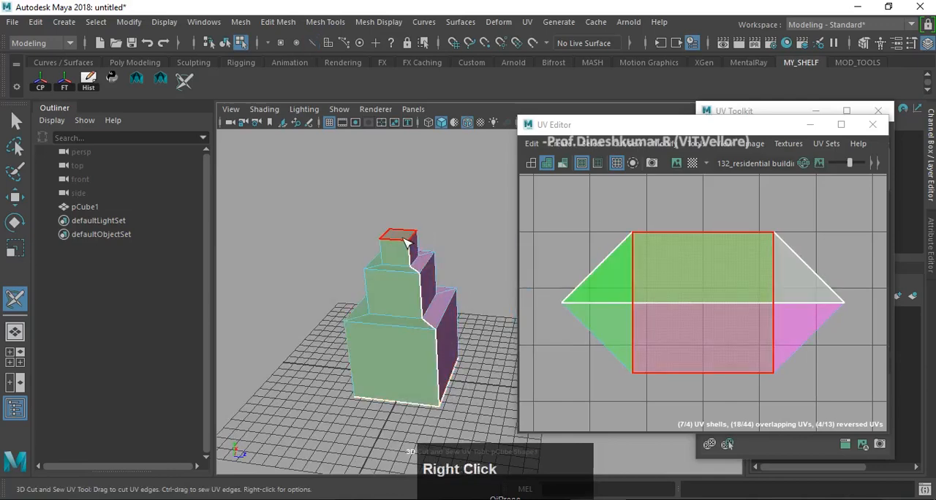
pyautogui.keyDown('alt'); pyautogui.moveTo(408, 245); pyautogui.dragTo(415, 262); pyautogui.keyUp('alt')
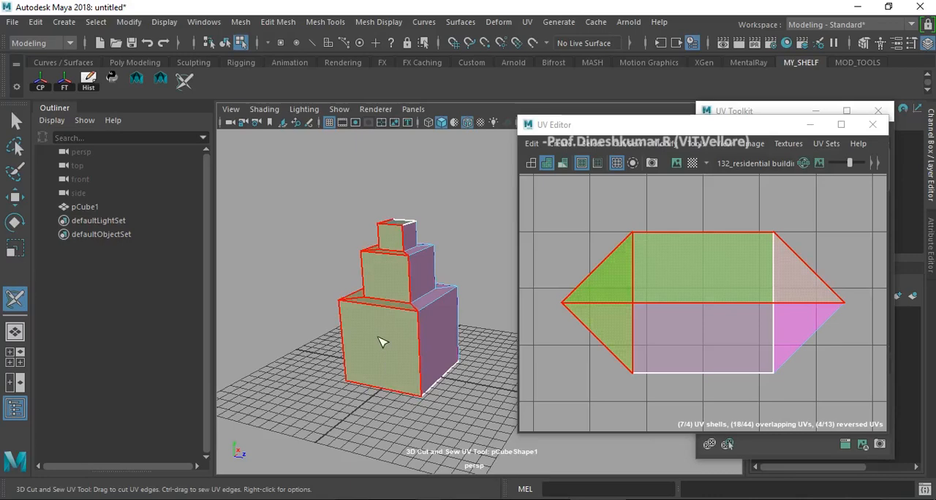
pyautogui.press('d')
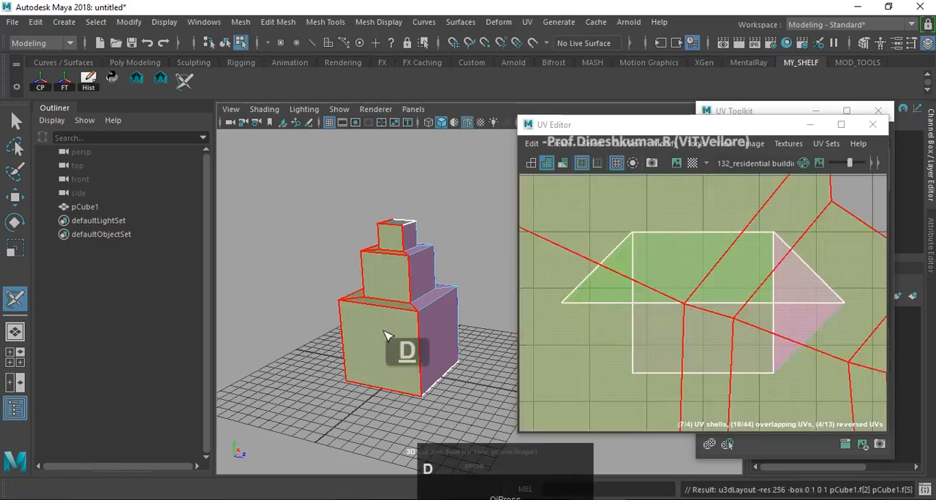
# - Unfold the UV shell on the purple-shaded side of the block, covering its two adjacent side faces through all three tiers
pyautogui.scroll(-3, 846, 248)
pyautogui.scroll(-3, 793, 274)
pyautogui.scroll(-2, 794, 273)
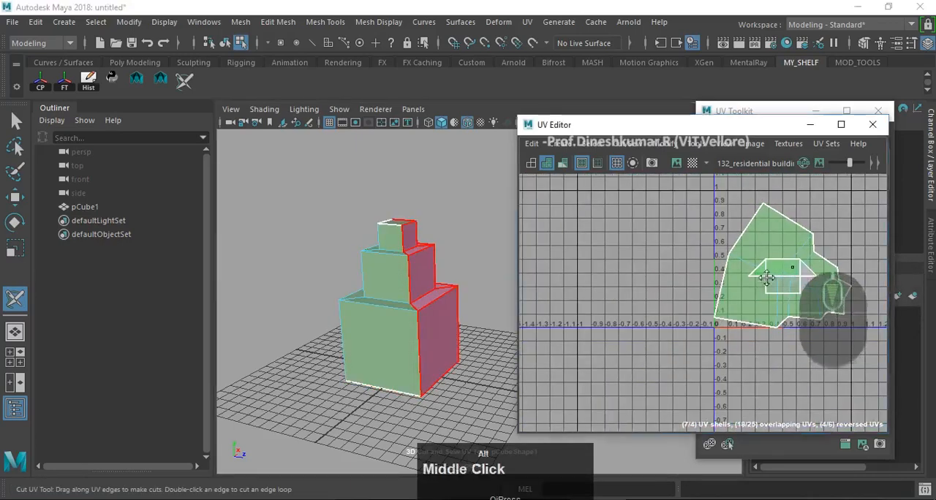
pyautogui.keyDown('alt'); pyautogui.moveTo(793, 274); pyautogui.dragTo(669, 337, button='middle'); pyautogui.keyUp('alt')
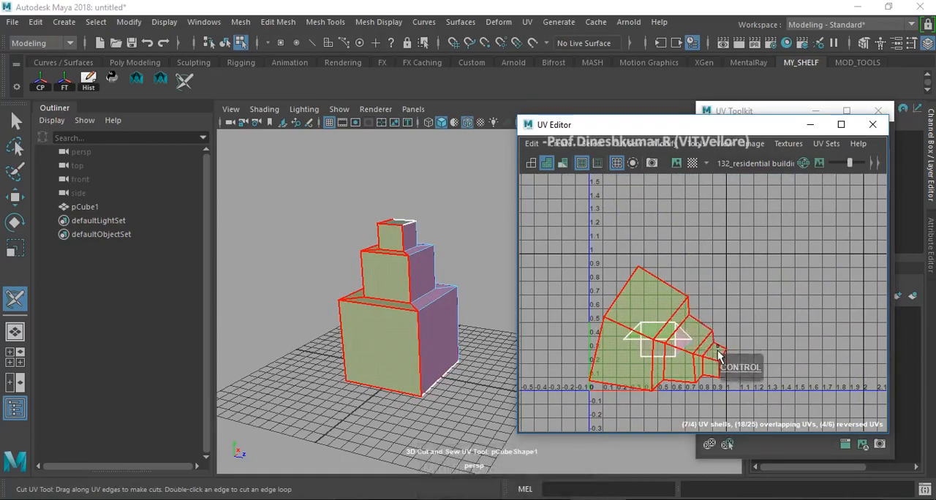
pyautogui.keyDown('alt'); pyautogui.moveTo(474, 284); pyautogui.dragTo(475, 284, button='middle'); pyautogui.keyUp('alt')
pyautogui.keyDown('alt'); pyautogui.moveTo(474, 284); pyautogui.dragTo(476, 255); pyautogui.keyUp('alt')
pyautogui.scroll(1, 476, 257)
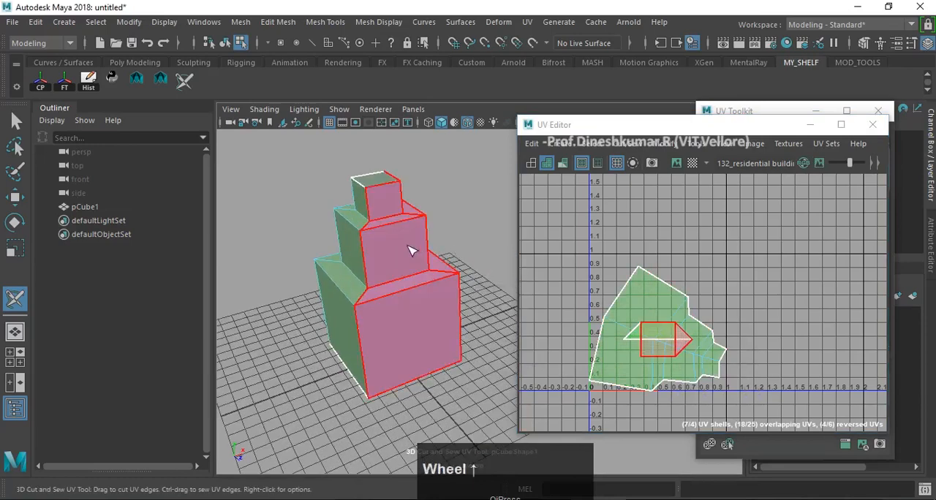
pyautogui.press('d')
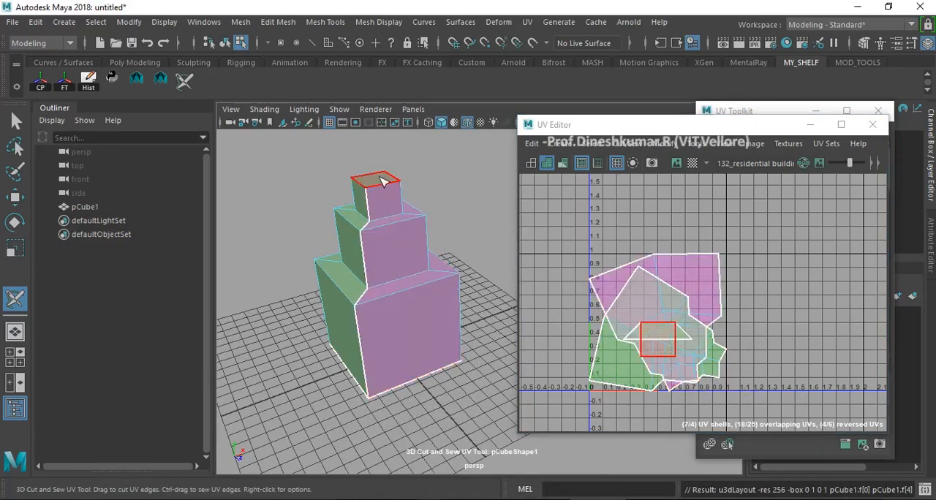
# - Unfold the UV shells of the block's top face and base face
pyautogui.press('d')
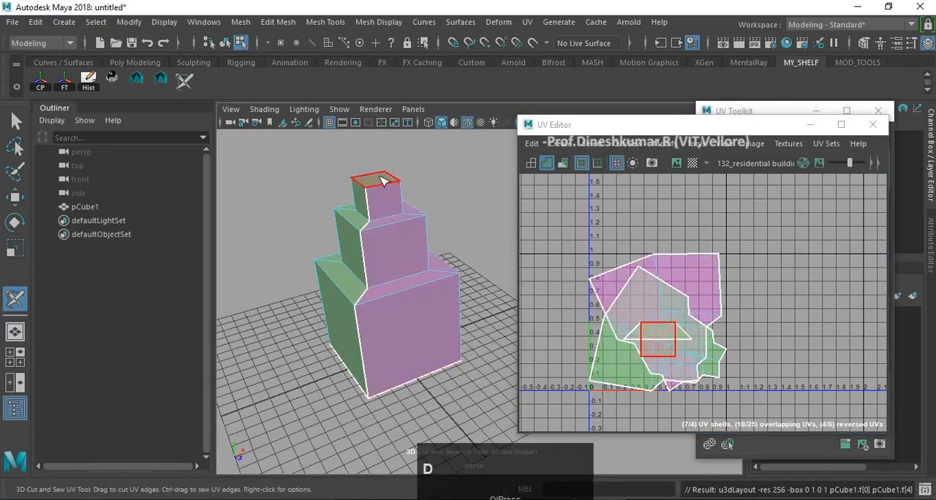
pyautogui.keyDown('alt'); pyautogui.moveTo(399, 334); pyautogui.dragTo(403, 299); pyautogui.keyUp('alt')
pyautogui.press('d')
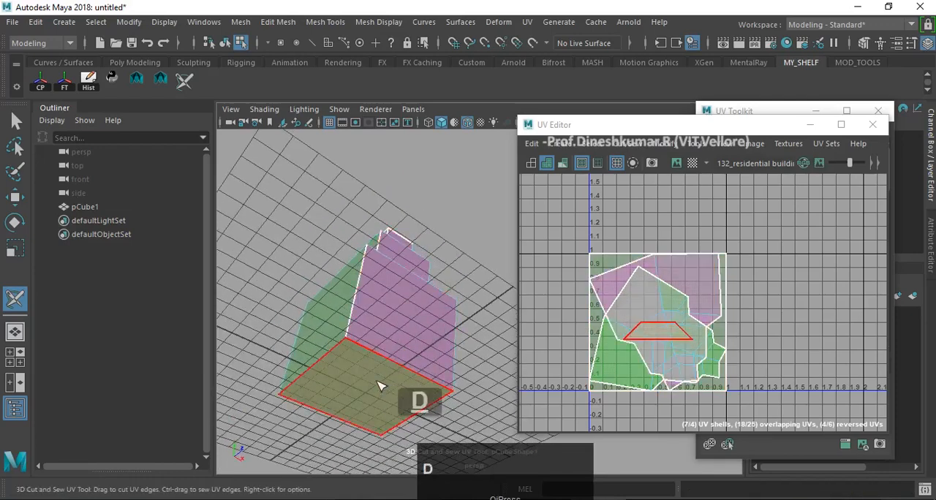
pyautogui.keyDown('alt'); pyautogui.moveTo(430, 261); pyautogui.dragTo(465, 336); pyautogui.keyUp('alt')
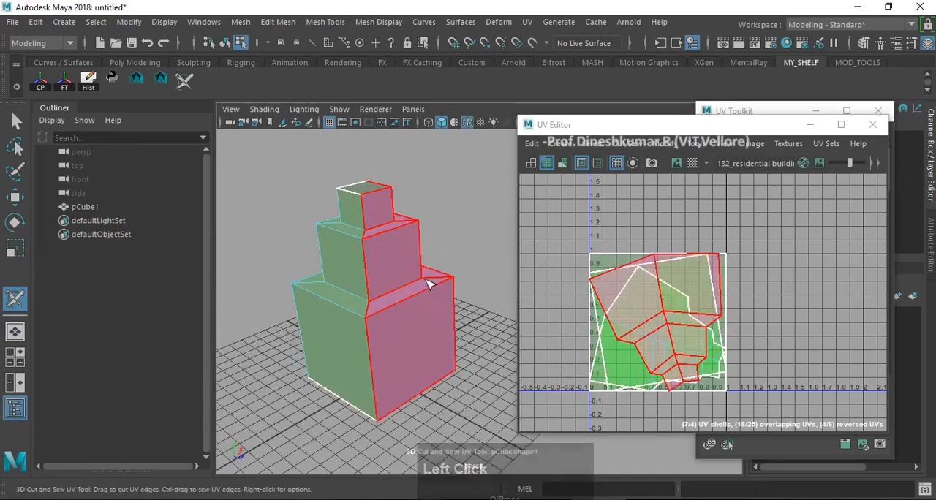
# - Switch to Notepad and start a note below the numbered list reading "UNWRAPPING THE 3D MODEL INTO A 2D IMAGE, SO THAT IT"
pyautogui.click(658, 499)
pyautogui.scroll(-1, 387, 399)
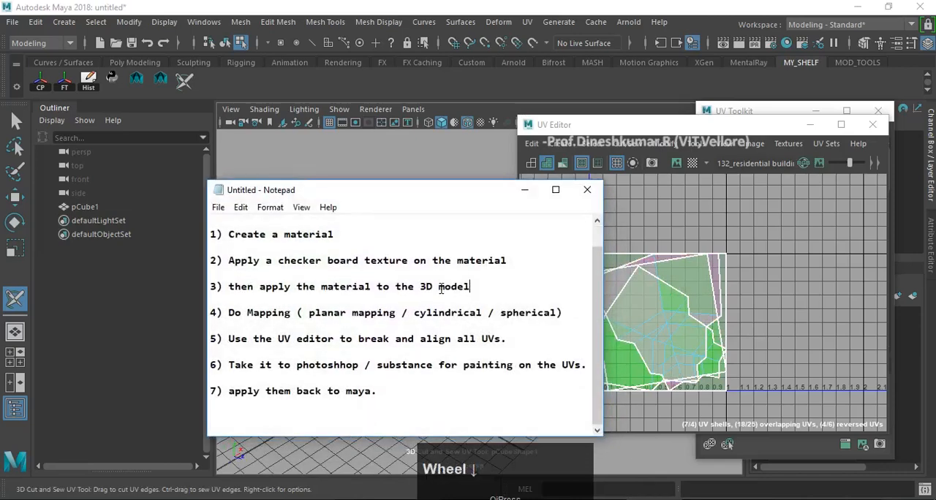
pyautogui.click(384, 416)
pyautogui.press('Return')
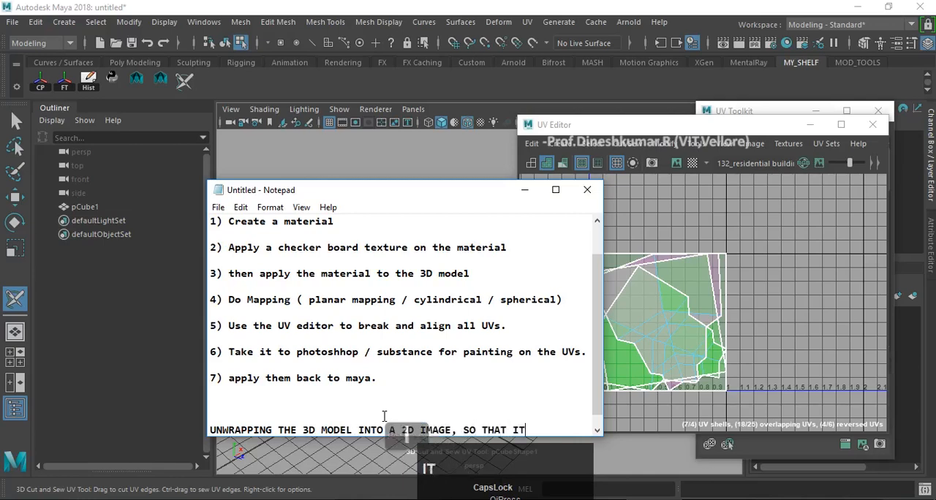
# - Complete the unwrapping note with "WILL BE EASY FOR US TO APPLY A 2D TEXTURE ON THE 3D MODEL."
pyautogui.write('ASY')
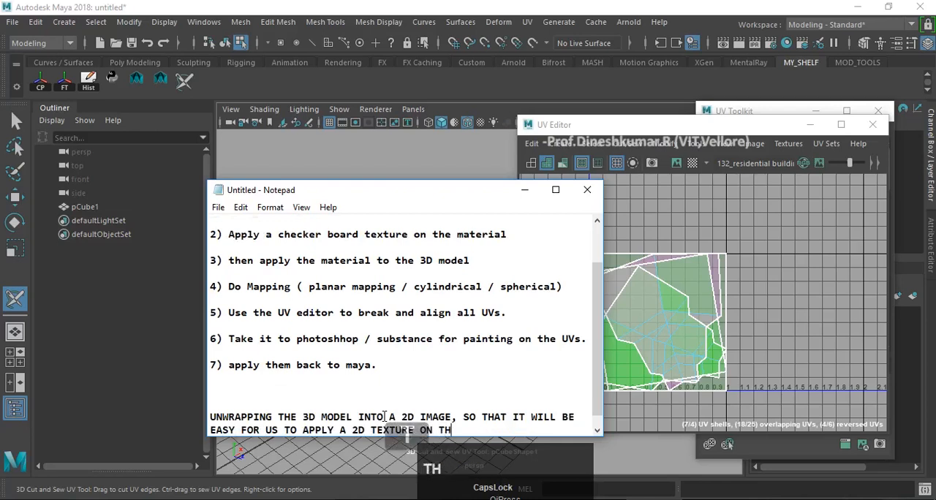
pyautogui.write('3D M')
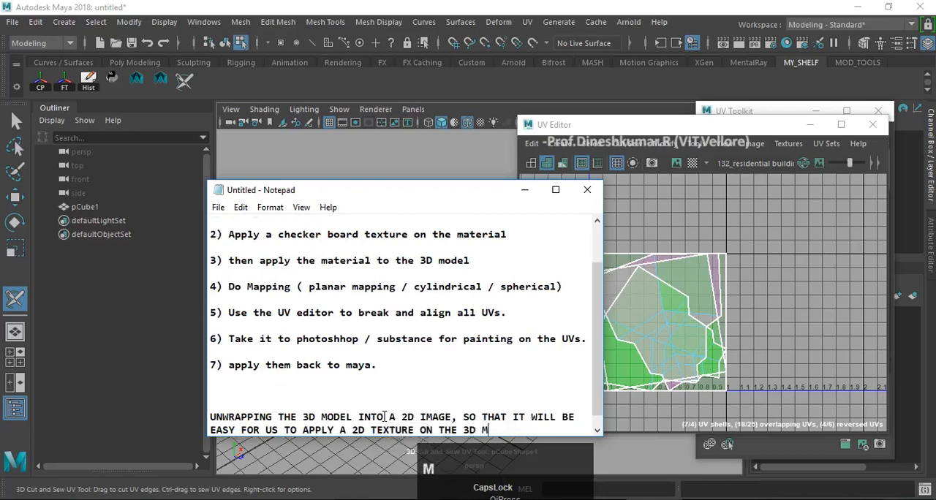
pyautogui.write('ODEL.')
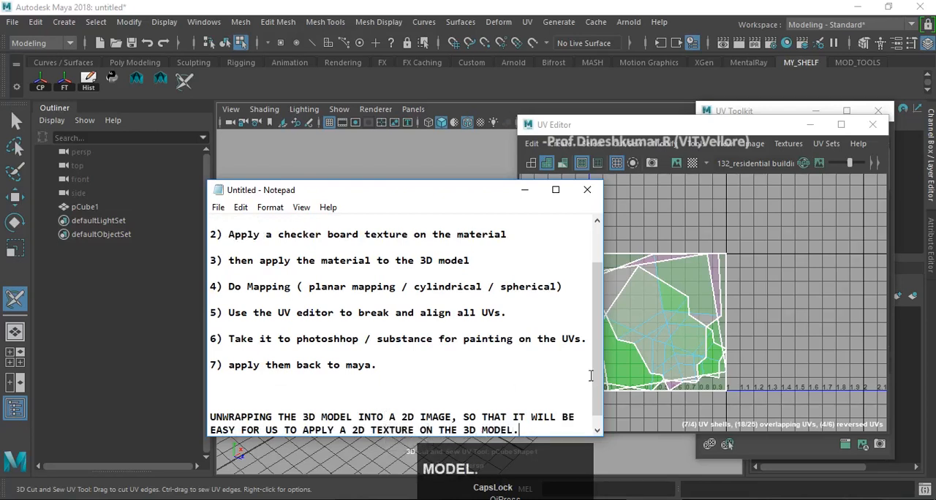
# - Move the Notepad window higher to review the unwrapping note, and minimize it to return to Maya
pyautogui.moveTo(473, 192); pyautogui.dragTo(486, 107)
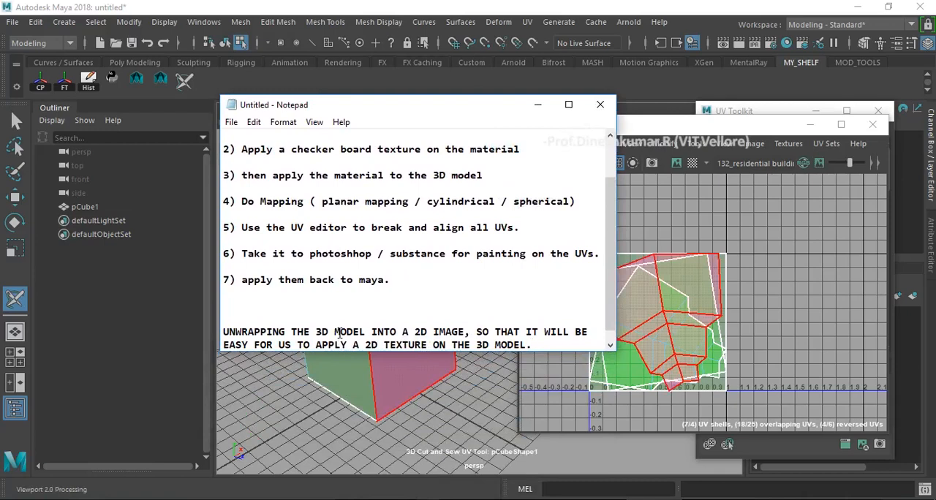
pyautogui.press('F1')
pyautogui.keyDown('ctrl'); pyautogui.scroll(1, 343, 337); pyautogui.keyUp('ctrl')
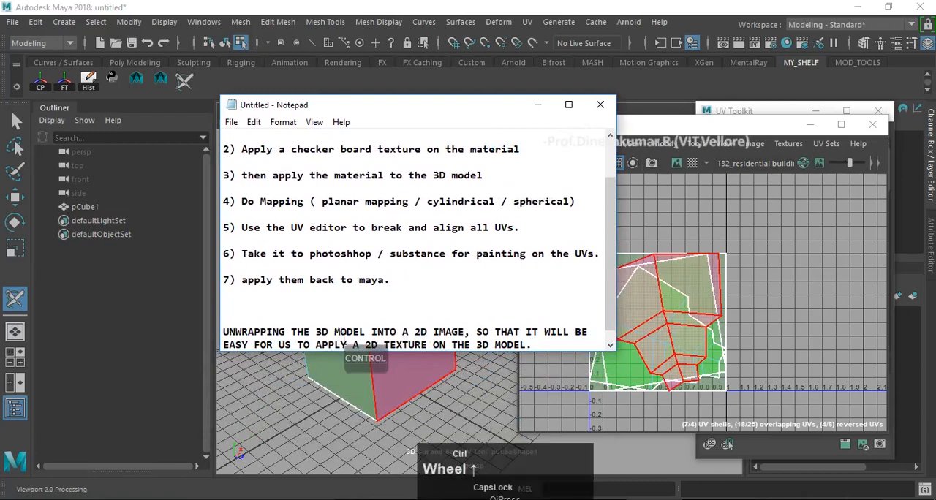
pyautogui.scroll(2, 344, 336)
pyautogui.scroll(-2, 343, 337)
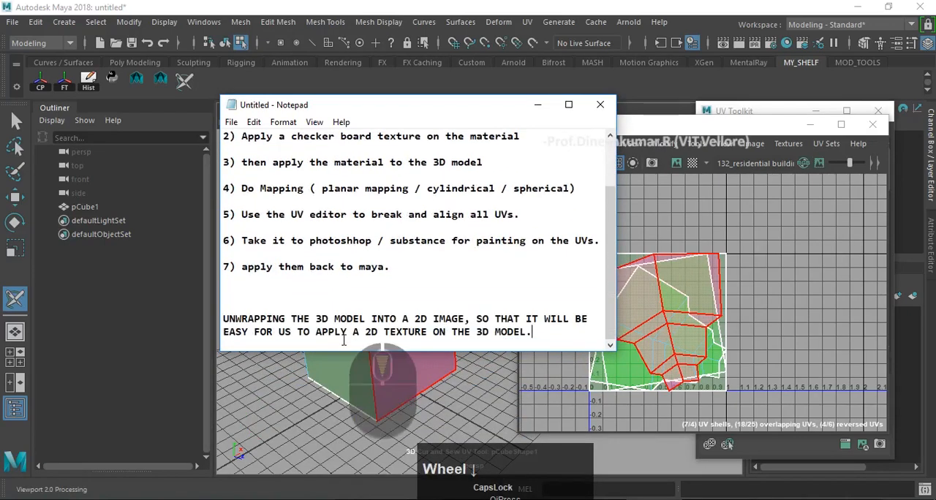
pyautogui.press('F1')
pyautogui.scroll(2, 420, 296)
pyautogui.scroll(-2, 439, 300)
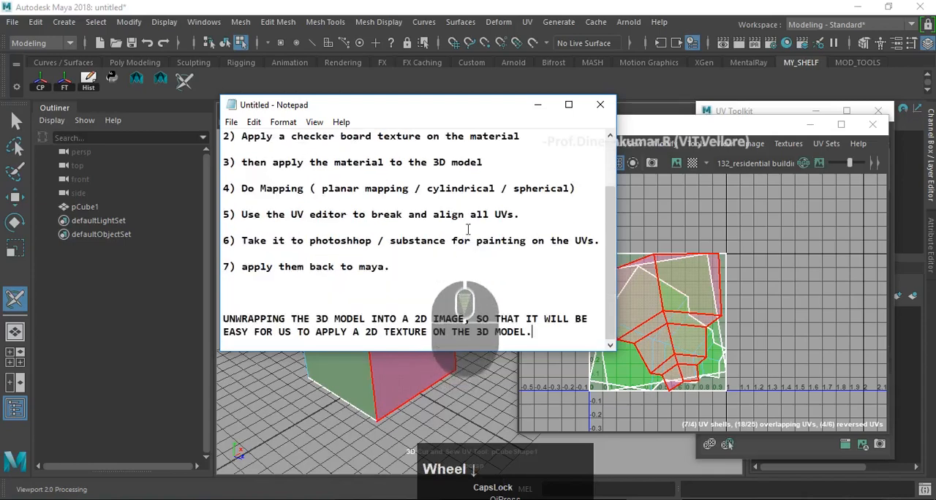
pyautogui.click(537, 105)
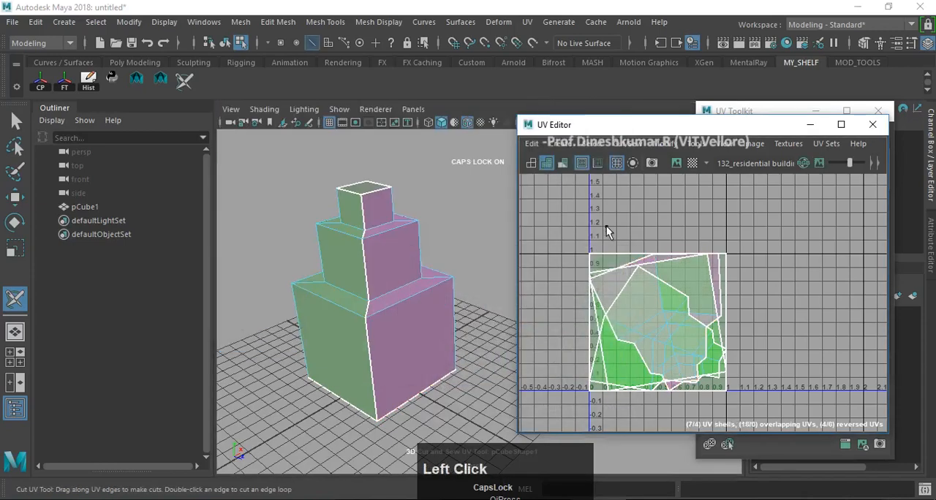
# - Switch to the Move tool and select all of the block's UVs in the UV Editor
pyautogui.keyDown('alt'); pyautogui.moveTo(748, 313); pyautogui.dragTo(762, 267, button='middle'); pyautogui.keyUp('alt')
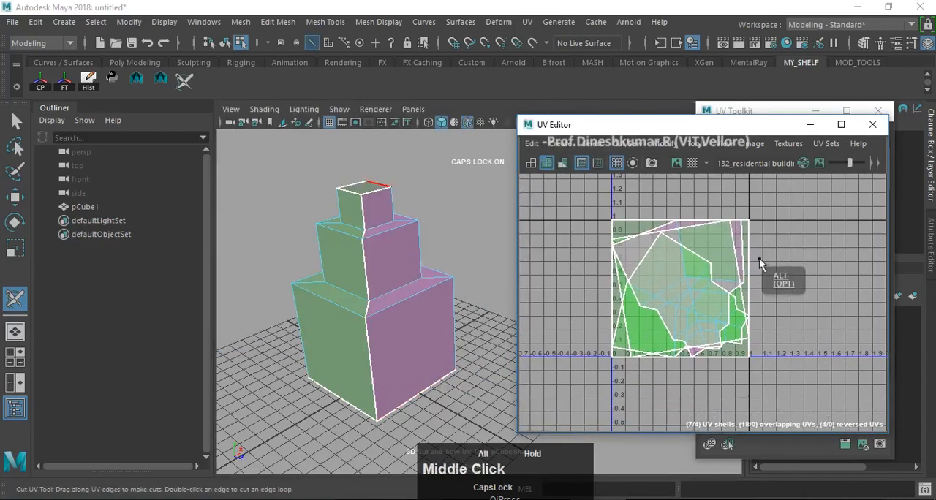
pyautogui.scroll(2, 743, 333)
pyautogui.keyDown('alt'); pyautogui.moveTo(743, 329); pyautogui.dragTo(757, 369, button='middle'); pyautogui.keyUp('alt')
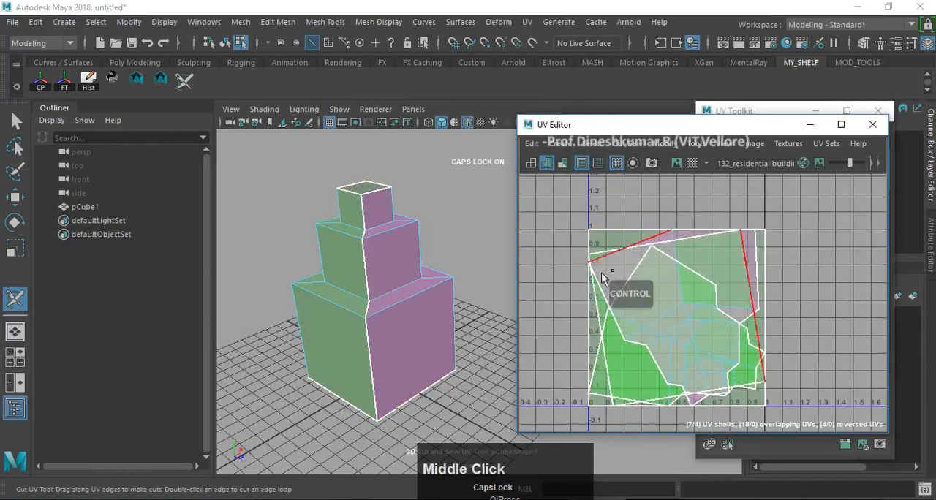
pyautogui.press('capslock')
pyautogui.moveTo(633, 257)
pyautogui.mouseDown(button='right')
pyautogui.moveTo(658, 258)
pyautogui.moveTo(632, 261)
pyautogui.mouseUp(button='right')
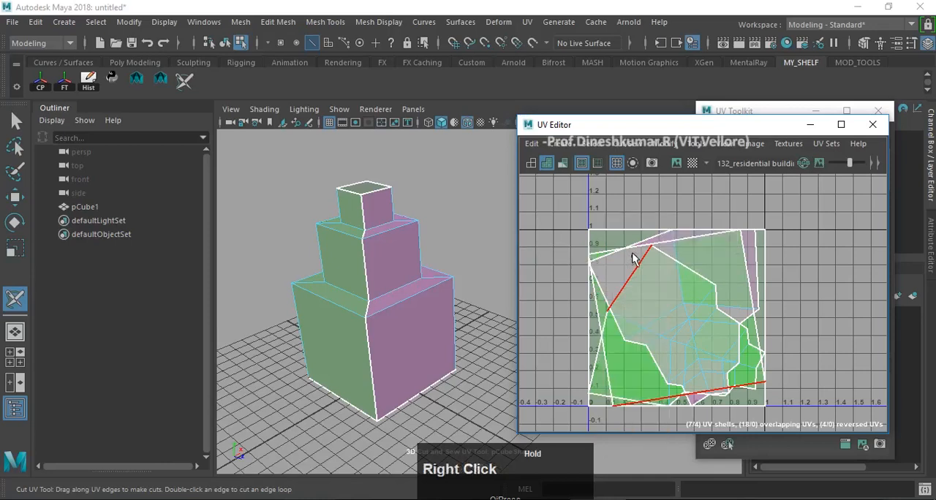
pyautogui.click(16, 198)
pyautogui.moveTo(716, 258); pyautogui.dragTo(775, 296, button='right')
pyautogui.scroll(-3, 592, 245)
pyautogui.moveTo(592, 245); pyautogui.dragTo(765, 359)
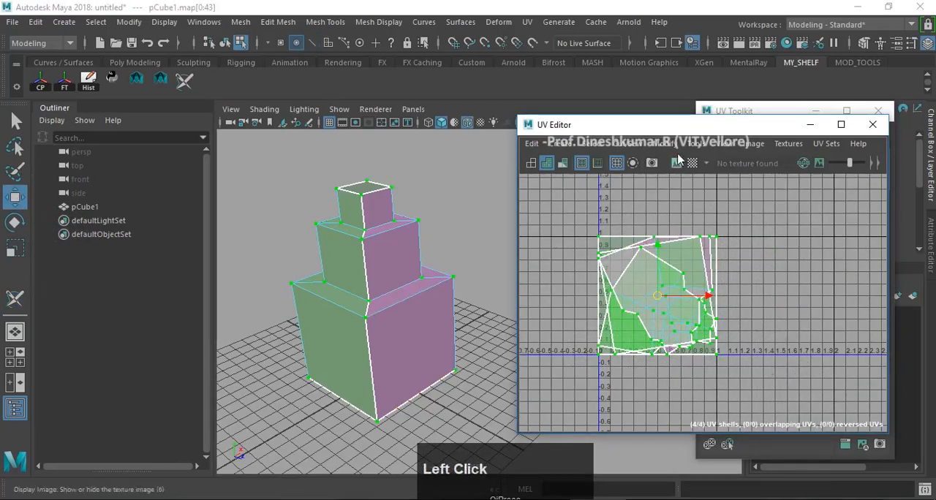
# - Automatically lay out the block's UV shells so that they are packed without overlap in the UV tile
pyautogui.click(662, 143)
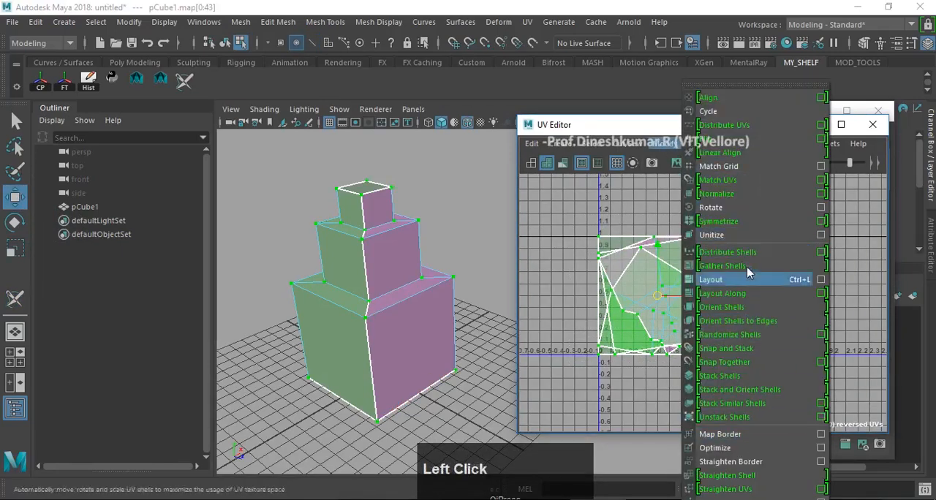
pyautogui.click(804, 280)
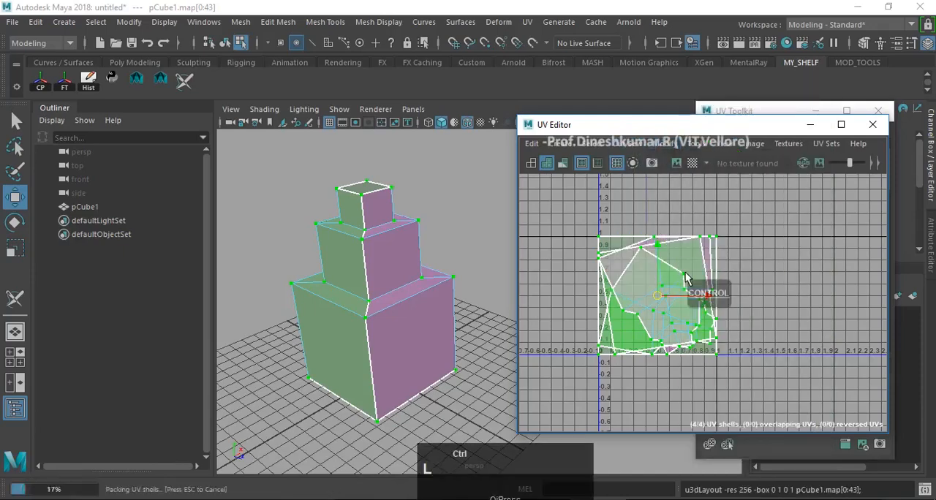
pyautogui.hotkey('ctrl', 'z')
pyautogui.scroll(3, 758, 307)
pyautogui.scroll(-3, 758, 301)
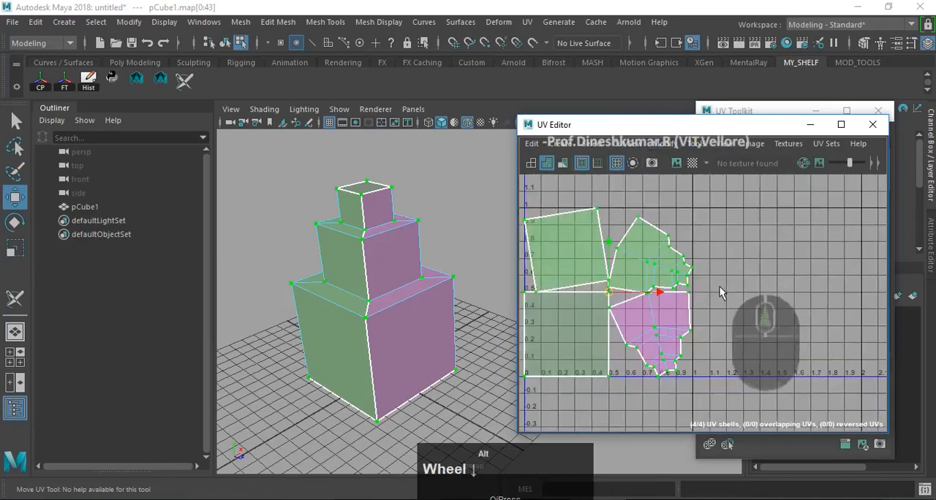
pyautogui.keyDown('alt'); pyautogui.moveTo(719, 286); pyautogui.dragTo(782, 291, button='middle'); pyautogui.keyUp('alt')
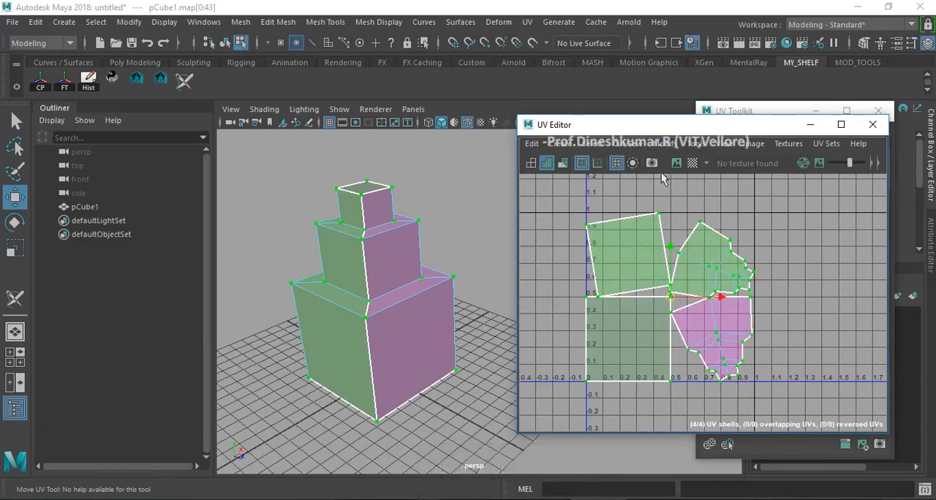
# - Show the checker map on the block to examine the texture distribution, and turn the checker map off
pyautogui.moveTo(657, 132); pyautogui.dragTo(608, 137)
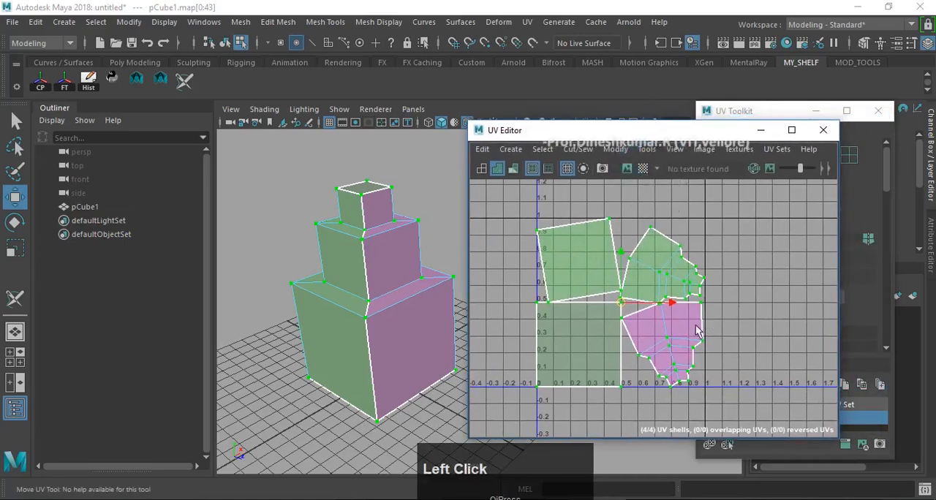
pyautogui.click(642, 169)
pyautogui.scroll(3, 336, 222)
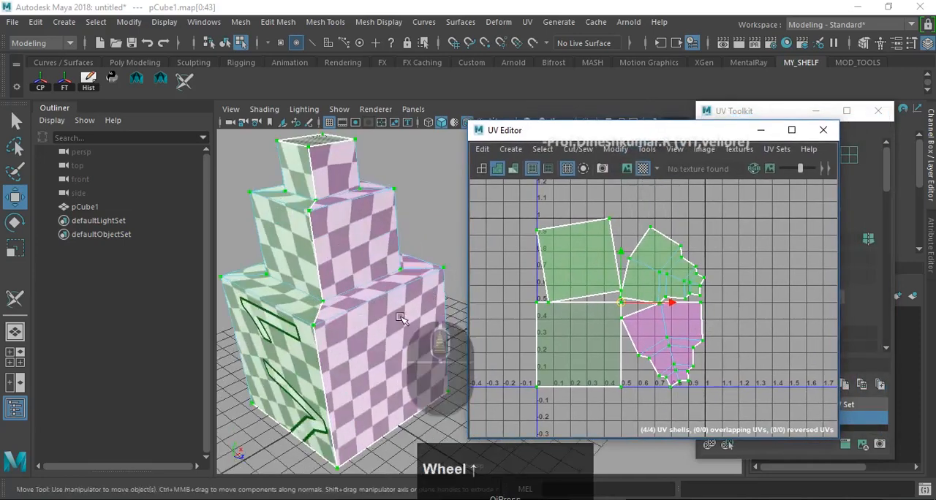
pyautogui.scroll(-5, 327, 331)
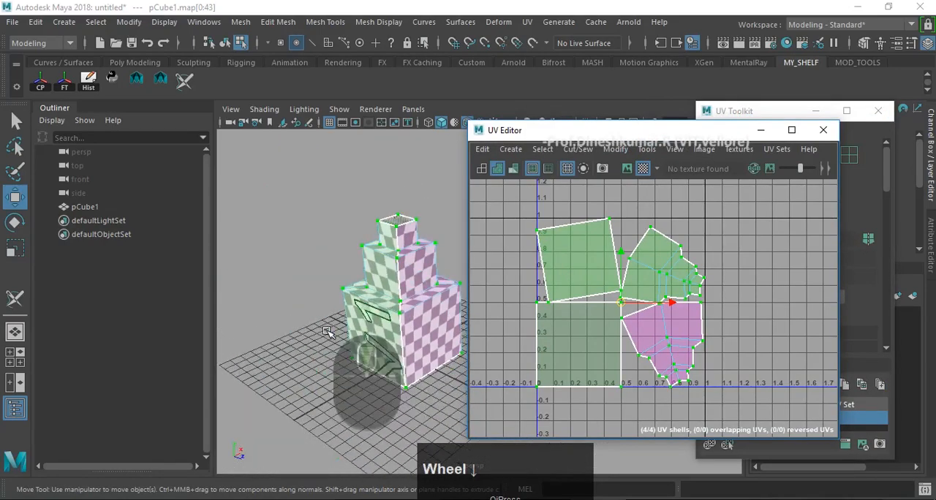
pyautogui.scroll(3, 327, 331)
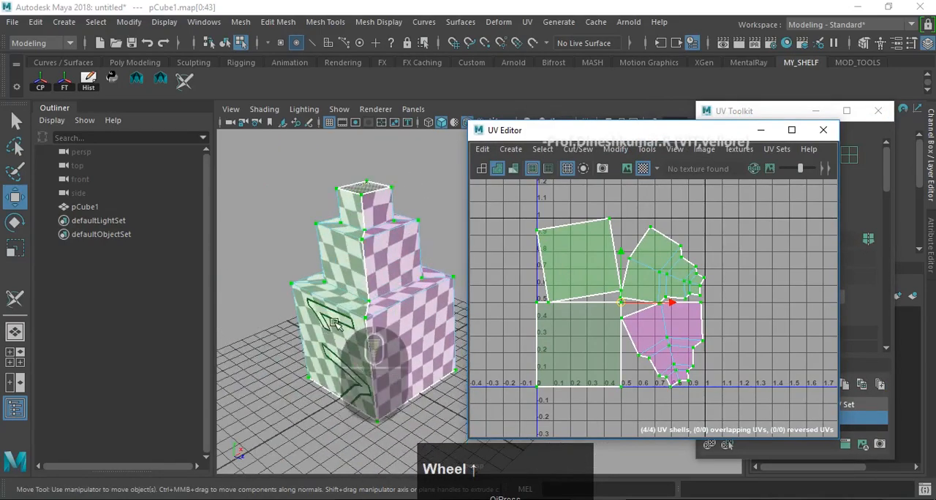
pyautogui.keyDown('alt'); pyautogui.moveTo(329, 329); pyautogui.dragTo(380, 307); pyautogui.keyUp('alt')
pyautogui.click(642, 169)
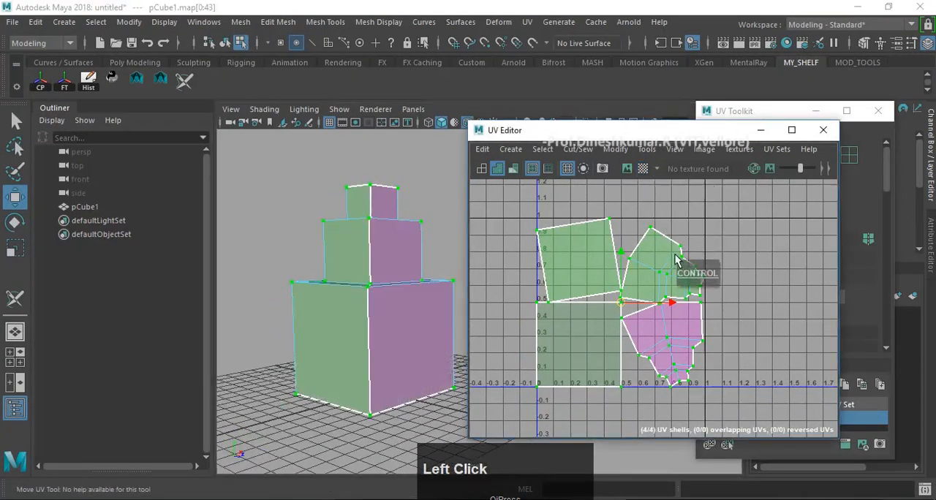
# - Close the UV Editor to leave the block's unwrapped layout
pyautogui.keyDown('alt'); pyautogui.moveTo(389, 298); pyautogui.dragTo(324, 296); pyautogui.keyUp('alt')
pyautogui.keyDown('alt'); pyautogui.moveTo(341, 297); pyautogui.dragTo(335, 310, button='middle'); pyautogui.keyUp('alt')
pyautogui.keyDown('alt'); pyautogui.moveTo(339, 307); pyautogui.dragTo(378, 328); pyautogui.keyUp('alt')
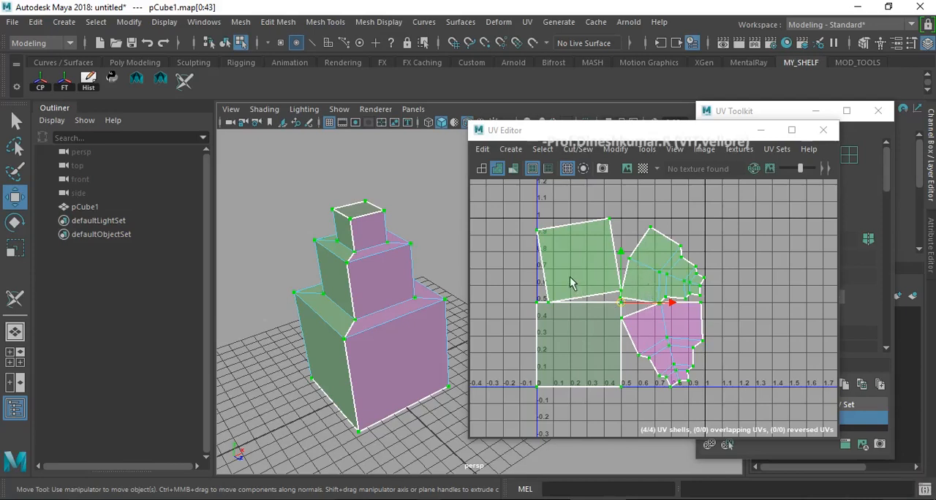
pyautogui.click(824, 131)
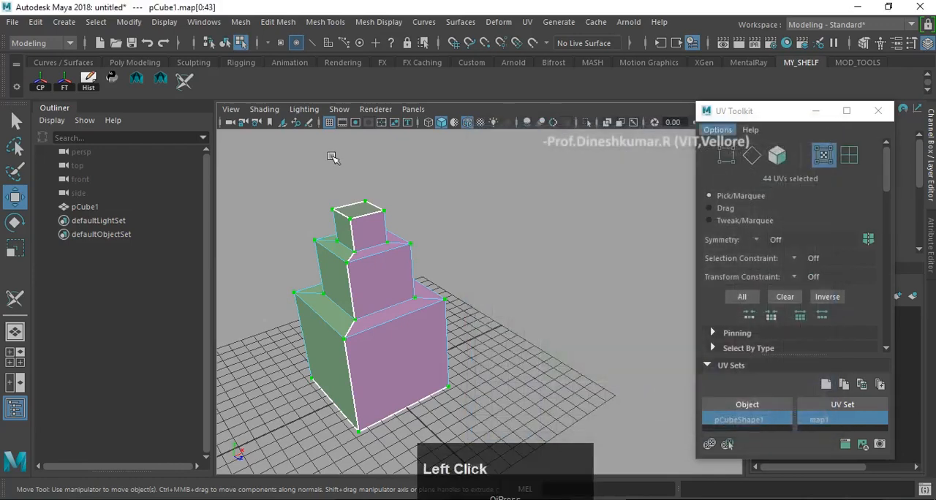
# - Select the whole three-tiered block in object mode, delete it from the scene, and close the UV Toolkit
pyautogui.click(16, 223)
pyautogui.click(16, 197)
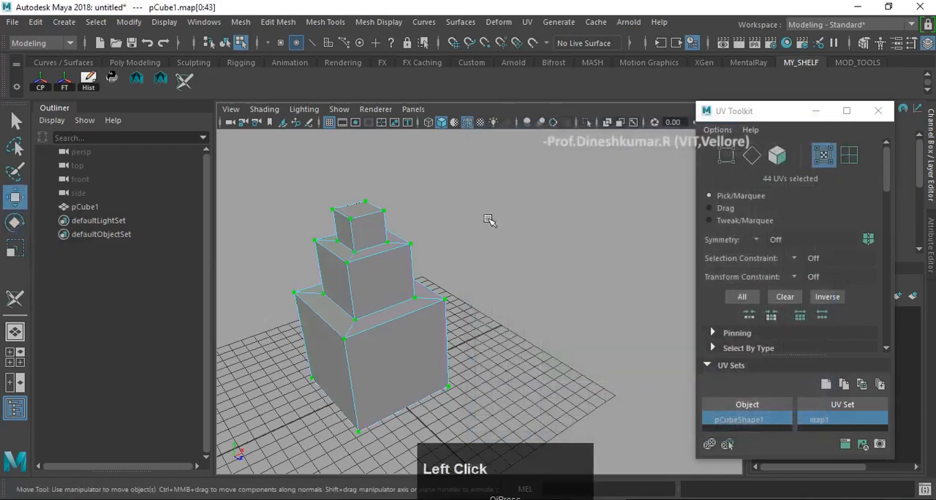
pyautogui.moveTo(364, 254); pyautogui.dragTo(395, 254, button='right')
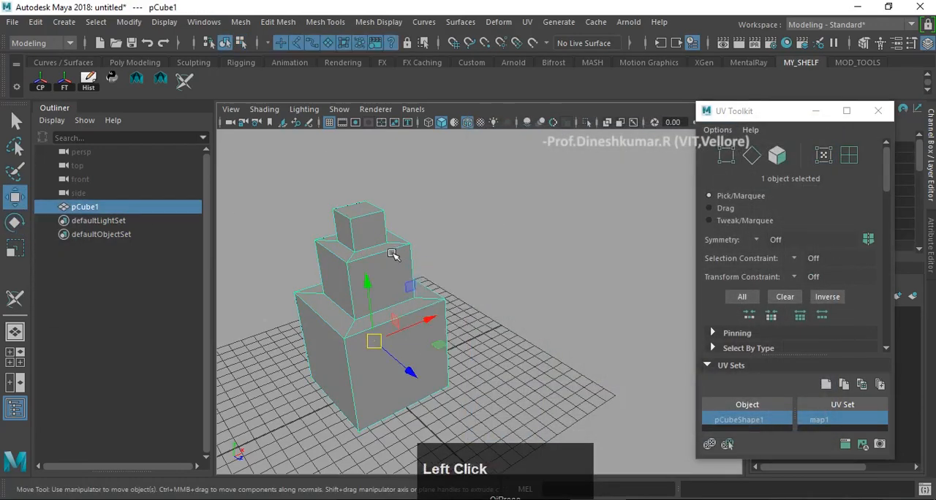
pyautogui.press('Delete')
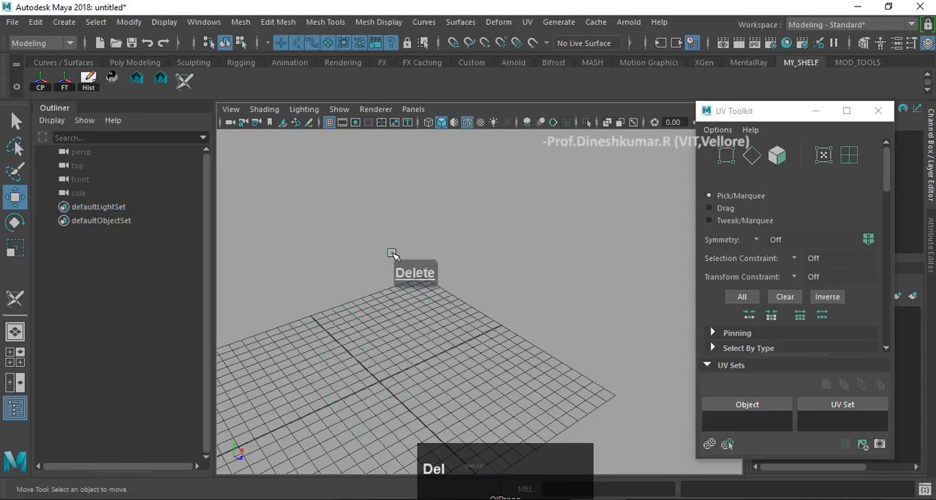
pyautogui.click(878, 111)
# - Create a polygon cylinder at the centre of the empty grid
pyautogui.keyDown('alt'); pyautogui.moveTo(432, 317); pyautogui.dragTo(441, 256); pyautogui.keyUp('alt')
pyautogui.press('w')
pyautogui.keyDown('alt'); pyautogui.moveTo(441, 257); pyautogui.dragTo(476, 263, button='middle'); pyautogui.keyUp('alt')
pyautogui.scroll(3, 460, 283)
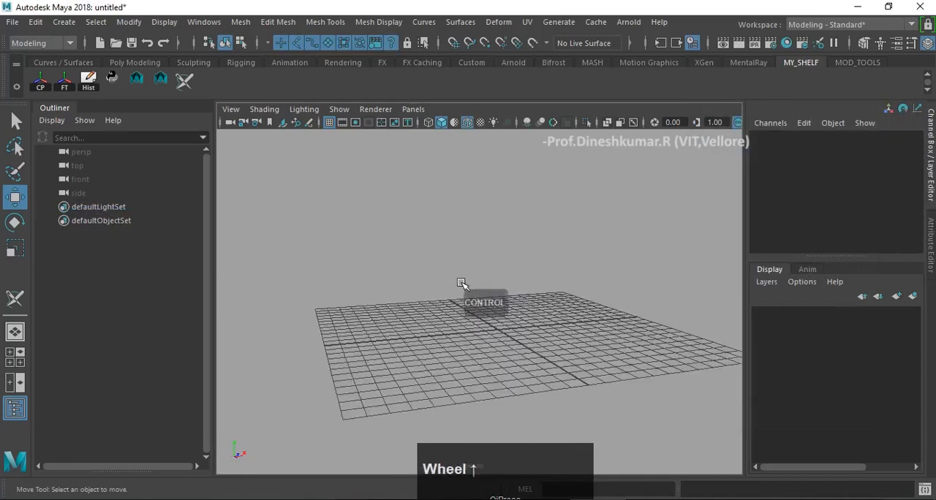
pyautogui.keyDown('alt'); pyautogui.moveTo(460, 283); pyautogui.dragTo(461, 303); pyautogui.keyUp('alt')
pyautogui.scroll(-3, 425, 302)
pyautogui.scroll(3, 463, 299)
pyautogui.keyDown('shift'); pyautogui.rightClick(572, 210); pyautogui.keyUp('shift')
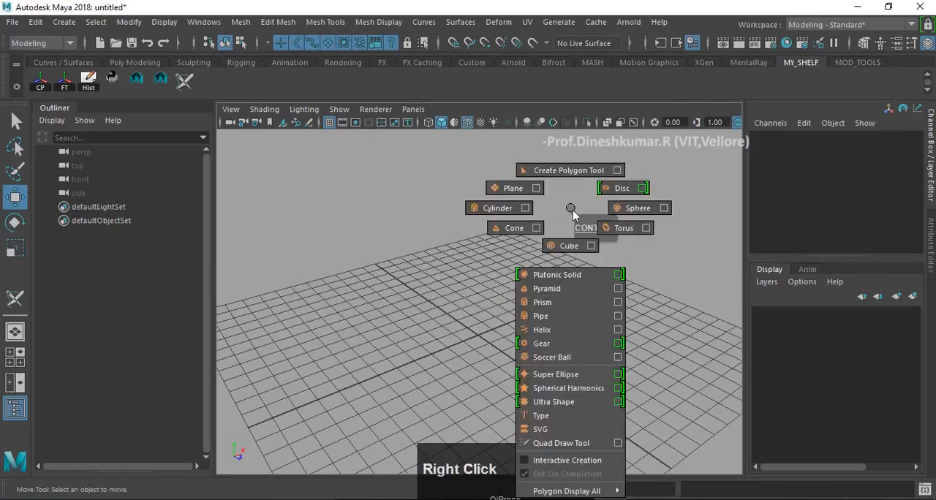
pyautogui.moveTo(573, 210); pyautogui.dragTo(500, 209, button='right')
# - Scale the cylinder uniformly to about 2.44 and raise it to a Y position of about 2.93
pyautogui.press('r')
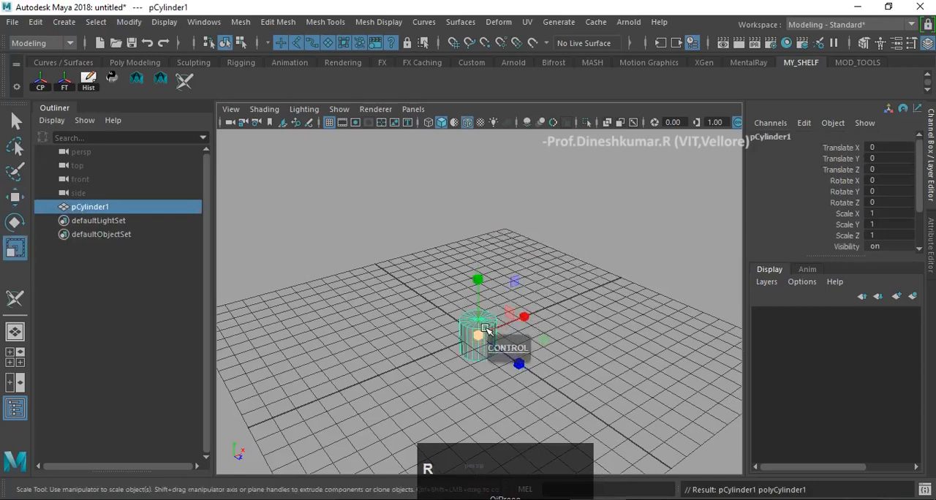
pyautogui.moveTo(486, 329); pyautogui.dragTo(480, 229)
pyautogui.press('w')
pyautogui.press('f')
pyautogui.keyDown('alt'); pyautogui.moveTo(522, 270); pyautogui.dragTo(516, 173); pyautogui.keyUp('alt')
pyautogui.moveTo(517, 173); pyautogui.dragTo(503, 200, button='right')
pyautogui.keyDown('alt'); pyautogui.moveTo(503, 200); pyautogui.dragTo(502, 263); pyautogui.keyUp('alt')
# - Select only the cylinder's top cap faces, extrude them and scale them inward to leave an outer ring
pyautogui.moveTo(377, 192); pyautogui.dragTo(616, 271)
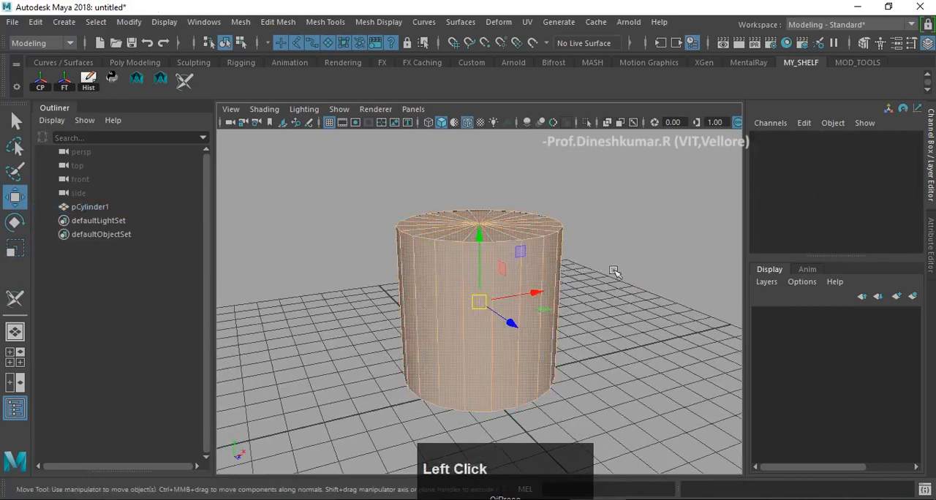
pyautogui.keyDown('alt'); pyautogui.moveTo(510, 351); pyautogui.dragTo(504, 286); pyautogui.keyUp('alt')
pyautogui.keyDown('ctrl'); pyautogui.moveTo(353, 282); pyautogui.dragTo(668, 444); pyautogui.keyUp('ctrl')
pyautogui.keyDown('alt'); pyautogui.moveTo(609, 276); pyautogui.dragTo(586, 328); pyautogui.keyUp('alt')
pyautogui.keyDown('shift'); pyautogui.moveTo(481, 204); pyautogui.dragTo(481, 248, button='right'); pyautogui.keyUp('shift')
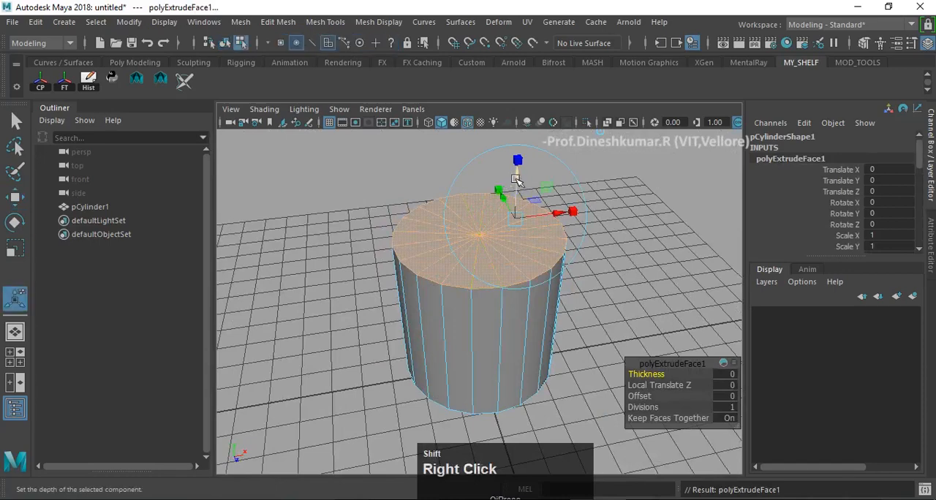
pyautogui.keyDown('shift'); pyautogui.moveTo(506, 220); pyautogui.dragTo(474, 220); pyautogui.keyUp('shift')
pyautogui.keyDown('alt'); pyautogui.moveTo(474, 220); pyautogui.dragTo(495, 267, button='middle'); pyautogui.keyUp('alt')
pyautogui.keyDown('alt'); pyautogui.moveTo(494, 267); pyautogui.dragTo(497, 250); pyautogui.keyUp('alt')
# - Extrude the inner cap faces upward by about 1.55 to form a narrower second tier
pyautogui.press('g')
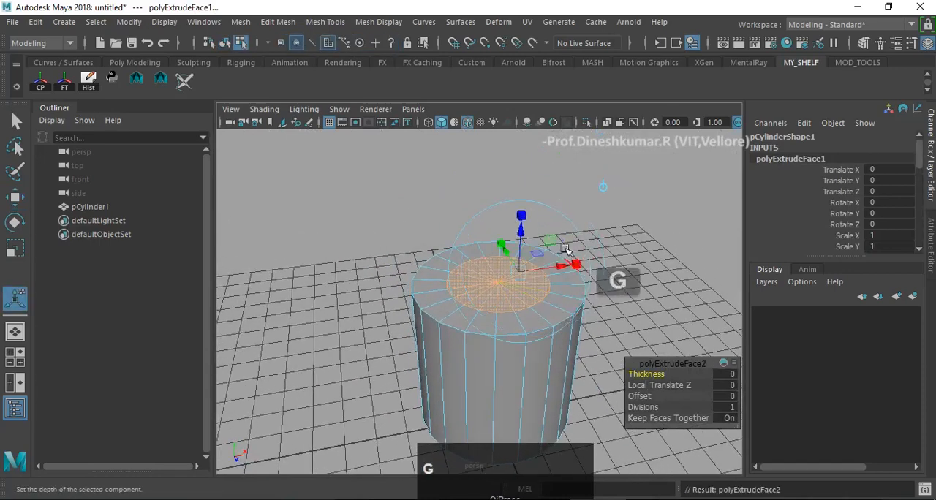
pyautogui.click(521, 242)
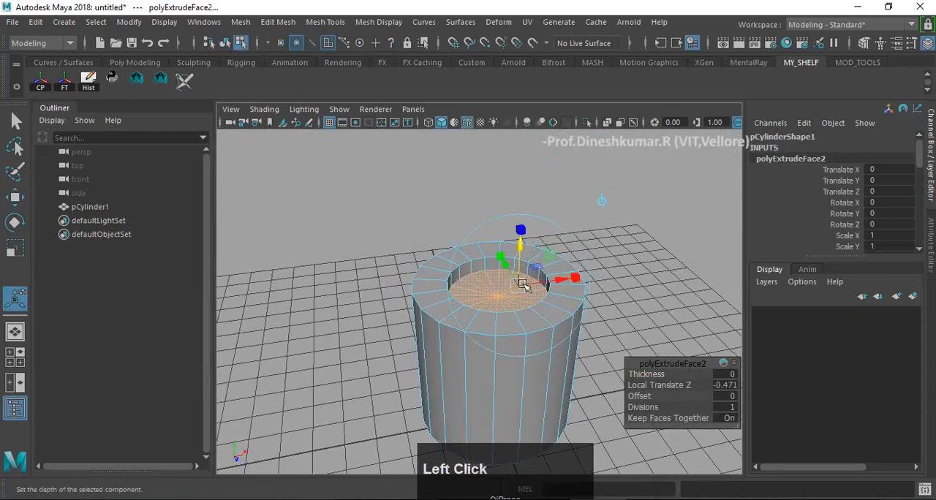
pyautogui.moveTo(518, 250); pyautogui.dragTo(498, 128)
pyautogui.keyDown('alt'); pyautogui.middleClick(542, 248); pyautogui.keyUp('alt')
pyautogui.keyDown('alt'); pyautogui.moveTo(543, 248); pyautogui.dragTo(552, 319, button='middle'); pyautogui.keyUp('alt')
pyautogui.hotkey('ctrl', 'z')
pyautogui.keyDown('alt'); pyautogui.moveTo(551, 320); pyautogui.dragTo(545, 286); pyautogui.keyUp('alt')
pyautogui.moveTo(522, 342); pyautogui.dragTo(523, 313)
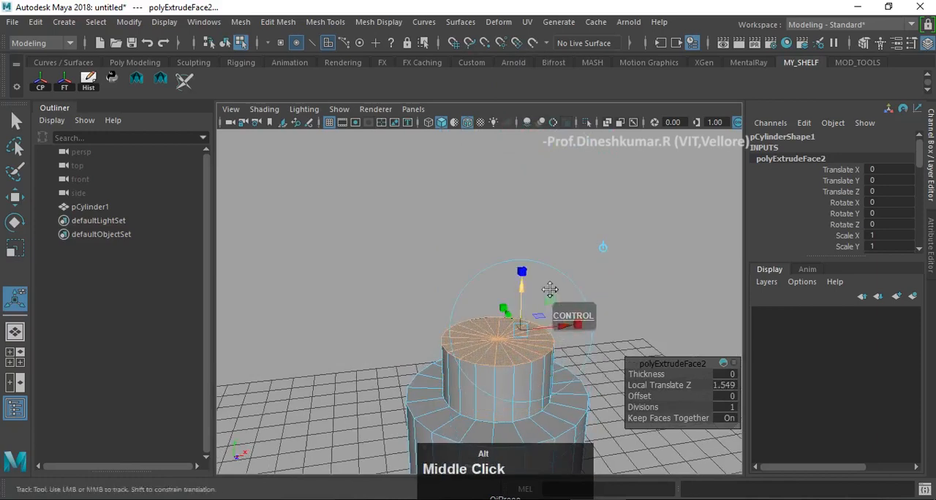
# - Extrude the second tier's top faces inward and upward to form a smaller third tier
pyautogui.keyDown('alt'); pyautogui.moveTo(550, 289); pyautogui.dragTo(547, 265, button='middle'); pyautogui.keyUp('alt')
pyautogui.press('g')
pyautogui.click(525, 276)
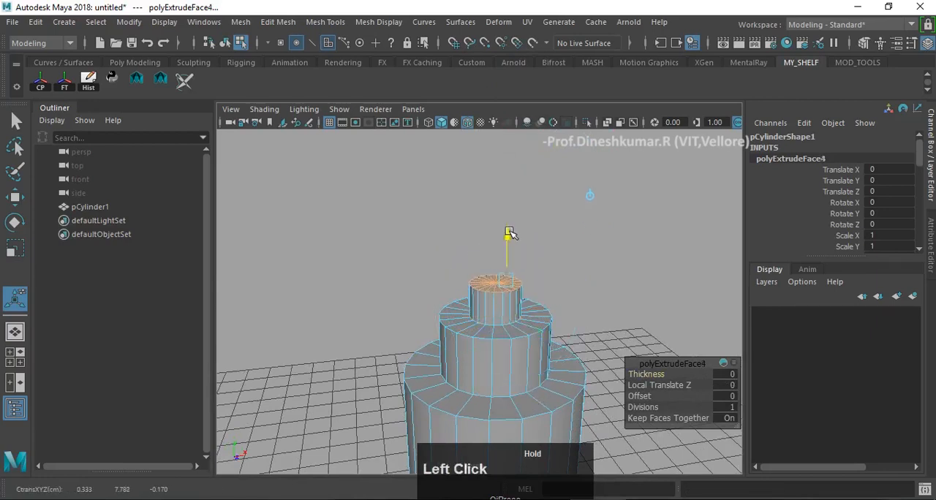
pyautogui.press('w')
pyautogui.moveTo(525, 281)
pyautogui.keyDown('alt'); pyautogui.mouseDown()
pyautogui.moveTo(511, 266)
pyautogui.moveTo(518, 246)
pyautogui.moveTo(537, 272)
pyautogui.mouseUp(); pyautogui.keyUp('alt')
pyautogui.keyDown('alt'); pyautogui.moveTo(537, 272); pyautogui.dragTo(500, 268, button='middle'); pyautogui.keyUp('alt')
pyautogui.keyDown('alt'); pyautogui.moveTo(501, 267); pyautogui.dragTo(520, 273); pyautogui.keyUp('alt')
pyautogui.scroll(3, 526, 286)
pyautogui.keyDown('alt'); pyautogui.moveTo(531, 294); pyautogui.dragTo(534, 277, button='middle'); pyautogui.keyUp('alt')
pyautogui.keyDown('alt'); pyautogui.moveTo(534, 277); pyautogui.dragTo(478, 279); pyautogui.keyUp('alt')
pyautogui.keyDown('alt'); pyautogui.moveTo(477, 279); pyautogui.dragTo(495, 267, button='middle'); pyautogui.keyUp('alt')
# - Return to object mode and select the whole three-tiered cylinder
pyautogui.moveTo(452, 242); pyautogui.dragTo(501, 202, button='right')
pyautogui.click(568, 221)
pyautogui.scroll(-5, 552, 292)
pyautogui.click(486, 326)
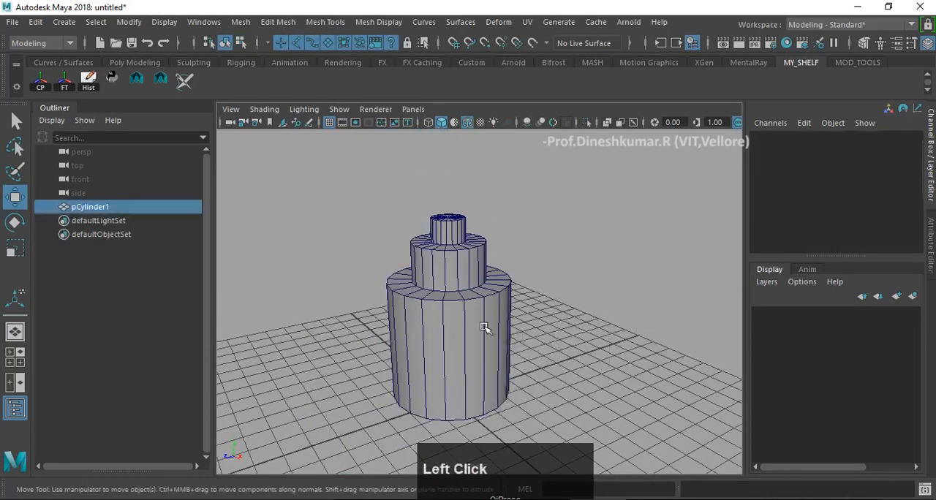
pyautogui.press('w')
pyautogui.press('f')
# - Duplicate the tiered cylinder and set the copy's Rotate Z to -90 so that it lies sideways
pyautogui.keyDown('alt'); pyautogui.moveTo(526, 340); pyautogui.dragTo(548, 288); pyautogui.keyUp('alt')
pyautogui.keyDown('alt'); pyautogui.moveTo(548, 288); pyautogui.dragTo(548, 278, button='middle'); pyautogui.keyUp('alt')
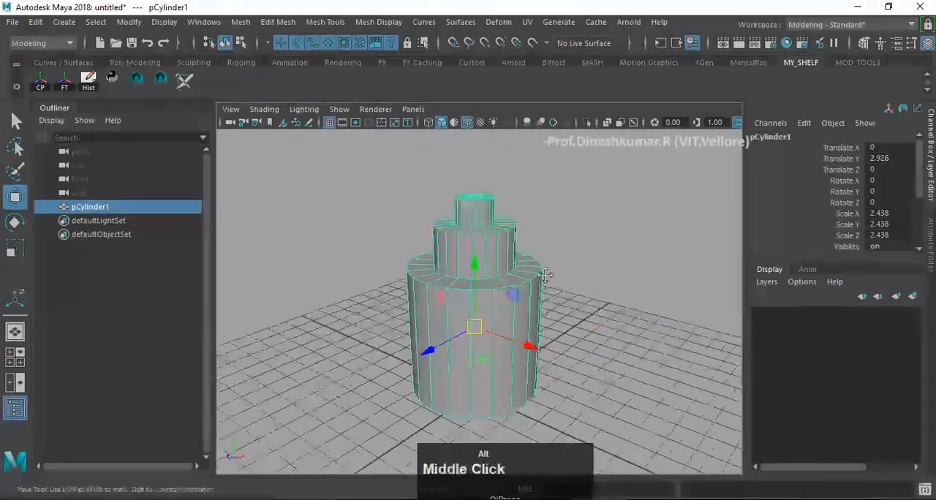
pyautogui.moveTo(548, 278)
pyautogui.keyDown('alt'); pyautogui.mouseDown()
pyautogui.moveTo(549, 267)
pyautogui.moveTo(539, 278)
pyautogui.mouseUp(); pyautogui.keyUp('alt')
pyautogui.moveTo(540, 284)
pyautogui.keyDown('alt'); pyautogui.mouseDown()
pyautogui.moveTo(483, 314)
pyautogui.moveTo(525, 316)
pyautogui.moveTo(483, 285)
pyautogui.moveTo(499, 275)
pyautogui.moveTo(487, 268)
pyautogui.moveTo(470, 288)
pyautogui.moveTo(497, 263)
pyautogui.moveTo(545, 298)
pyautogui.mouseUp(); pyautogui.keyUp('alt')
pyautogui.hotkey('ctrl', 'd')
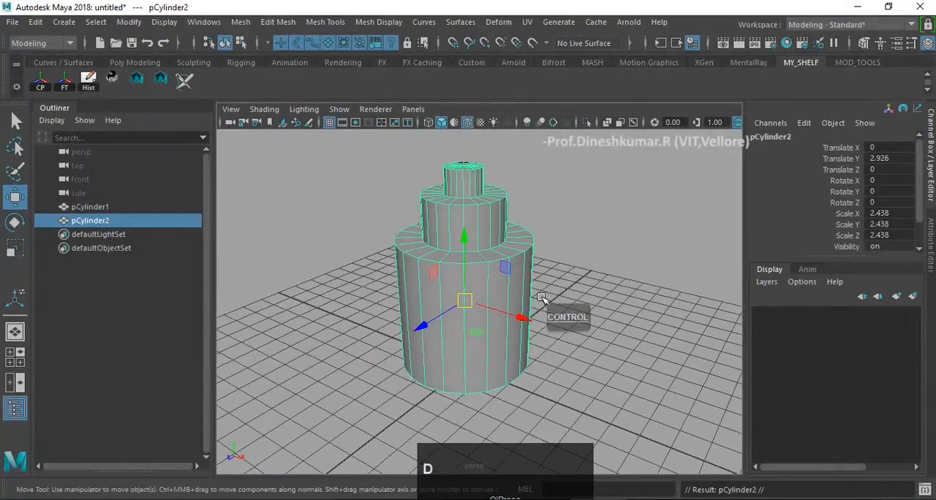
pyautogui.press('e')
pyautogui.moveTo(494, 256); pyautogui.dragTo(532, 327)
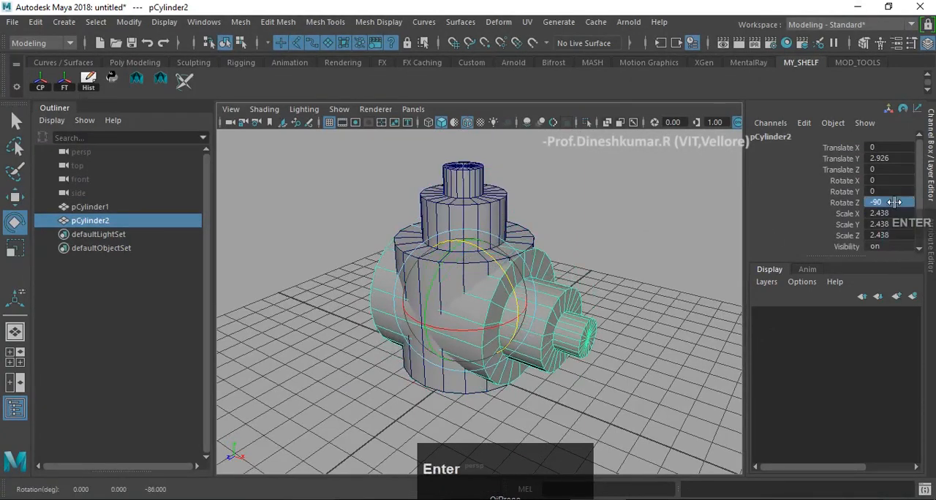
# - Scale the sideways copy uniformly to about 2.0 and move it along X to about 1.84, partly inside the upright cylinder
pyautogui.keyDown('alt'); pyautogui.moveTo(589, 285); pyautogui.dragTo(499, 313); pyautogui.keyUp('alt')
pyautogui.press('r')
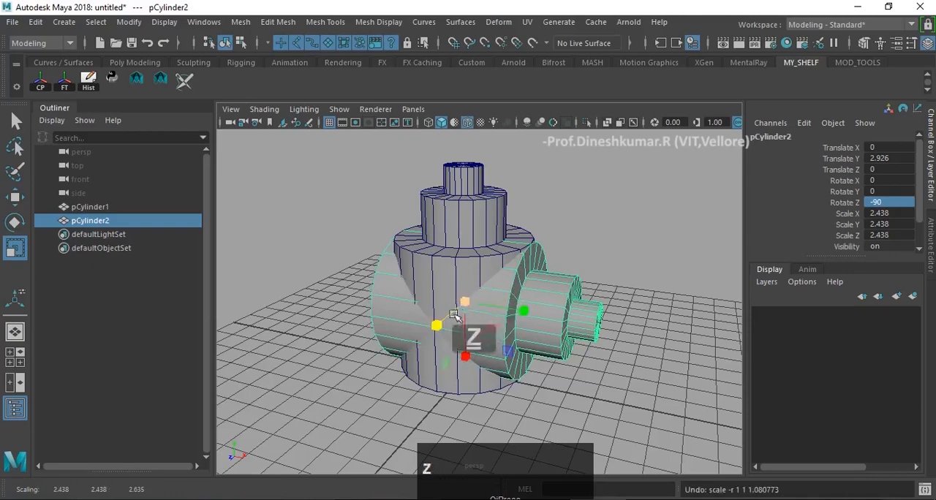
pyautogui.press('w')
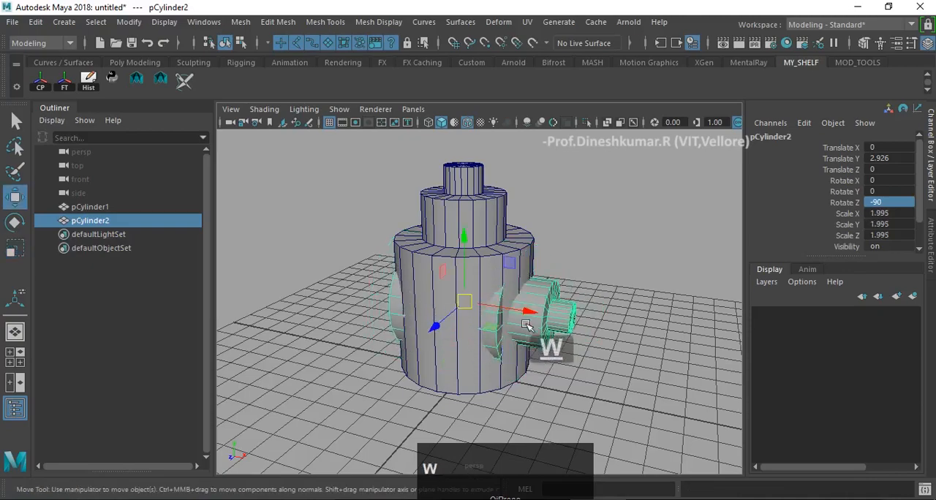
pyautogui.moveTo(524, 316); pyautogui.dragTo(575, 322)
pyautogui.keyDown('alt'); pyautogui.moveTo(655, 328); pyautogui.dragTo(427, 228); pyautogui.keyUp('alt')
pyautogui.scroll(3, 508, 286)
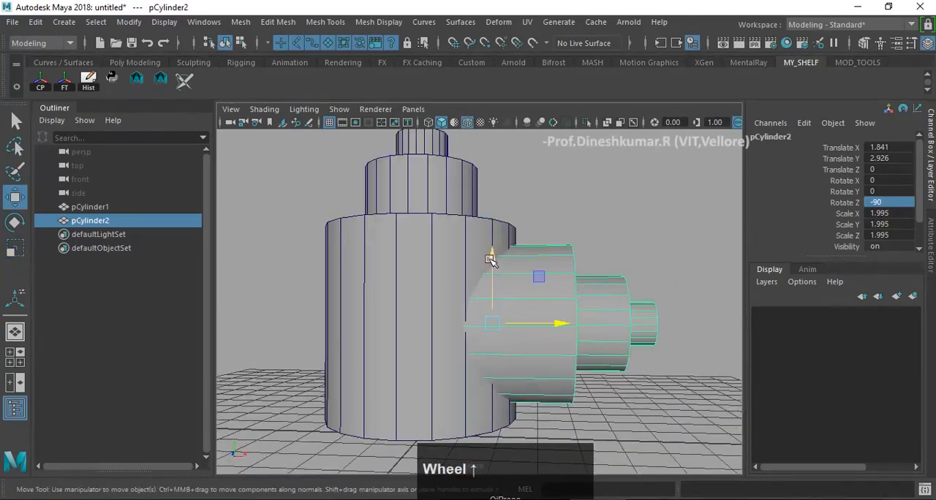
pyautogui.moveTo(490, 260); pyautogui.dragTo(573, 318)
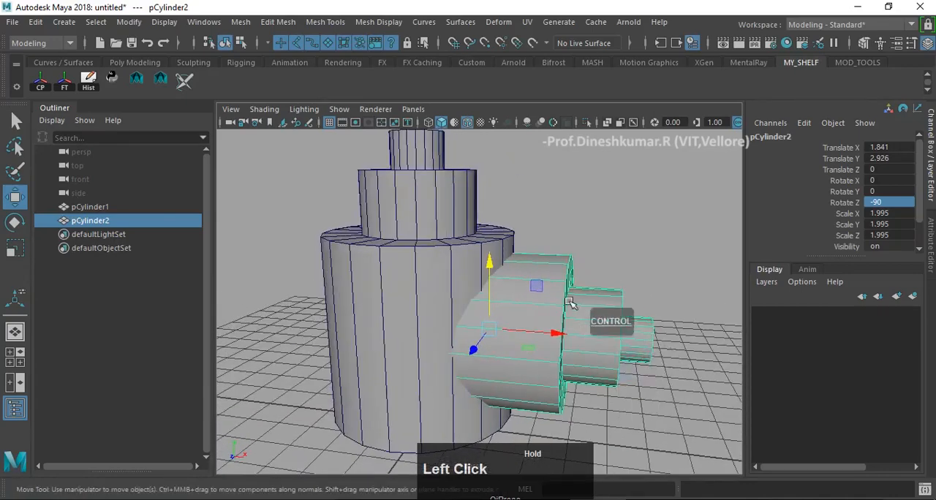
# - Select the upright cylinder and the sideways copy and merge them with a Boolean union
pyautogui.scroll(3, 529, 283)
pyautogui.click(472, 244)
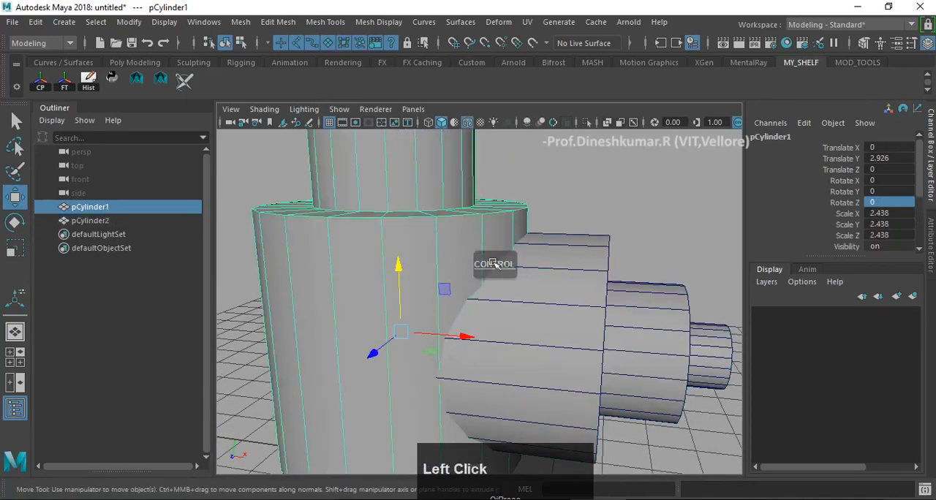
pyautogui.keyDown('shift'); pyautogui.click(570, 263); pyautogui.keyUp('shift')
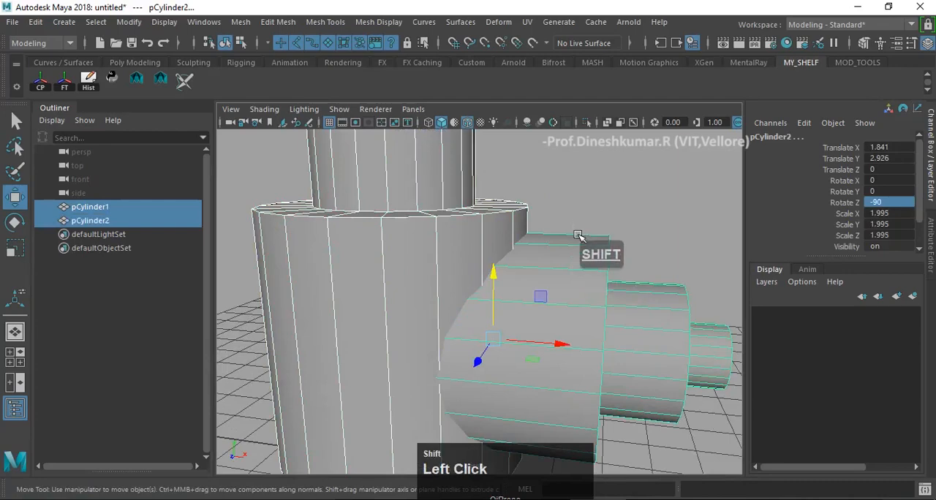
pyautogui.keyDown('shift'); pyautogui.rightClick(577, 236); pyautogui.keyUp('shift')
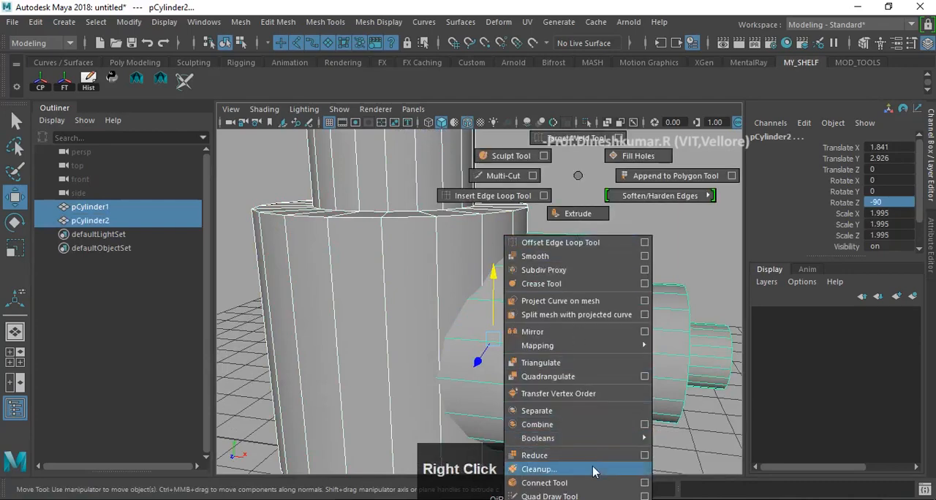
pyautogui.moveTo(595, 441)
pyautogui.click(694, 439)
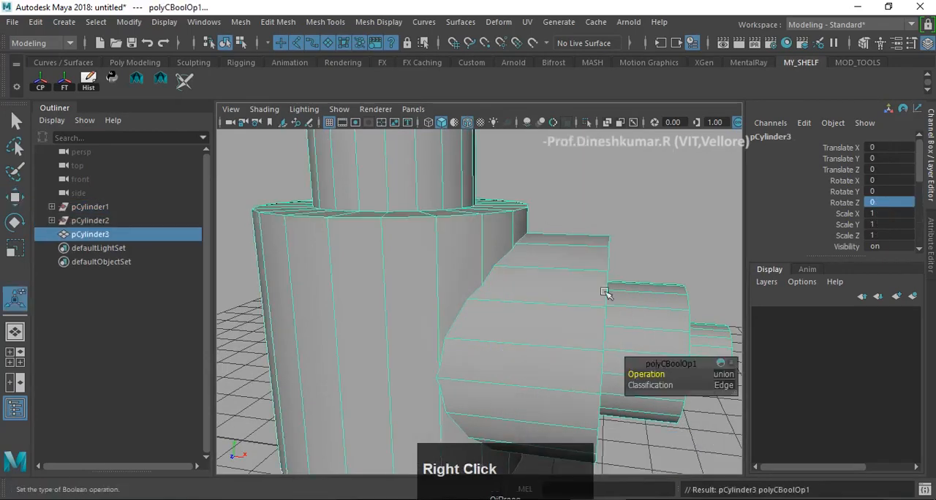
pyautogui.keyDown('alt'); pyautogui.moveTo(607, 241); pyautogui.dragTo(547, 263); pyautogui.keyUp('alt')
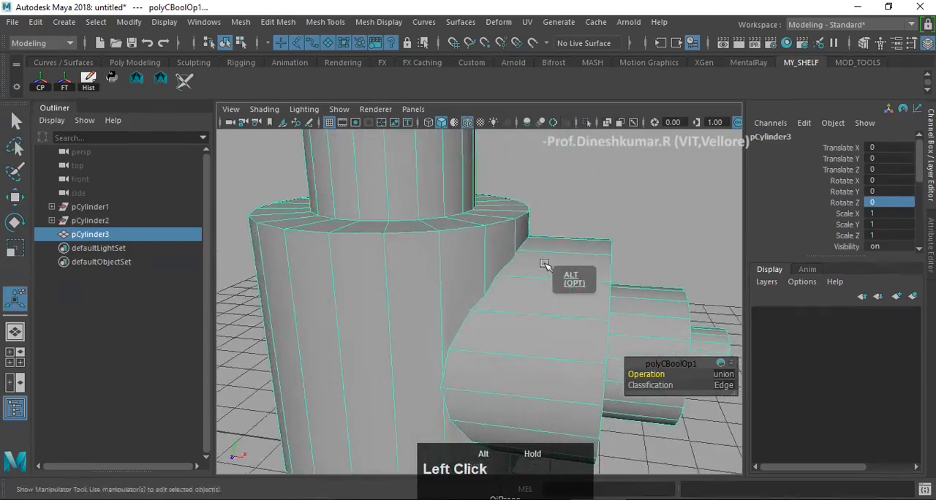
# - Inspect the joint of the merged cylinders in wireframe and shaded display from several angles
pyautogui.scroll(-3, 539, 266)
pyautogui.scroll(3, 539, 262)
pyautogui.press('4')
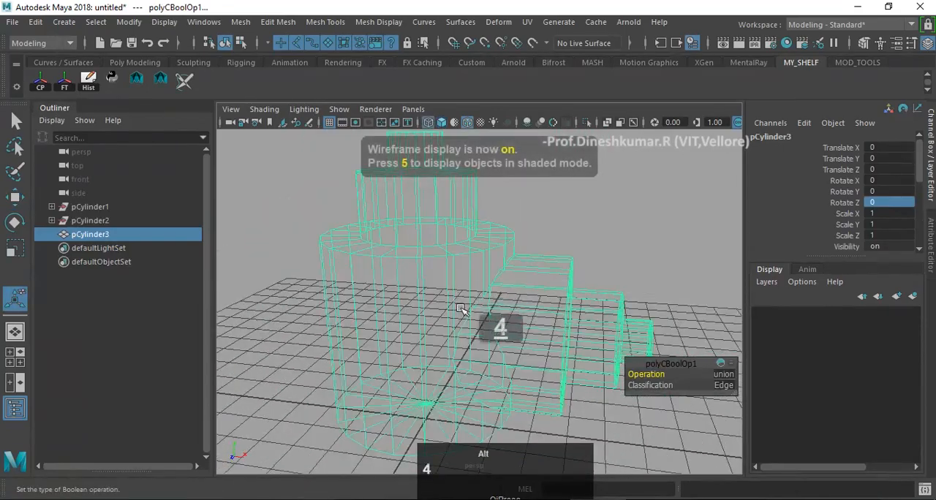
pyautogui.moveTo(458, 310)
pyautogui.keyDown('alt'); pyautogui.mouseDown()
pyautogui.moveTo(459, 353)
pyautogui.moveTo(403, 340)
pyautogui.moveTo(410, 351)
pyautogui.mouseUp(); pyautogui.keyUp('alt')
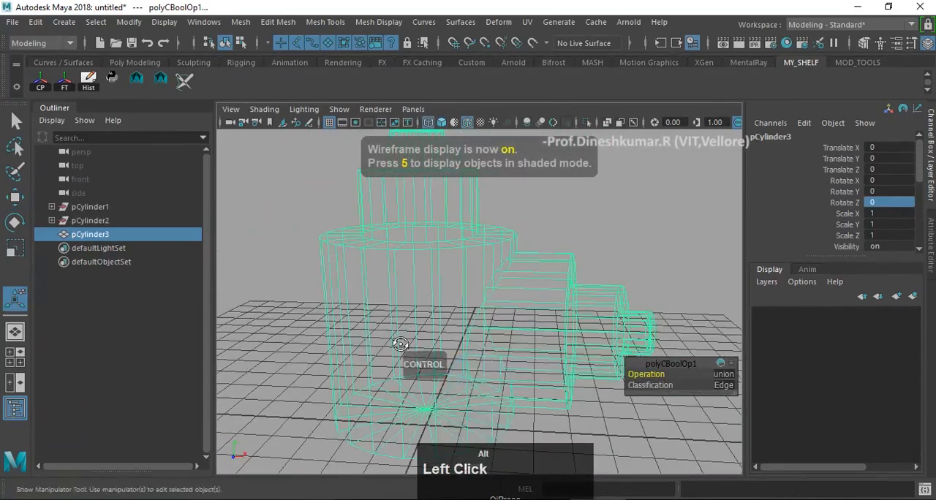
pyautogui.press('5')
pyautogui.scroll(-4, 614, 281)
pyautogui.keyDown('alt'); pyautogui.moveTo(627, 294); pyautogui.dragTo(461, 322); pyautogui.keyUp('alt')
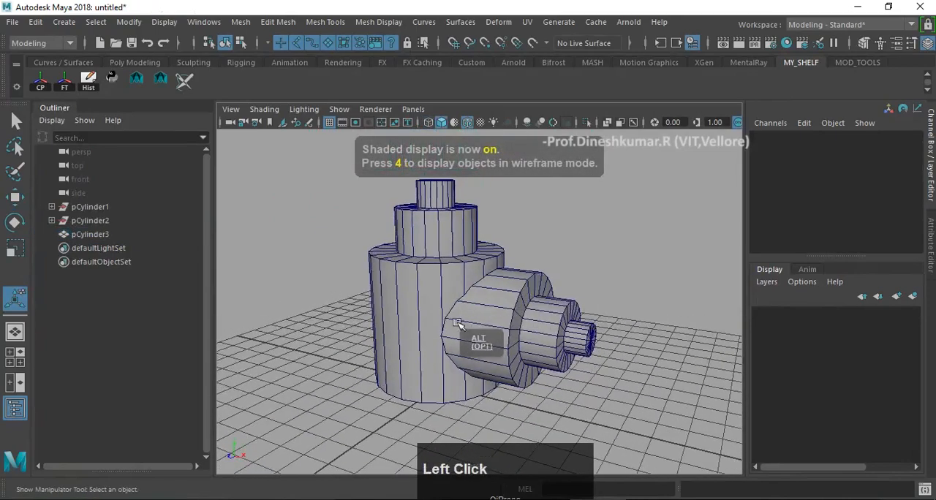
# - Select the merged cylinder object and save the scene as a new file named uv test3.mb
pyautogui.click(459, 315)
pyautogui.keyDown('alt'); pyautogui.moveTo(455, 293); pyautogui.dragTo(446, 288, button='middle'); pyautogui.keyUp('alt')
pyautogui.click(13, 22)
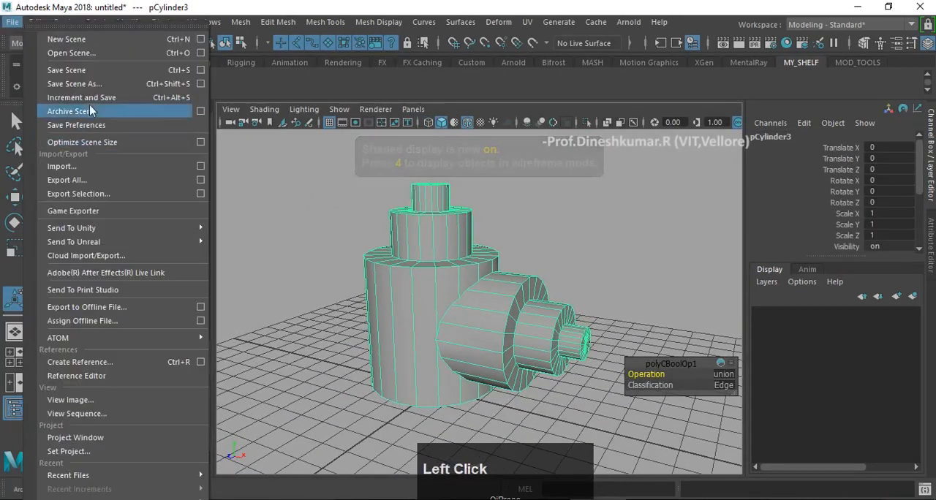
pyautogui.click(95, 85)
pyautogui.click(313, 288)
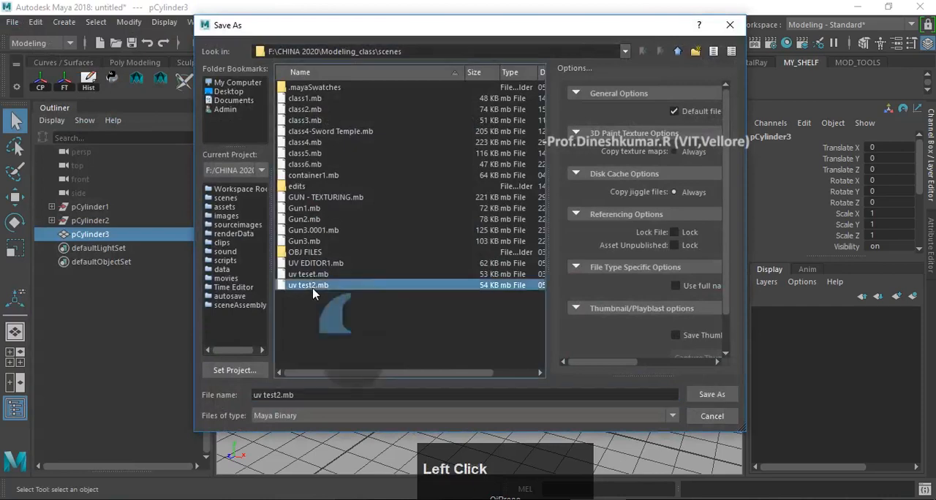
pyautogui.click(283, 395)
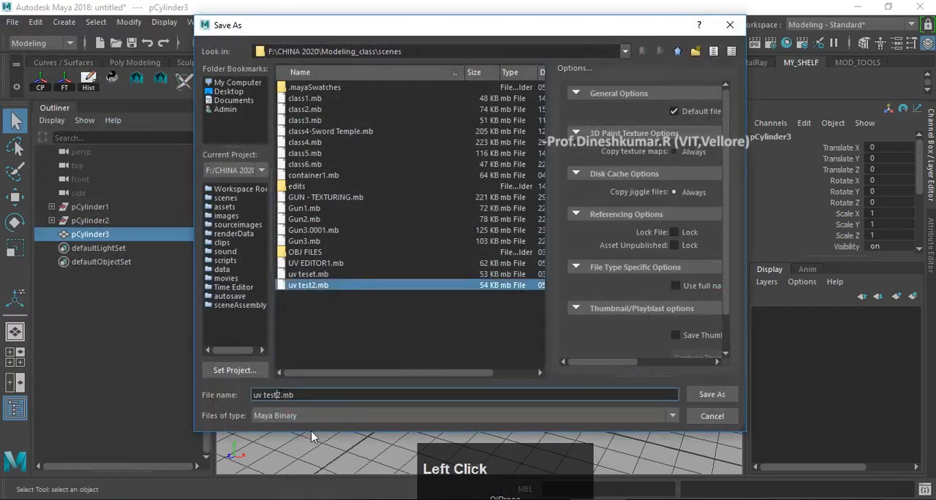
pyautogui.press('BackSpace')
pyautogui.write('3')
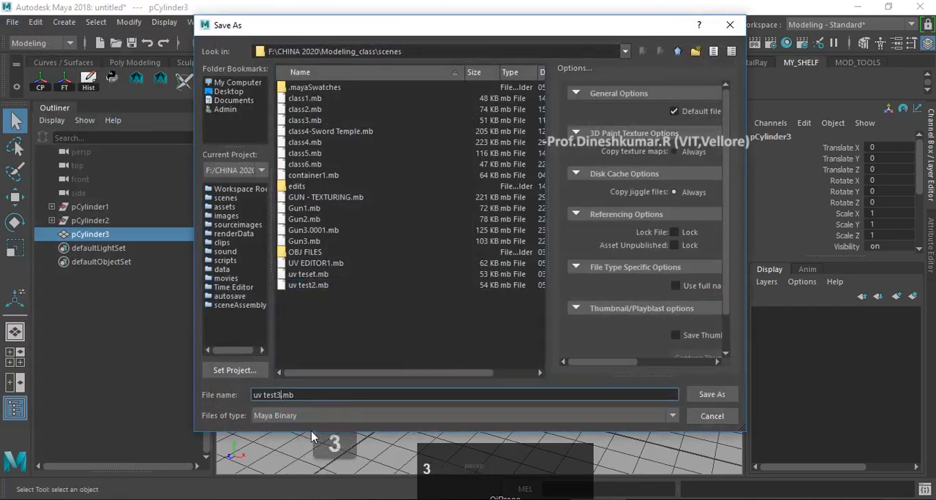
pyautogui.press('Return')
# - Open the UV Editor to show the UV shells of the merged cylinder object
pyautogui.keyDown('alt'); pyautogui.moveTo(555, 309); pyautogui.dragTo(475, 315); pyautogui.keyUp('alt')
pyautogui.press('w')
pyautogui.keyDown('alt'); pyautogui.moveTo(459, 197); pyautogui.dragTo(388, 173, button='middle'); pyautogui.keyUp('alt')
pyautogui.keyDown('alt'); pyautogui.moveTo(388, 173); pyautogui.dragTo(395, 233); pyautogui.keyUp('alt')
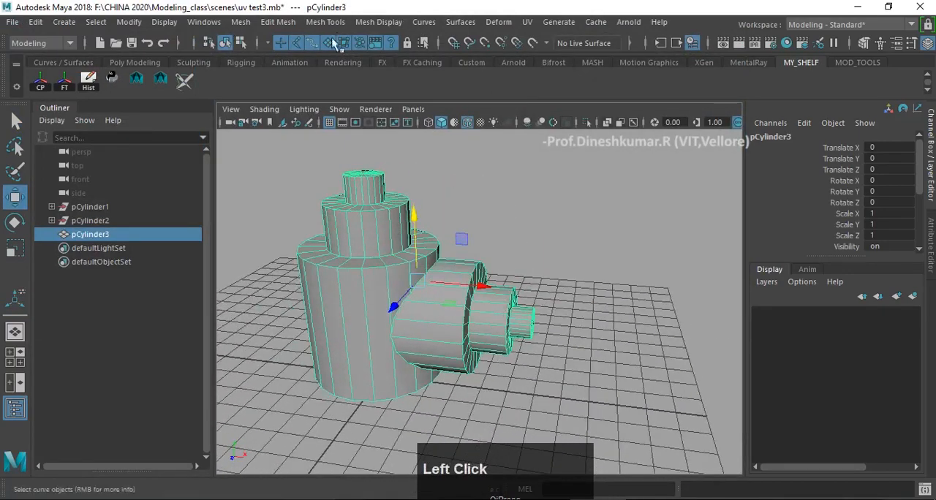
pyautogui.click(526, 22)
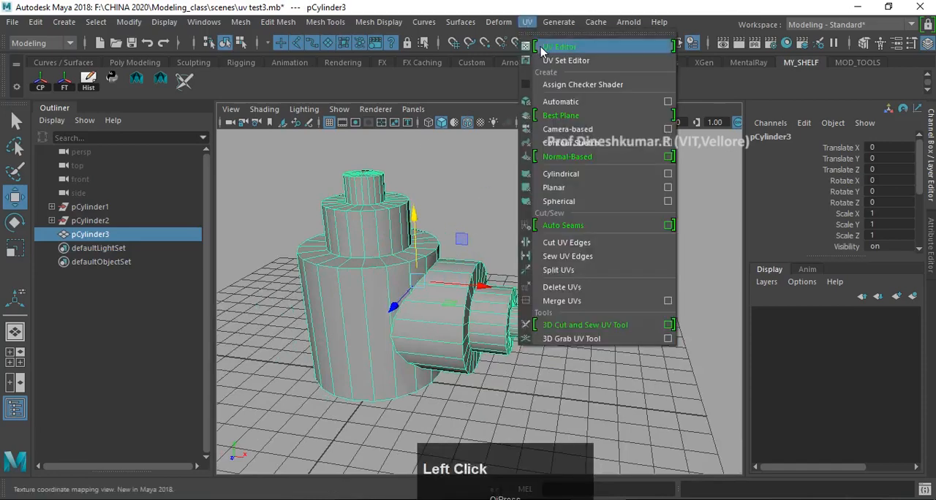
pyautogui.click(541, 50)
pyautogui.keyDown('alt'); pyautogui.moveTo(392, 231); pyautogui.dragTo(338, 228, button='middle'); pyautogui.keyUp('alt')
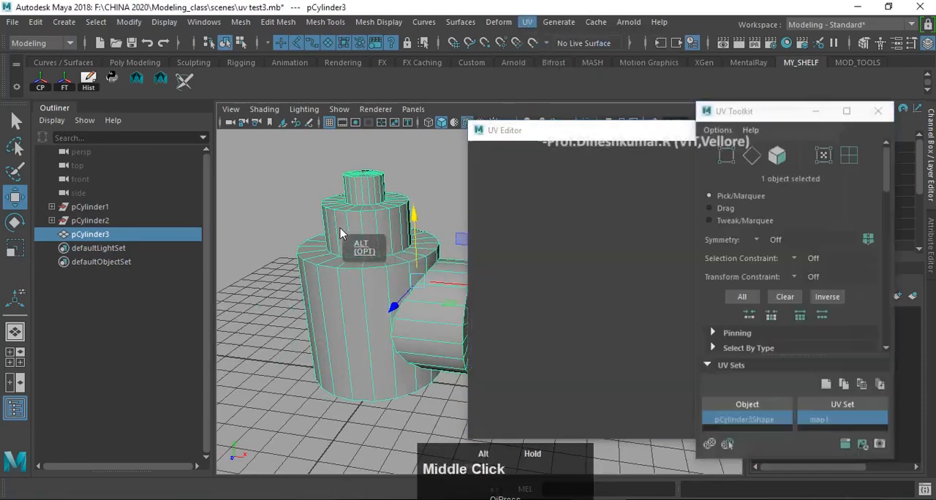
pyautogui.keyDown('alt'); pyautogui.moveTo(351, 255); pyautogui.dragTo(331, 215); pyautogui.keyUp('alt')
pyautogui.keyDown('alt'); pyautogui.moveTo(331, 215); pyautogui.dragTo(352, 198, button='middle'); pyautogui.keyUp('alt')
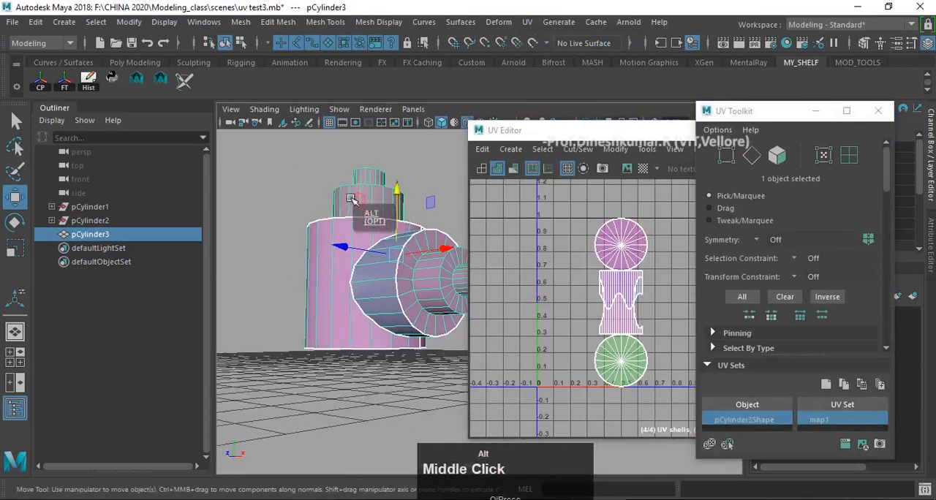
pyautogui.keyDown('alt'); pyautogui.moveTo(352, 198); pyautogui.dragTo(337, 255); pyautogui.keyUp('alt')
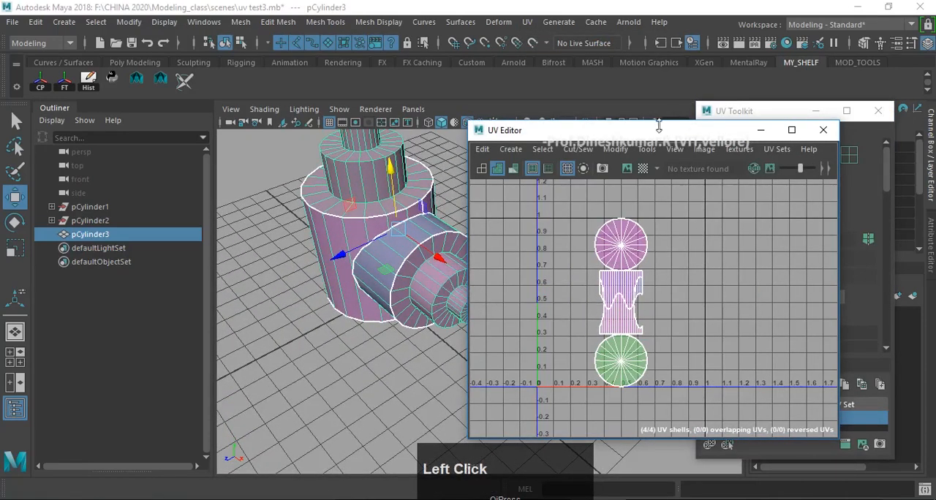
# - Separate the UV Toolkit from the UV Editor window and place the UV Editor clear of the model
pyautogui.moveTo(673, 138); pyautogui.dragTo(602, 120)
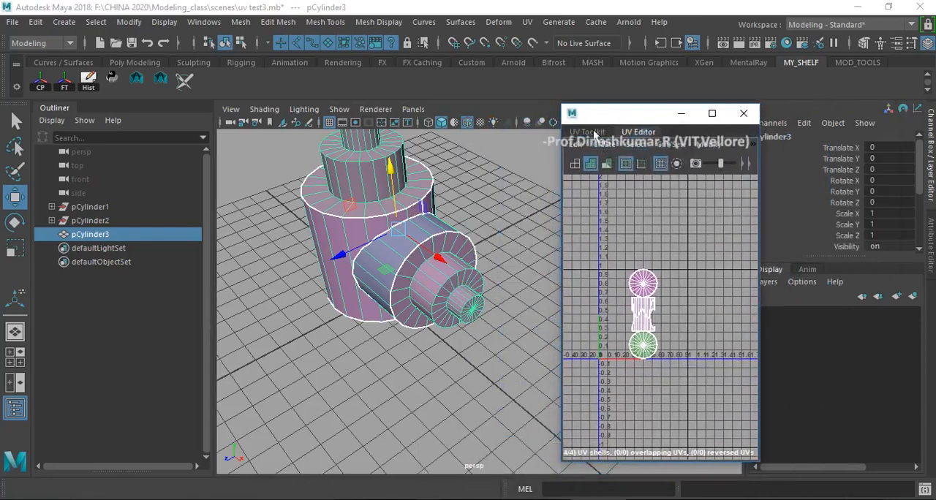
pyautogui.moveTo(592, 133); pyautogui.dragTo(693, 252)
pyautogui.moveTo(696, 117); pyautogui.dragTo(645, 120)
# - Examine the existing UV seams and coloured shells around both cylinders of the merged model
pyautogui.keyDown('alt'); pyautogui.moveTo(414, 276); pyautogui.dragTo(392, 349, button='middle'); pyautogui.keyUp('alt')
pyautogui.keyDown('alt'); pyautogui.moveTo(370, 300); pyautogui.dragTo(419, 225); pyautogui.keyUp('alt')
pyautogui.keyDown('alt'); pyautogui.moveTo(384, 268); pyautogui.dragTo(432, 187, button='middle'); pyautogui.keyUp('alt')
pyautogui.keyDown('alt'); pyautogui.moveTo(382, 221); pyautogui.dragTo(369, 222); pyautogui.keyUp('alt')
pyautogui.scroll(3, 373, 228)
pyautogui.keyDown('alt'); pyautogui.moveTo(376, 236); pyautogui.dragTo(382, 244, button='middle'); pyautogui.keyUp('alt')
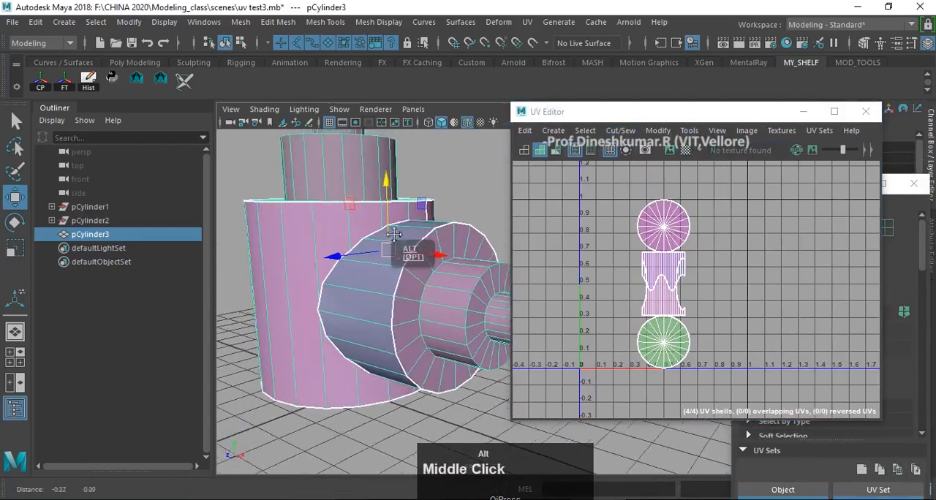
pyautogui.keyDown('alt'); pyautogui.moveTo(382, 244); pyautogui.dragTo(410, 260); pyautogui.keyUp('alt')
pyautogui.keyDown('alt'); pyautogui.scroll(-2, 420, 256); pyautogui.keyUp('alt')
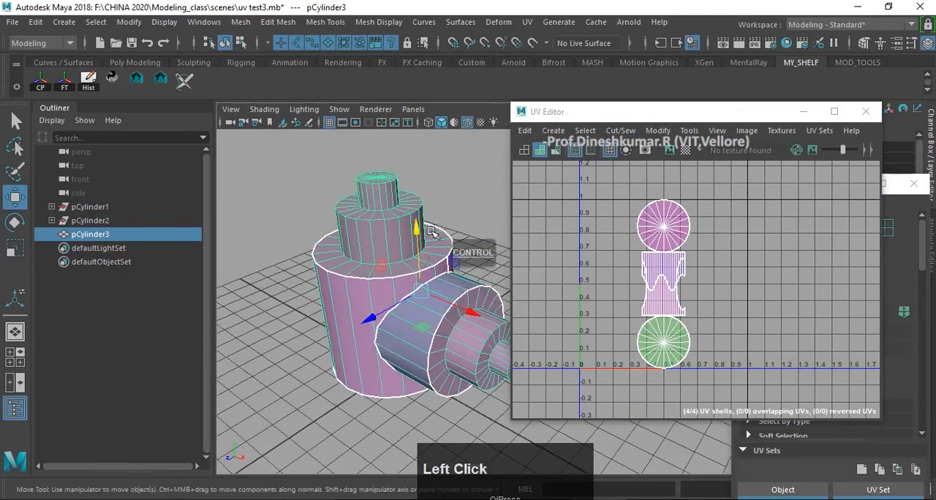
# - Activate the 3D Cut and Sew UV Tool on the merged cylinder object
pyautogui.click(184, 80)
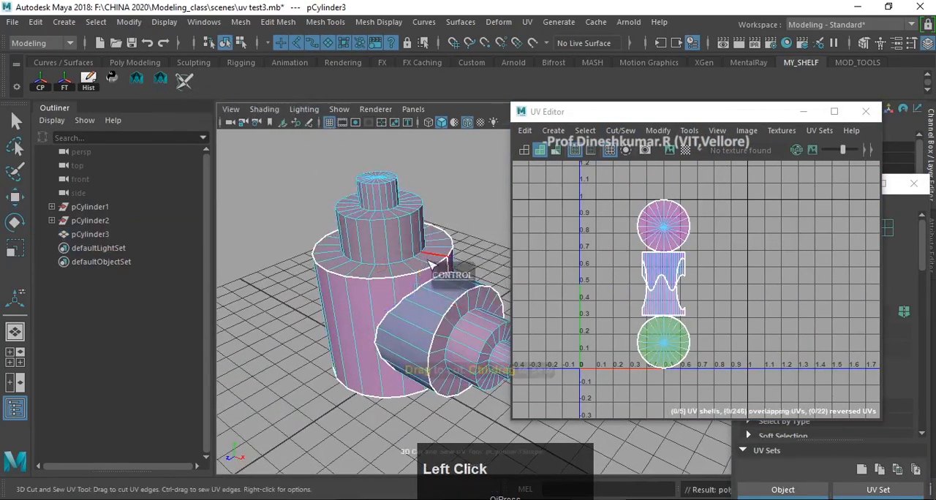
pyautogui.keyDown('alt'); pyautogui.moveTo(397, 255); pyautogui.dragTo(387, 236); pyautogui.keyUp('alt')
pyautogui.keyDown('alt'); pyautogui.moveTo(388, 237); pyautogui.dragTo(395, 217, button='middle'); pyautogui.keyUp('alt')
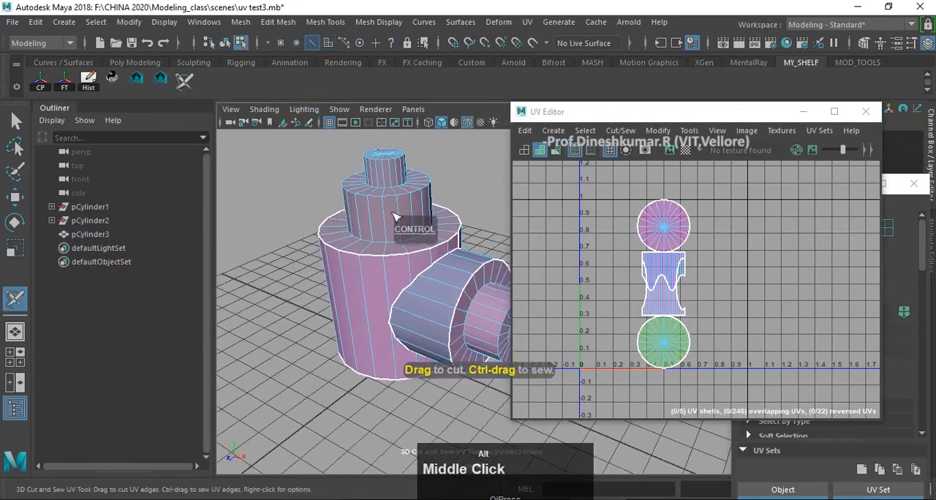
pyautogui.keyDown('alt'); pyautogui.moveTo(460, 234); pyautogui.dragTo(461, 248, button='middle'); pyautogui.keyUp('alt')
pyautogui.moveTo(460, 249)
pyautogui.keyDown('alt'); pyautogui.mouseDown()
pyautogui.moveTo(453, 271)
pyautogui.moveTo(351, 249)
pyautogui.moveTo(472, 242)
pyautogui.mouseUp(); pyautogui.keyUp('alt')
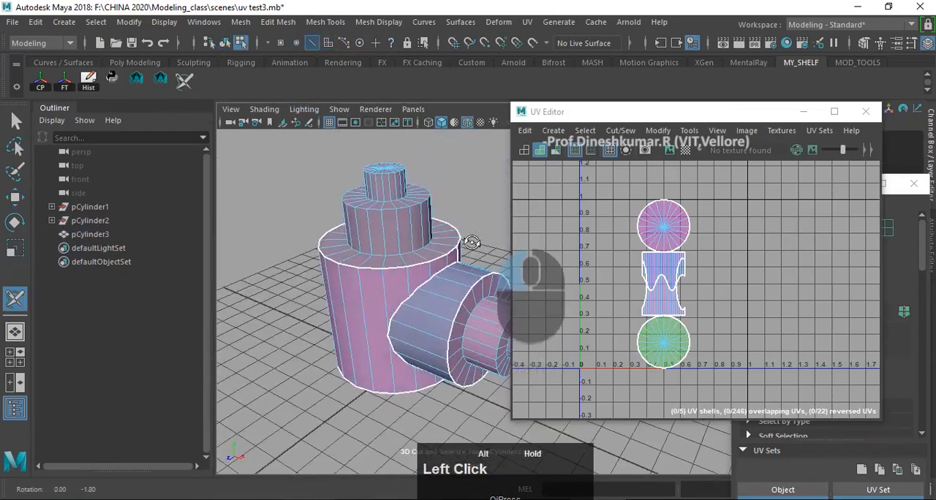
# - Try to sew the UV seams around the upright cylinder's widest tier, its base and the sideways cylinder's widest tier
pyautogui.keyDown('ctrl'); pyautogui.doubleClick(418, 269); pyautogui.keyUp('ctrl')
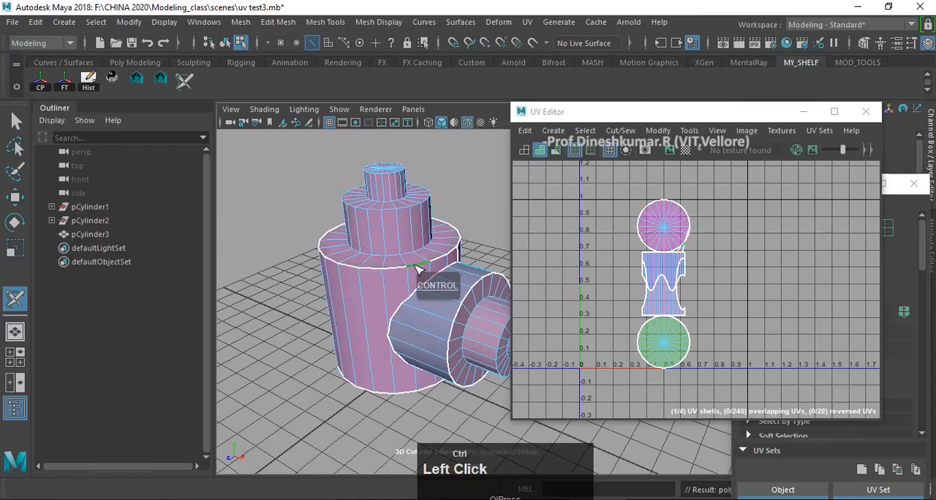
pyautogui.keyDown('ctrl'); pyautogui.doubleClick(409, 301); pyautogui.keyUp('ctrl')
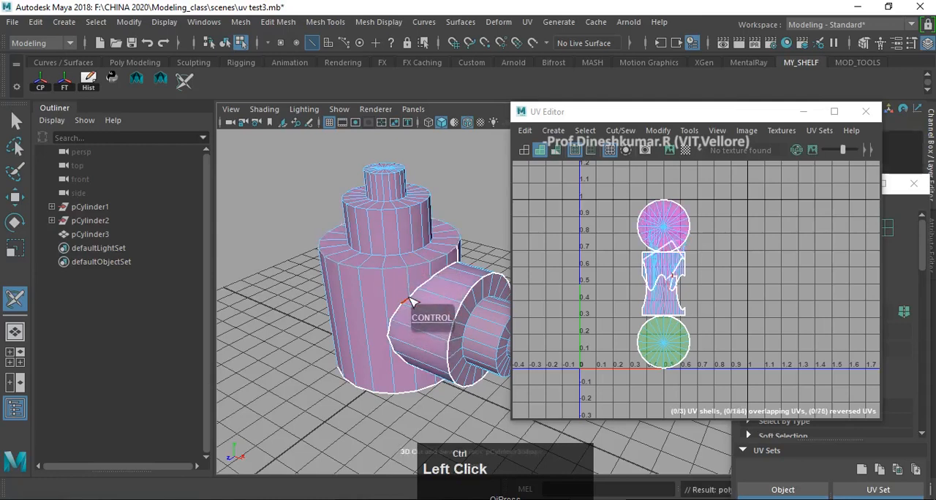
pyautogui.keyDown('ctrl'); pyautogui.click(417, 291); pyautogui.keyUp('ctrl')
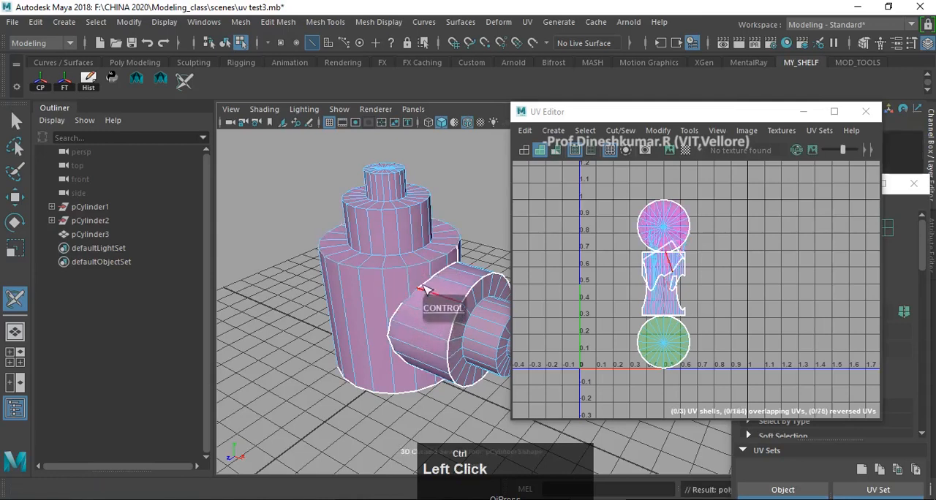
pyautogui.keyDown('ctrl'); pyautogui.click(428, 286); pyautogui.keyUp('ctrl')
pyautogui.keyDown('ctrl'); pyautogui.click(381, 396); pyautogui.keyUp('ctrl')
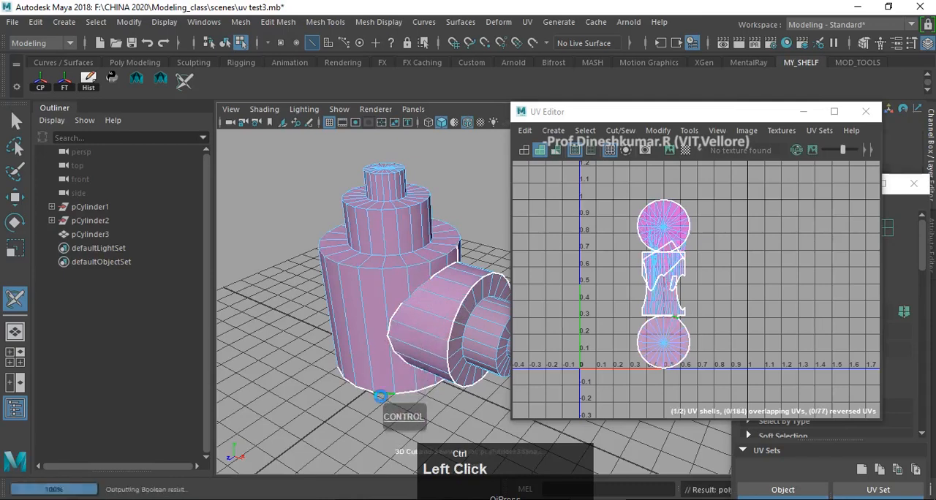
pyautogui.keyDown('ctrl'); pyautogui.click(451, 334); pyautogui.keyUp('ctrl')
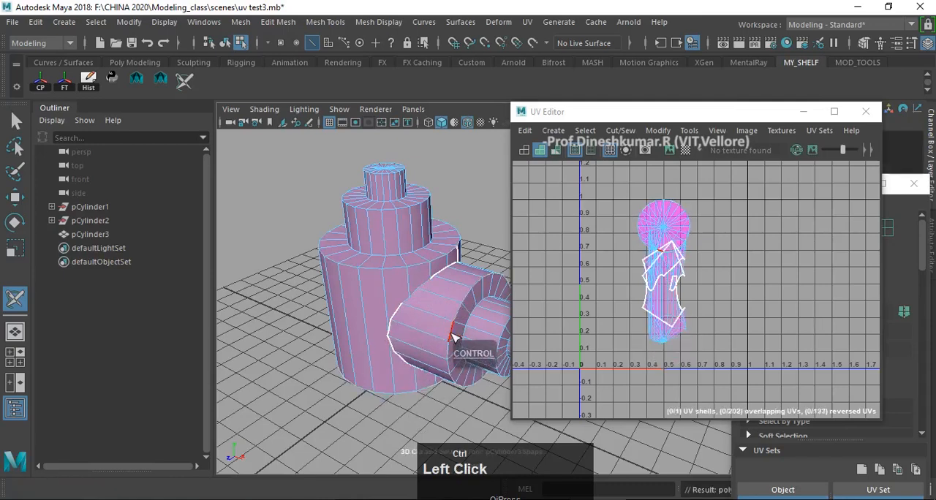
# - Try to sew the remaining UV seam edges along the joint between the upright and sideways cylinders
pyautogui.keyDown('ctrl'); pyautogui.click(442, 277); pyautogui.keyUp('ctrl')
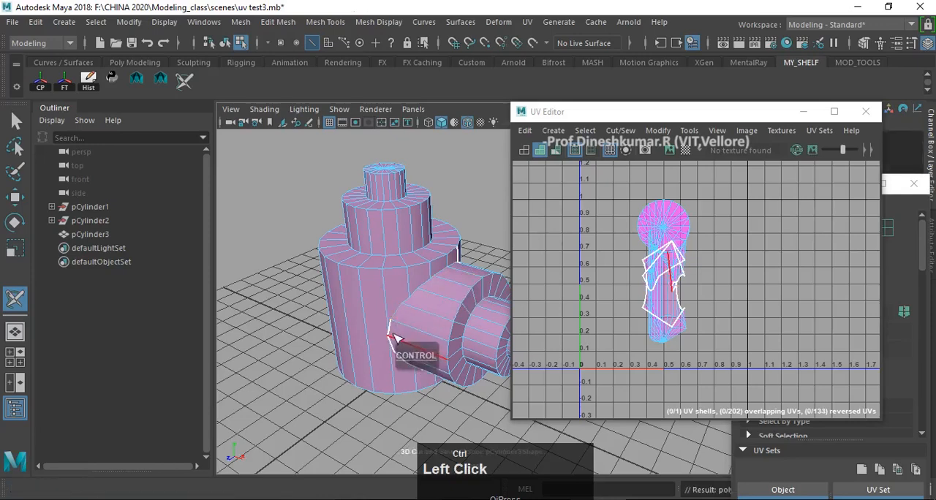
pyautogui.keyDown('ctrl'); pyautogui.moveTo(391, 329); pyautogui.dragTo(391, 348); pyautogui.keyUp('ctrl')
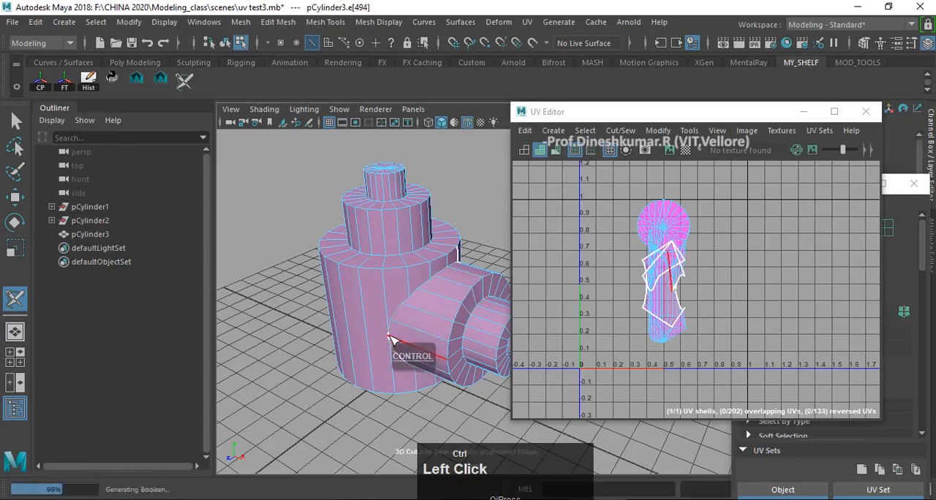
pyautogui.scroll(4, 392, 342)
pyautogui.keyDown('alt'); pyautogui.moveTo(390, 338); pyautogui.dragTo(349, 344, button='middle'); pyautogui.keyUp('alt')
pyautogui.keyDown('ctrl'); pyautogui.click(334, 361); pyautogui.keyUp('ctrl')
pyautogui.scroll(-6, 374, 370)
pyautogui.keyDown('alt'); pyautogui.moveTo(349, 344); pyautogui.dragTo(443, 351); pyautogui.keyUp('alt')
pyautogui.keyDown('alt'); pyautogui.moveTo(443, 351); pyautogui.dragTo(448, 314, button='middle'); pyautogui.keyUp('alt')
pyautogui.scroll(3, 408, 355)
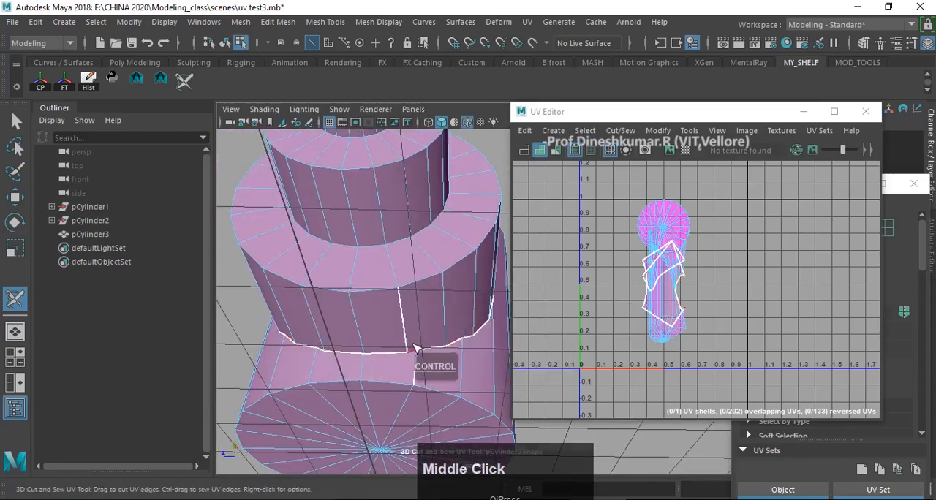
pyautogui.scroll(-3, 408, 348)
pyautogui.keyDown('alt'); pyautogui.moveTo(347, 286); pyautogui.dragTo(470, 324); pyautogui.keyUp('alt')
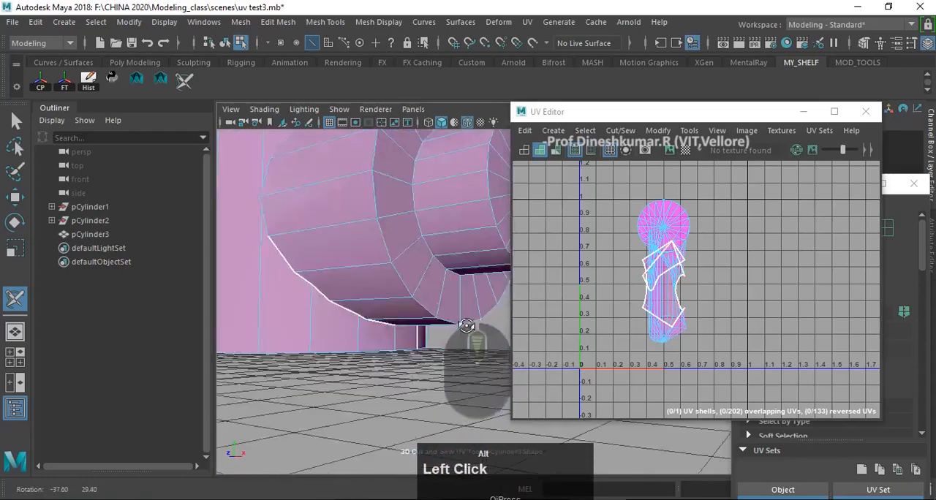
pyautogui.keyDown('alt'); pyautogui.moveTo(470, 324); pyautogui.dragTo(376, 359, button='middle'); pyautogui.keyUp('alt')
pyautogui.keyDown('alt'); pyautogui.scroll(-3, 378, 348); pyautogui.keyUp('alt')
# - Undo all the seam sewing on the merged cylinders
pyautogui.keyDown('alt'); pyautogui.moveTo(377, 342); pyautogui.dragTo(365, 354); pyautogui.keyUp('alt')
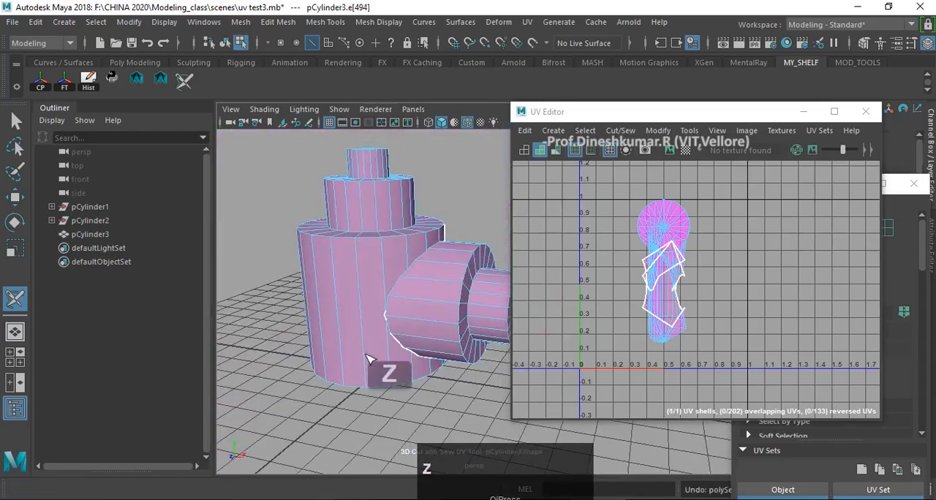
pyautogui.press('z')
pyautogui.press('z')
pyautogui.press('z')
pyautogui.press('z')
pyautogui.keyDown('alt'); pyautogui.moveTo(372, 351); pyautogui.dragTo(377, 293, button='middle'); pyautogui.keyUp('alt')
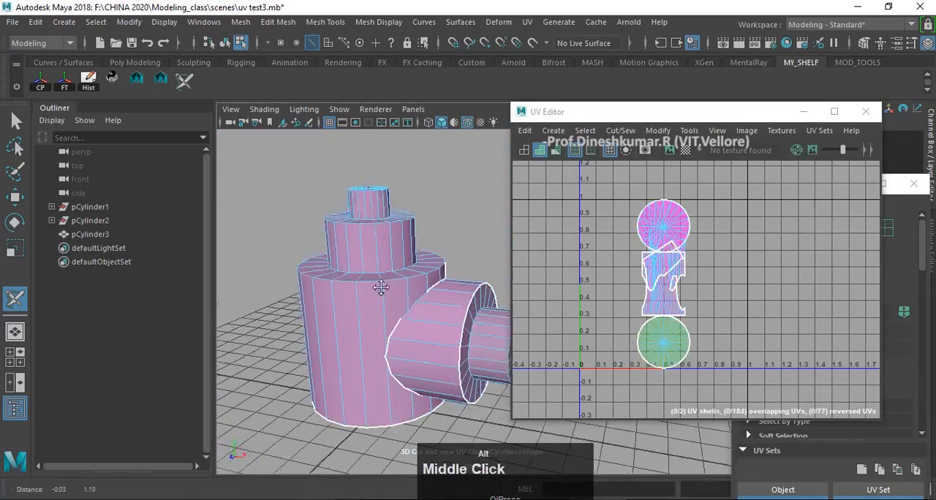
pyautogui.keyDown('alt'); pyautogui.moveTo(377, 292); pyautogui.dragTo(411, 306); pyautogui.keyUp('alt')
pyautogui.scroll(2, 412, 307)
pyautogui.keyDown('alt'); pyautogui.moveTo(412, 306); pyautogui.dragTo(395, 311, button='middle'); pyautogui.keyUp('alt')
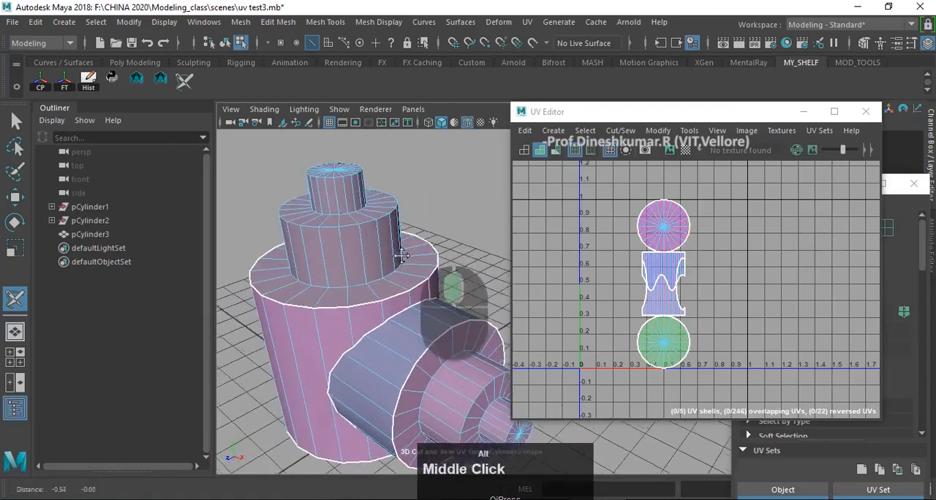
# - Cut the UV edge loop around the top cap of the upright cylinder's smallest tier
pyautogui.keyDown('alt'); pyautogui.moveTo(395, 310); pyautogui.dragTo(369, 292); pyautogui.keyUp('alt')
pyautogui.keyDown('alt'); pyautogui.moveTo(370, 292); pyautogui.dragTo(394, 277, button='middle'); pyautogui.keyUp('alt')
pyautogui.keyDown('alt'); pyautogui.moveTo(395, 278); pyautogui.dragTo(370, 257); pyautogui.keyUp('alt')
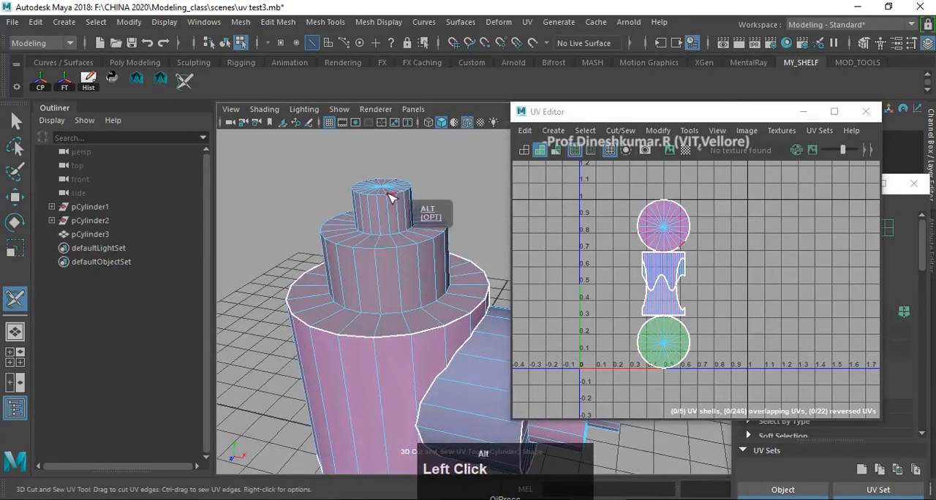
pyautogui.keyDown('alt'); pyautogui.moveTo(390, 197); pyautogui.dragTo(397, 203, button='middle'); pyautogui.keyUp('alt')
pyautogui.keyDown('alt'); pyautogui.moveTo(397, 202); pyautogui.dragTo(408, 212); pyautogui.keyUp('alt')
pyautogui.click(409, 202)
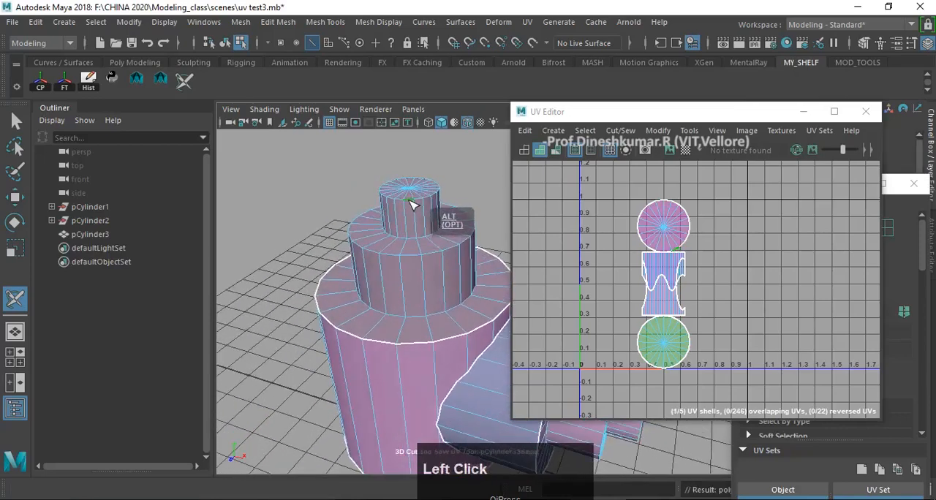
# - Cut a vertical UV seam down the upright cylinder from the top cap through all three tiers to the base
pyautogui.keyDown('alt'); pyautogui.moveTo(424, 254); pyautogui.dragTo(428, 268, button='middle'); pyautogui.keyUp('alt')
pyautogui.keyDown('alt'); pyautogui.moveTo(428, 268); pyautogui.dragTo(430, 230); pyautogui.keyUp('alt')
pyautogui.doubleClick(419, 218)
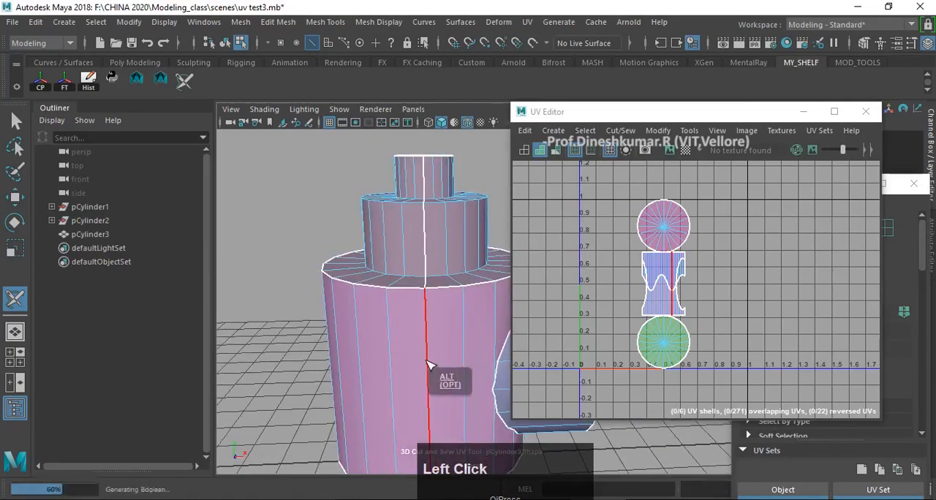
pyautogui.keyDown('alt'); pyautogui.moveTo(445, 313); pyautogui.dragTo(419, 297); pyautogui.keyUp('alt')
pyautogui.keyDown('alt'); pyautogui.moveTo(420, 285); pyautogui.dragTo(426, 235, button='middle'); pyautogui.keyUp('alt')
pyautogui.keyDown('alt'); pyautogui.moveTo(422, 234); pyautogui.dragTo(394, 287); pyautogui.keyUp('alt')
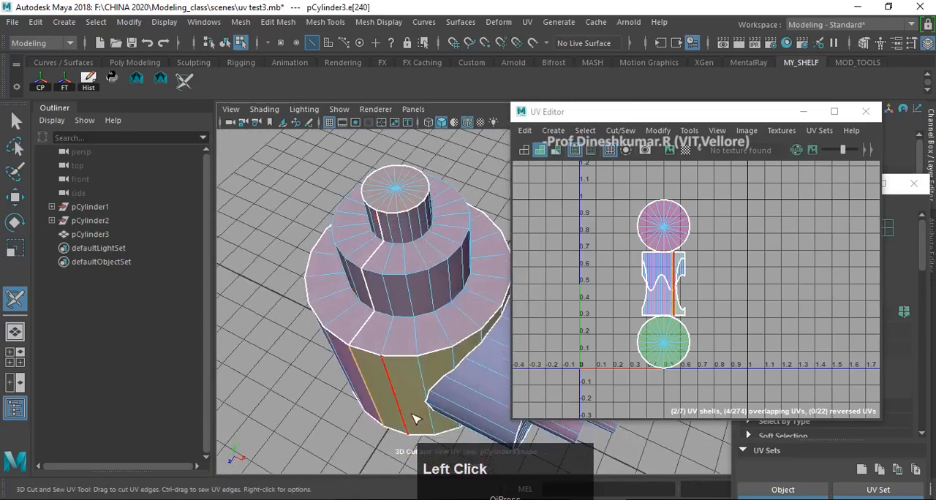
pyautogui.keyDown('alt'); pyautogui.moveTo(388, 378); pyautogui.dragTo(406, 261); pyautogui.keyUp('alt')
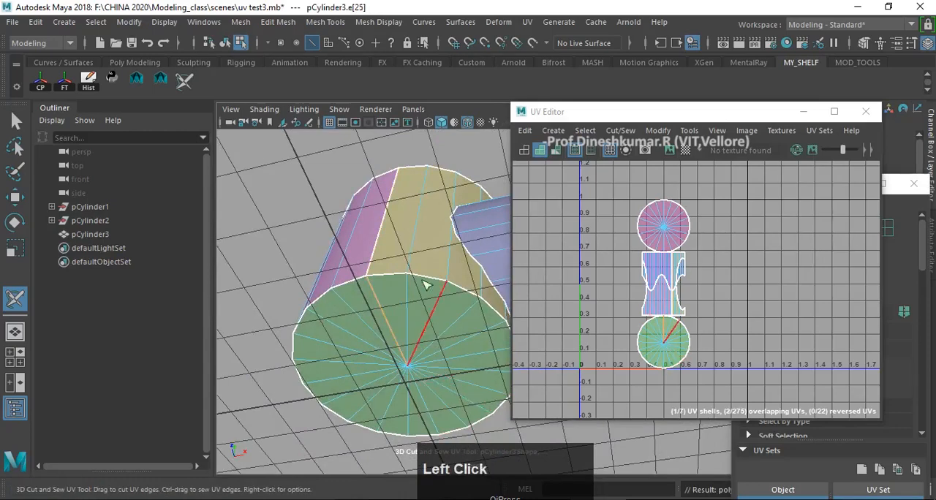
# - Undo the stray UV cut across the upright cylinder's bottom cap
pyautogui.keyDown('alt'); pyautogui.moveTo(412, 245); pyautogui.dragTo(389, 242); pyautogui.keyUp('alt')
pyautogui.press('z')
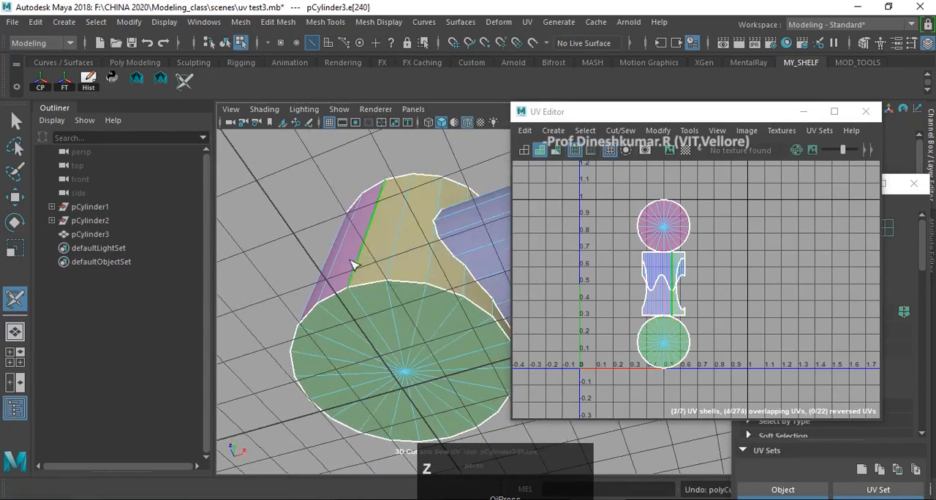
pyautogui.keyDown('alt'); pyautogui.moveTo(398, 287); pyautogui.dragTo(427, 313); pyautogui.keyUp('alt')
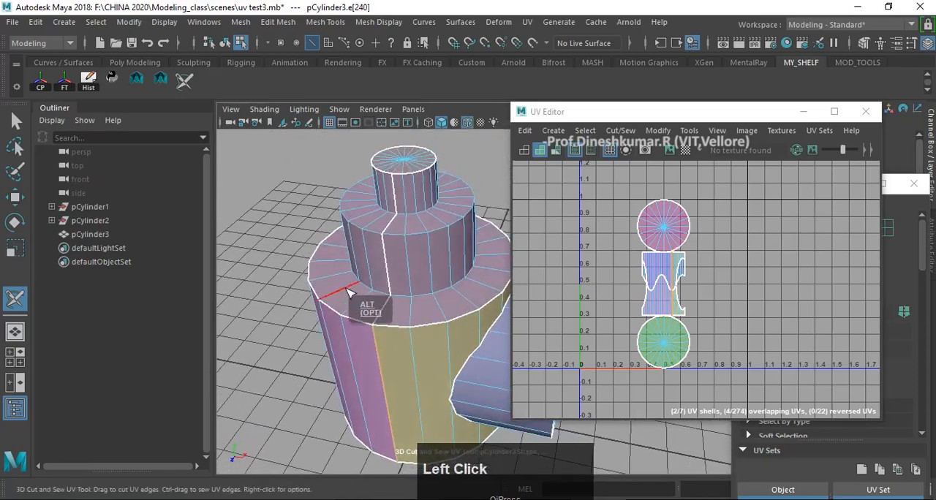
# - Cut a lengthwise UV seam along the sideways cylinder from the joint through all three tiers to the end cap
pyautogui.keyDown('alt'); pyautogui.moveTo(382, 310); pyautogui.dragTo(448, 322, button='middle'); pyautogui.keyUp('alt')
pyautogui.keyDown('alt'); pyautogui.moveTo(447, 322); pyautogui.dragTo(408, 324); pyautogui.keyUp('alt')
pyautogui.keyDown('alt'); pyautogui.moveTo(408, 324); pyautogui.dragTo(383, 267, button='middle'); pyautogui.keyUp('alt')
pyautogui.moveTo(383, 268)
pyautogui.keyDown('alt'); pyautogui.mouseDown()
pyautogui.moveTo(282, 217)
pyautogui.moveTo(285, 203)
pyautogui.moveTo(281, 247)
pyautogui.moveTo(374, 269)
pyautogui.mouseUp(); pyautogui.keyUp('alt')
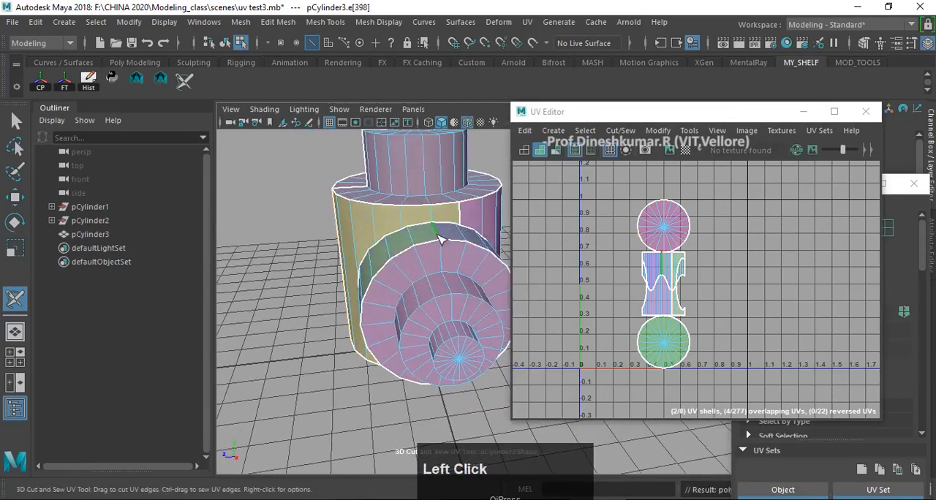
pyautogui.click(451, 291)
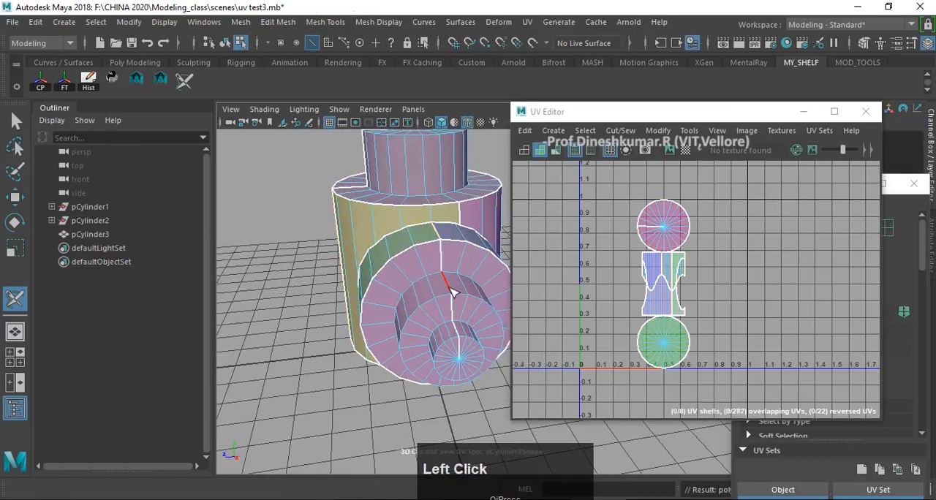
pyautogui.keyDown('alt'); pyautogui.moveTo(424, 366); pyautogui.dragTo(429, 286); pyautogui.keyUp('alt')
pyautogui.keyDown('ctrl'); pyautogui.click(457, 343); pyautogui.keyUp('ctrl')
pyautogui.moveTo(431, 256); pyautogui.dragTo(486, 221, button='right')
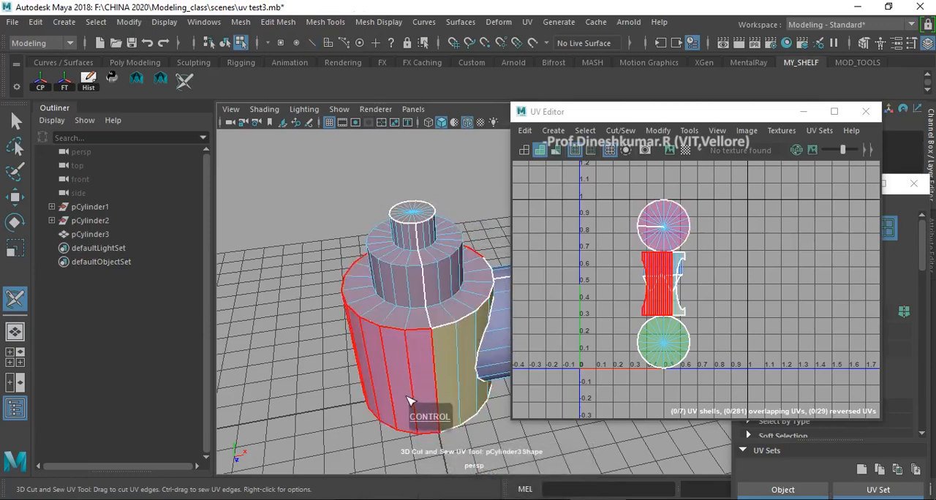
# - Try unfolding the UV shell that covers the stepped upper tiers of the upright cylinder
pyautogui.keyDown('alt'); pyautogui.rightClick(460, 380); pyautogui.keyUp('alt')
pyautogui.keyDown('alt'); pyautogui.moveTo(462, 378); pyautogui.dragTo(413, 377, button='middle'); pyautogui.keyUp('alt')
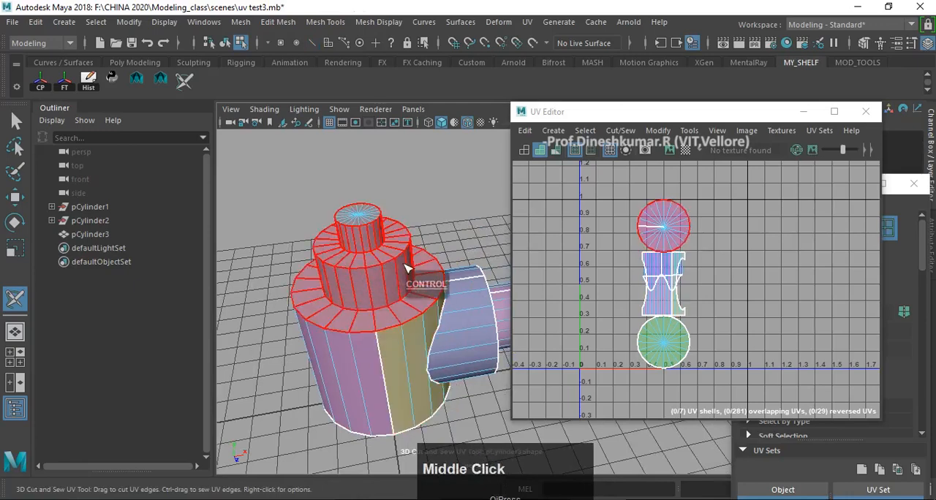
pyautogui.keyDown('alt'); pyautogui.moveTo(361, 338); pyautogui.dragTo(360, 306); pyautogui.keyUp('alt')
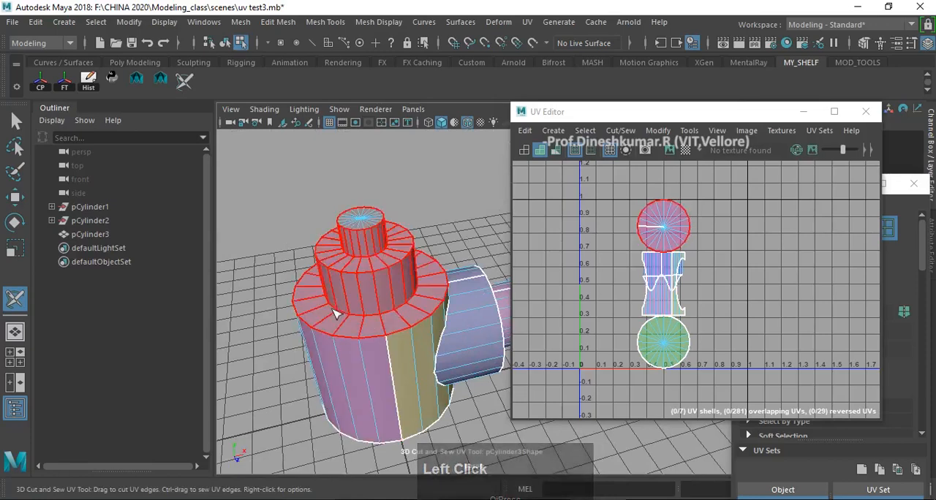
pyautogui.press('d')
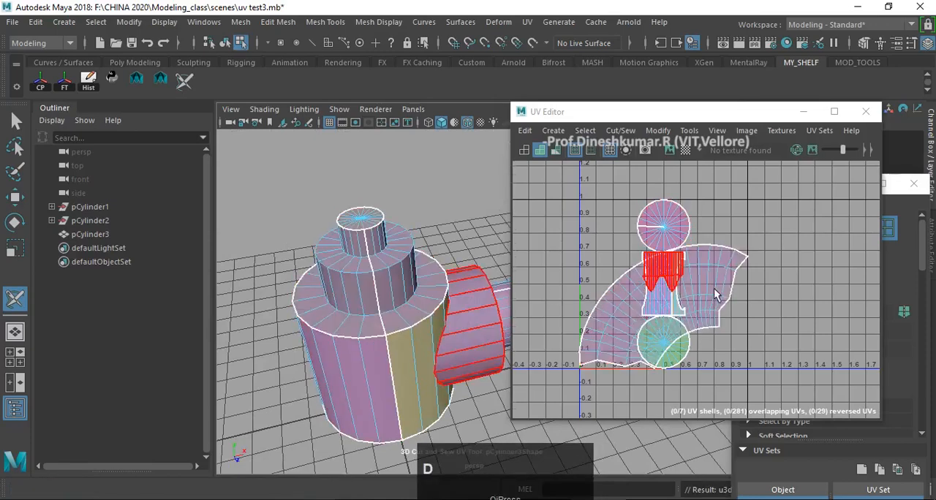
pyautogui.scroll(-2, 714, 288)
pyautogui.keyDown('alt'); pyautogui.moveTo(707, 274); pyautogui.dragTo(706, 254, button='middle'); pyautogui.keyUp('alt')
pyautogui.keyDown('alt'); pyautogui.moveTo(709, 291); pyautogui.dragTo(721, 305); pyautogui.keyUp('alt')
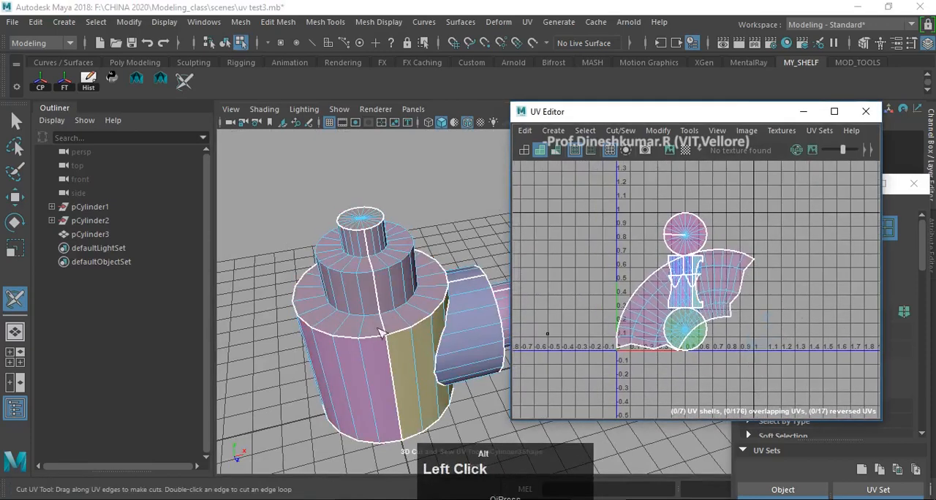
# - Undo the unfold of the upright cylinder's upper tiers, repeat it once, and undo it again
pyautogui.moveTo(380, 332)
pyautogui.keyDown('alt'); pyautogui.mouseDown()
pyautogui.moveTo(314, 351)
pyautogui.moveTo(313, 321)
pyautogui.moveTo(348, 316)
pyautogui.moveTo(343, 305)
pyautogui.moveTo(373, 322)
pyautogui.mouseUp(); pyautogui.keyUp('alt')
pyautogui.hotkey('ctrl', 'z')
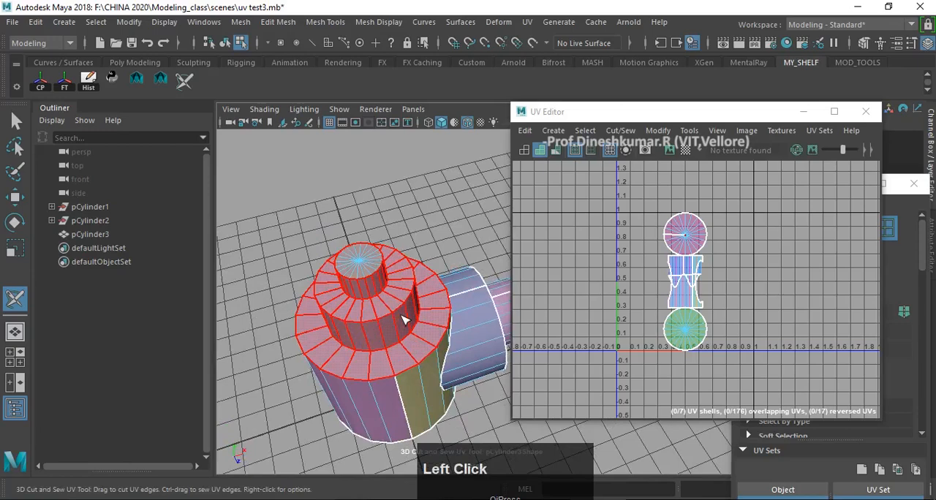
pyautogui.press('d')
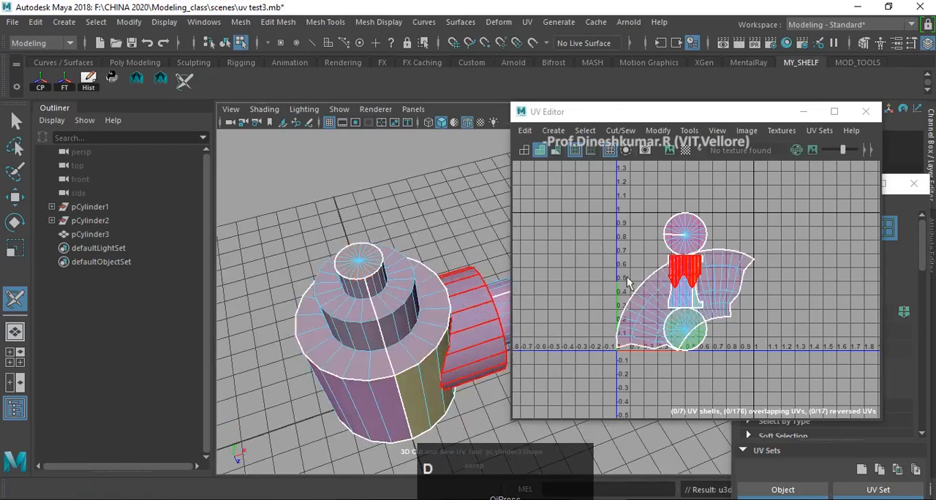
pyautogui.keyDown('alt'); pyautogui.moveTo(369, 289); pyautogui.dragTo(384, 287); pyautogui.keyUp('alt')
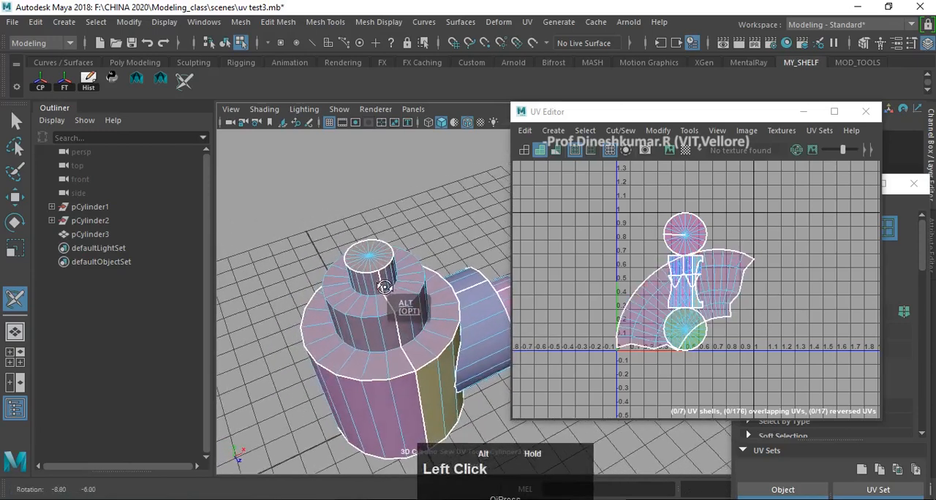
pyautogui.press('z')
# - Unfold the UV shells of both cylinders' largest tier walls and of the sideways cylinder's stepped end
pyautogui.keyDown('alt'); pyautogui.moveTo(428, 334); pyautogui.dragTo(400, 284); pyautogui.keyUp('alt')
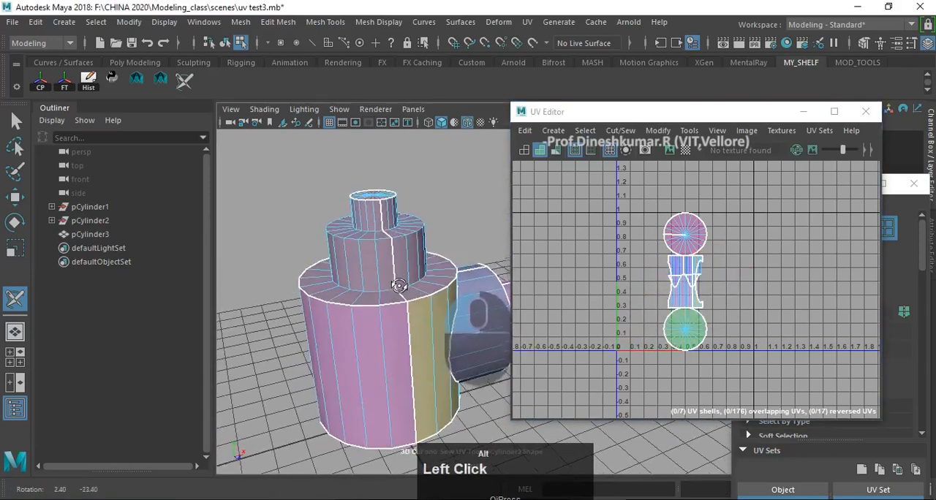
pyautogui.press('d')
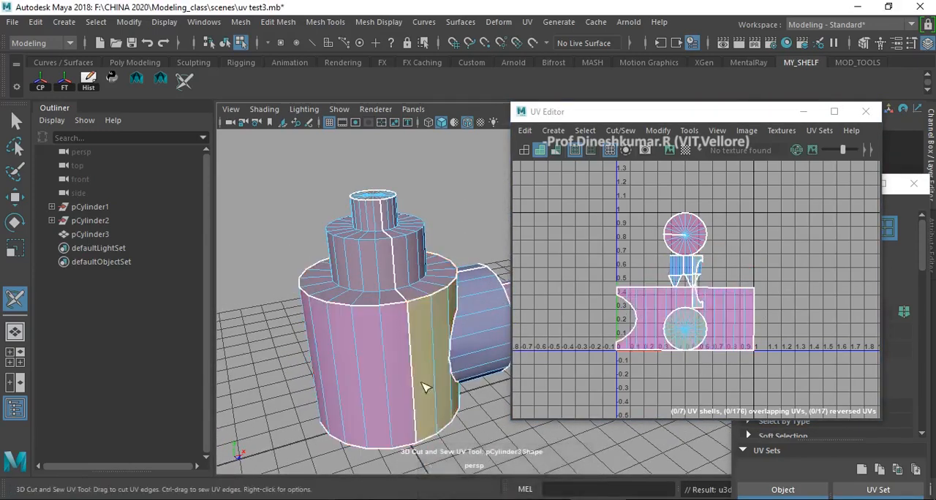
pyautogui.keyDown('alt'); pyautogui.moveTo(424, 385); pyautogui.dragTo(328, 362); pyautogui.keyUp('alt')
pyautogui.keyDown('alt'); pyautogui.moveTo(329, 362); pyautogui.dragTo(374, 333, button='middle'); pyautogui.keyUp('alt')
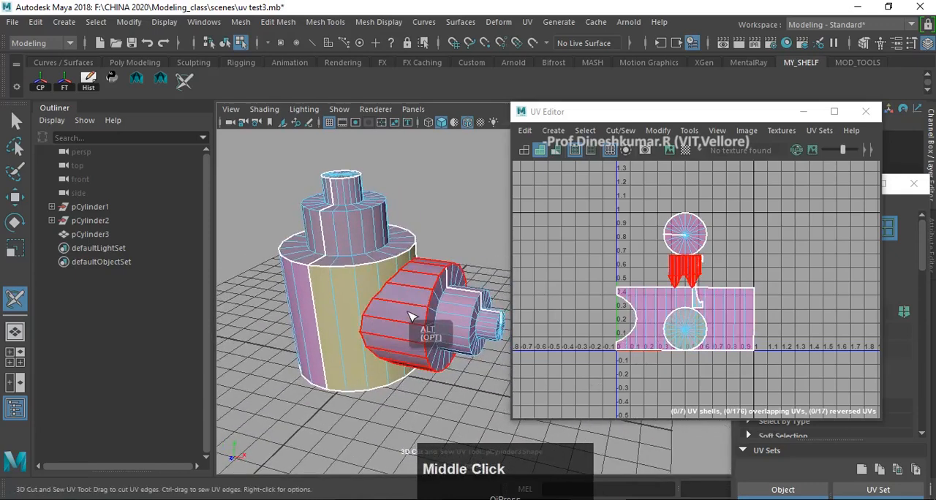
pyautogui.press('d')
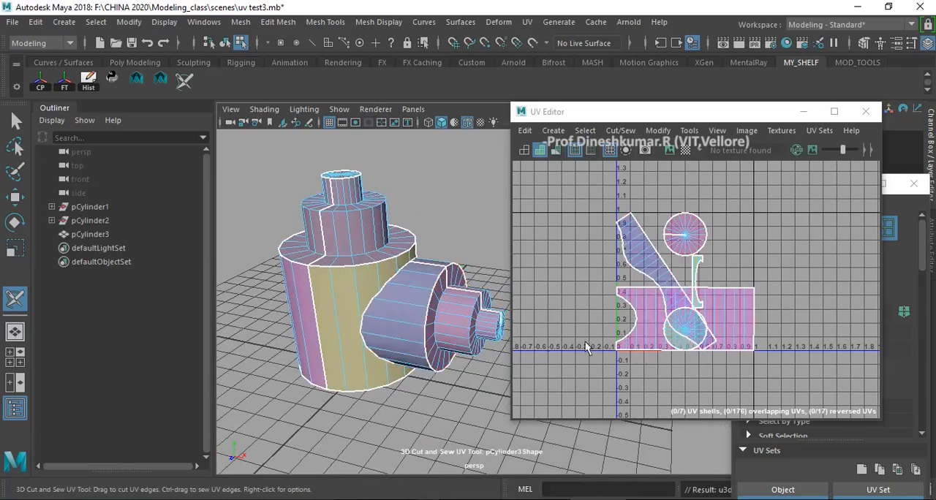
pyautogui.keyDown('alt'); pyautogui.moveTo(456, 363); pyautogui.dragTo(412, 360); pyautogui.keyUp('alt')
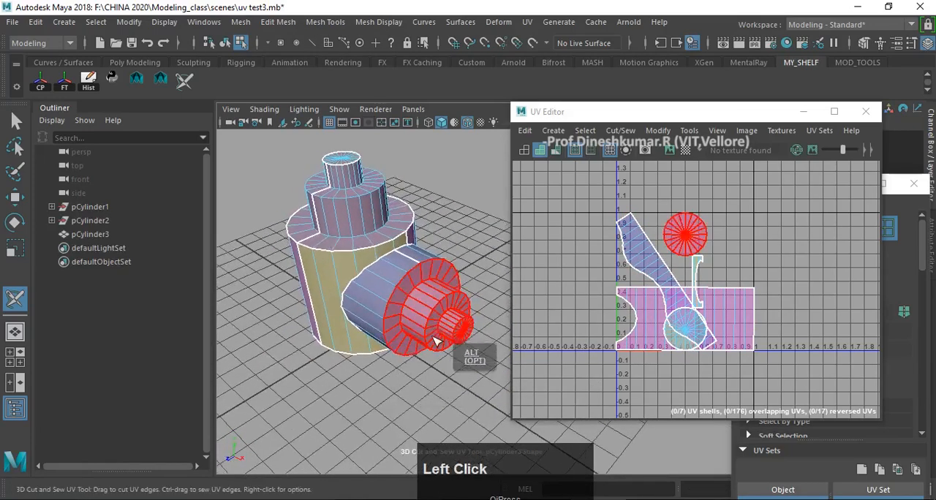
pyautogui.scroll(3, 435, 340)
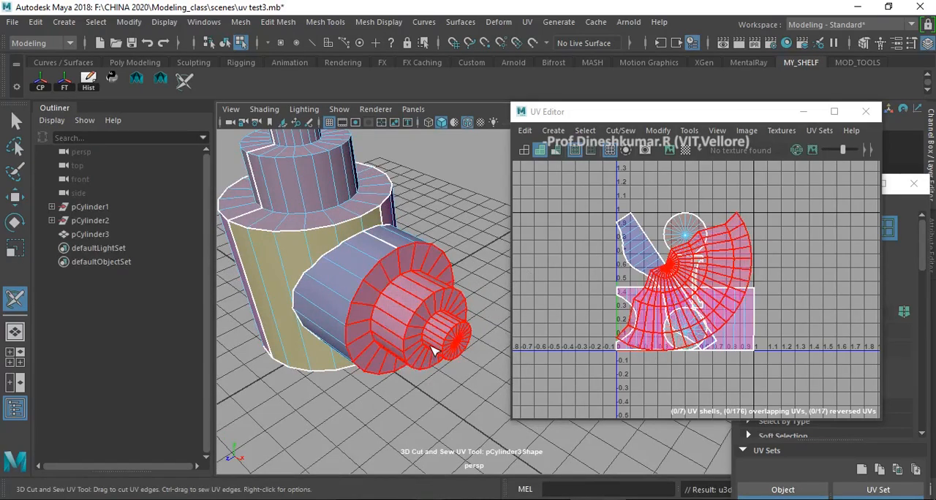
# - Restart the 3D Cut and Sew UV Tool on the merged cylinders and sew the vertical seam down the upright cylinder
pyautogui.keyDown('alt'); pyautogui.moveTo(357, 354); pyautogui.dragTo(370, 328); pyautogui.keyUp('alt')
pyautogui.keyDown('alt'); pyautogui.moveTo(370, 328); pyautogui.dragTo(419, 338, button='middle'); pyautogui.keyUp('alt')
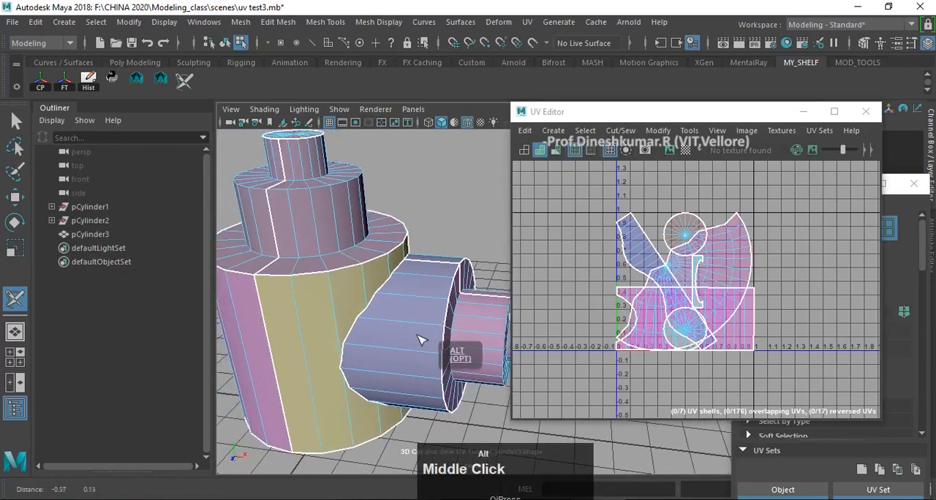
pyautogui.keyDown('alt'); pyautogui.moveTo(419, 339); pyautogui.dragTo(408, 349); pyautogui.keyUp('alt')
pyautogui.keyDown('alt'); pyautogui.moveTo(408, 348); pyautogui.dragTo(429, 349, button='middle'); pyautogui.keyUp('alt')
pyautogui.keyDown('alt'); pyautogui.moveTo(429, 348); pyautogui.dragTo(401, 371); pyautogui.keyUp('alt')
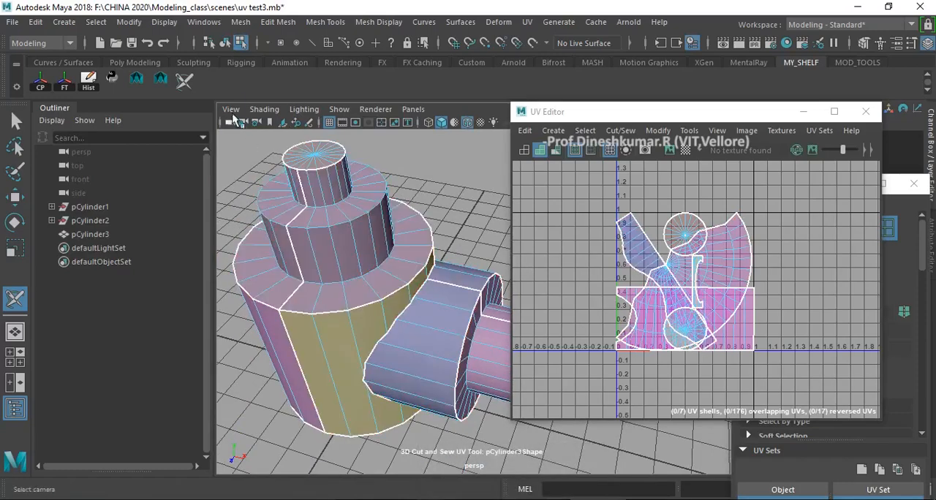
pyautogui.click(184, 82)
pyautogui.press('w')
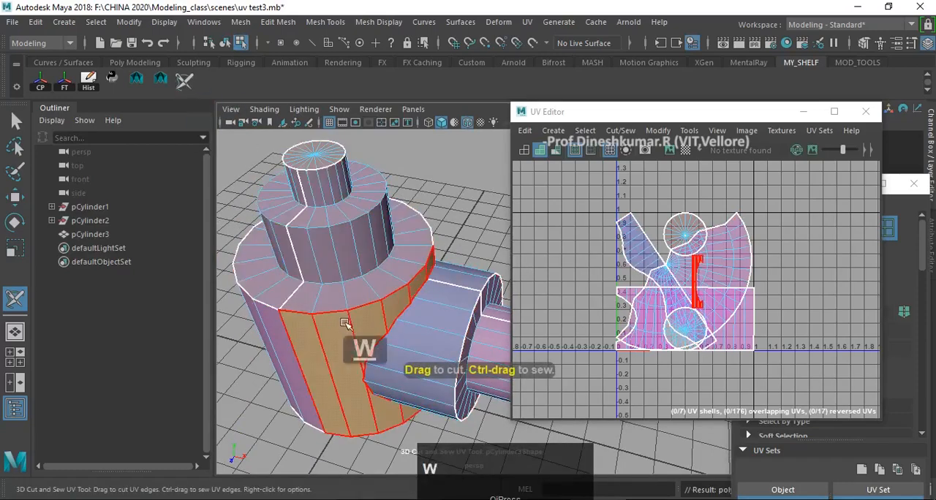
pyautogui.rightClick(349, 237)
pyautogui.moveTo(349, 236); pyautogui.dragTo(408, 86, button='right')
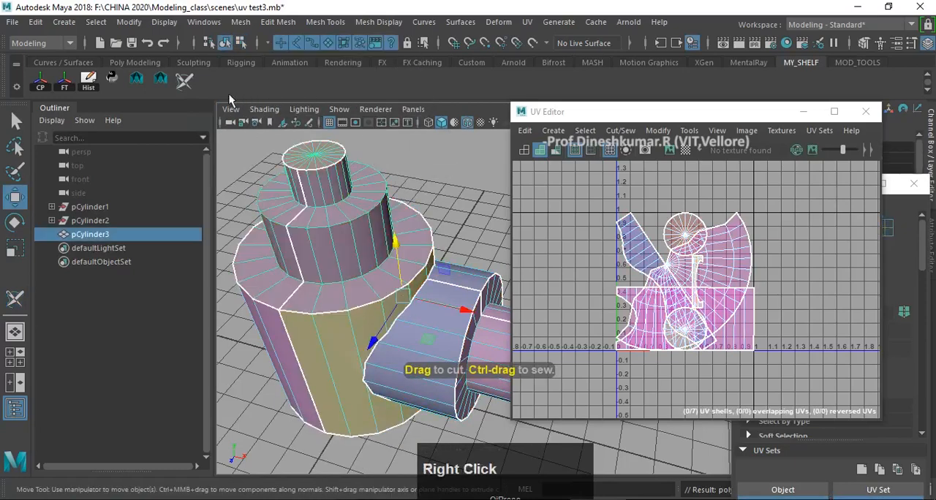
pyautogui.click(190, 88)
pyautogui.keyDown('alt'); pyautogui.moveTo(337, 234); pyautogui.dragTo(376, 229); pyautogui.keyUp('alt')
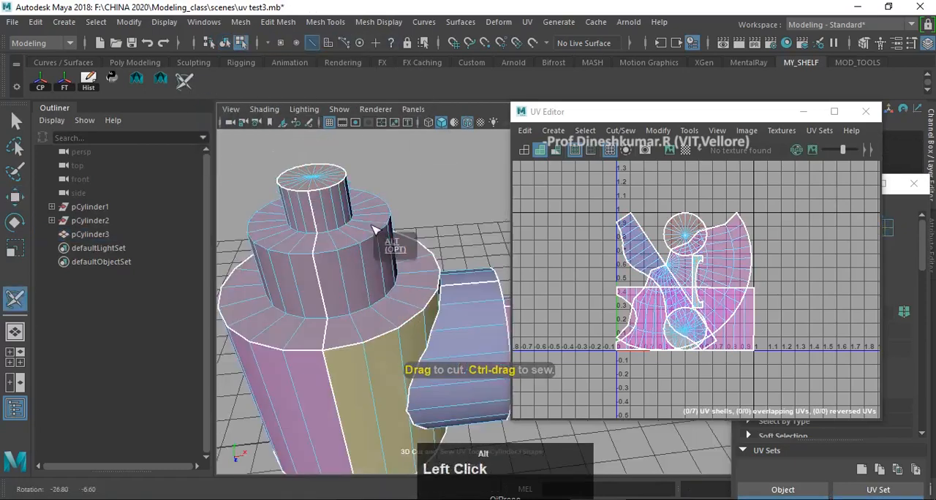
pyautogui.keyDown('alt'); pyautogui.moveTo(376, 229); pyautogui.dragTo(425, 240, button='middle'); pyautogui.keyUp('alt')
pyautogui.keyDown('ctrl'); pyautogui.doubleClick(370, 238); pyautogui.keyUp('ctrl')
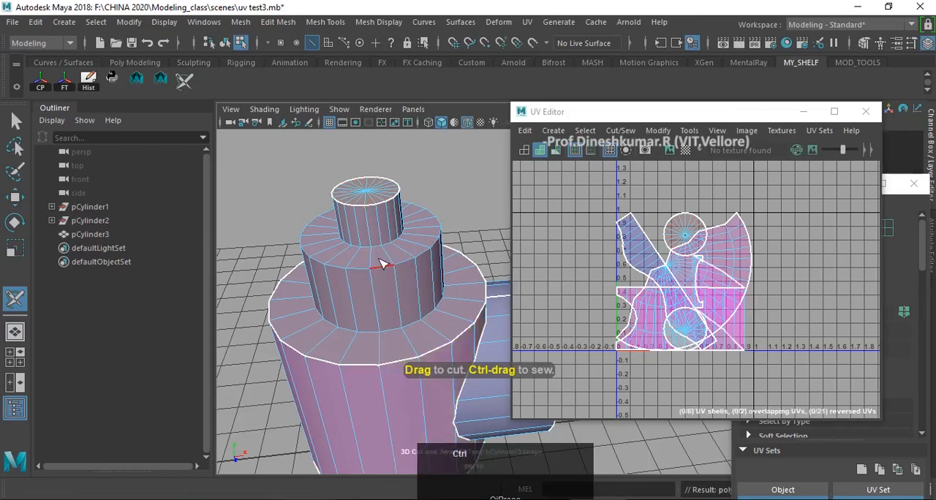
# - Cut UV edge loops around the upper and lower rims of the upright cylinder's middle tier
pyautogui.keyDown('alt'); pyautogui.moveTo(415, 319); pyautogui.dragTo(390, 289); pyautogui.keyUp('alt')
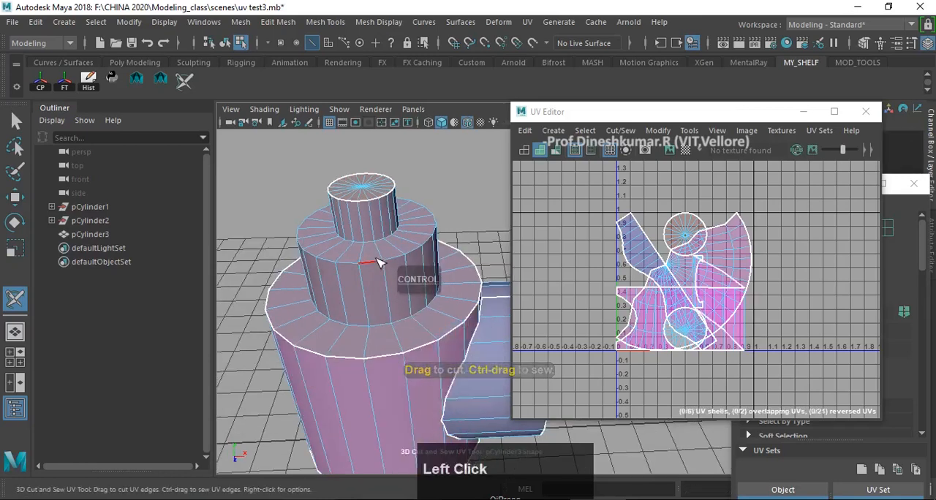
pyautogui.doubleClick(378, 263)
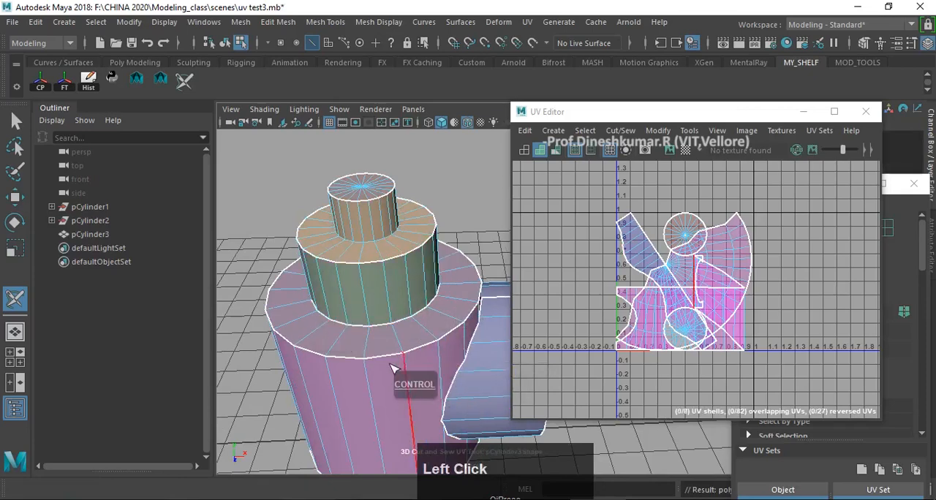
pyautogui.scroll(-2, 399, 369)
pyautogui.keyDown('alt'); pyautogui.moveTo(398, 370); pyautogui.dragTo(390, 333, button='middle'); pyautogui.keyUp('alt')
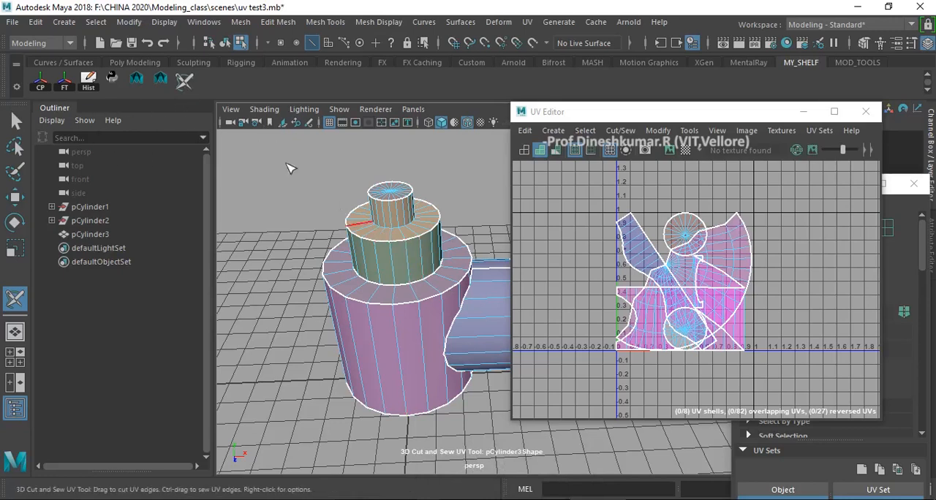
# - Unfold the separated UV shells of the upright cylinder's smallest, middle and largest tiers one by one
pyautogui.moveTo(399, 248); pyautogui.dragTo(416, 238, button='right')
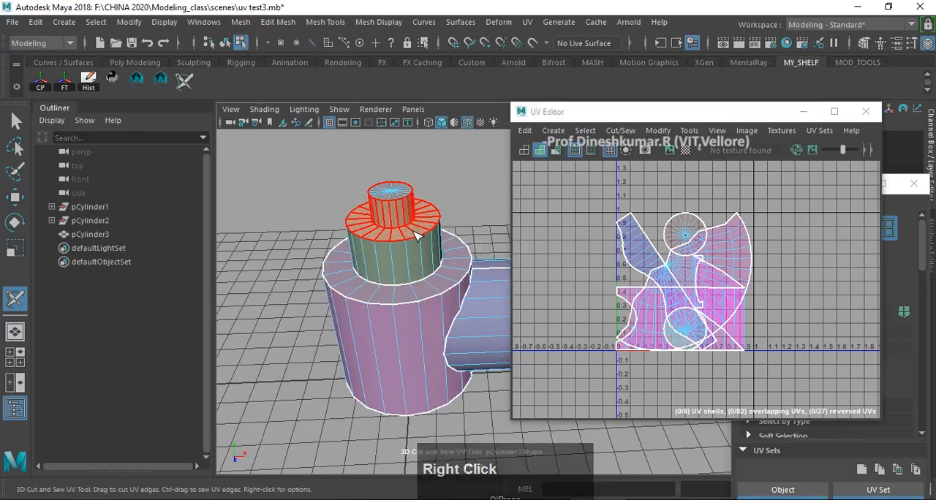
pyautogui.press('d')
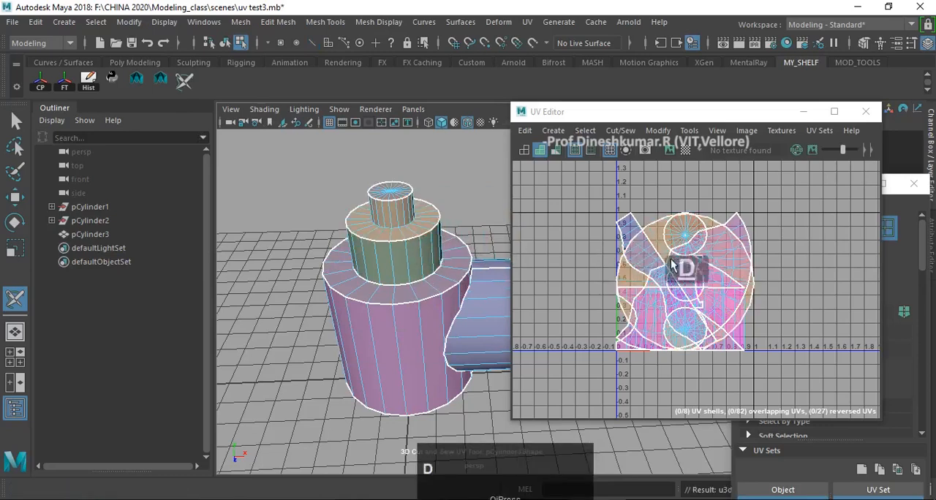
pyautogui.press('d')
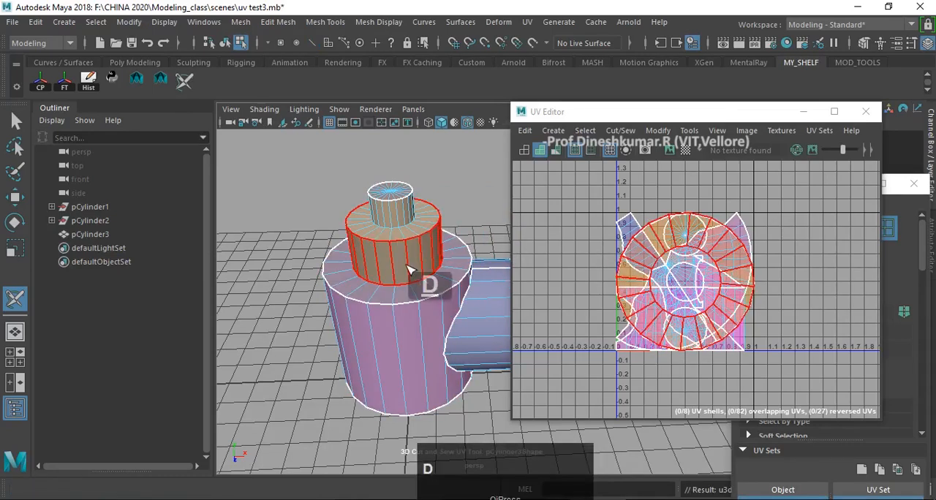
pyautogui.press('d')
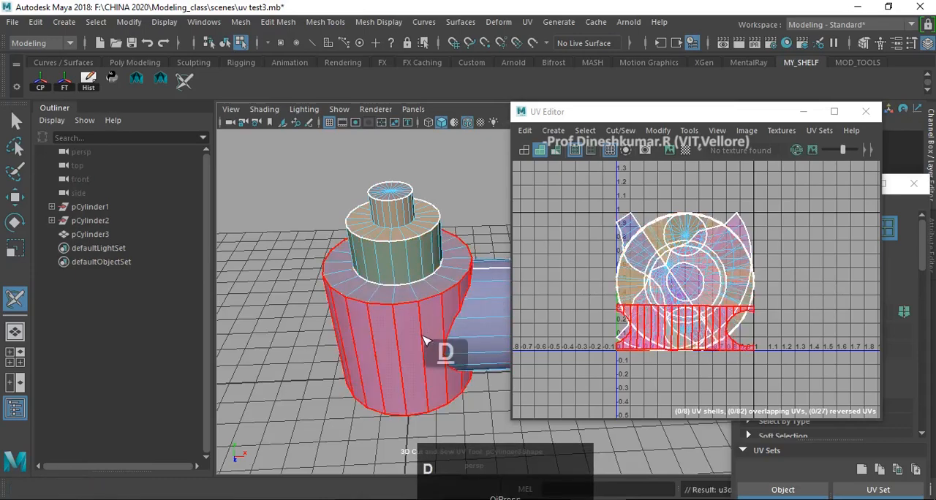
# - Restart the 3D Cut and Sew UV Tool on the merged cylinders and sew the lengthwise seam along the sideways cylinder
pyautogui.keyDown('alt'); pyautogui.moveTo(424, 339); pyautogui.dragTo(367, 324); pyautogui.keyUp('alt')
pyautogui.keyDown('alt'); pyautogui.moveTo(386, 323); pyautogui.dragTo(355, 322, button='middle'); pyautogui.keyUp('alt')
pyautogui.keyDown('alt'); pyautogui.moveTo(399, 324); pyautogui.dragTo(349, 343); pyautogui.keyUp('alt')
pyautogui.keyDown('alt'); pyautogui.moveTo(373, 339); pyautogui.dragTo(354, 337, button='middle'); pyautogui.keyUp('alt')
pyautogui.keyDown('alt'); pyautogui.moveTo(354, 339); pyautogui.dragTo(362, 343); pyautogui.keyUp('alt')
pyautogui.scroll(5, 443, 311)
pyautogui.scroll(-4, 417, 265)
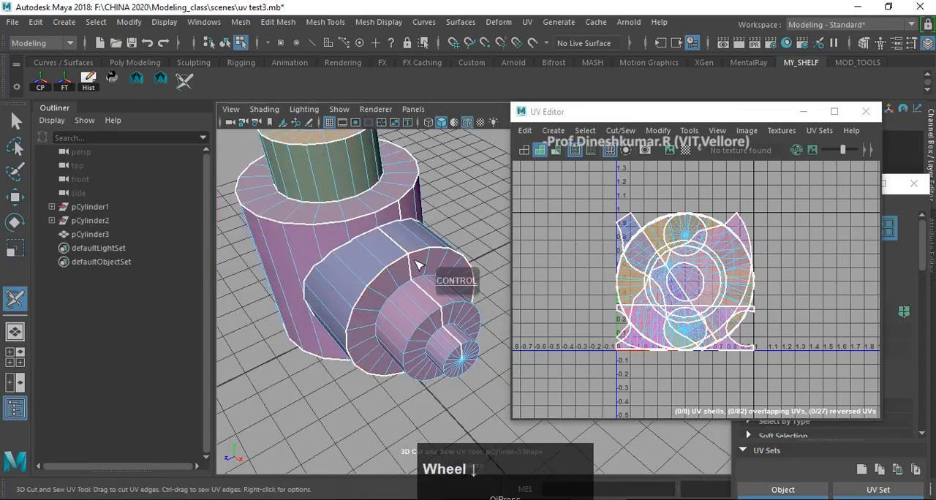
pyautogui.press('w')
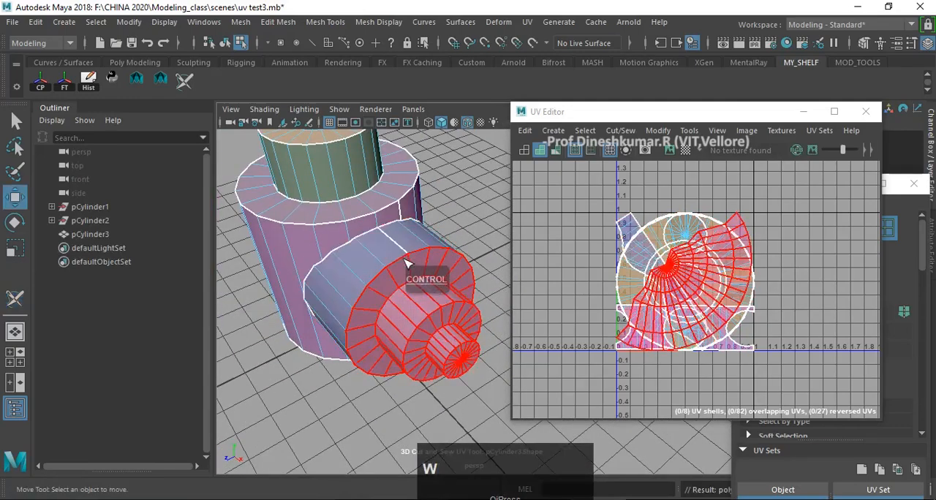
pyautogui.moveTo(369, 103); pyautogui.dragTo(410, 86, button='right')
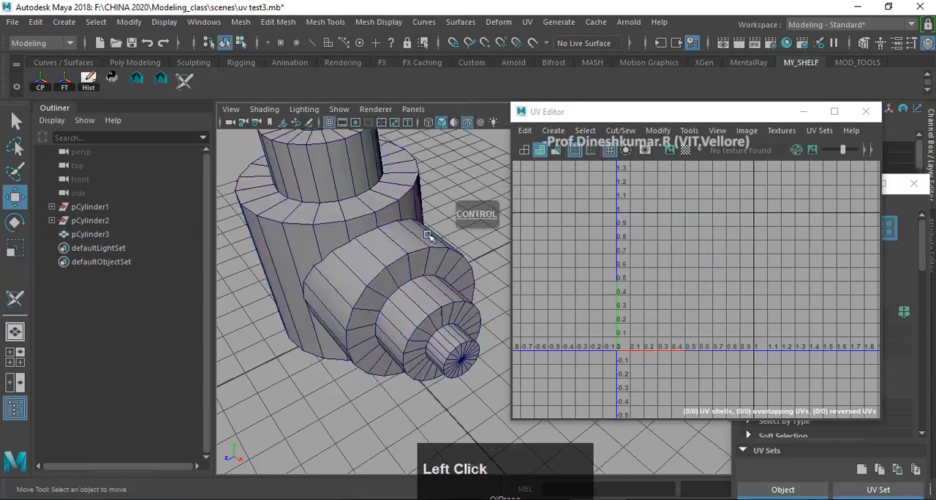
pyautogui.click(429, 262)
pyautogui.click(183, 81)
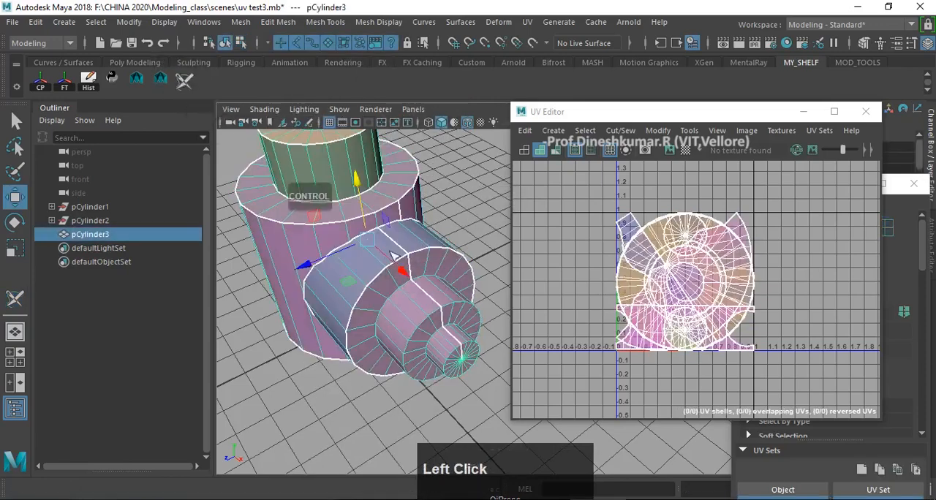
pyautogui.scroll(3, 387, 253)
pyautogui.keyDown('ctrl'); pyautogui.doubleClick(370, 229); pyautogui.keyUp('ctrl')
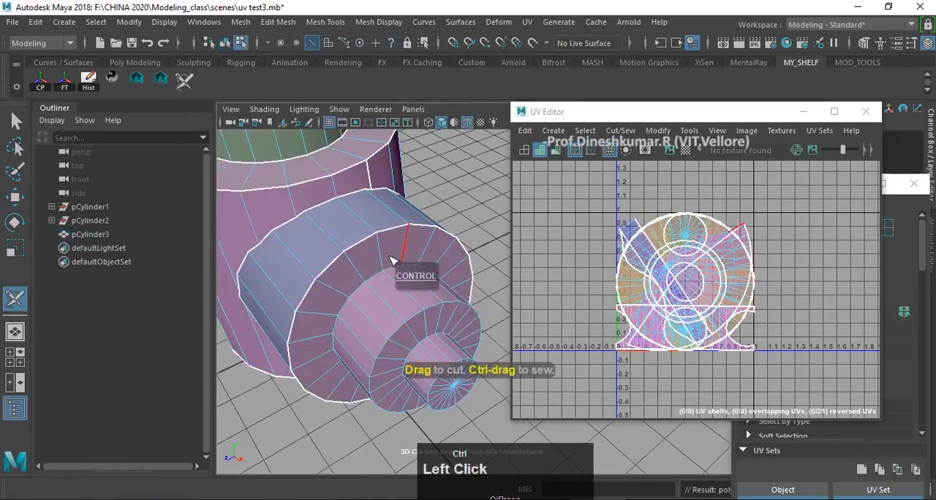
# - Cut UV edge loops around the outer rim of the sideways cylinder's middle tier and the base of its smallest tier
pyautogui.keyDown('alt'); pyautogui.moveTo(420, 314); pyautogui.dragTo(391, 277); pyautogui.keyUp('alt')
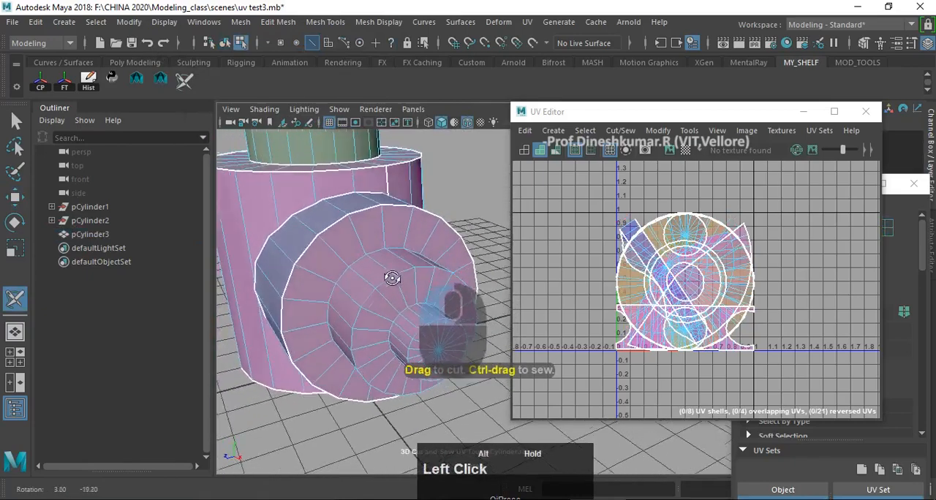
pyautogui.doubleClick(388, 284)
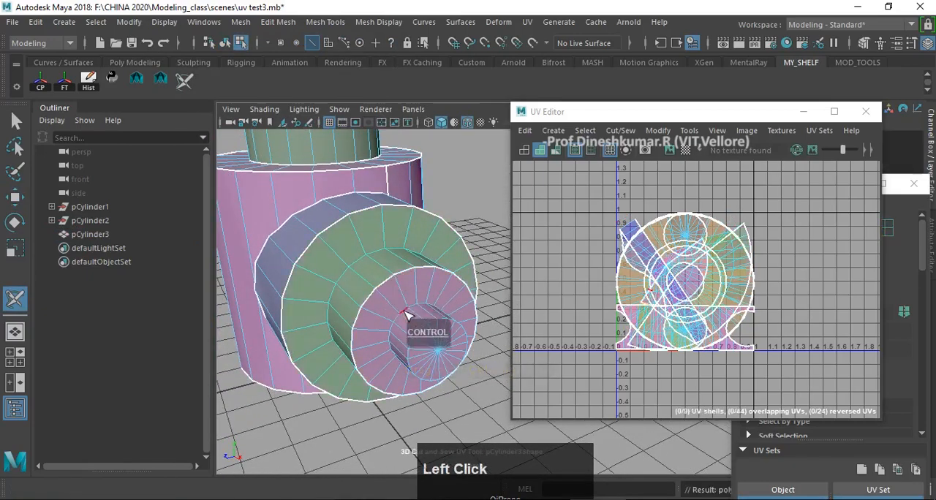
pyautogui.scroll(-5, 407, 303)
# - Unfold the separated UV shells of the sideways cylinder's tiers
pyautogui.keyDown('alt'); pyautogui.moveTo(374, 294); pyautogui.dragTo(391, 319); pyautogui.keyUp('alt')
pyautogui.scroll(1, 392, 322)
pyautogui.scroll(3, 393, 323)
pyautogui.keyDown('alt'); pyautogui.moveTo(395, 320); pyautogui.dragTo(419, 294, button='middle'); pyautogui.keyUp('alt')
pyautogui.moveTo(415, 282); pyautogui.dragTo(472, 231, button='right')
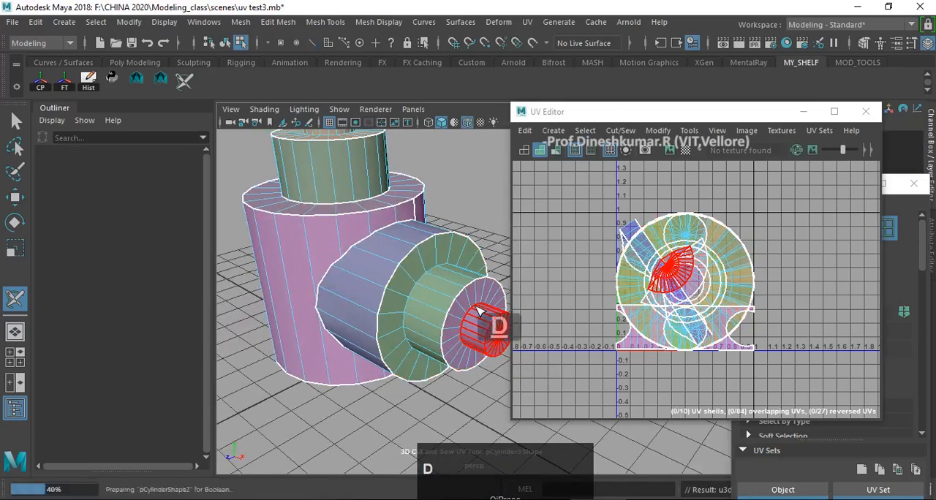
pyautogui.press('d')
# - Select all UVs of the merged cylinders and lay out their shells side by side in the UV space
pyautogui.scroll(-2, 689, 271)
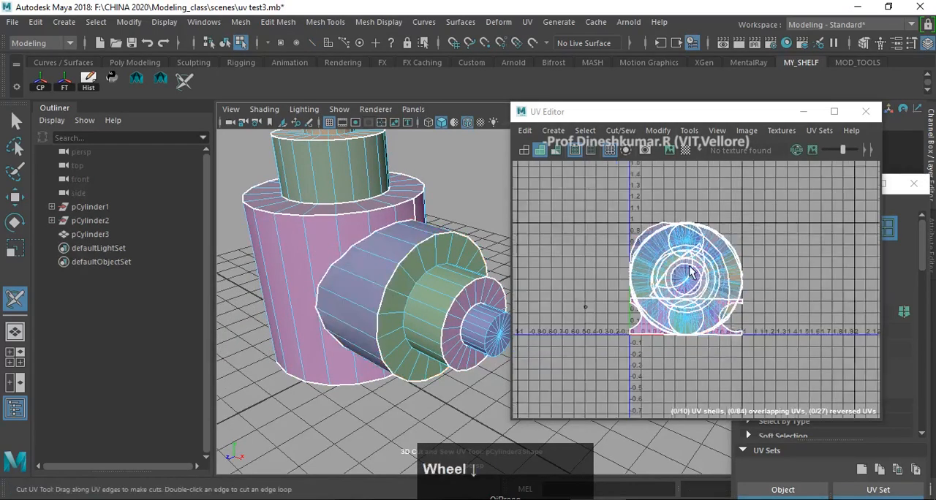
pyautogui.moveTo(712, 308)
pyautogui.keyDown('alt'); pyautogui.mouseDown(button='middle')
pyautogui.moveTo(717, 317)
pyautogui.moveTo(703, 319)
pyautogui.mouseUp(button='middle'); pyautogui.keyUp('alt')
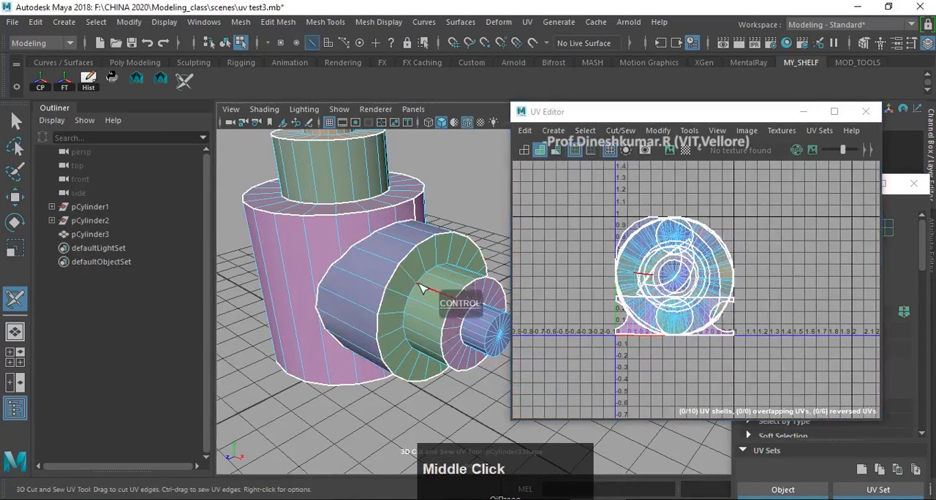
pyautogui.press('w')
pyautogui.rightClick(690, 250)
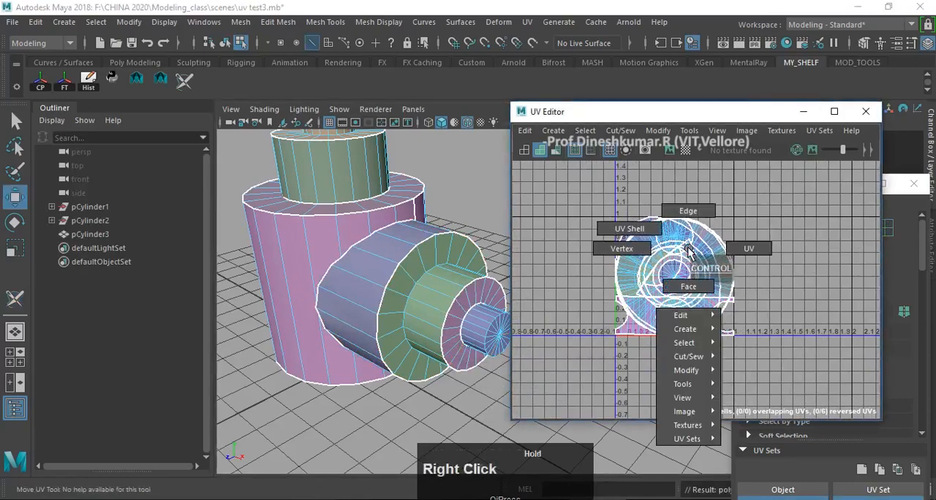
pyautogui.moveTo(690, 251); pyautogui.dragTo(719, 245, button='right')
pyautogui.click(15, 121)
pyautogui.moveTo(585, 187); pyautogui.dragTo(728, 348)
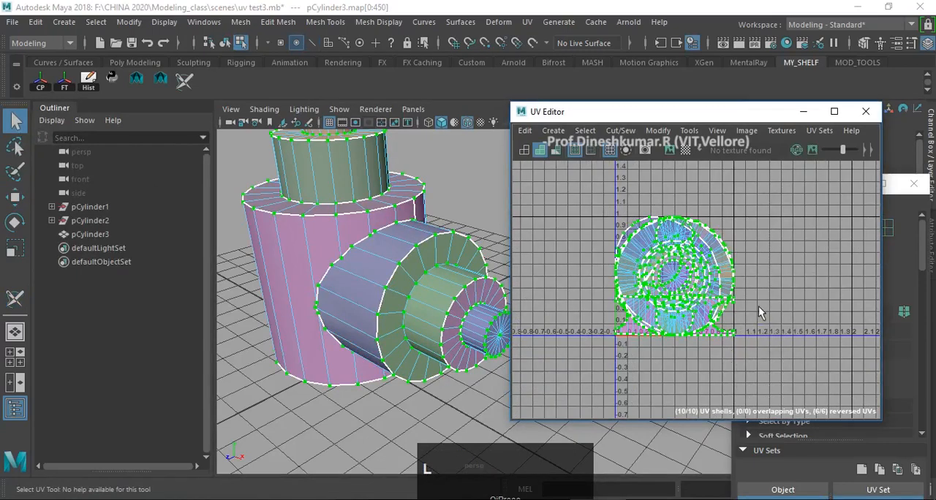
pyautogui.scroll(3, 758, 306)
pyautogui.click(658, 130)
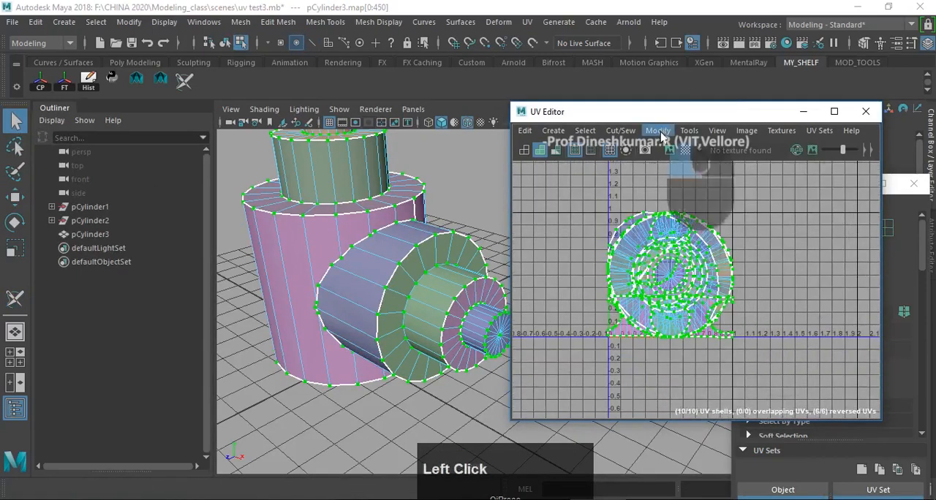
pyautogui.click(717, 276)
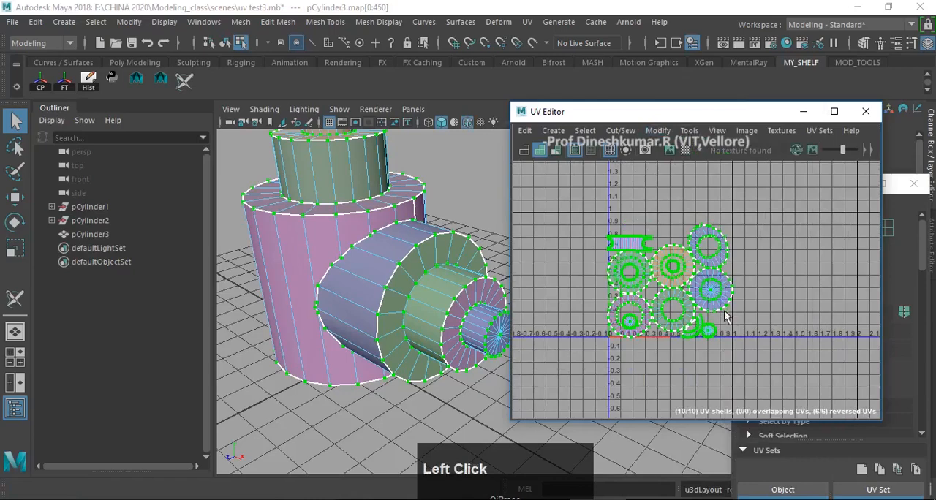
pyautogui.scroll(3, 723, 315)
pyautogui.moveTo(721, 334); pyautogui.dragTo(794, 313, button='middle')
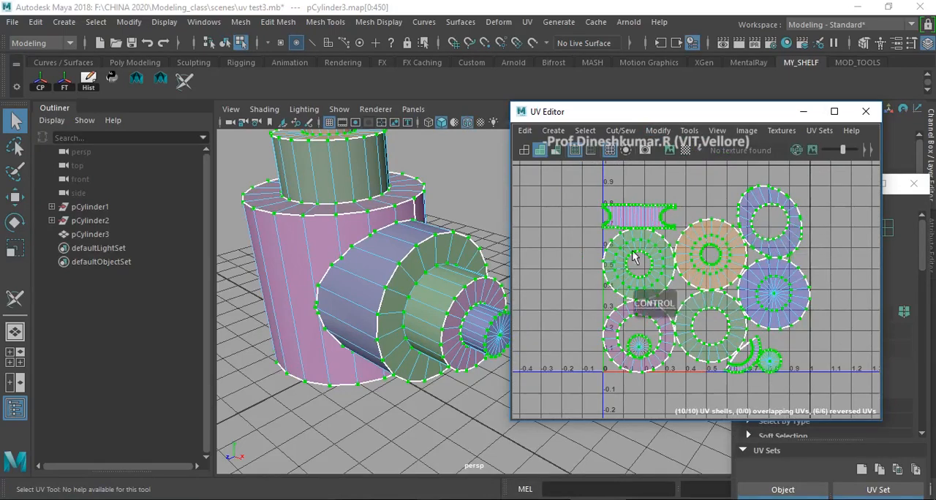
pyautogui.scroll(2, 728, 304)
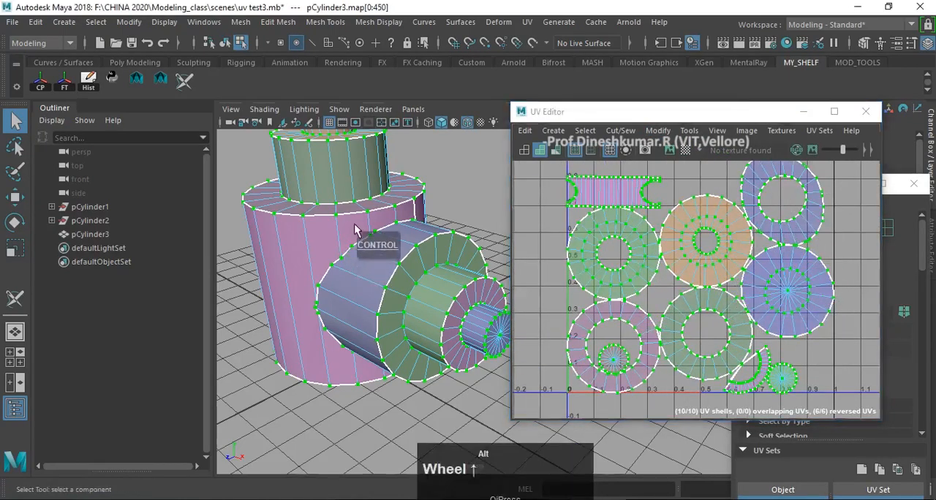
# - Return the merged cylinders to object mode, select them as a whole and save the scene
pyautogui.keyDown('alt'); pyautogui.moveTo(354, 224); pyautogui.dragTo(322, 280, button='middle'); pyautogui.keyUp('alt')
pyautogui.keyDown('alt'); pyautogui.moveTo(321, 280); pyautogui.dragTo(345, 294); pyautogui.keyUp('alt')
pyautogui.moveTo(350, 270); pyautogui.dragTo(408, 86, button='right')
pyautogui.click(447, 226)
pyautogui.click(384, 297)
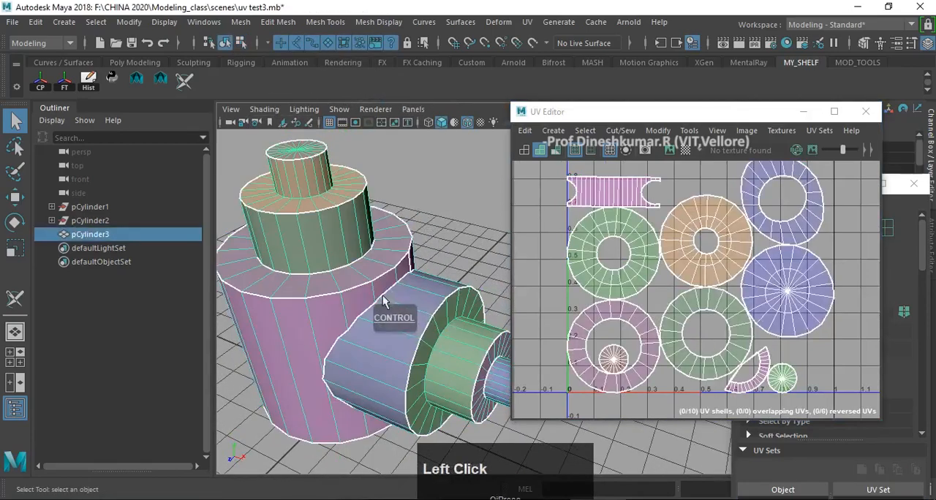
pyautogui.keyDown('alt'); pyautogui.moveTo(383, 297); pyautogui.dragTo(379, 256); pyautogui.keyUp('alt')
pyautogui.scroll(-3, 399, 253)
pyautogui.hotkey('ctrl', 's')
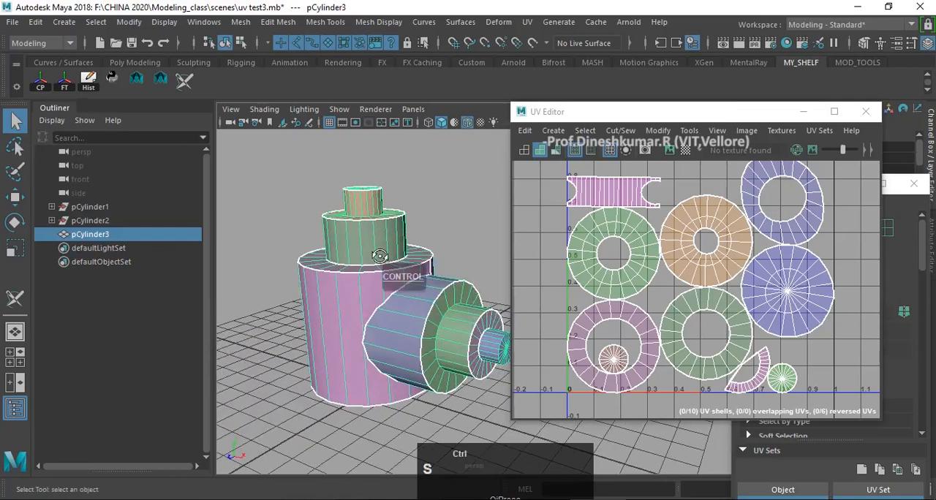
pyautogui.keyDown('alt'); pyautogui.moveTo(448, 237); pyautogui.dragTo(417, 241, button='middle'); pyautogui.keyUp('alt')
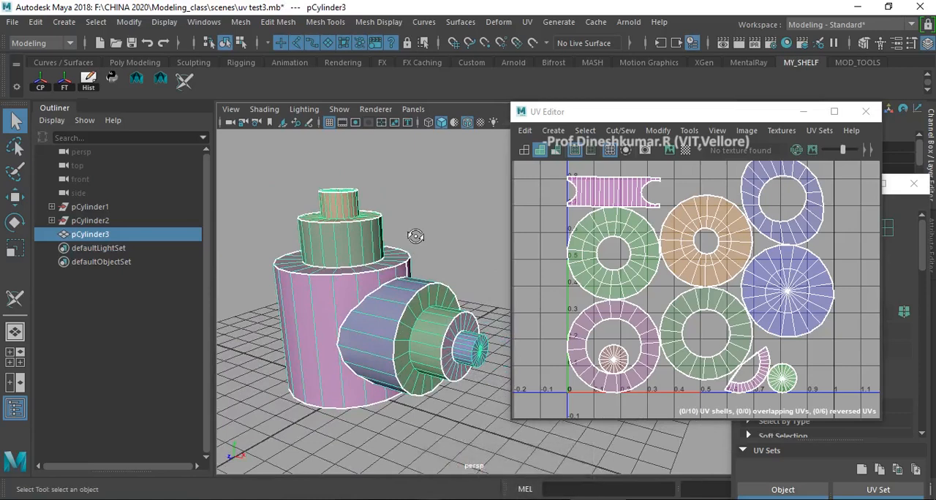
pyautogui.hotkey('ctrl', 's')
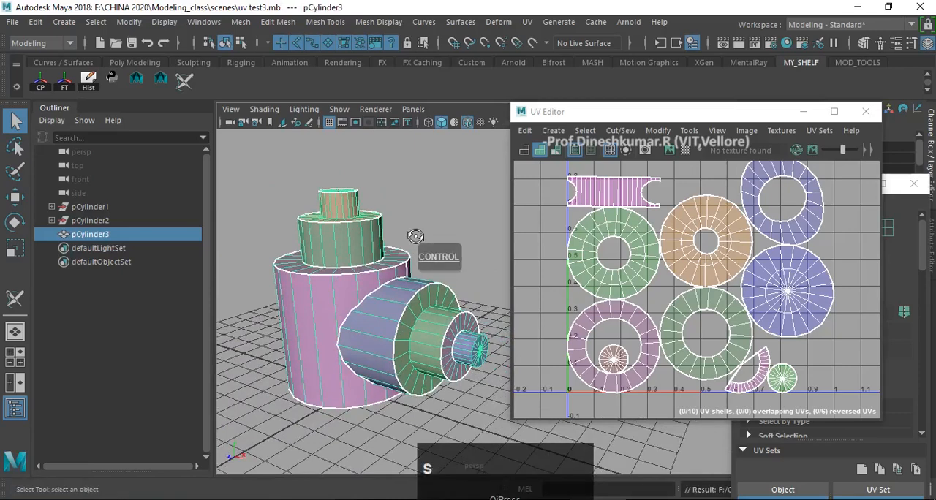